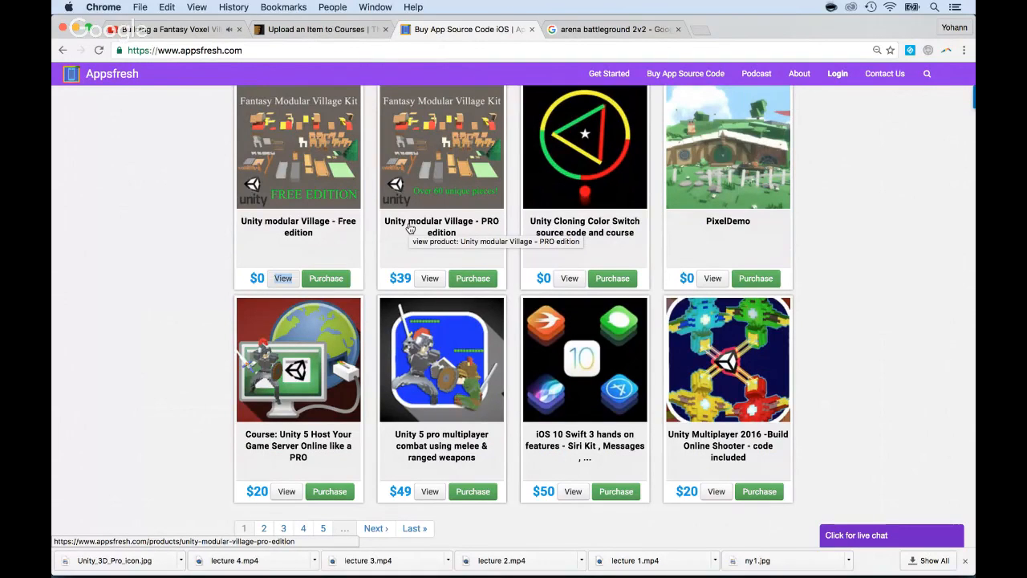
{"action": "left_click", "coordinate": [209, 223]}
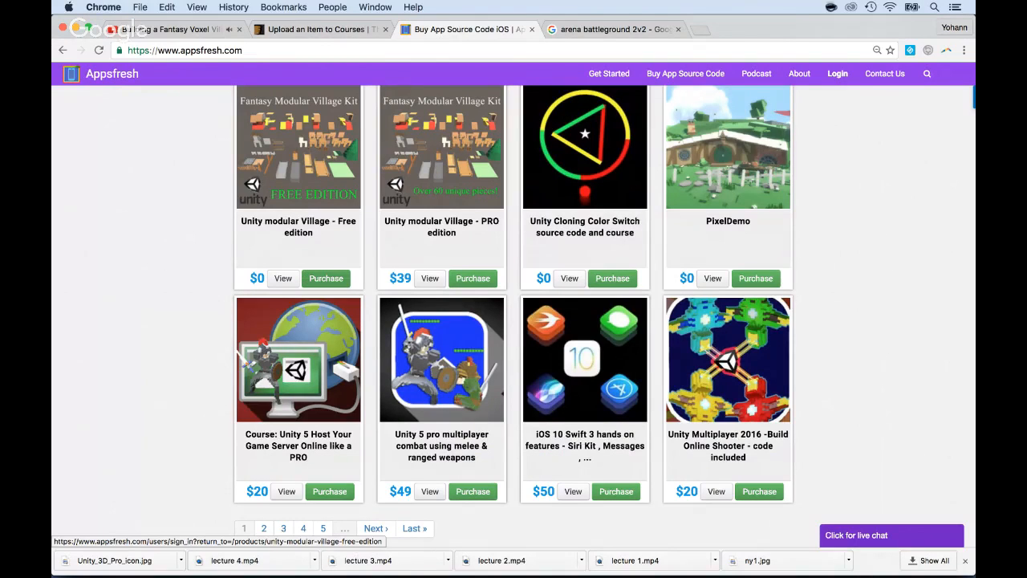
{"action": "key", "text": "super+Tab"}
{"action": "key", "text": "super+Tab"}
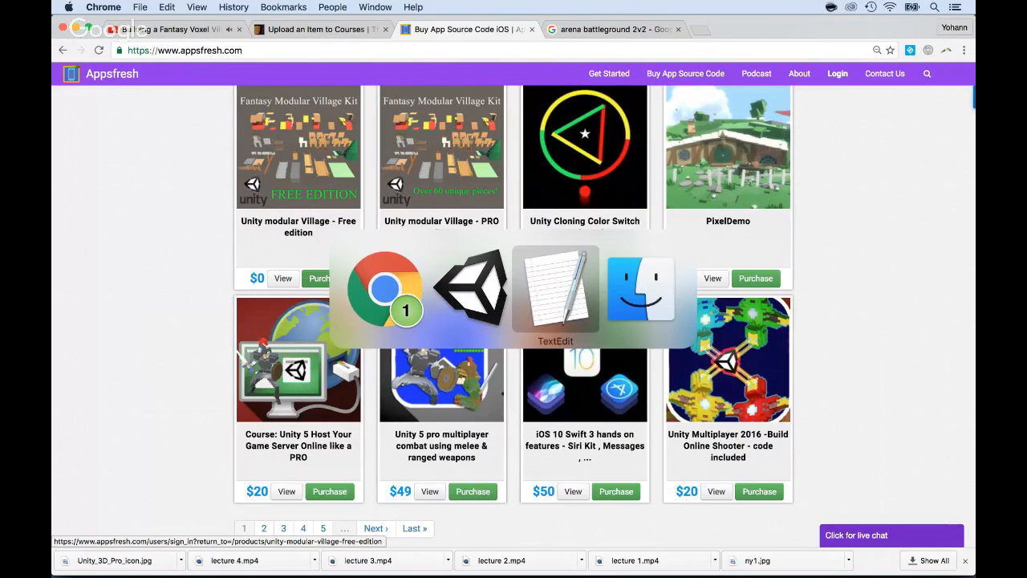
{"action": "key", "text": "super+Tab"}
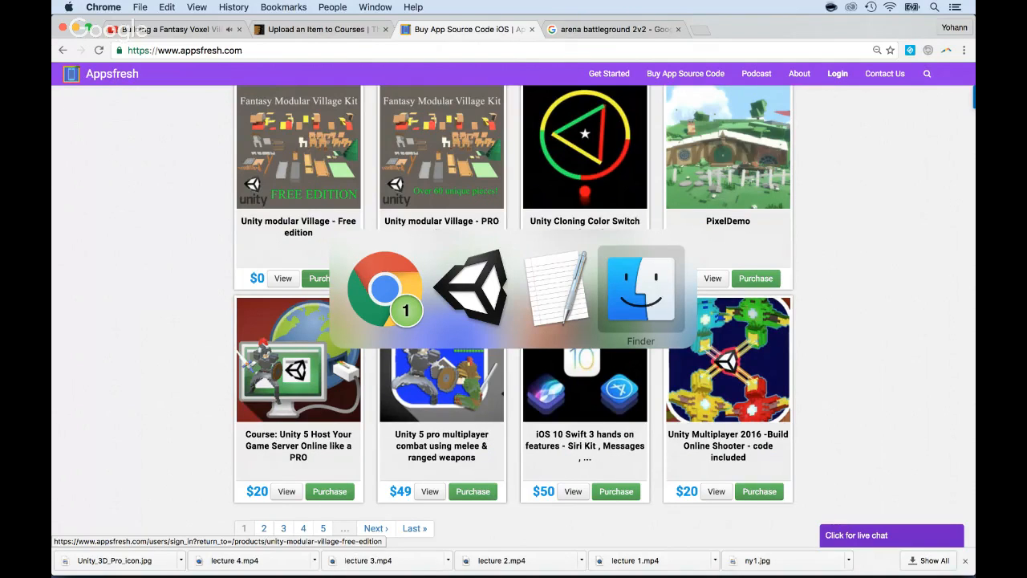
{"action": "key", "text": "super+Tab"}
{"action": "key", "text": "super+Tab"}
{"action": "key", "text": "super+Tab"}
{"action": "key", "text": "super+Tab"}
{"action": "key", "text": "super+Tab"}
{"action": "key", "text": "super+Tab"}
{"action": "key", "text": "super+Tab"}
{"action": "key", "text": "super+Tab"}
{"action": "key", "text": "super+Tab"}
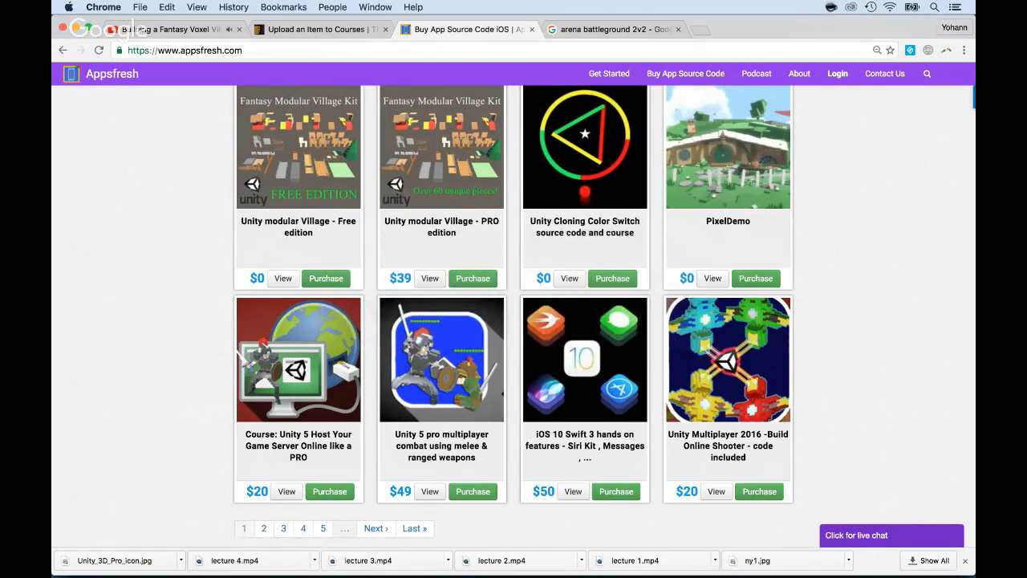
Open the preview of the WoW PvP Arena 2v2 Rogue/Mage screenshot from the arena battleground image results
{"action": "left_click", "coordinate": [612, 29]}
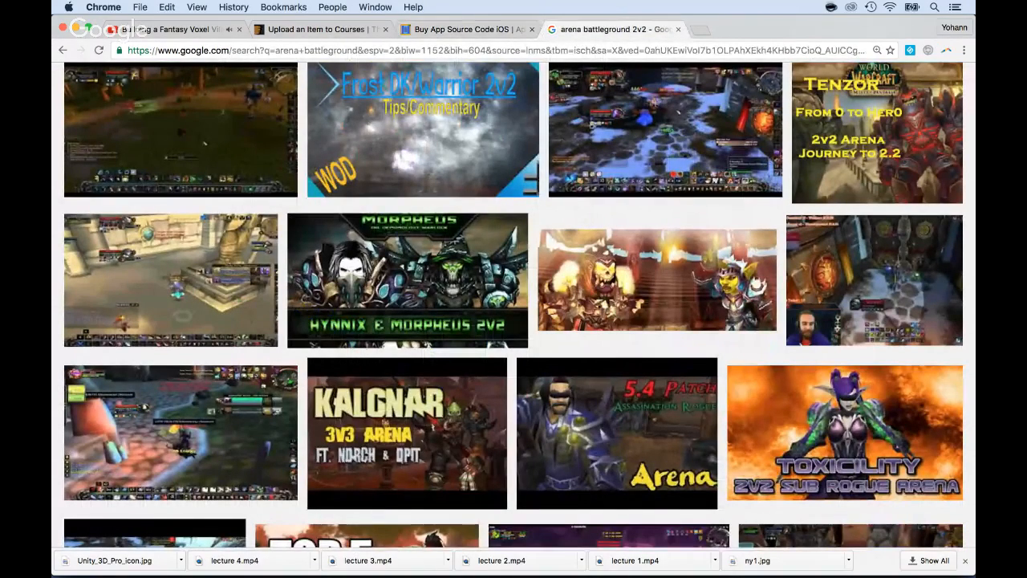
{"action": "scroll", "coordinate": [513, 305], "scroll_direction": "up", "scroll_amount": 1}
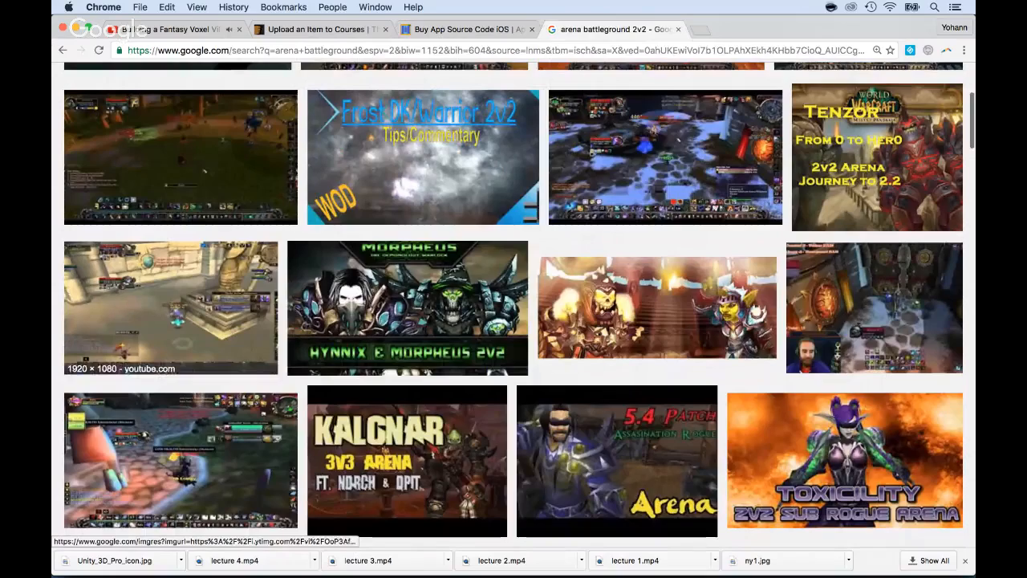
{"action": "left_click", "coordinate": [171, 308]}
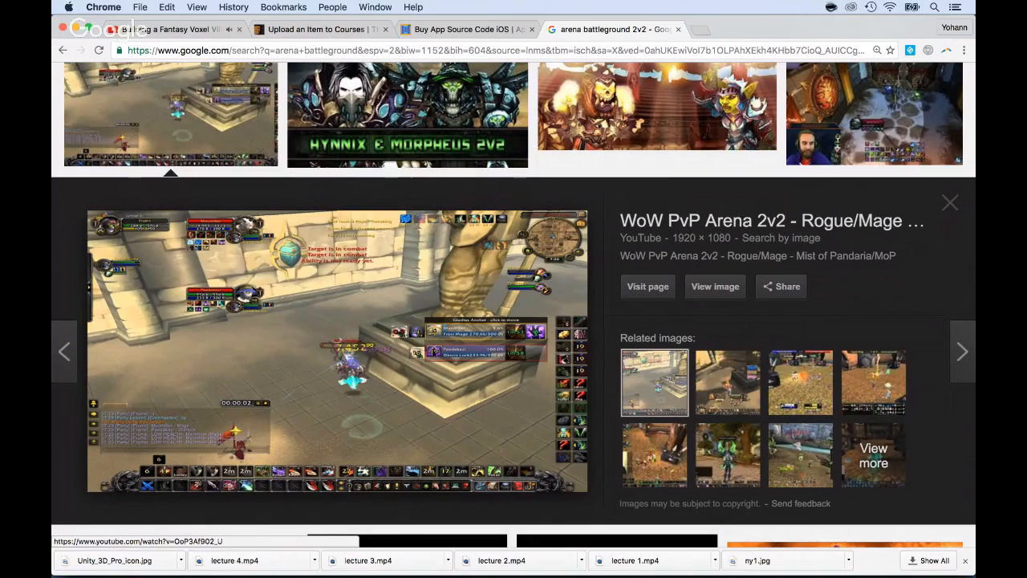
Read the earliest live chat messages on the YouTube stream page of the Fantasy Voxel Village session
{"action": "left_click", "coordinate": [467, 28]}
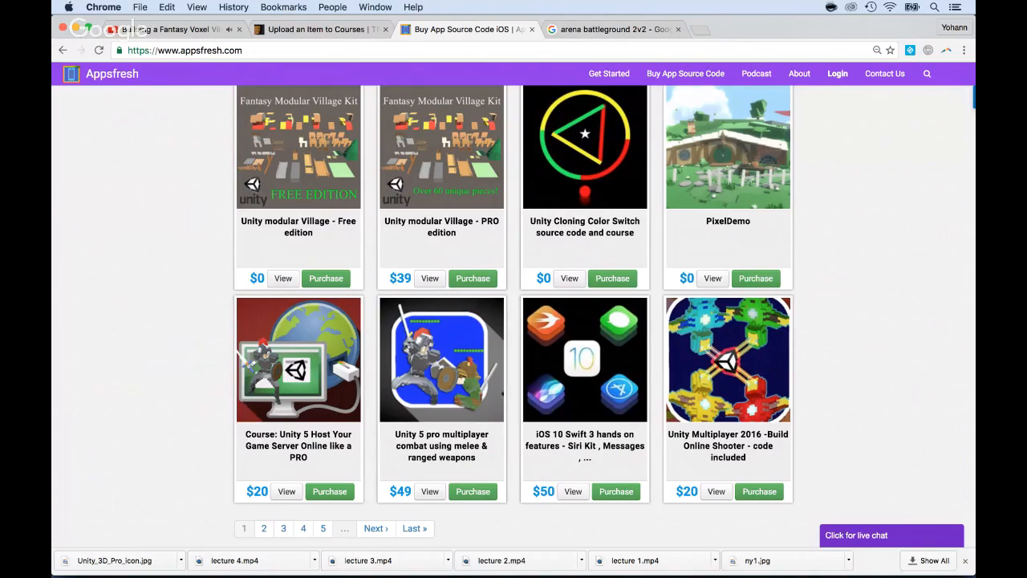
{"action": "left_click", "coordinate": [125, 29]}
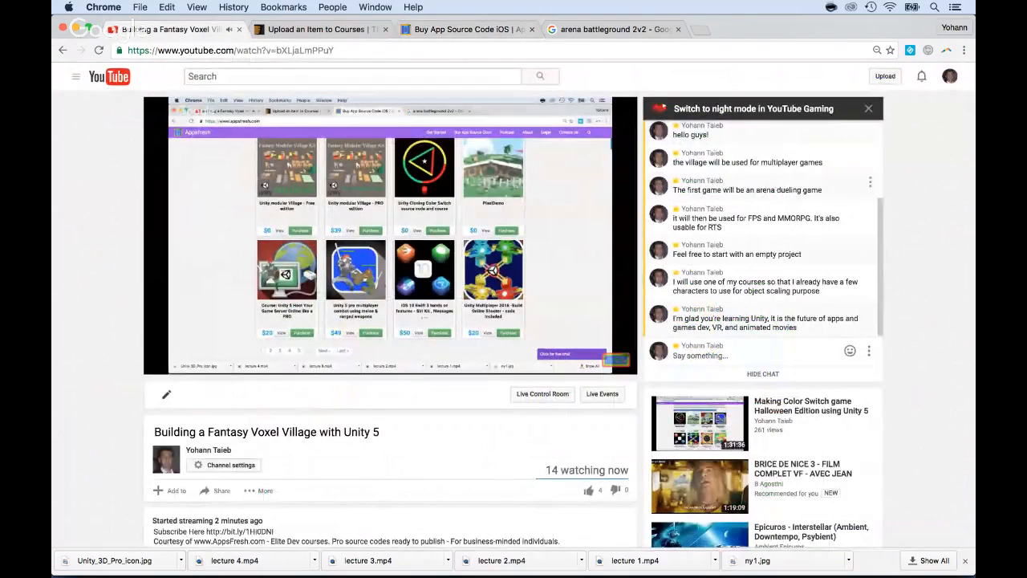
{"action": "scroll", "coordinate": [513, 321], "scroll_direction": "down", "scroll_amount": 1}
{"action": "scroll", "coordinate": [514, 321], "scroll_direction": "up", "scroll_amount": 1}
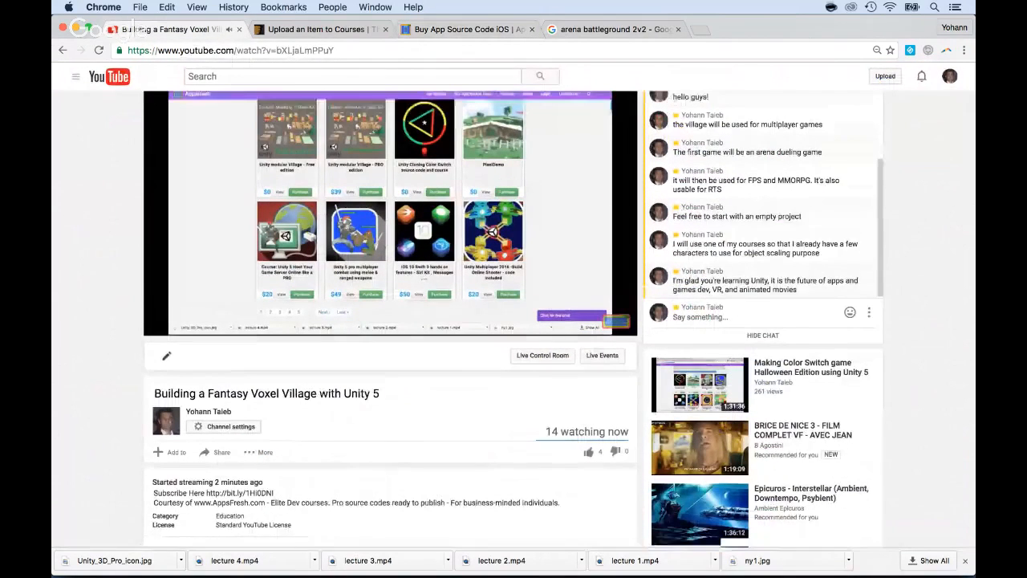
{"action": "scroll", "coordinate": [514, 321], "scroll_direction": "up", "scroll_amount": 1}
{"action": "scroll", "coordinate": [762, 217], "scroll_direction": "up", "scroll_amount": 3}
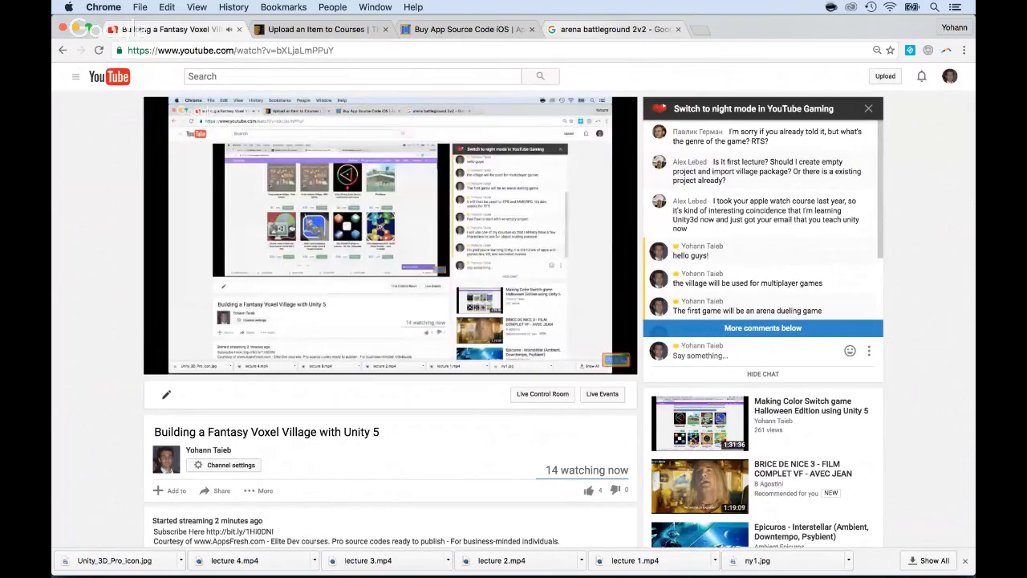
{"action": "left_click", "coordinate": [590, 30]}
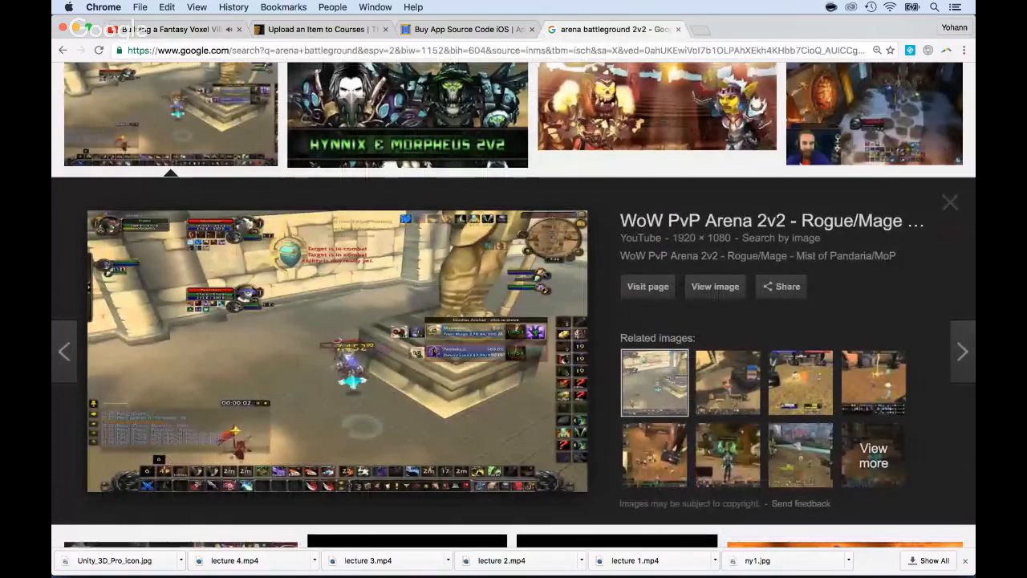
{"action": "left_click", "coordinate": [467, 30]}
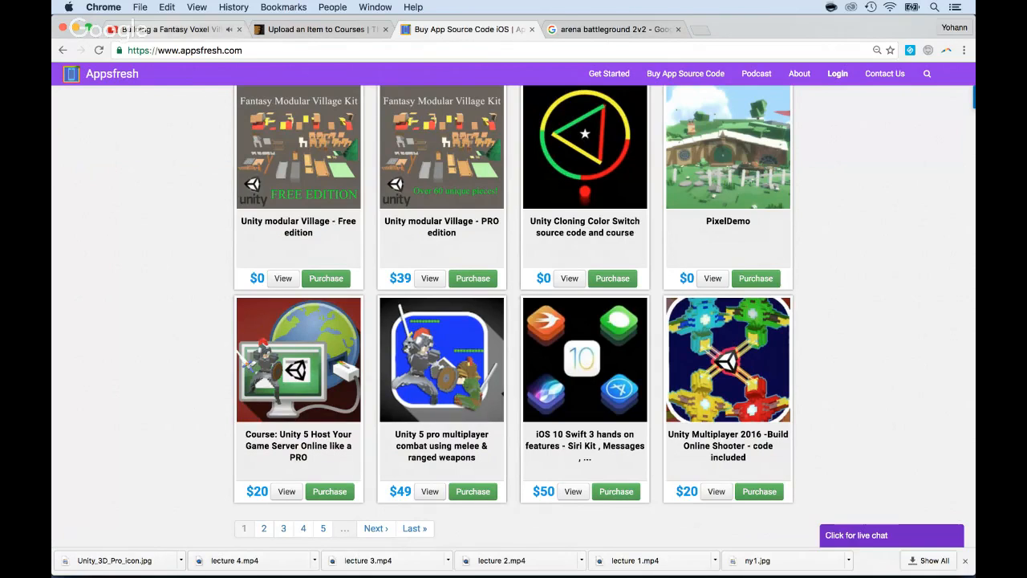
{"action": "left_click", "coordinate": [169, 29]}
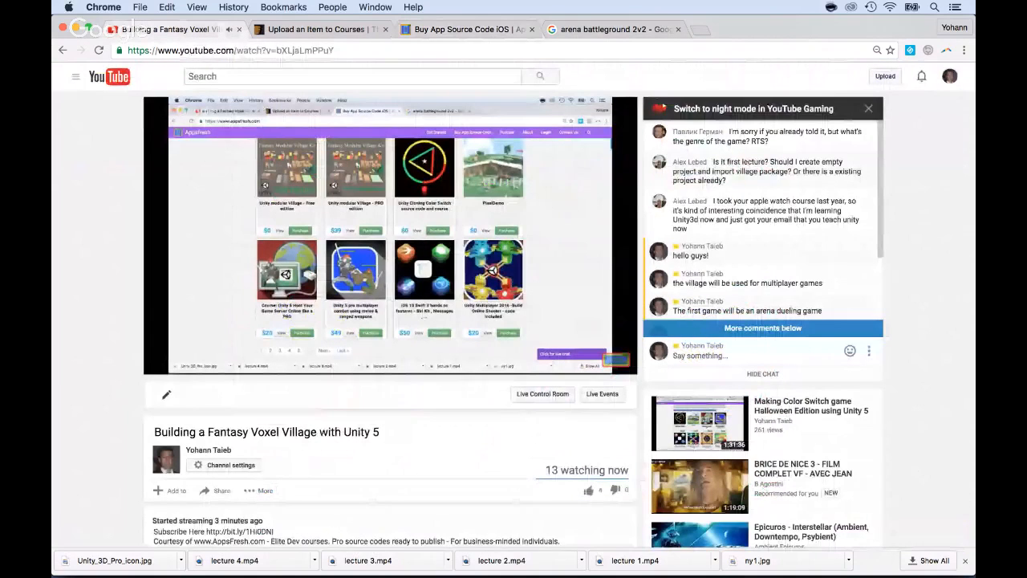
{"action": "key", "text": "ctrl+Tab"}
{"action": "key", "text": "ctrl+Tab"}
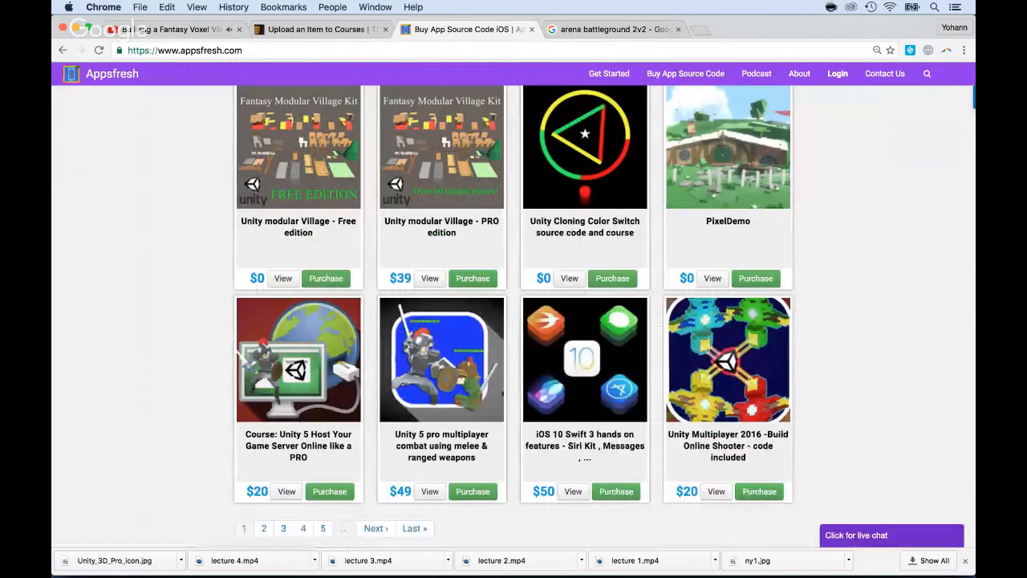
Switch to Finder and open a new tab next to the Downloads folder
{"action": "key", "text": "super+Tab"}
{"action": "key", "text": "super+Tab"}
{"action": "key", "text": "super+Tab"}
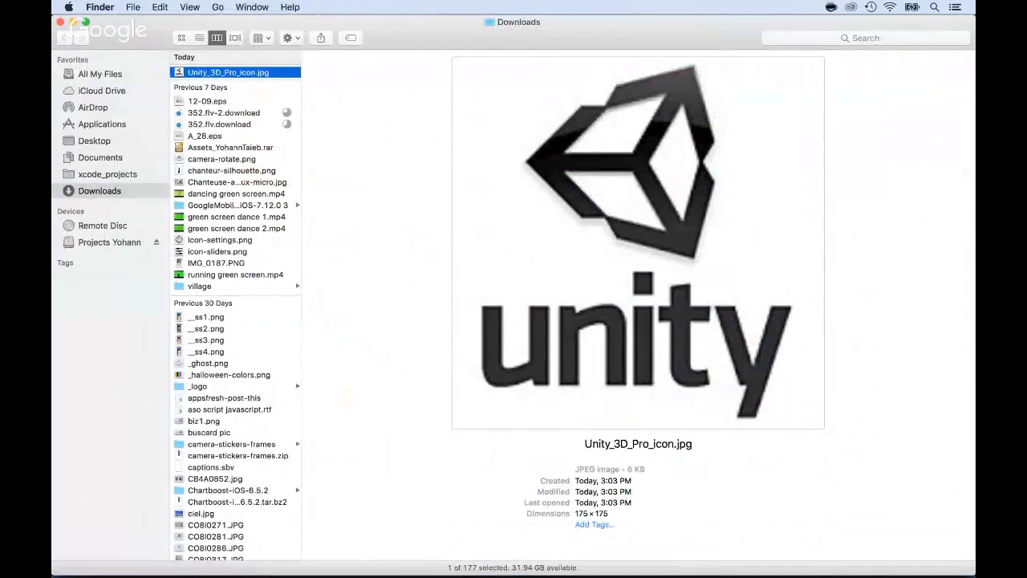
{"action": "key", "text": "super+n"}
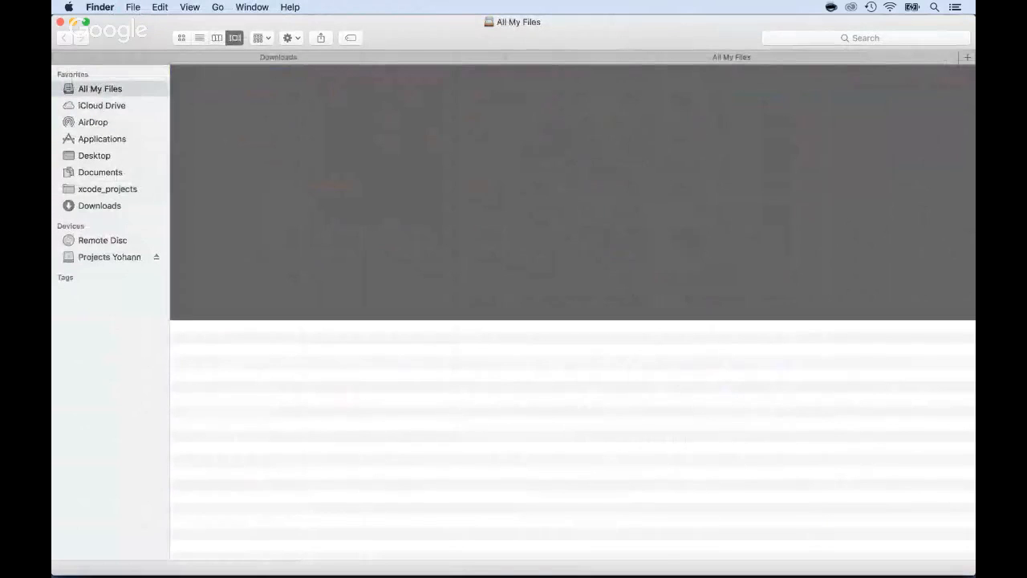
Search all files for "village-full"
{"action": "left_click", "coordinate": [777, 38]}
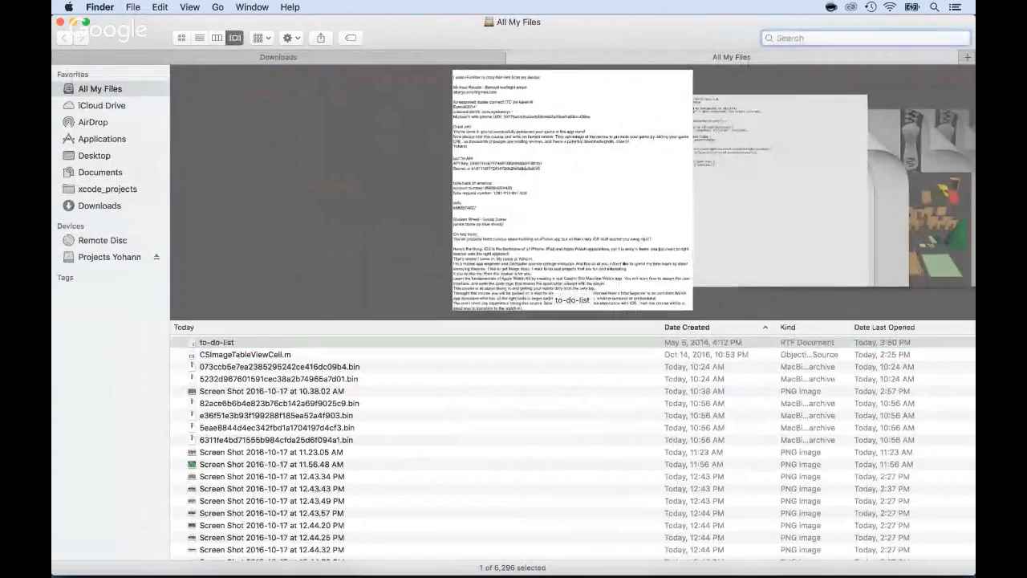
{"action": "type", "text": "uni"}
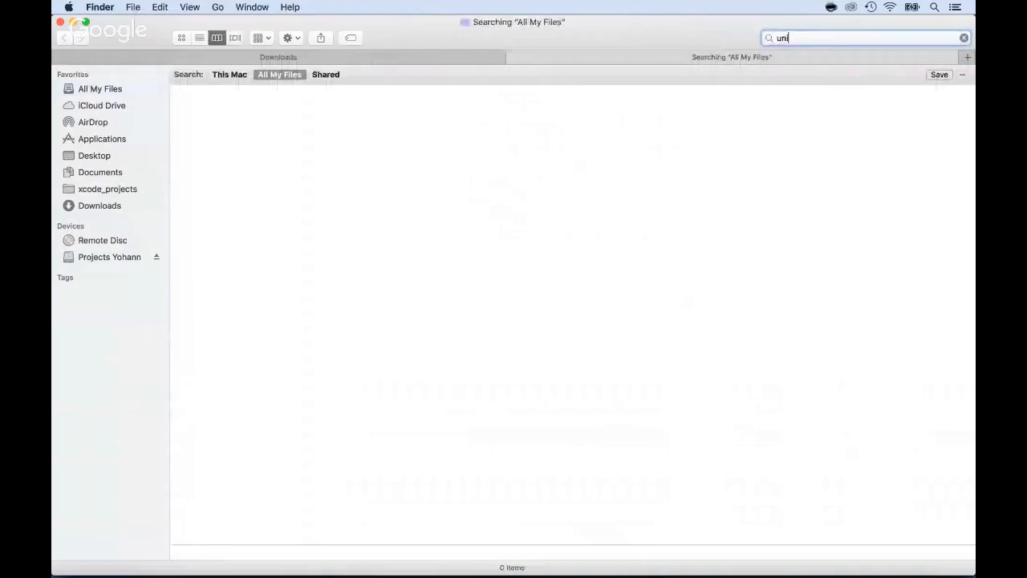
{"action": "type", "text": "village-"}
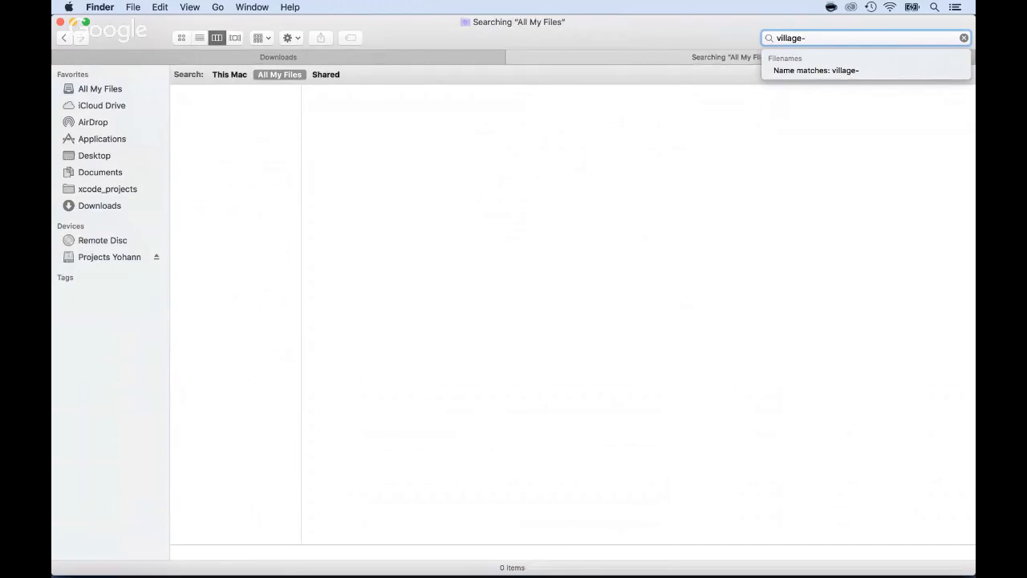
{"action": "type", "text": "full"}
Look through the unity-village-pack folder inside project_images on the external projects drive
{"action": "left_click", "coordinate": [109, 257]}
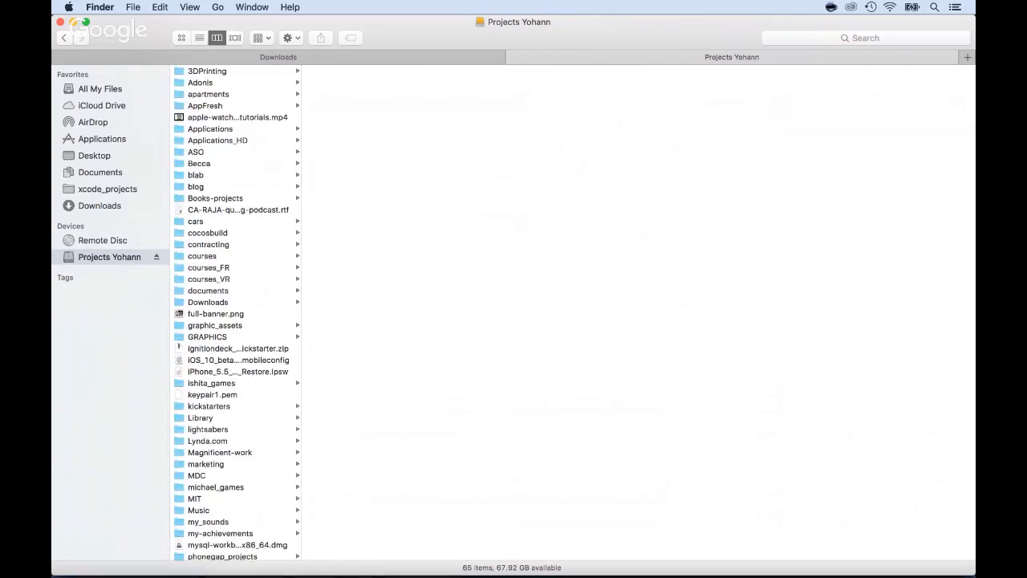
{"action": "scroll", "coordinate": [236, 313], "scroll_direction": "down", "scroll_amount": 10}
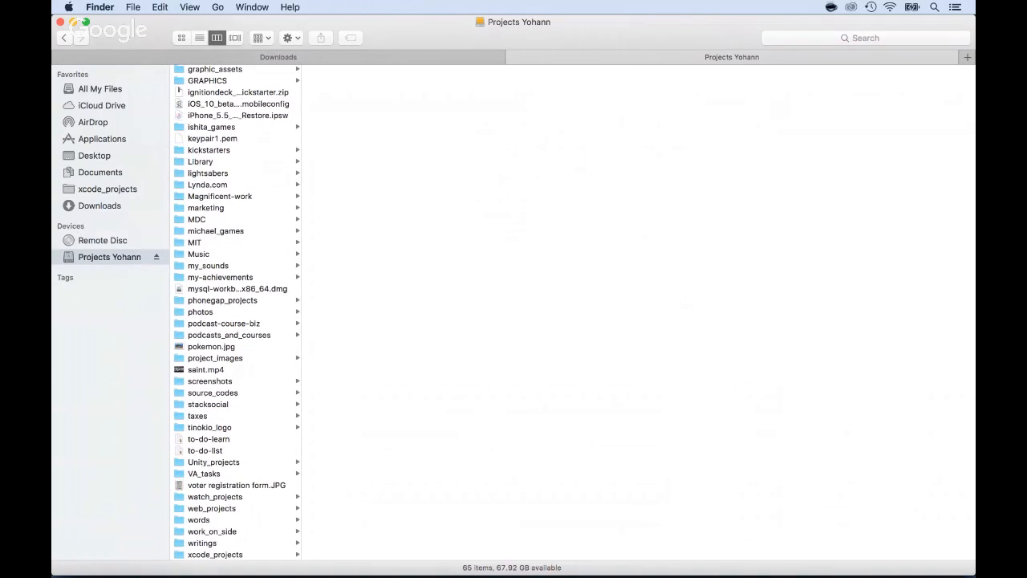
{"action": "left_click", "coordinate": [215, 358]}
{"action": "scroll", "coordinate": [369, 313], "scroll_direction": "down", "scroll_amount": 20}
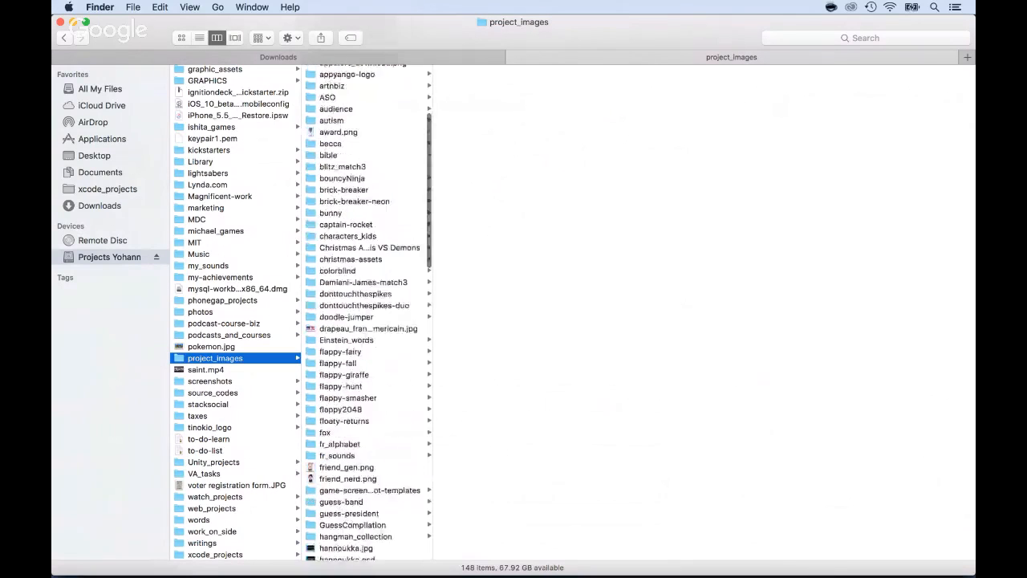
{"action": "left_click", "coordinate": [353, 439]}
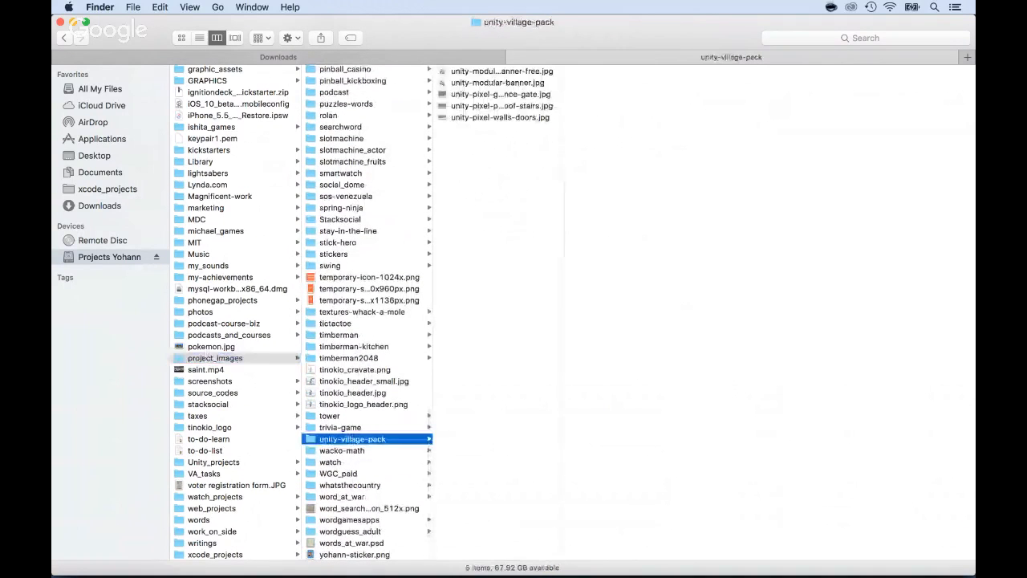
Open the courses folder on the projects drive and look into unity-crossy-shooter and unity-color-switch
{"action": "scroll", "coordinate": [233, 313], "scroll_direction": "up", "scroll_amount": 10}
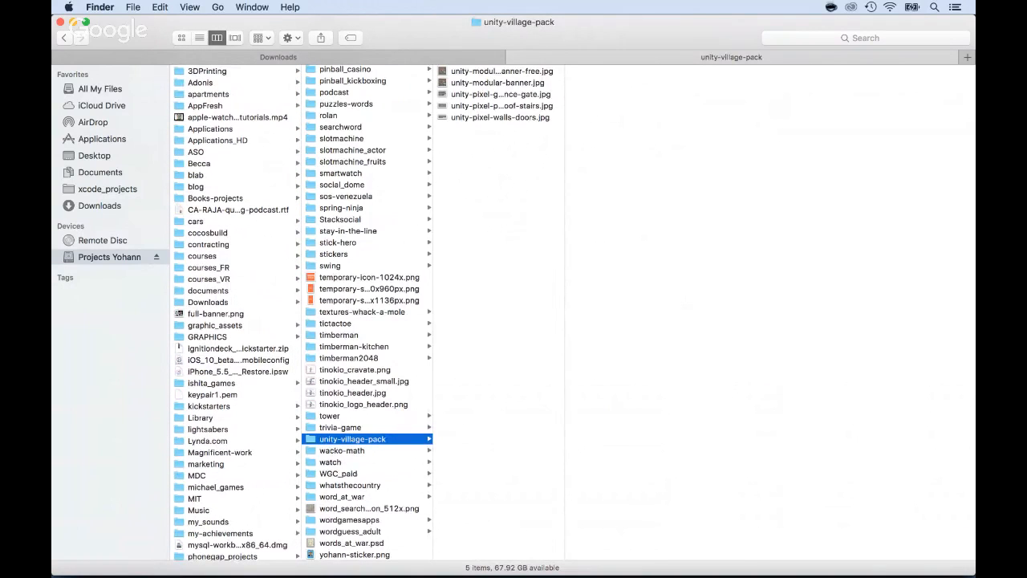
{"action": "left_click", "coordinate": [203, 256]}
{"action": "scroll", "coordinate": [368, 313], "scroll_direction": "down", "scroll_amount": 15}
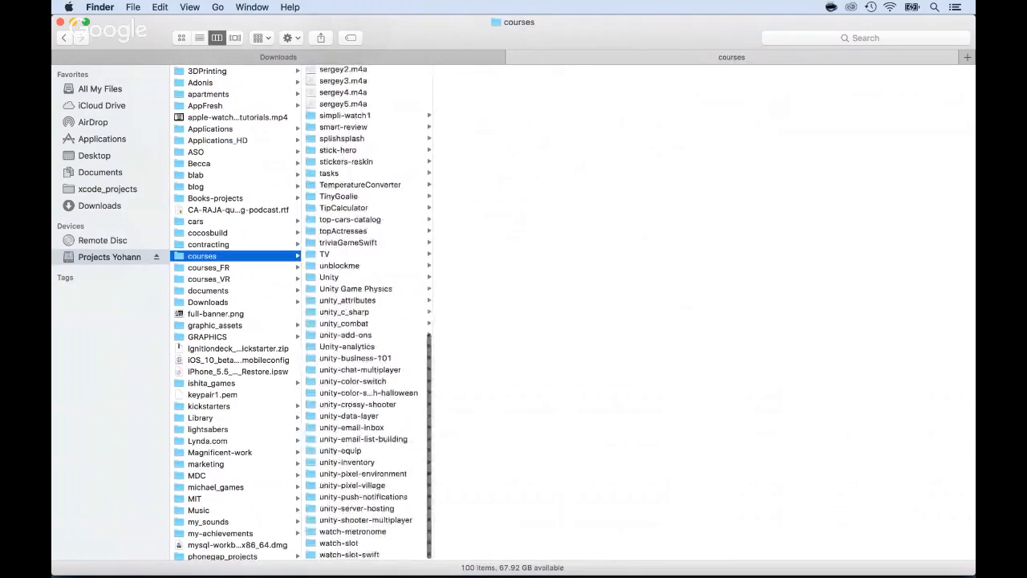
{"action": "left_click", "coordinate": [357, 404]}
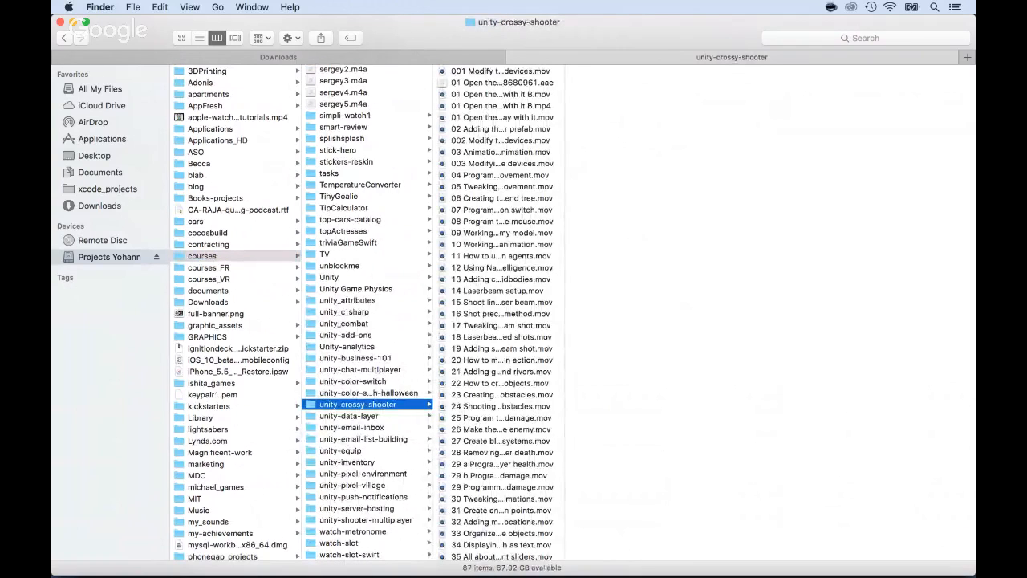
{"action": "left_click", "coordinate": [353, 381]}
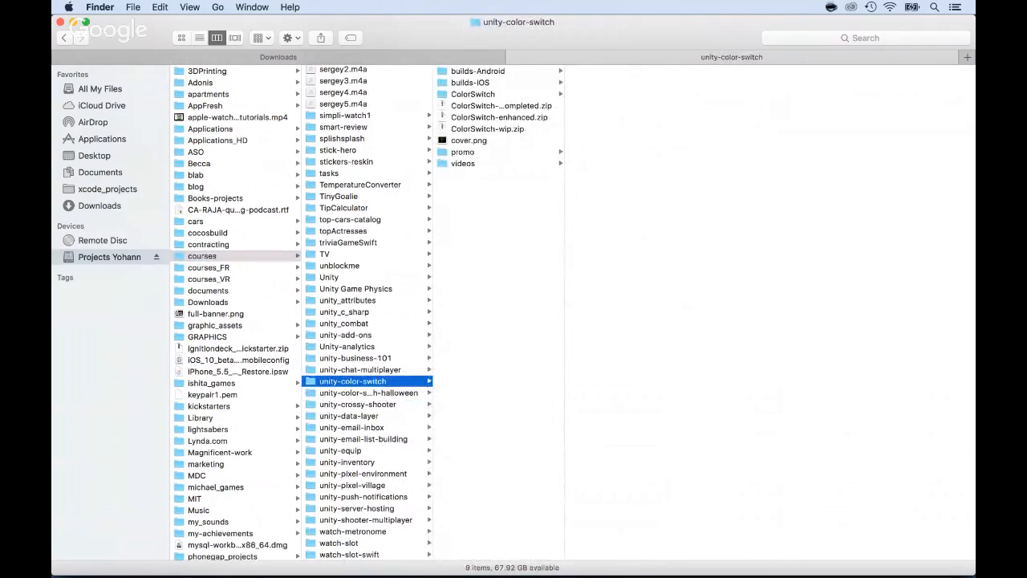
Open the packages folder under unity-pixel-village > files and display it in Cover Flow view with village-full.unitypackage selected
{"action": "left_click", "coordinate": [352, 485]}
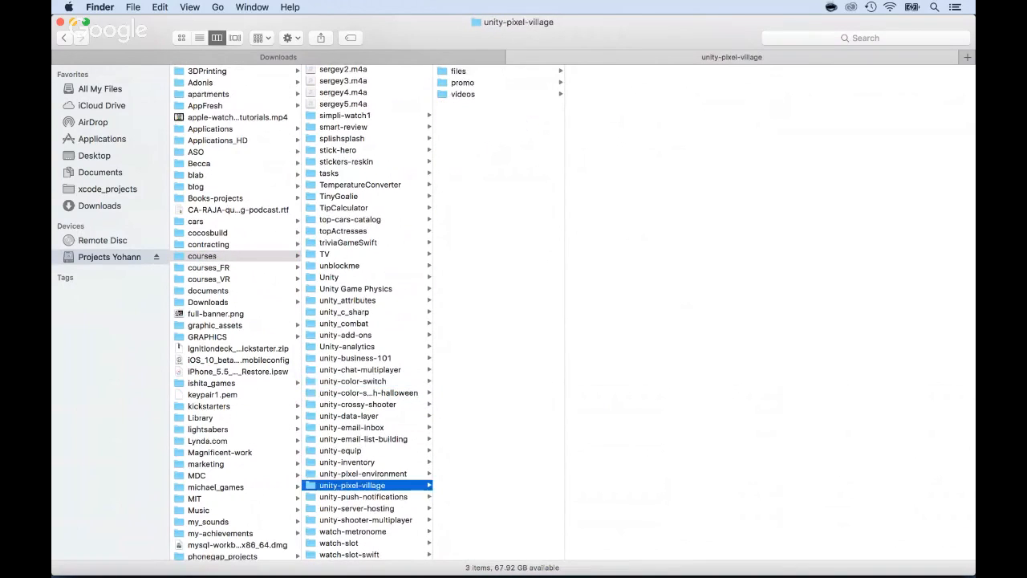
{"action": "left_click", "coordinate": [458, 71]}
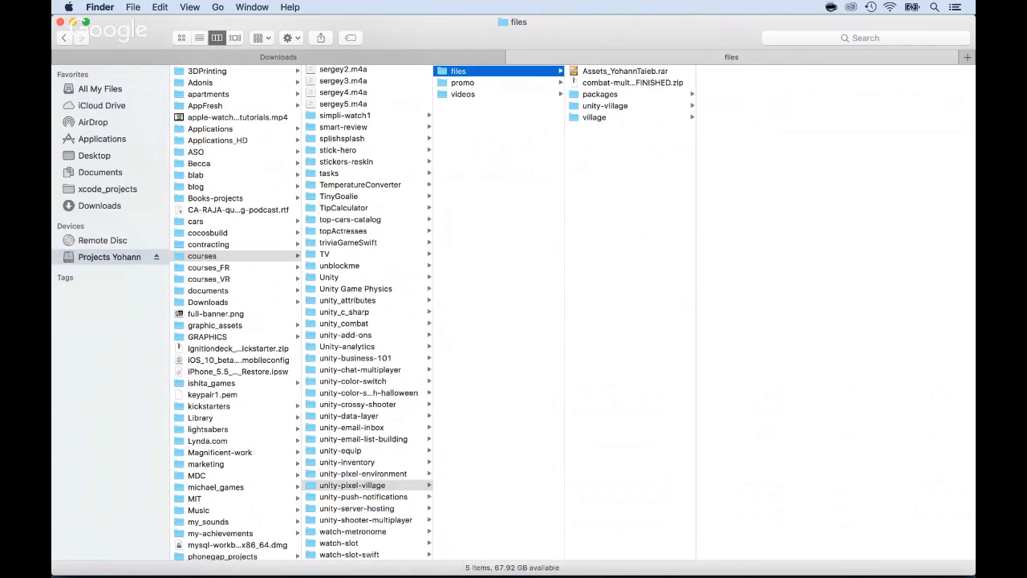
{"action": "left_click", "coordinate": [600, 94]}
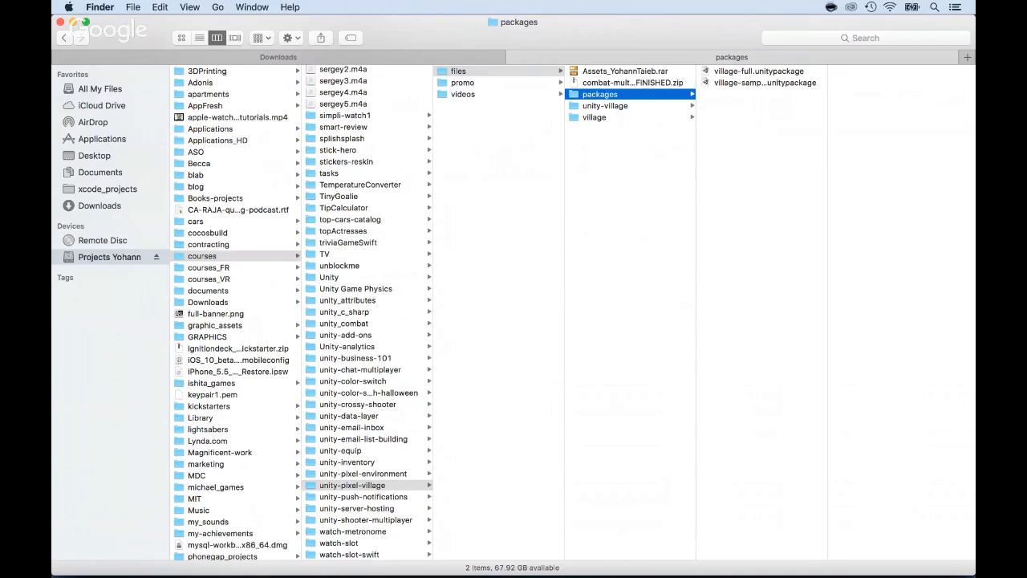
{"action": "left_click_drag", "start_coordinate": [827, 312], "coordinate": [888, 312]}
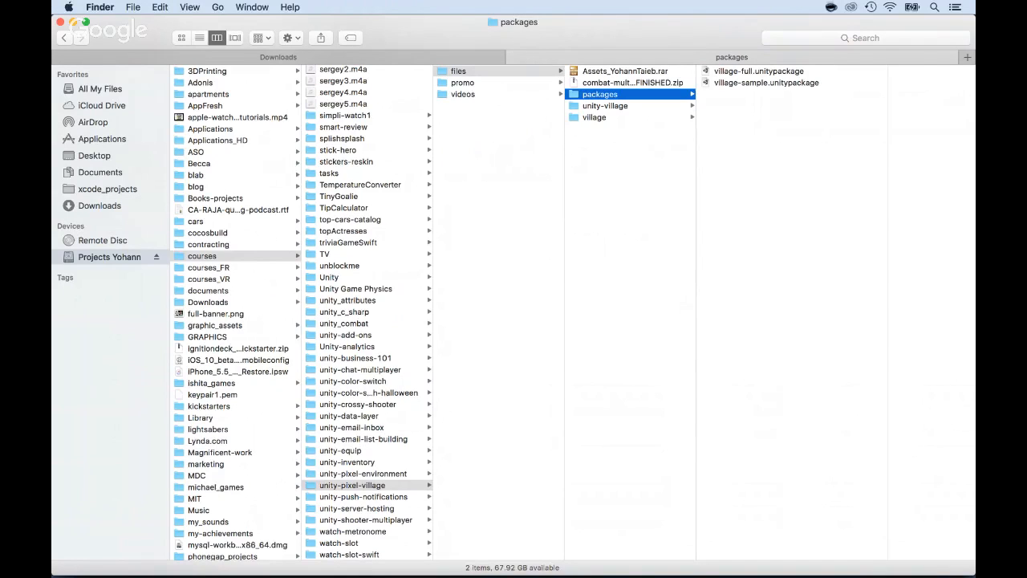
{"action": "key", "text": "super+4"}
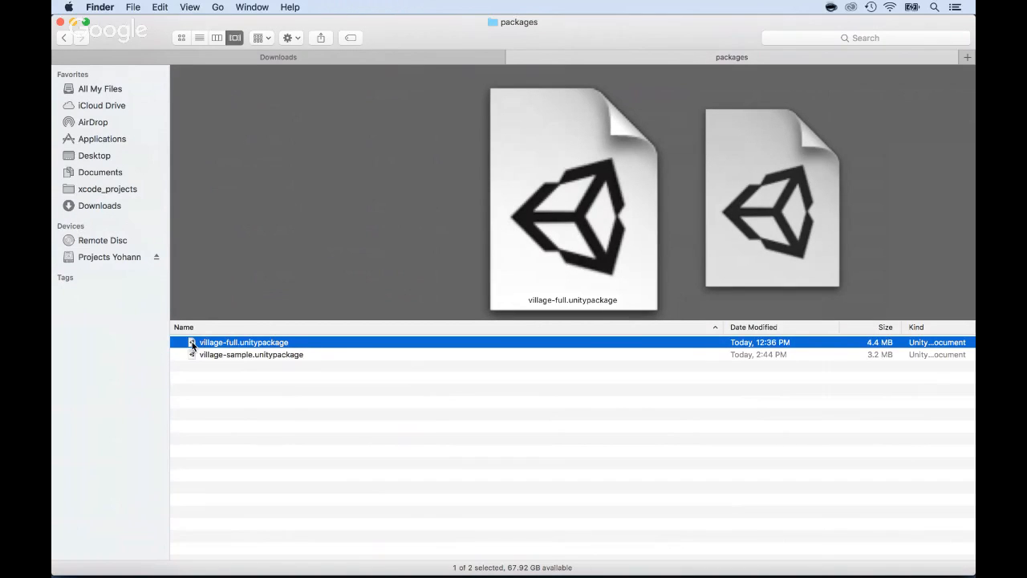
Switch to Unity through a Spotlight search for "unity"
{"action": "key", "text": "super+space"}
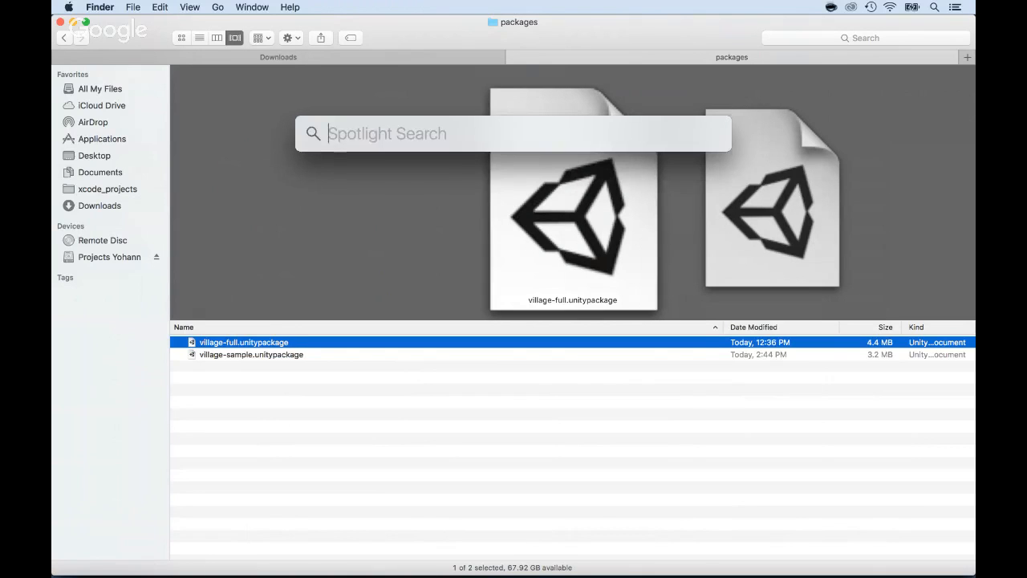
{"action": "type", "text": "unity"}
{"action": "key", "text": "Return"}
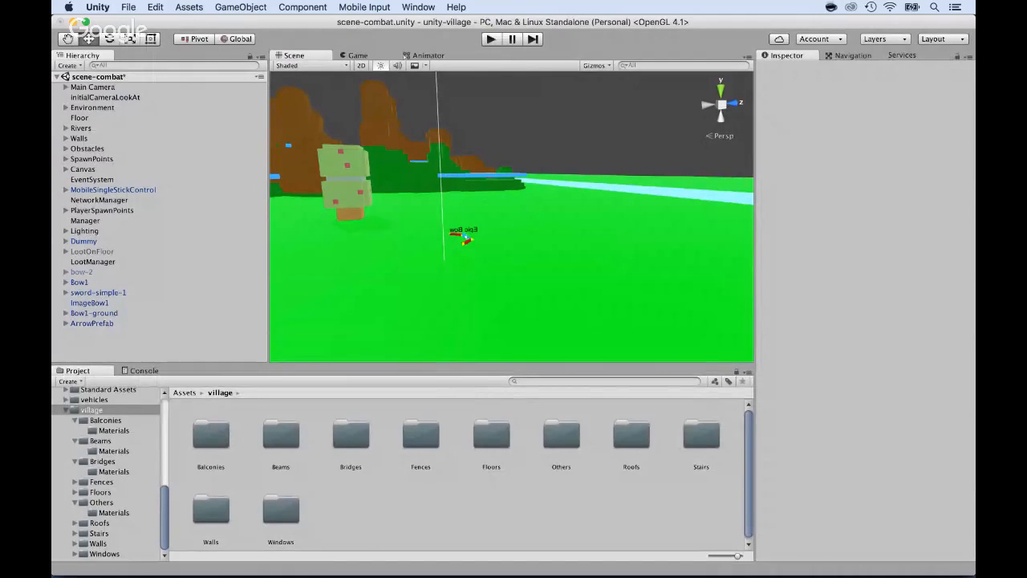
Show the Game view and open the file chooser for importing a custom asset package
{"action": "key", "text": "super+2"}
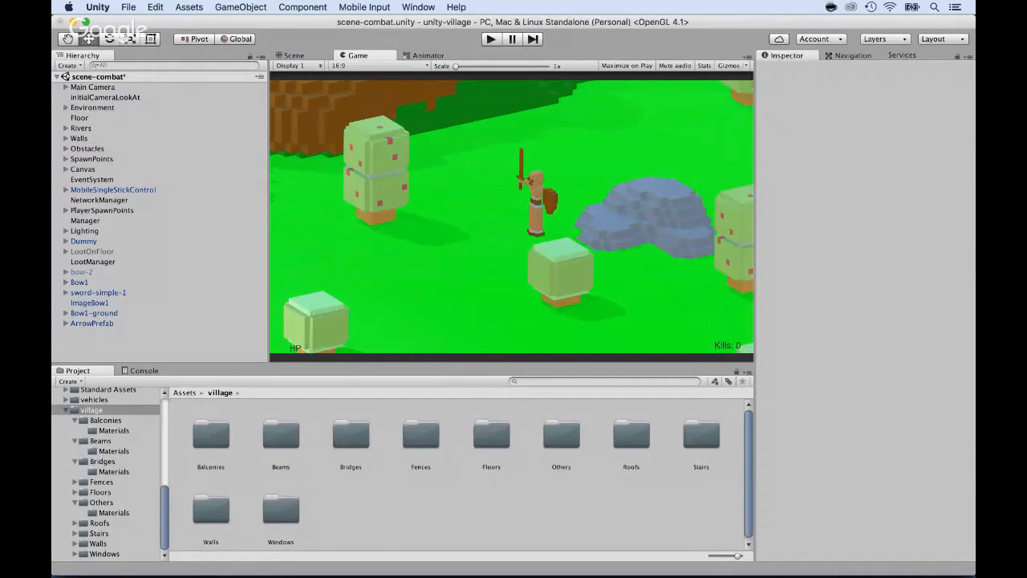
{"action": "key", "text": "q"}
{"action": "left_click", "coordinate": [188, 7]}
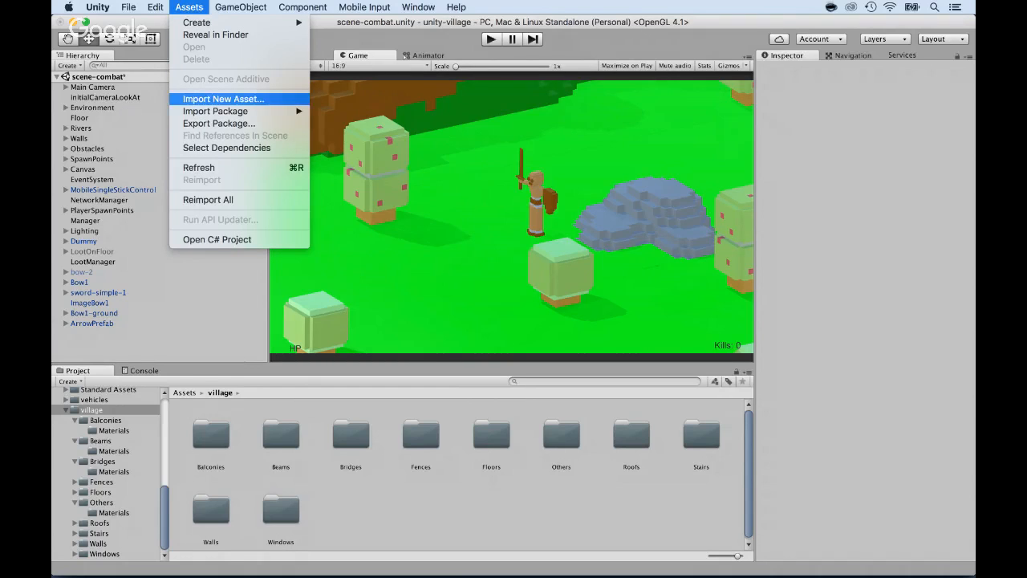
{"action": "mouse_move", "coordinate": [215, 110]}
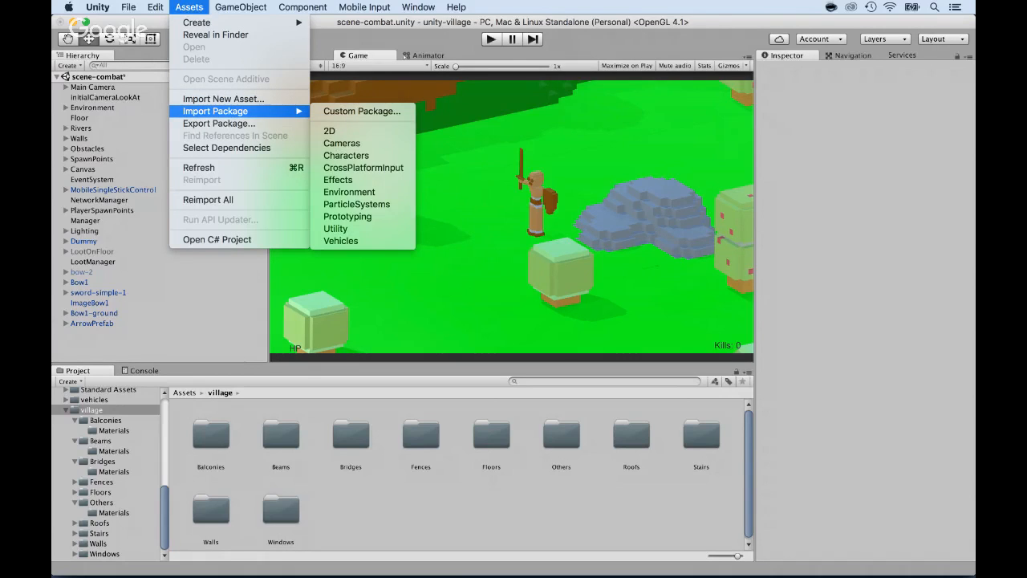
{"action": "left_click", "coordinate": [341, 112]}
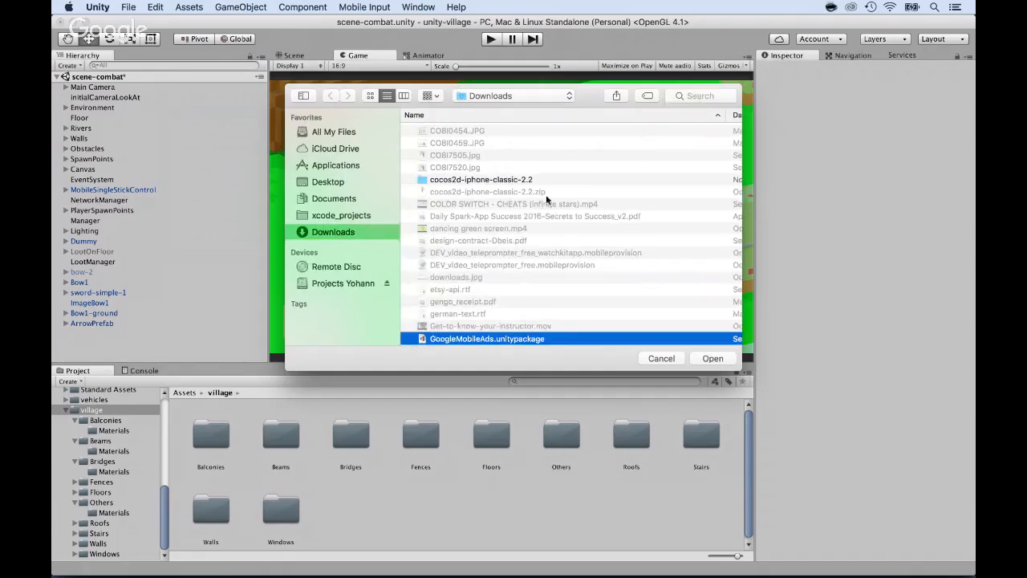
{"action": "scroll", "coordinate": [546, 197], "scroll_direction": "down", "scroll_amount": 3}
{"action": "left_click", "coordinate": [703, 96]}
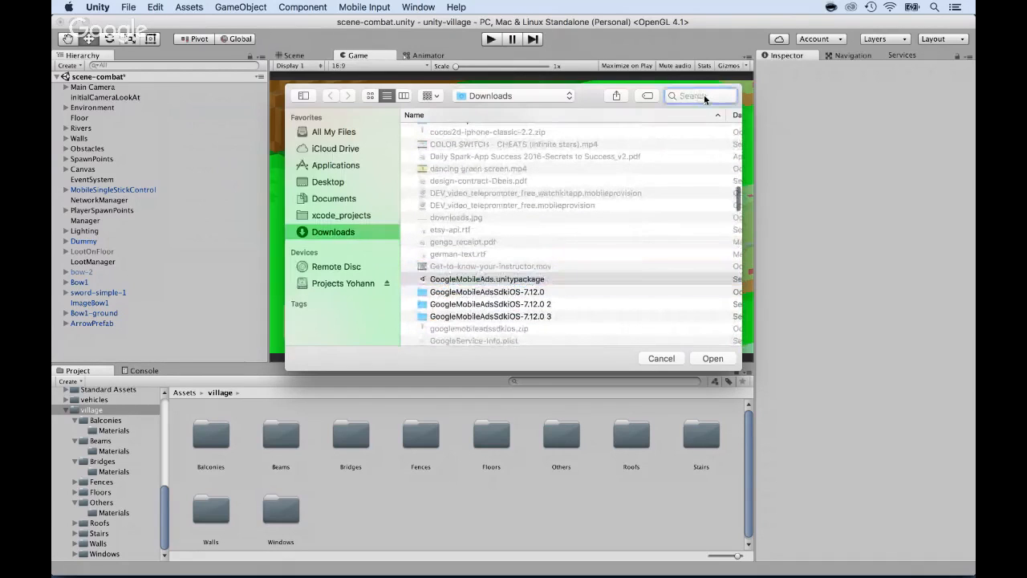
Browse the projects drive to courses > unity-pixel-village > files > packages in the import file chooser
{"action": "left_click", "coordinate": [336, 283]}
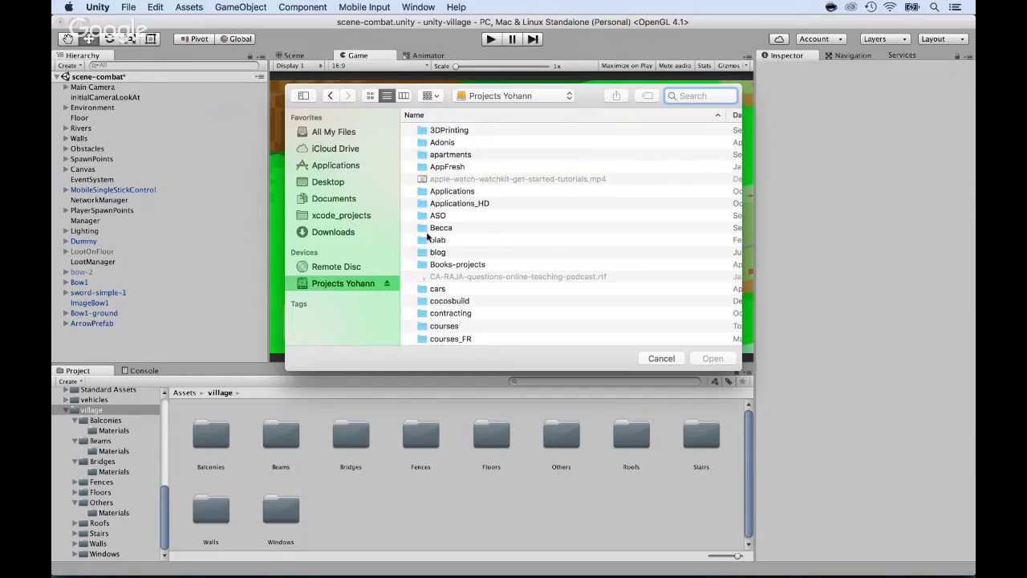
{"action": "scroll", "coordinate": [428, 238], "scroll_direction": "down", "scroll_amount": 4}
{"action": "left_click", "coordinate": [421, 234]}
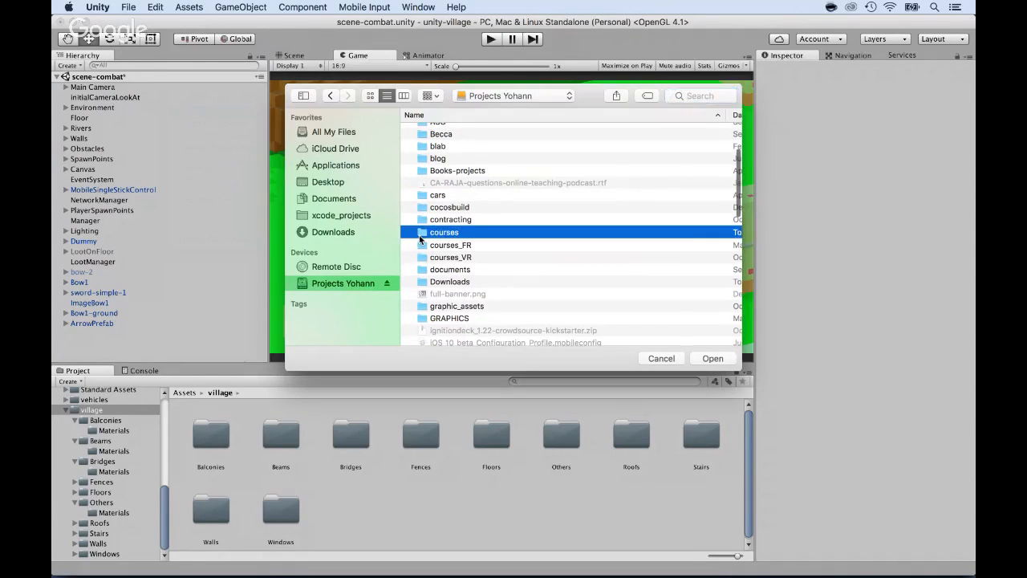
{"action": "double_click", "coordinate": [423, 233]}
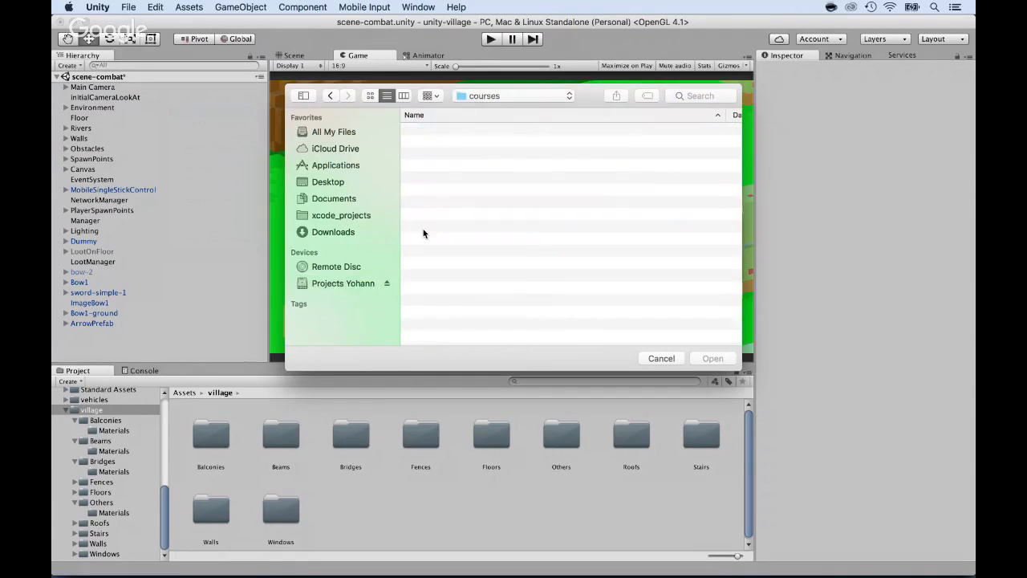
{"action": "scroll", "coordinate": [450, 265], "scroll_direction": "down", "scroll_amount": 10}
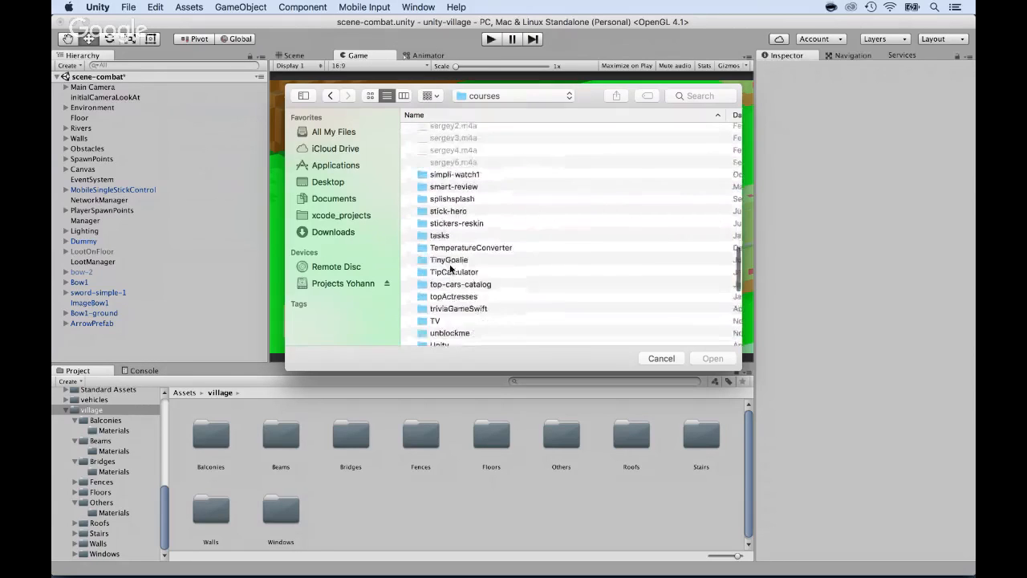
{"action": "scroll", "coordinate": [450, 270], "scroll_direction": "down", "scroll_amount": 5}
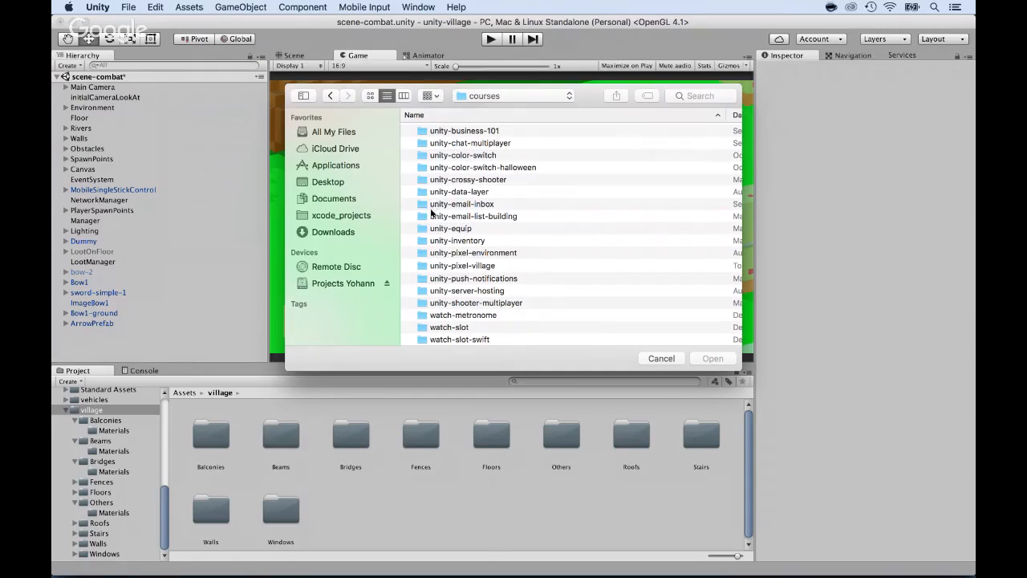
{"action": "double_click", "coordinate": [435, 265]}
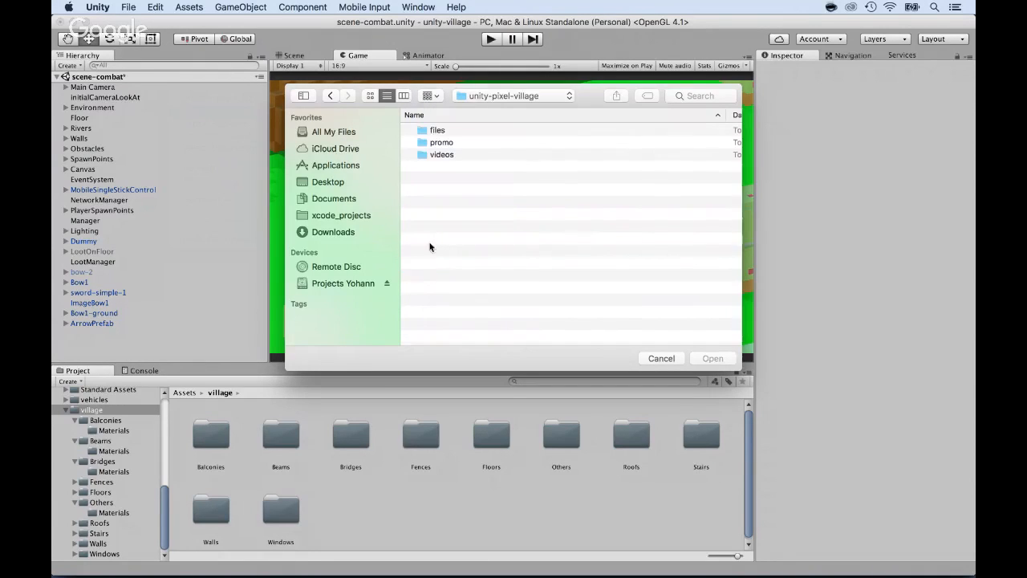
{"action": "left_click", "coordinate": [422, 131]}
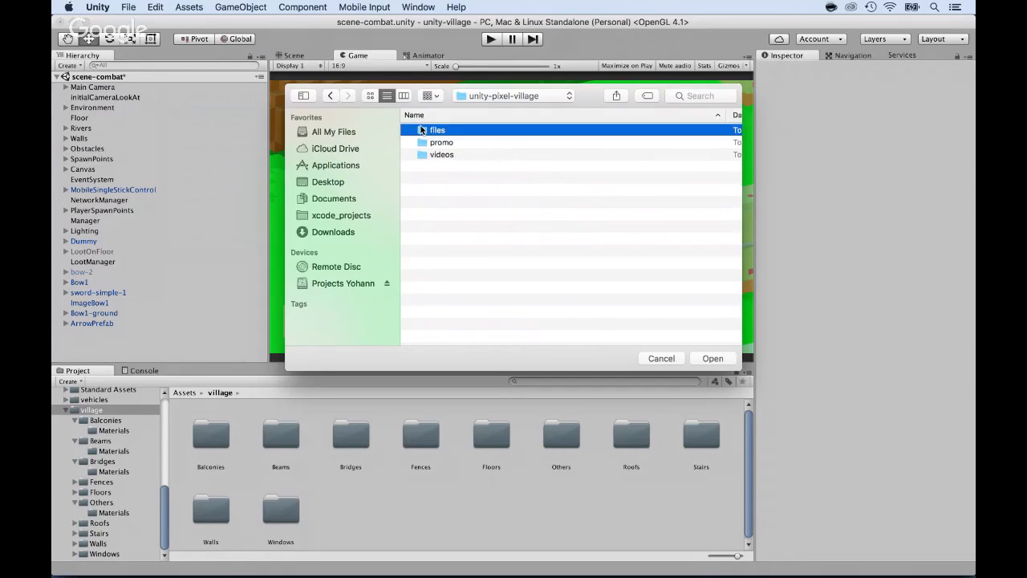
{"action": "double_click", "coordinate": [421, 131]}
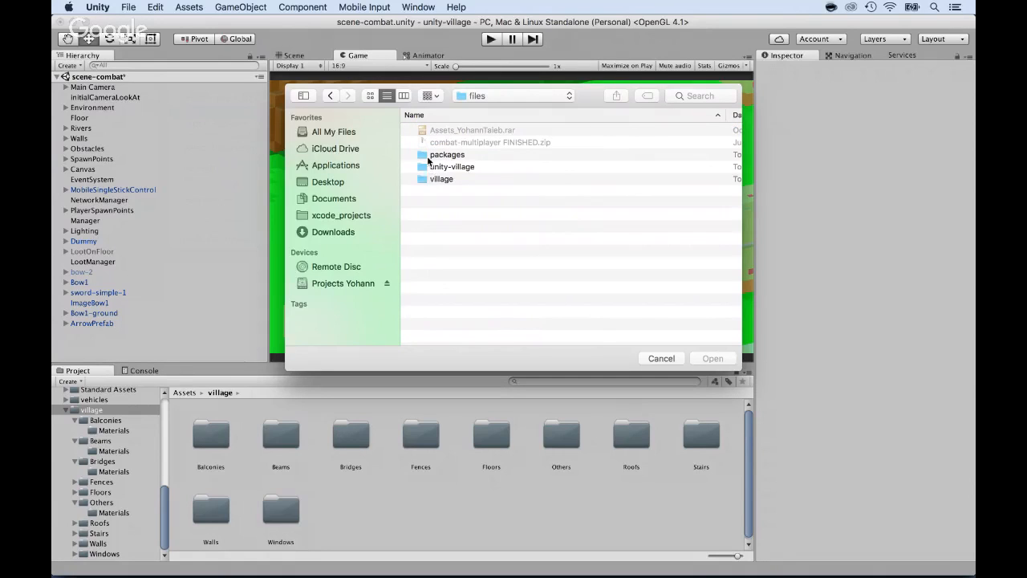
{"action": "double_click", "coordinate": [428, 155]}
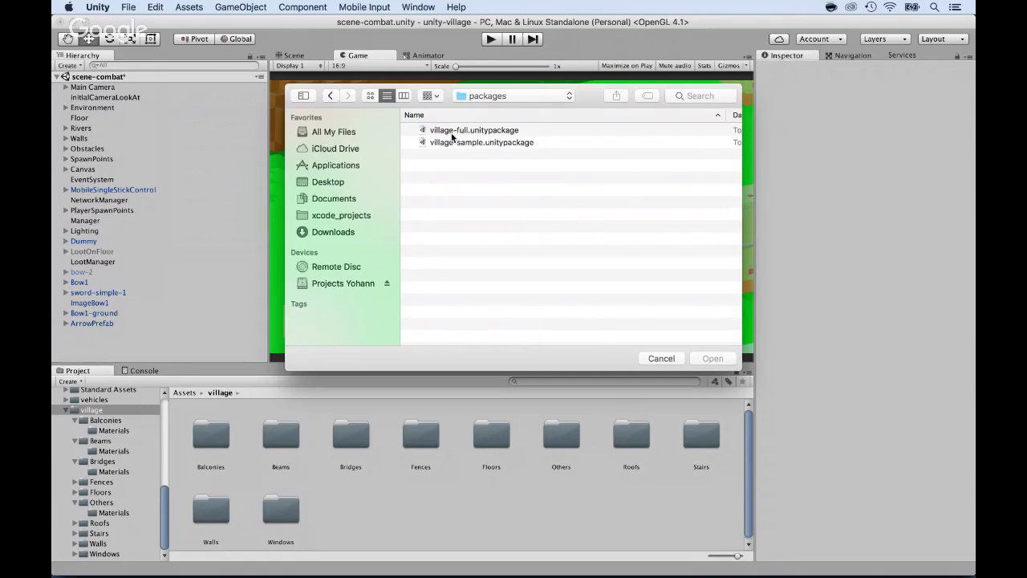
Try to import village-sample.unitypackage into the project and close the import window
{"action": "left_click", "coordinate": [451, 142]}
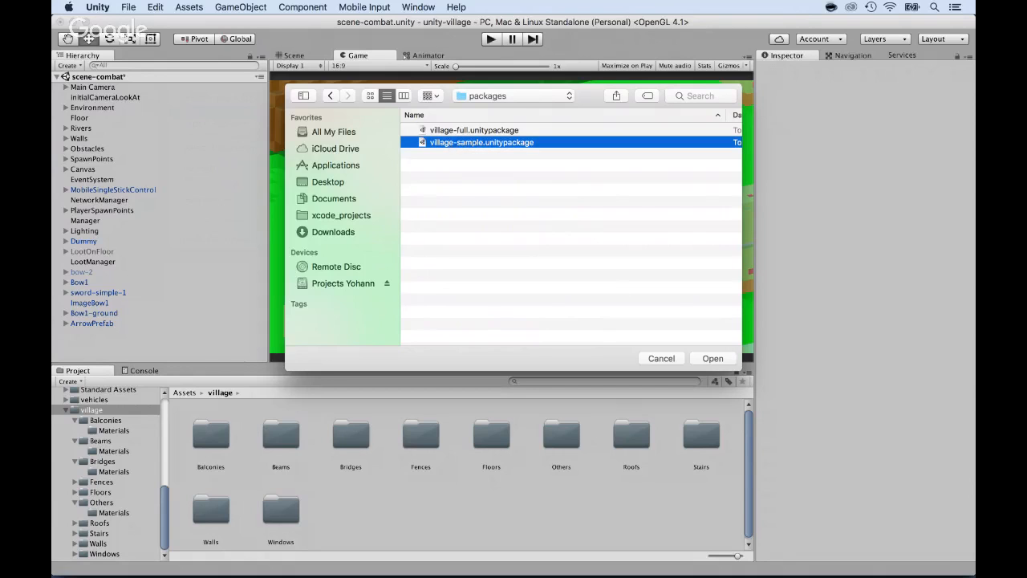
{"action": "left_click", "coordinate": [699, 363]}
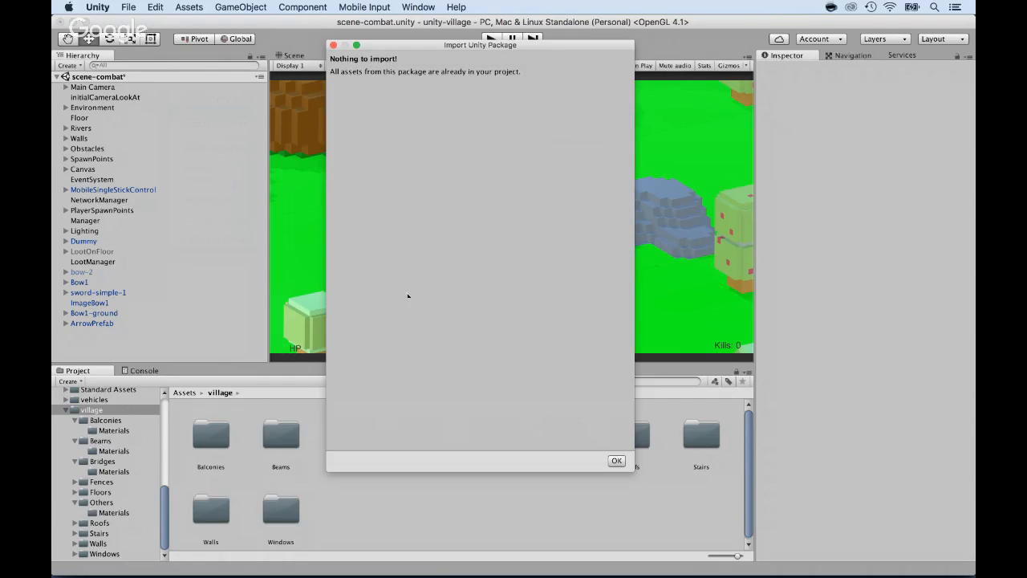
{"action": "left_click", "coordinate": [333, 46]}
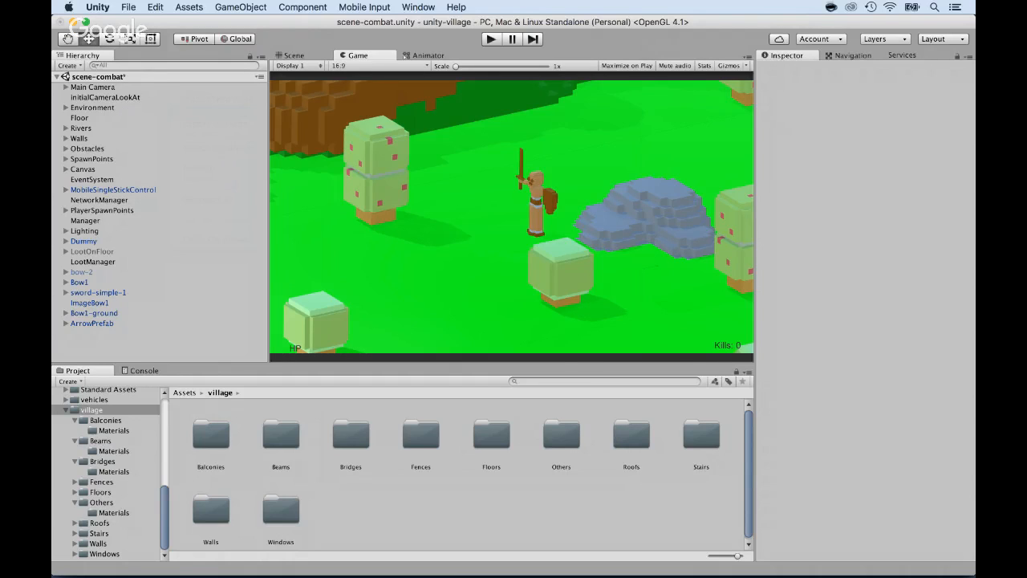
Look through the Balconies, Beams and Bridges folders of the village assets
{"action": "scroll", "coordinate": [110, 473], "scroll_direction": "up", "scroll_amount": 10}
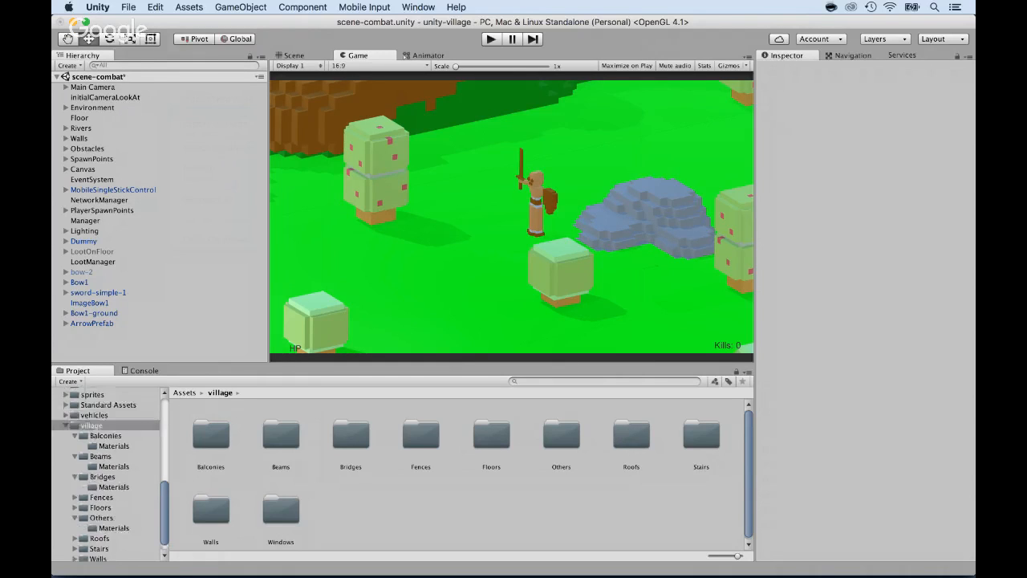
{"action": "scroll", "coordinate": [110, 474], "scroll_direction": "down", "scroll_amount": 9}
{"action": "scroll", "coordinate": [110, 474], "scroll_direction": "down", "scroll_amount": 2}
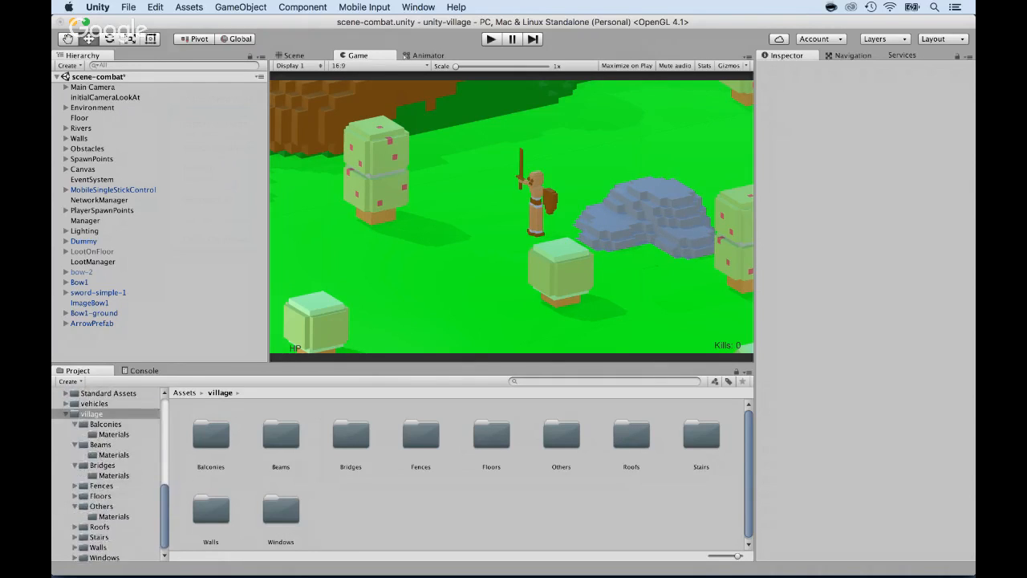
{"action": "left_click", "coordinate": [76, 414]}
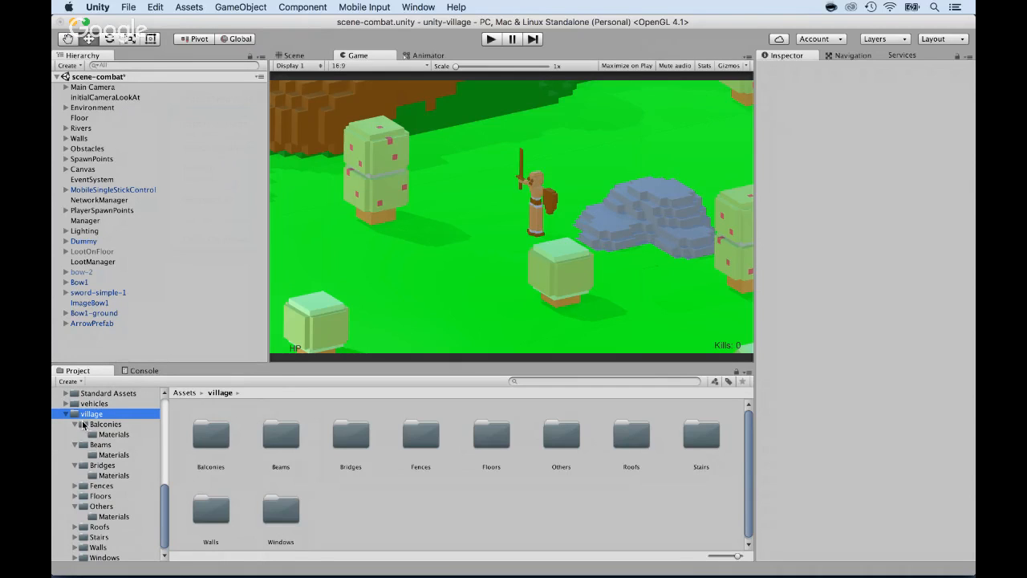
{"action": "left_click", "coordinate": [84, 424]}
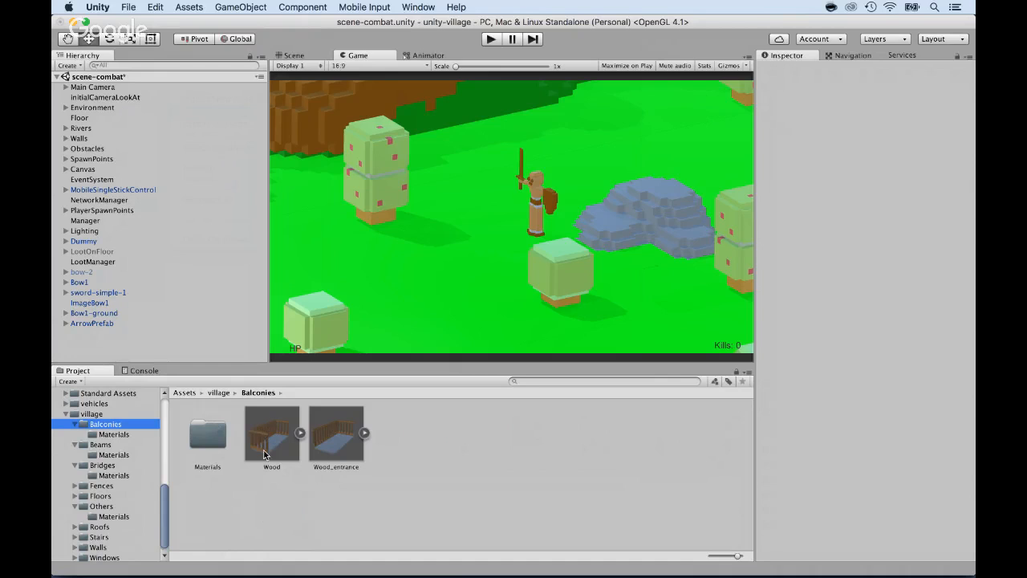
{"action": "left_click", "coordinate": [85, 446]}
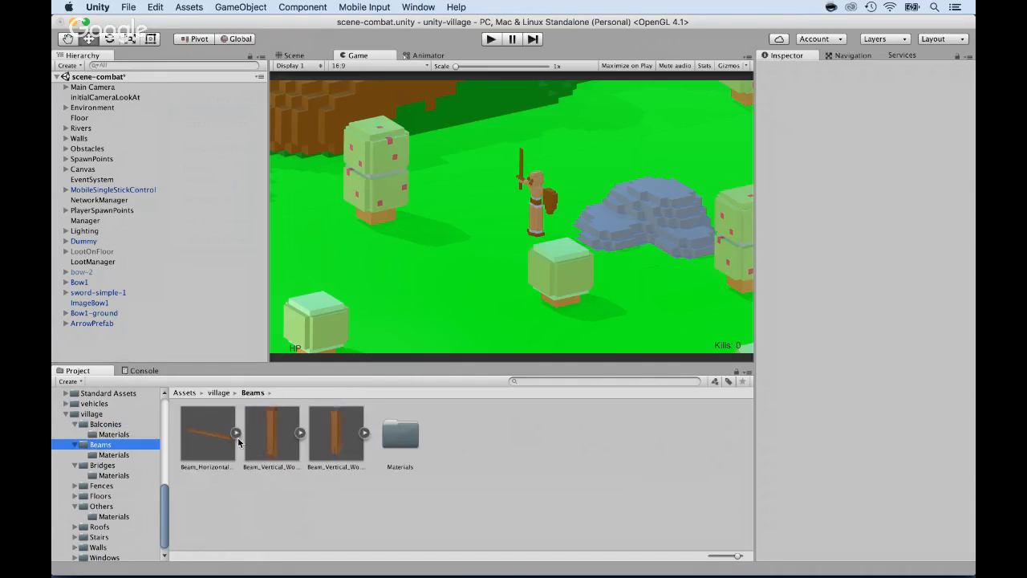
{"action": "left_click", "coordinate": [107, 466]}
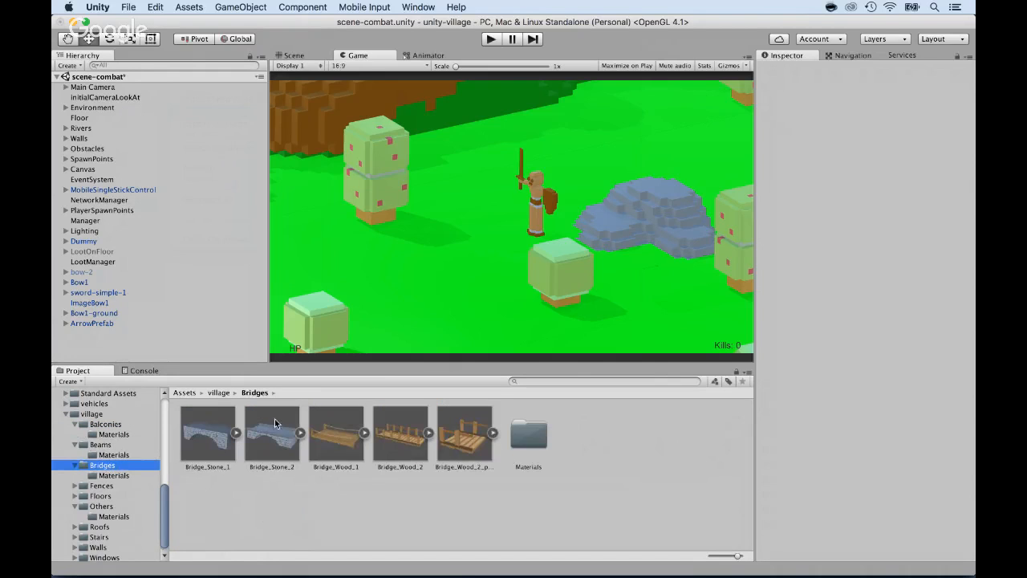
Look through the village's Fences, Floors and Others folders, expanding the Flower_pot model to see its mesh
{"action": "left_click", "coordinate": [94, 485]}
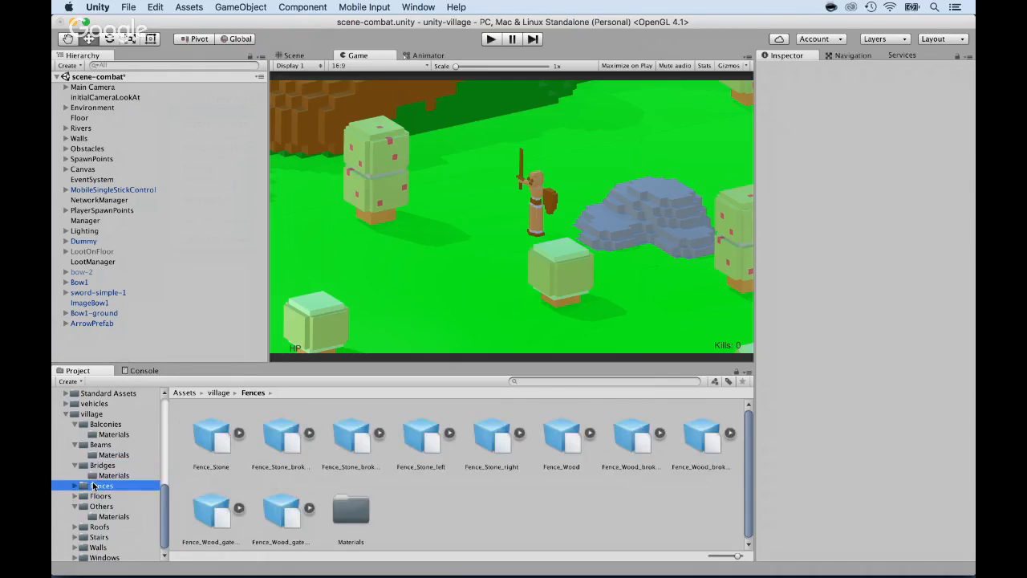
{"action": "scroll", "coordinate": [213, 471], "scroll_direction": "down", "scroll_amount": 1}
{"action": "scroll", "coordinate": [106, 458], "scroll_direction": "down", "scroll_amount": 1}
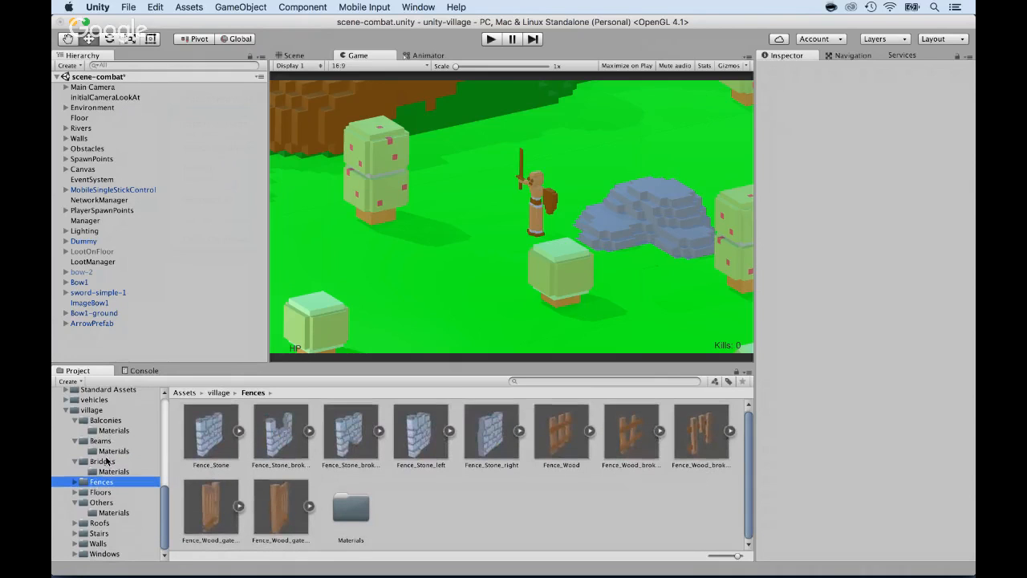
{"action": "left_click", "coordinate": [101, 492]}
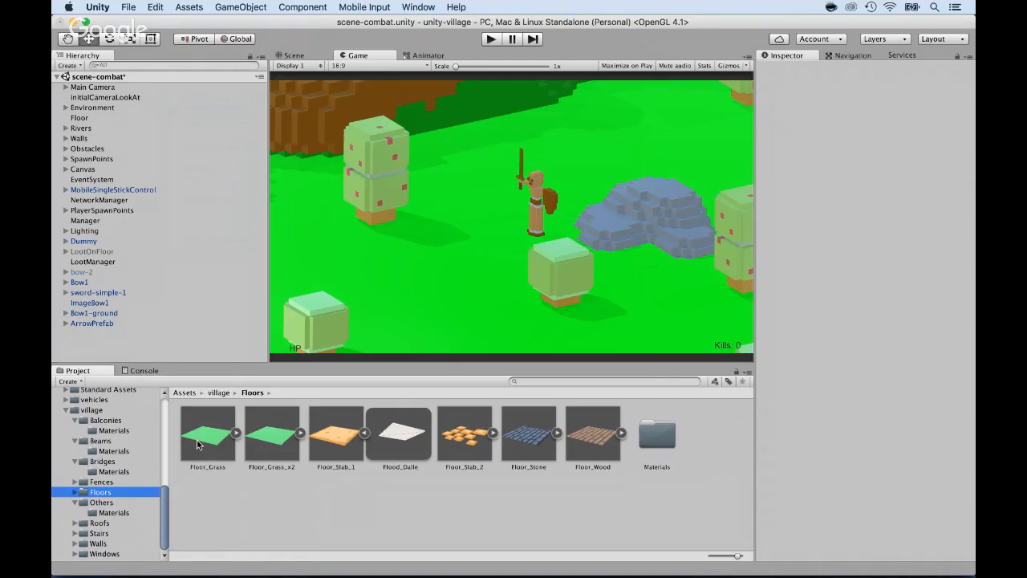
{"action": "left_click", "coordinate": [101, 502]}
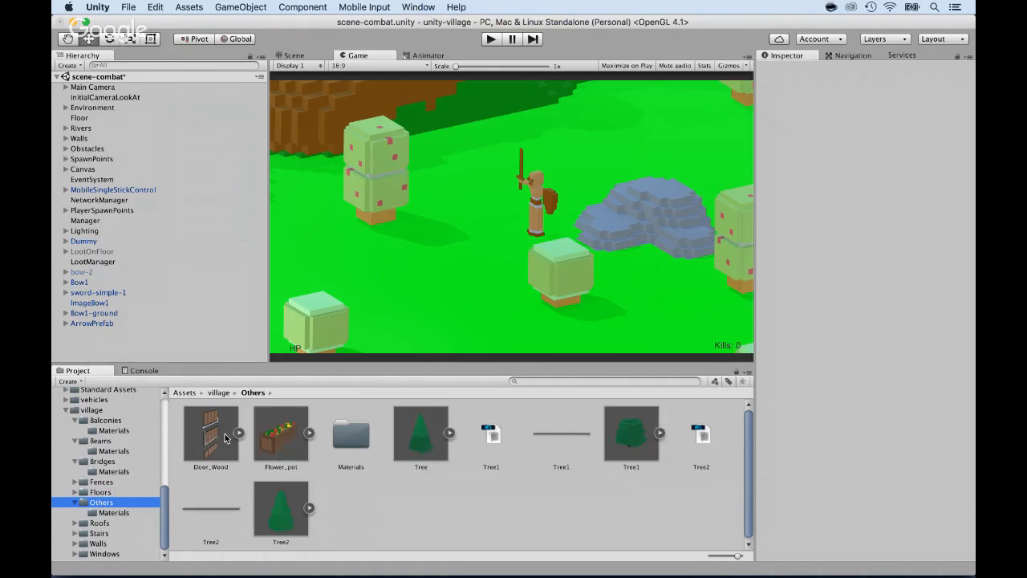
{"action": "left_click", "coordinate": [307, 430]}
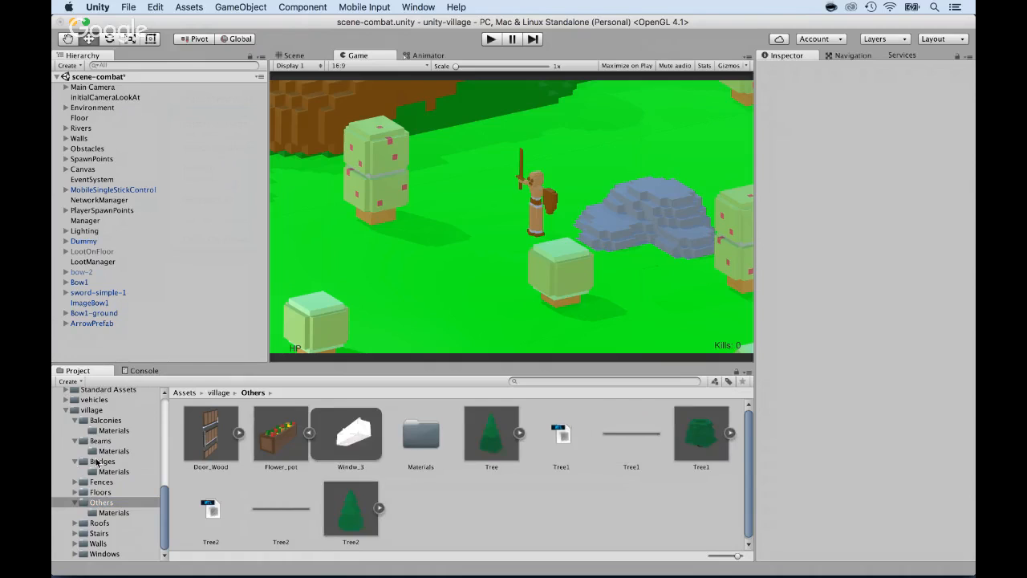
{"action": "key", "text": "q"}
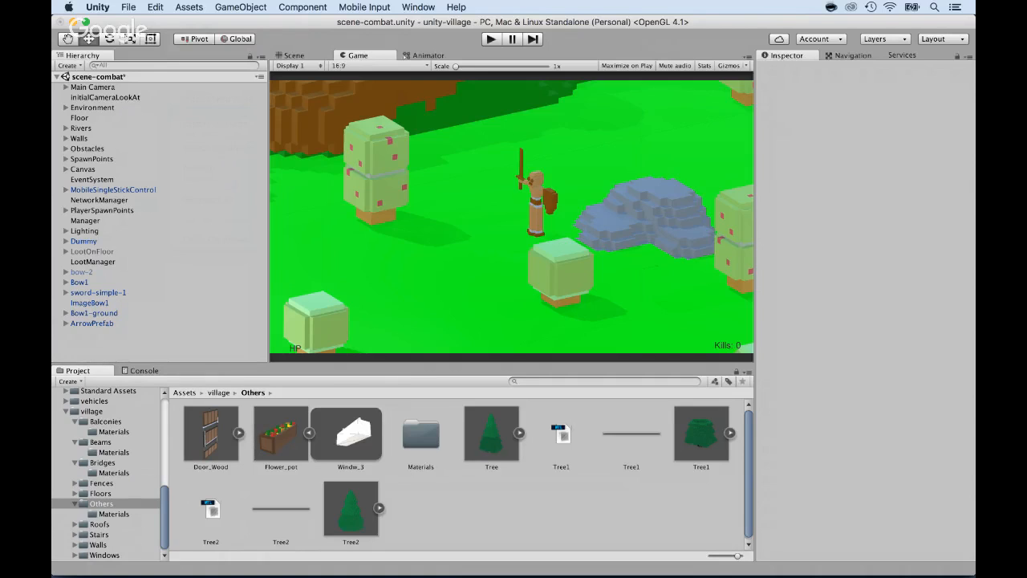
Search the project assets for "man1" and add MAN1Prefab to the end of the scene hierarchy
{"action": "left_click", "coordinate": [518, 381]}
{"action": "type", "text": "man1"}
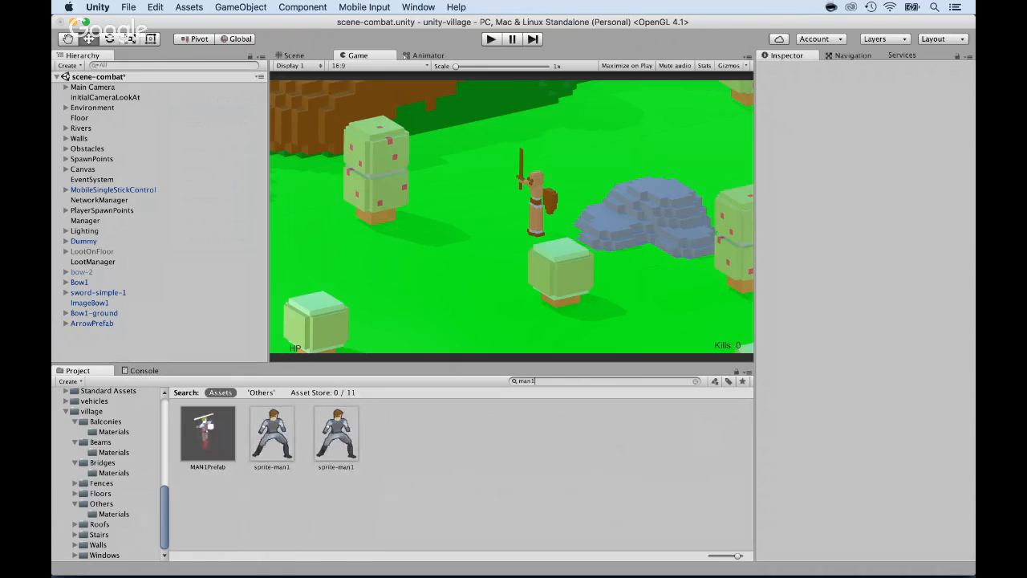
{"action": "left_click", "coordinate": [207, 433]}
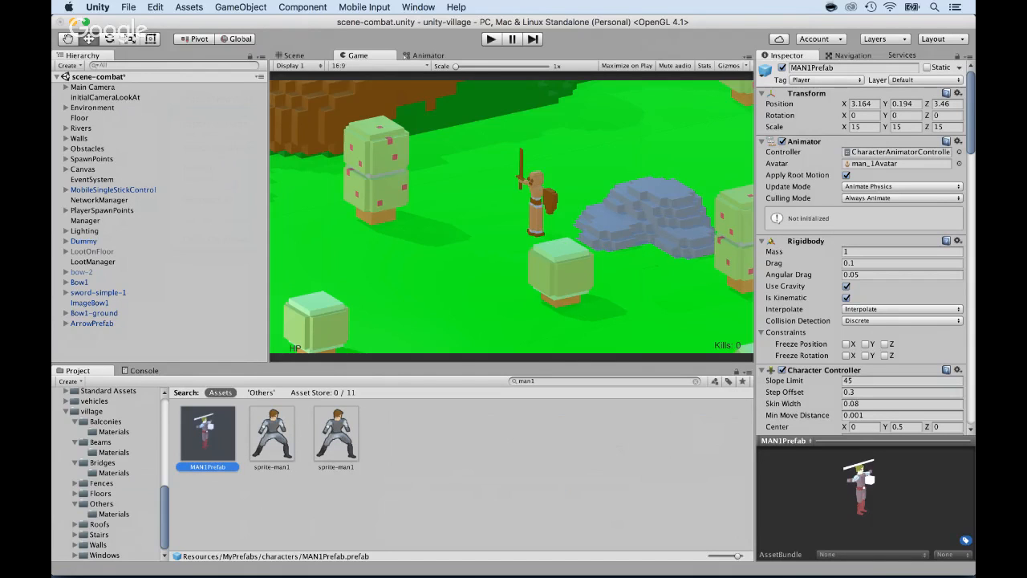
{"action": "left_click_drag", "start_coordinate": [207, 433], "coordinate": [92, 332]}
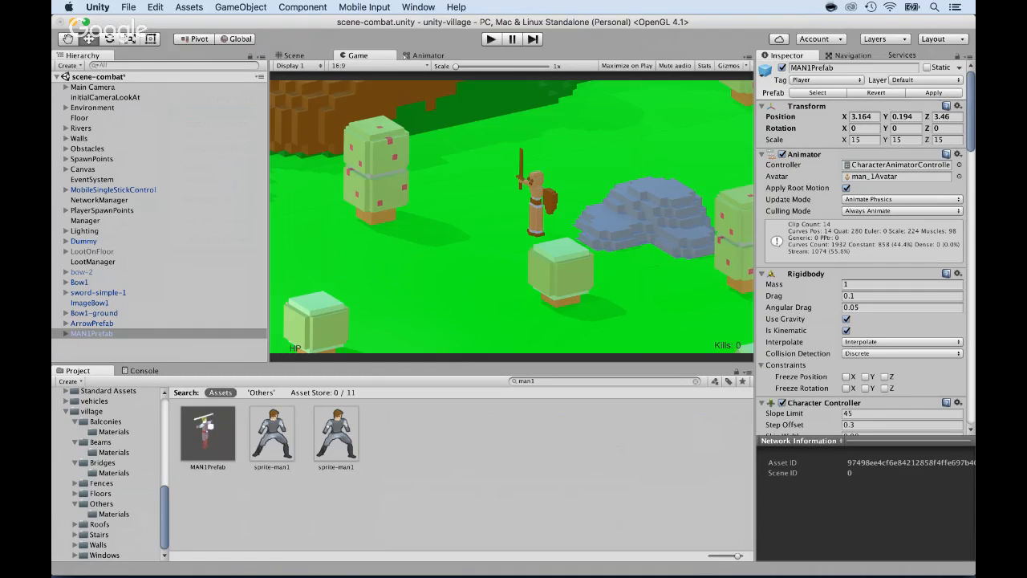
{"action": "left_click", "coordinate": [91, 333]}
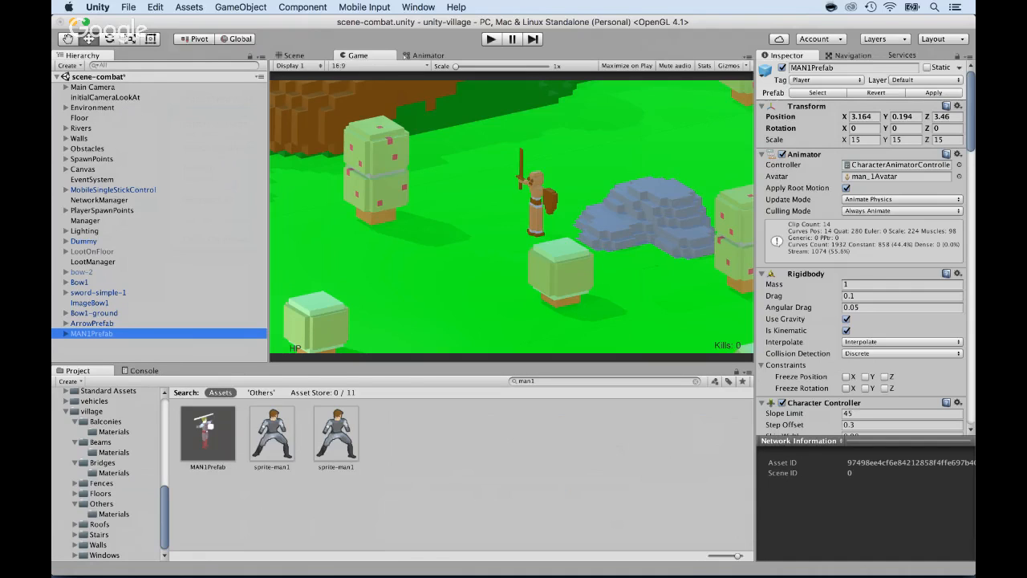
Show the Scene view, frame MAN1Prefab and view it from an elevated angle
{"action": "left_click", "coordinate": [294, 55]}
{"action": "double_click", "coordinate": [92, 333]}
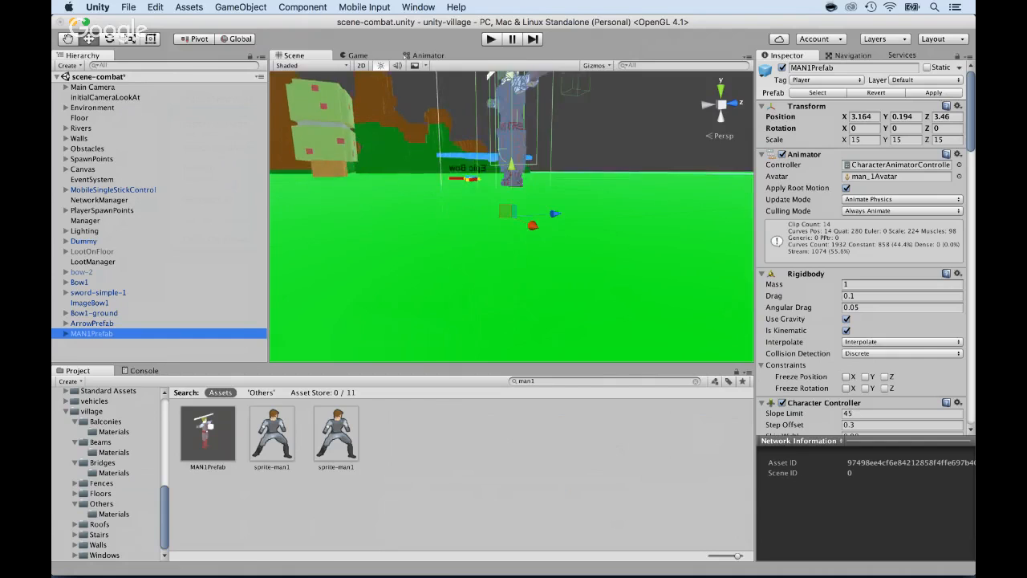
{"action": "left_click_drag", "start_coordinate": [513, 241], "coordinate": [164, 361], "text": "alt"}
{"action": "scroll", "coordinate": [511, 216], "scroll_direction": "down", "scroll_amount": 5}
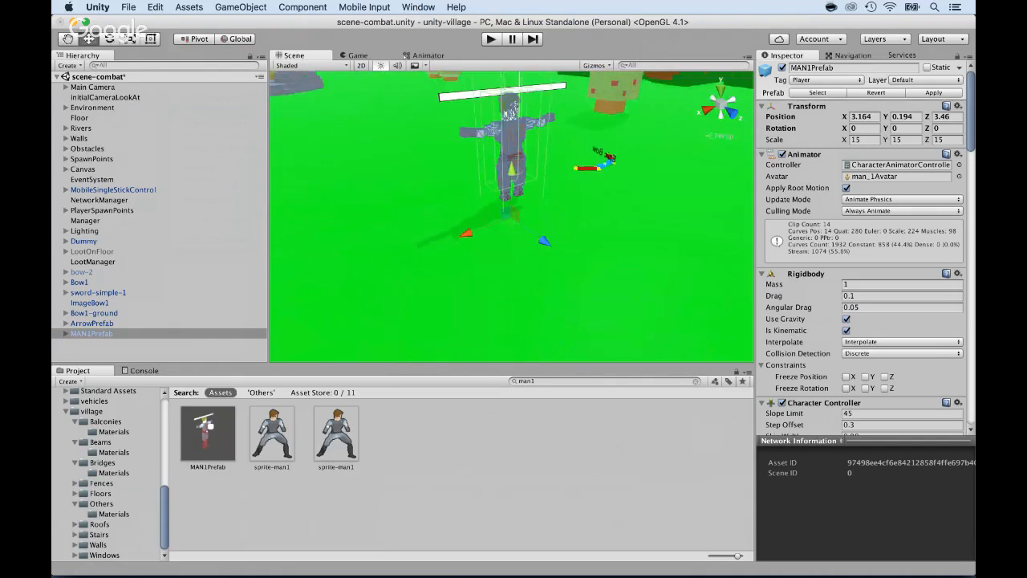
Raise MAN1Prefab above the ground to a height of about Y 1.6
{"action": "scroll", "coordinate": [511, 216], "scroll_direction": "down", "scroll_amount": 1}
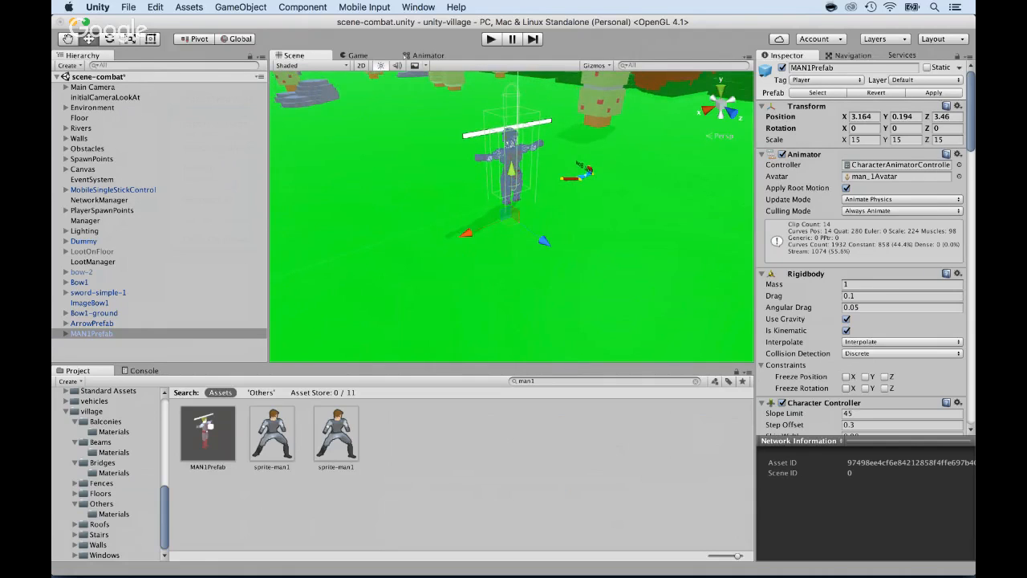
{"action": "mouse_move", "coordinate": [510, 169]}
{"action": "left_mouse_down"}
{"action": "mouse_move", "coordinate": [510, 149]}
{"action": "mouse_move", "coordinate": [511, 169]}
{"action": "left_mouse_up"}
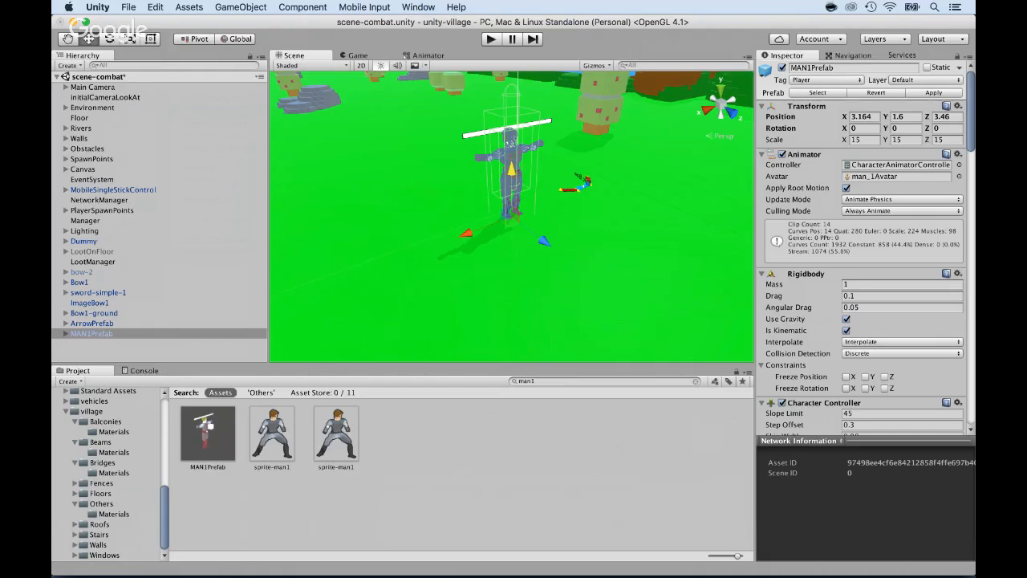
Run the scene, activate MAN1Prefab to examine its in-game pose up close, and stop the run
{"action": "key", "text": "super+p"}
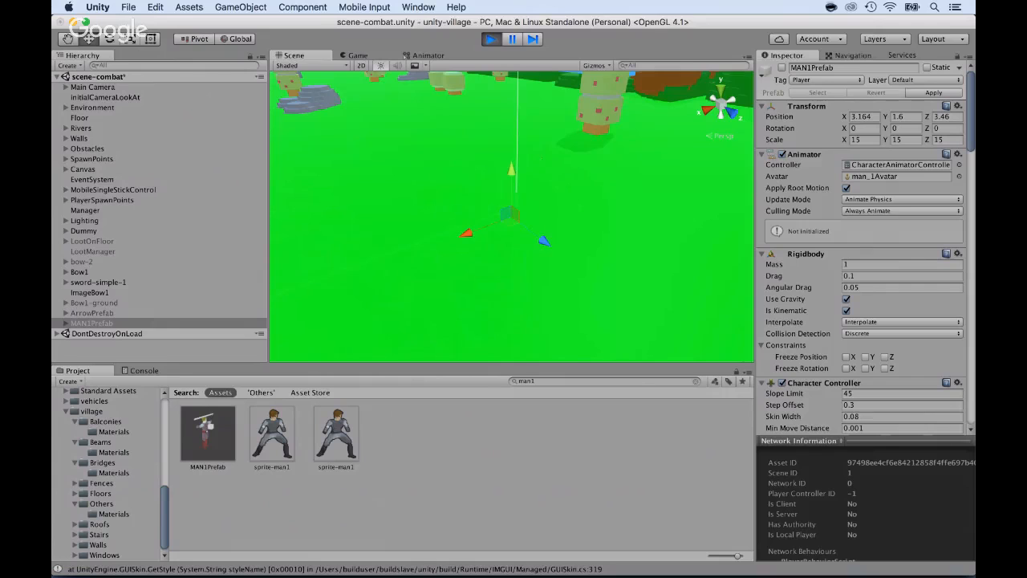
{"action": "double_click", "coordinate": [91, 323]}
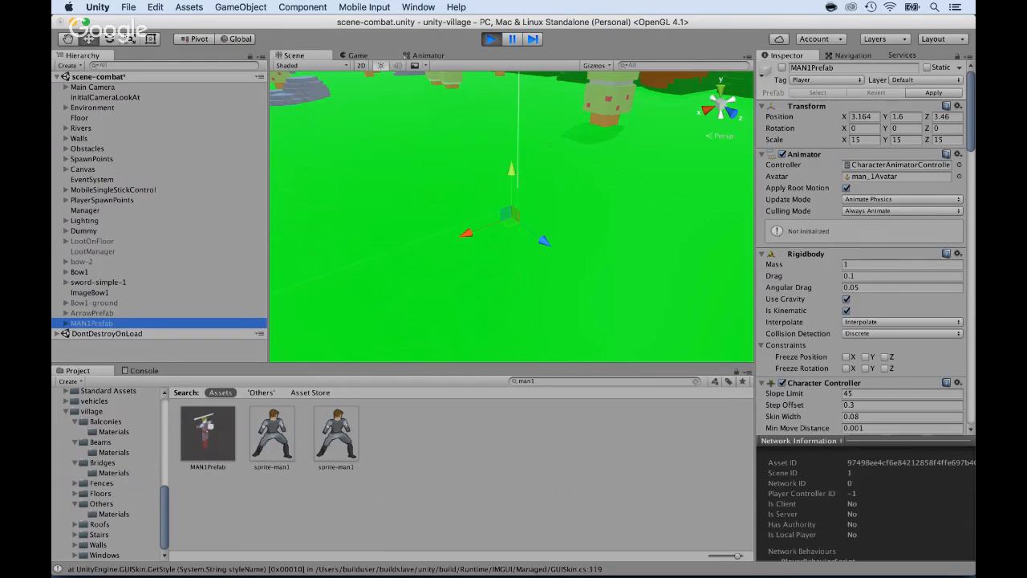
{"action": "left_click", "coordinate": [782, 67]}
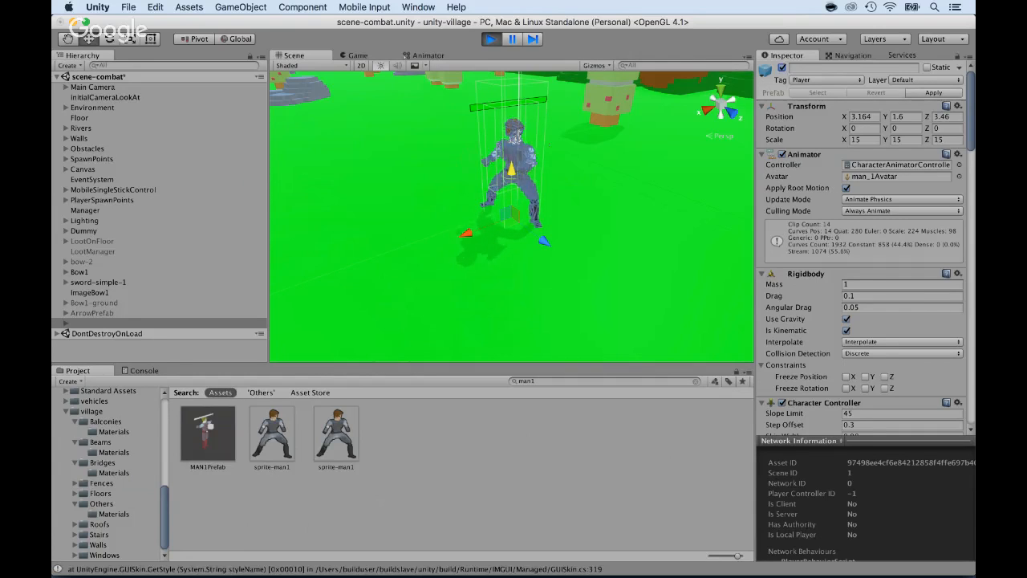
{"action": "left_click", "coordinate": [91, 313]}
{"action": "scroll", "coordinate": [511, 216], "scroll_direction": "up", "scroll_amount": 5}
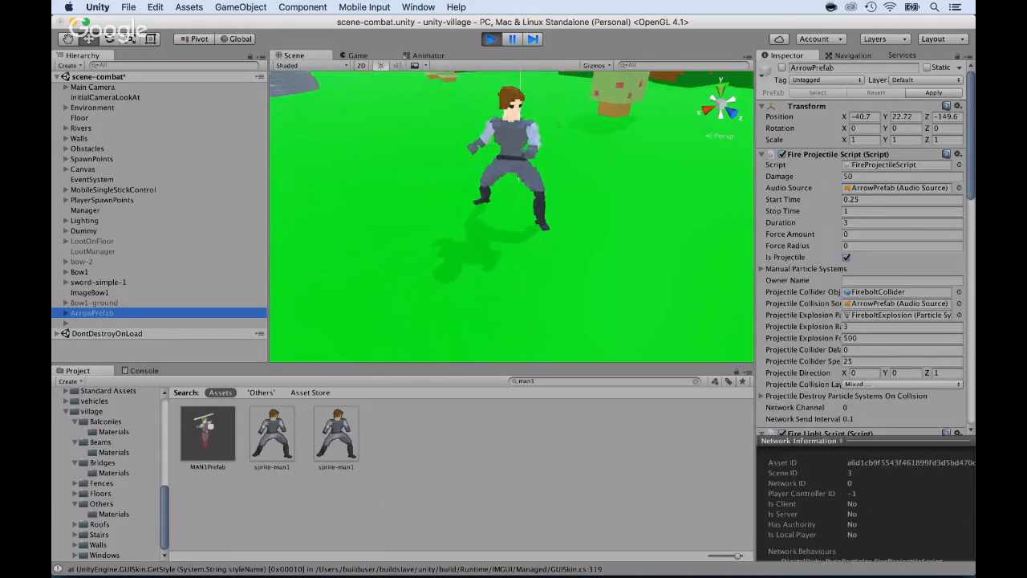
{"action": "key", "text": "super+p"}
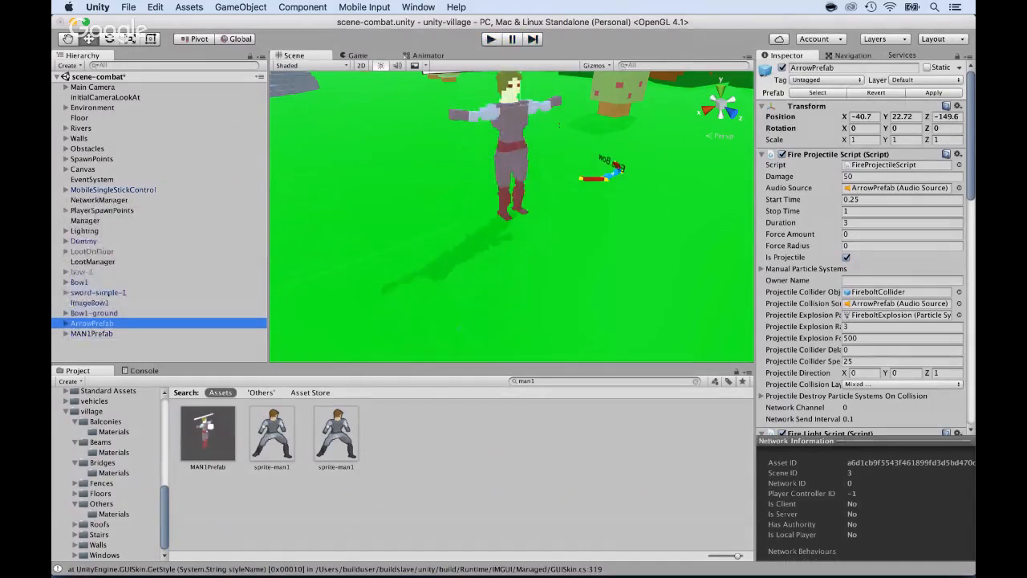
Add the Floor_Grass model from the village's Floors folder to the end of the scene hierarchy and frame it
{"action": "scroll", "coordinate": [511, 216], "scroll_direction": "down", "scroll_amount": 5}
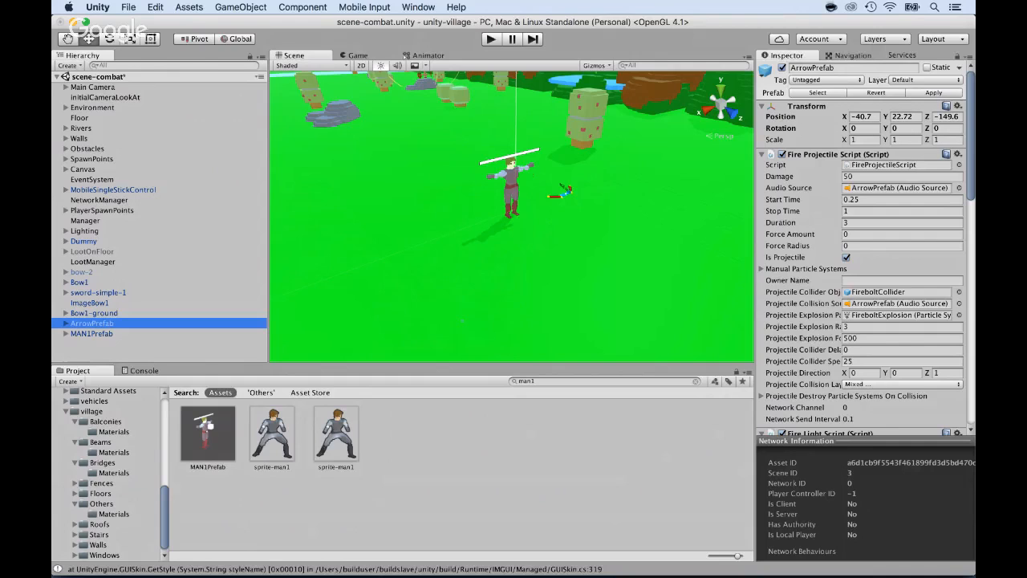
{"action": "left_click", "coordinate": [92, 410]}
{"action": "scroll", "coordinate": [105, 471], "scroll_direction": "down", "scroll_amount": 1}
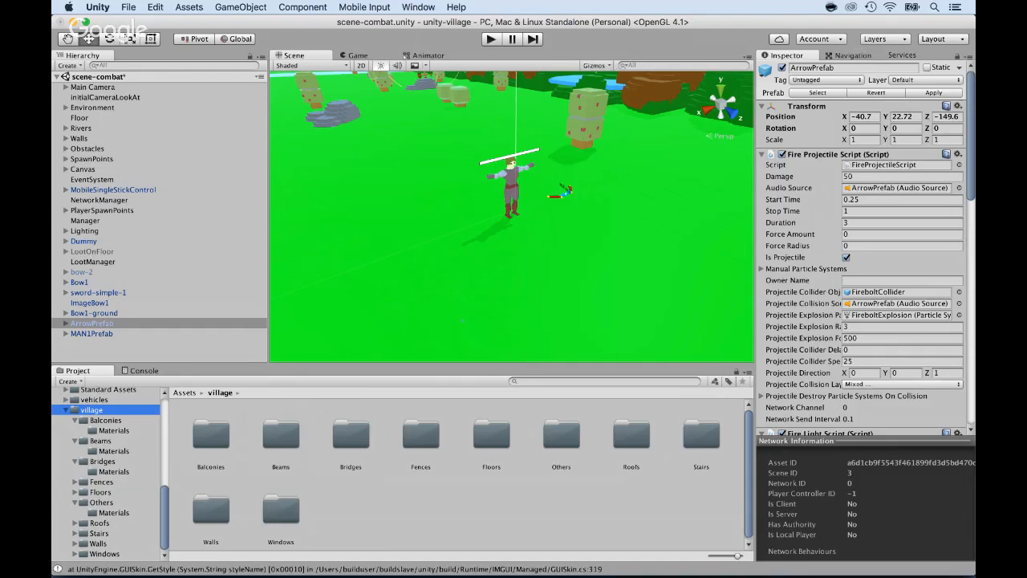
{"action": "left_click", "coordinate": [100, 492]}
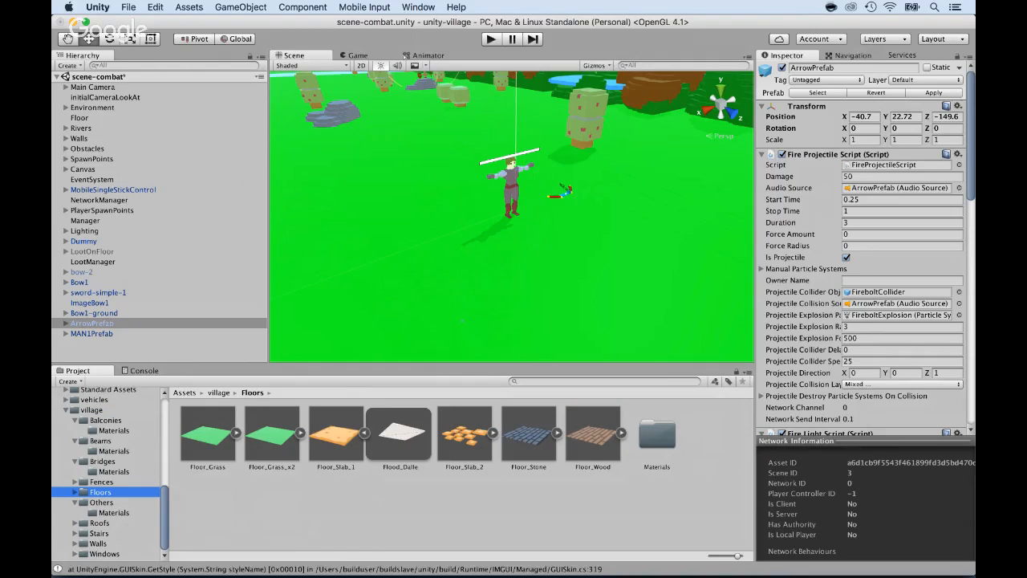
{"action": "left_click", "coordinate": [207, 433]}
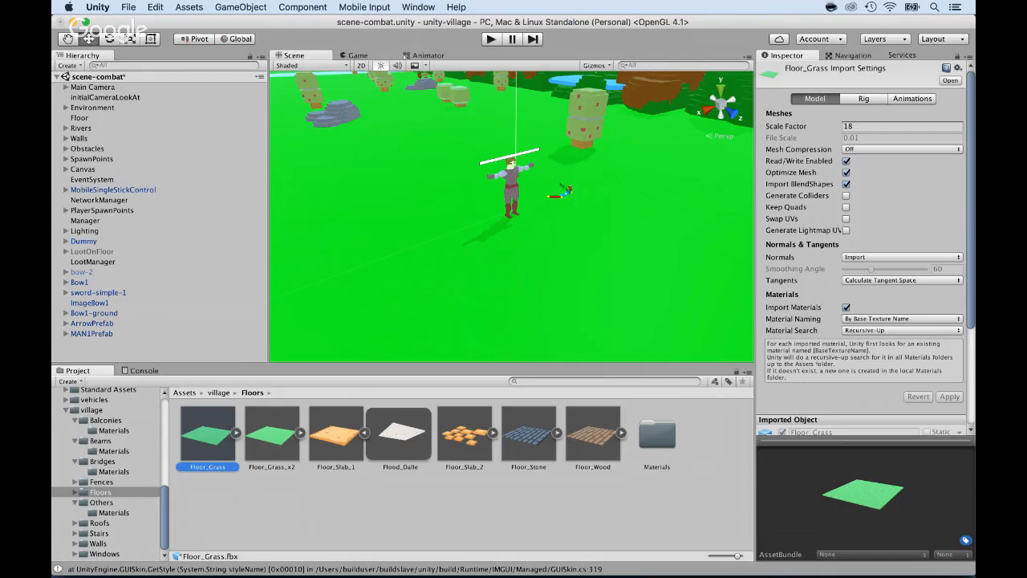
{"action": "left_click_drag", "start_coordinate": [207, 433], "coordinate": [180, 344]}
{"action": "double_click", "coordinate": [179, 344]}
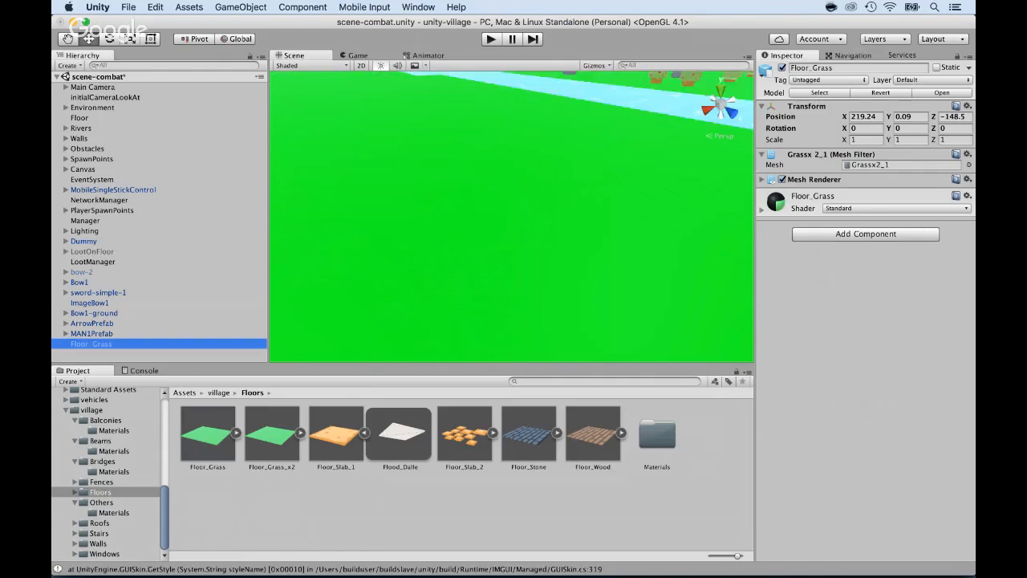
Raise Floor_Grass above the existing ground to about Y 2.6
{"action": "scroll", "coordinate": [511, 215], "scroll_direction": "down", "scroll_amount": 5}
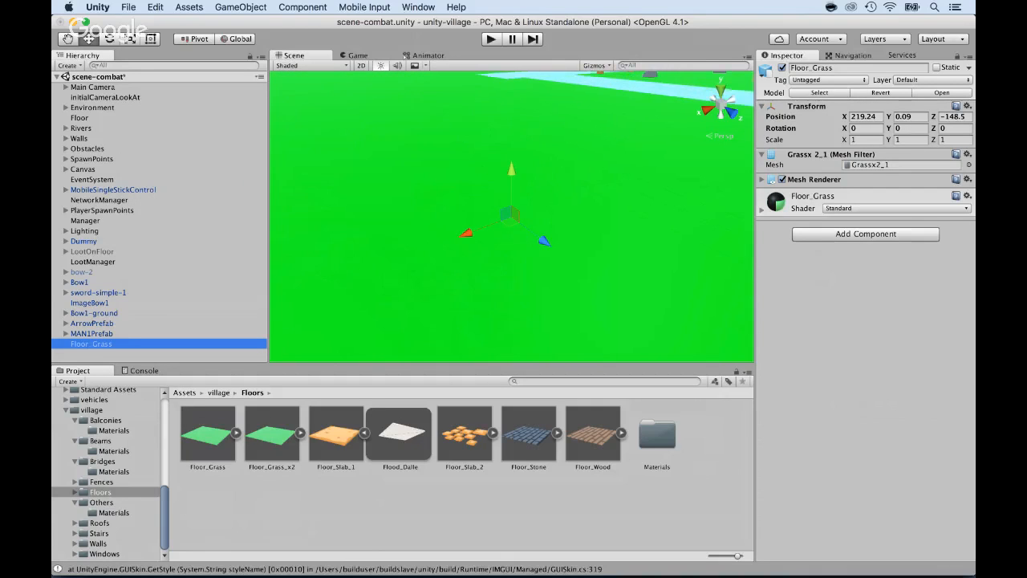
{"action": "scroll", "coordinate": [511, 215], "scroll_direction": "down", "scroll_amount": 1}
{"action": "mouse_move", "coordinate": [511, 170]}
{"action": "left_mouse_down"}
{"action": "mouse_move", "coordinate": [511, 137]}
{"action": "mouse_move", "coordinate": [511, 162]}
{"action": "left_mouse_up"}
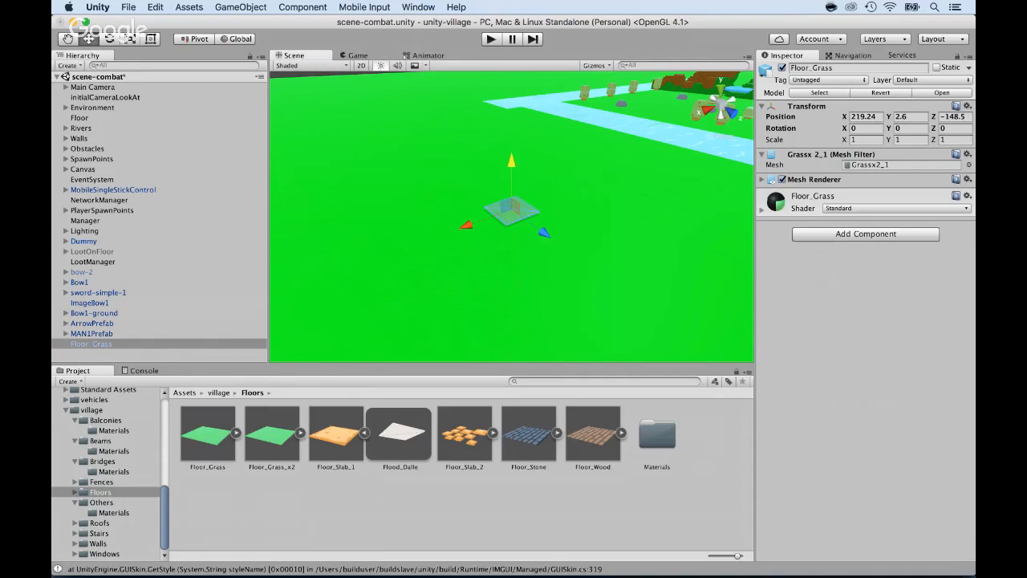
Move Floor_Grass across the river among the trees, to about X 48.6 and Z -90.2
{"action": "scroll", "coordinate": [511, 216], "scroll_direction": "down", "scroll_amount": 3}
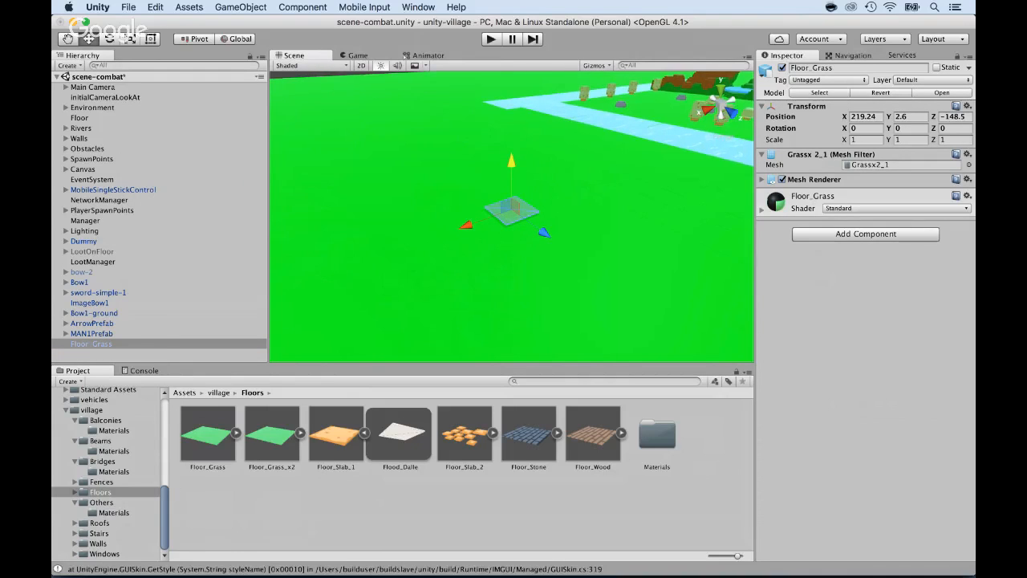
{"action": "scroll", "coordinate": [511, 213], "scroll_direction": "down", "scroll_amount": 2}
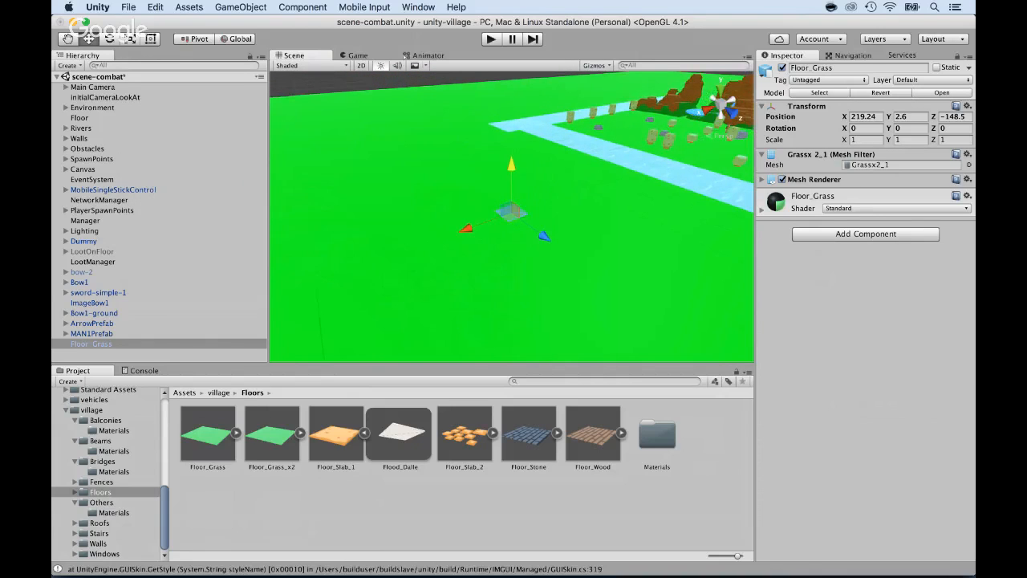
{"action": "left_click_drag", "start_coordinate": [467, 227], "coordinate": [659, 156]}
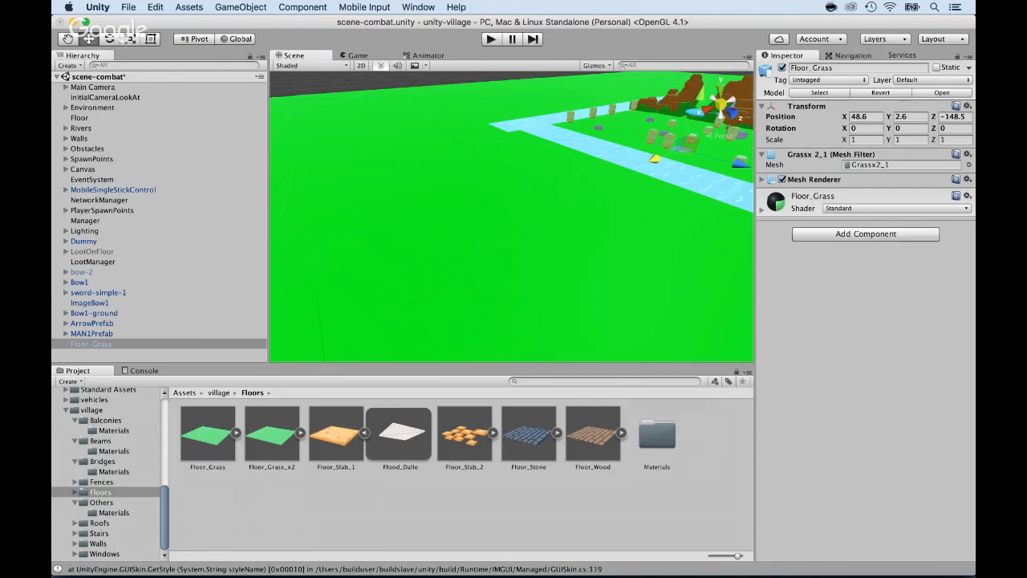
{"action": "key", "text": "f"}
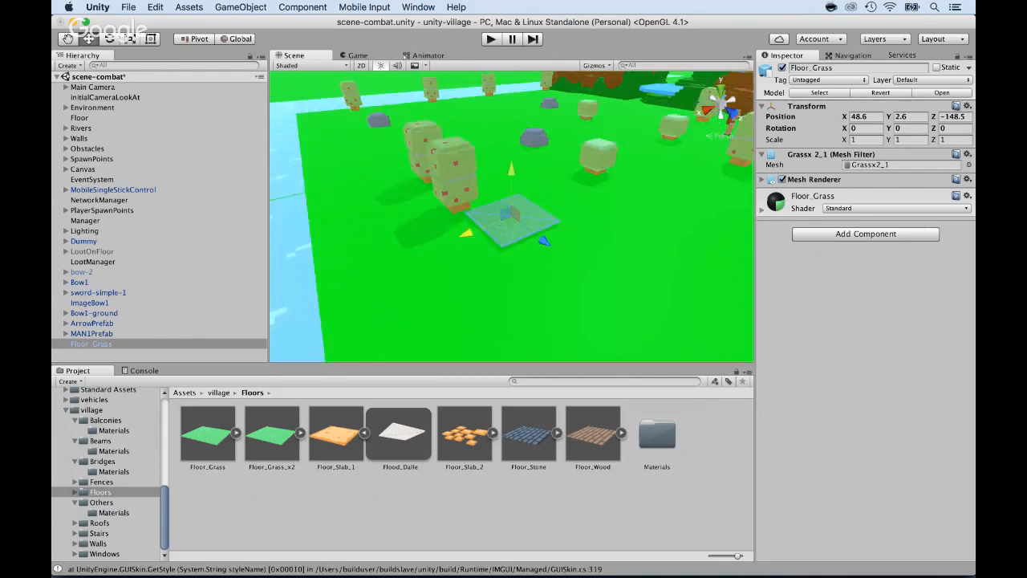
{"action": "scroll", "coordinate": [511, 215], "scroll_direction": "down", "scroll_amount": 10}
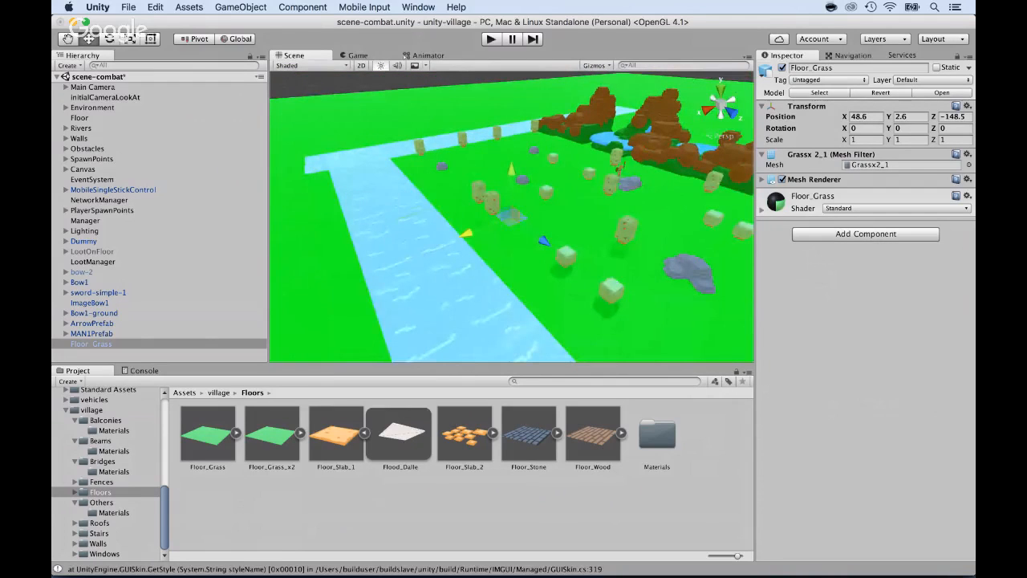
{"action": "left_click_drag", "start_coordinate": [544, 240], "coordinate": [653, 324]}
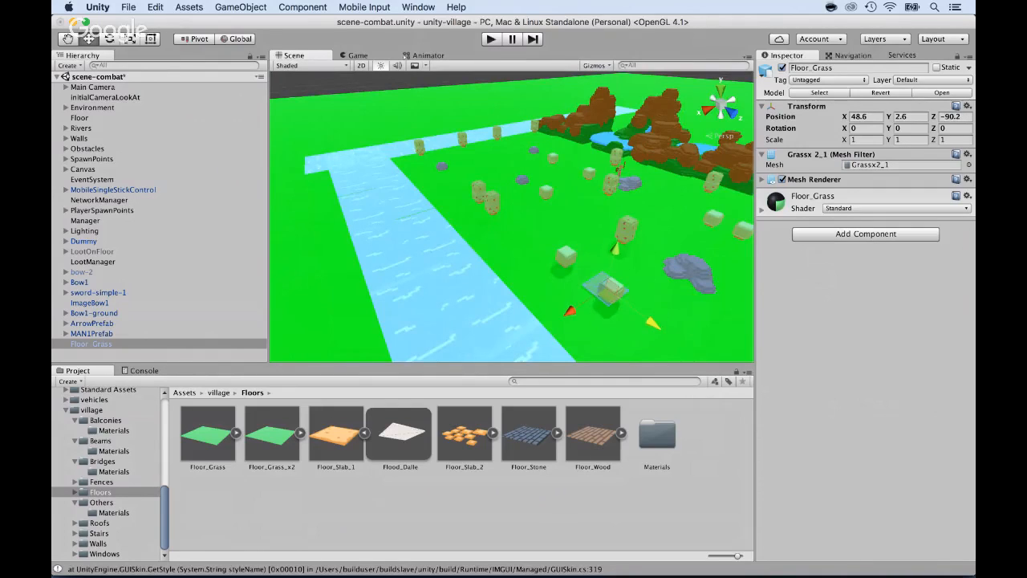
Bring Floor_Grass next to MAN1Prefab at about X -1.6 and Z 5.5, and frame it
{"action": "scroll", "coordinate": [511, 216], "scroll_direction": "down", "scroll_amount": 3}
{"action": "scroll", "coordinate": [511, 216], "scroll_direction": "down", "scroll_amount": 2}
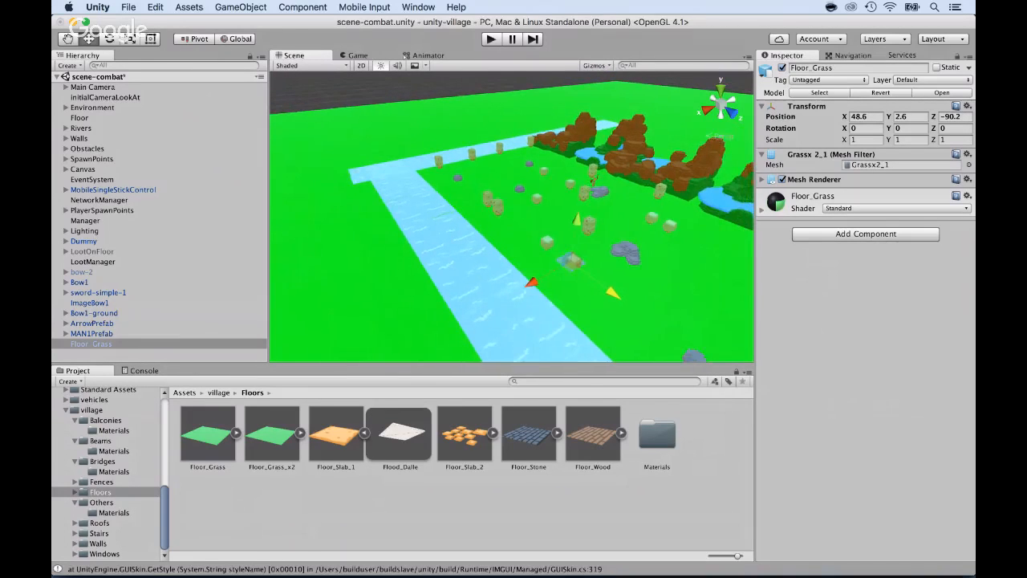
{"action": "left_click_drag", "start_coordinate": [532, 282], "coordinate": [590, 248]}
{"action": "left_click_drag", "start_coordinate": [673, 258], "coordinate": [736, 292]}
{"action": "key", "text": "f"}
{"action": "scroll", "coordinate": [511, 216], "scroll_direction": "down", "scroll_amount": 6}
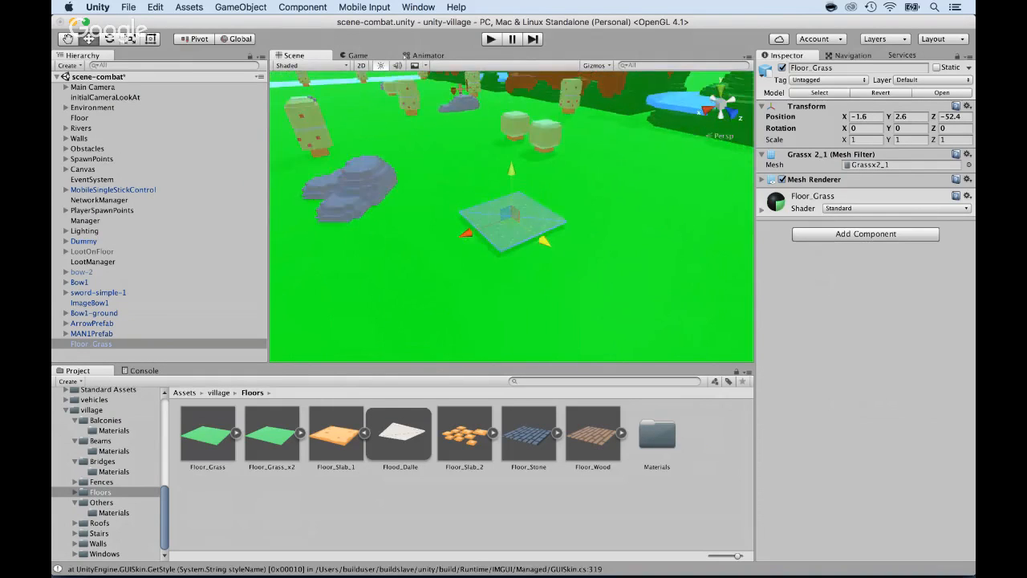
{"action": "scroll", "coordinate": [511, 216], "scroll_direction": "down", "scroll_amount": 3}
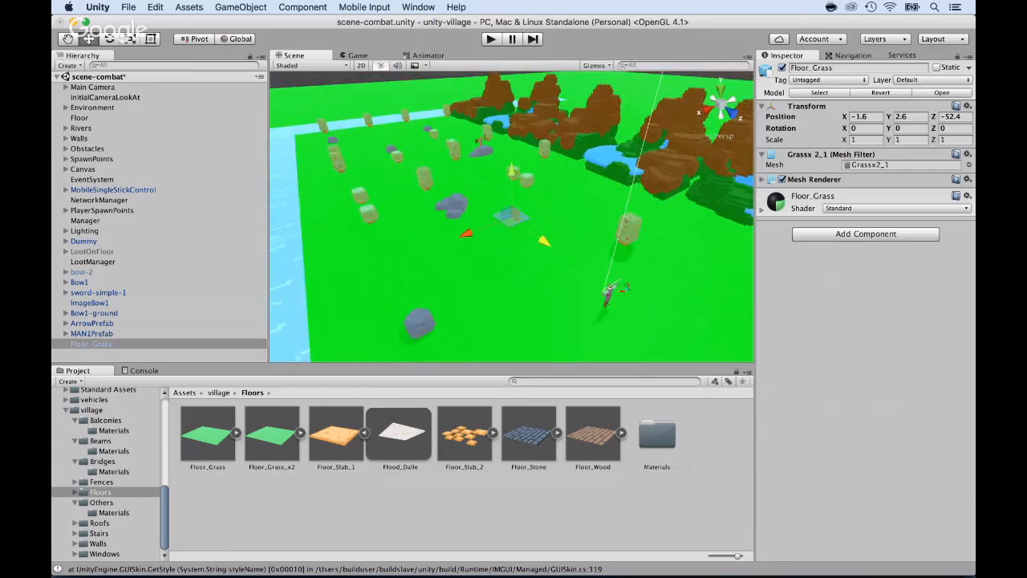
{"action": "left_click_drag", "start_coordinate": [544, 241], "coordinate": [672, 338]}
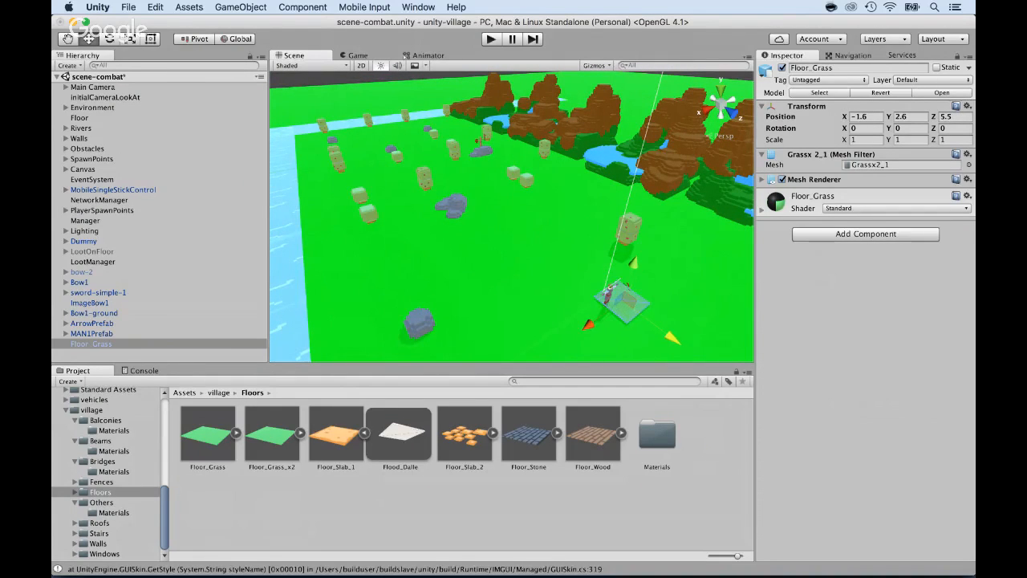
{"action": "double_click", "coordinate": [91, 343]}
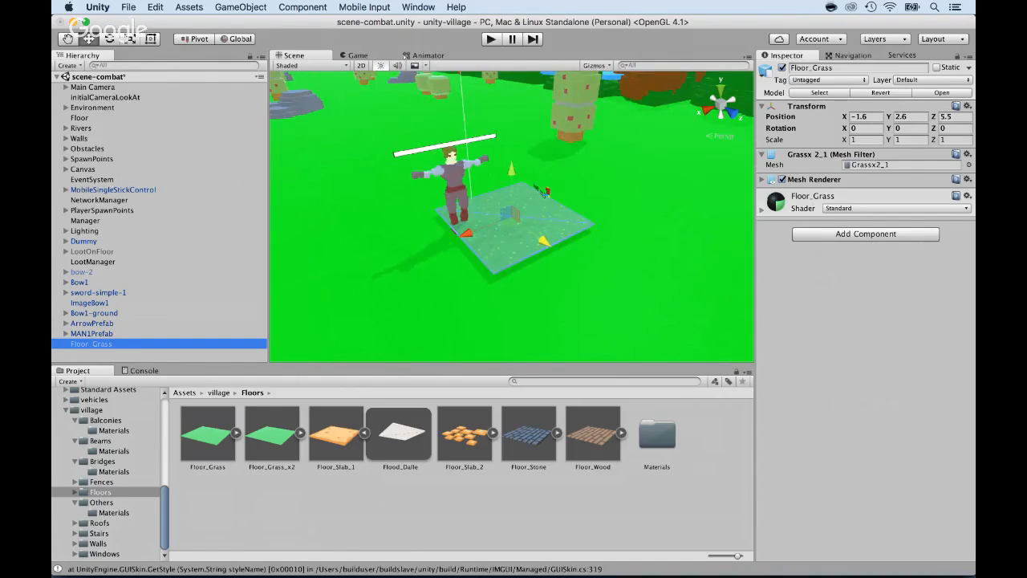
Lower Floor_Grass to about Y 1.97 and raise MAN1Prefab to about Y 1.75
{"action": "left_click_drag", "start_coordinate": [511, 170], "coordinate": [511, 174]}
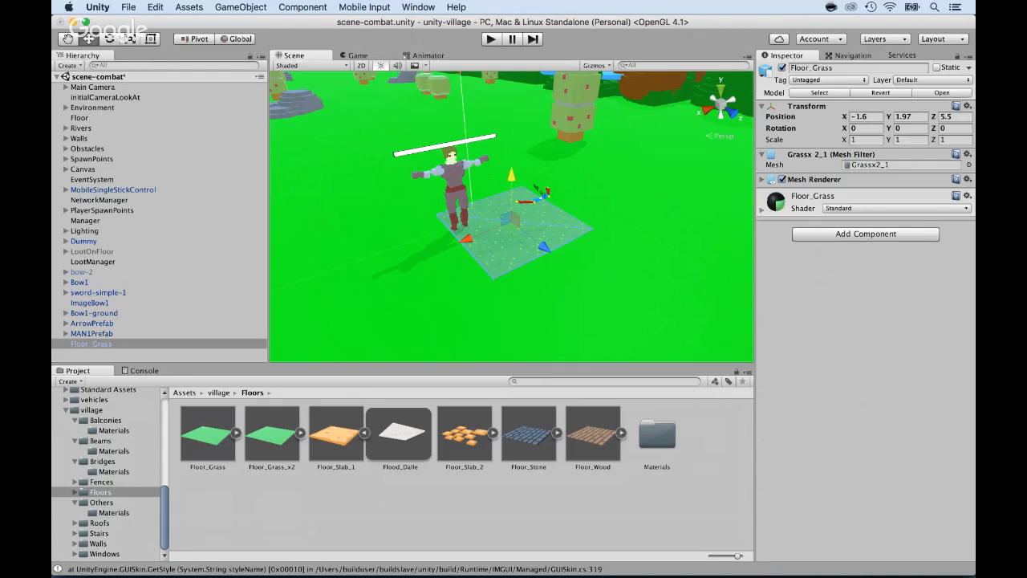
{"action": "left_click", "coordinate": [91, 344]}
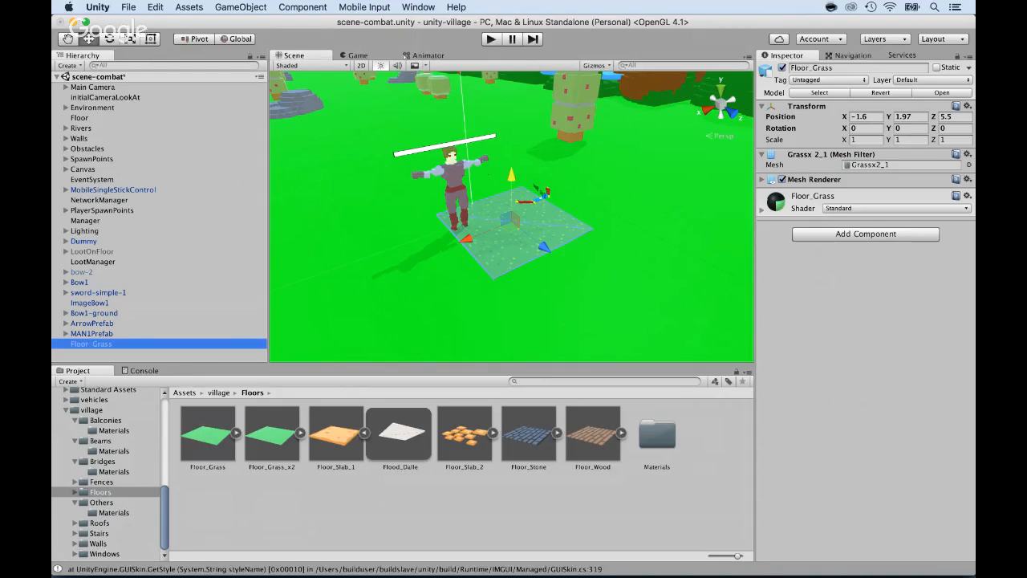
{"action": "left_click", "coordinate": [90, 333]}
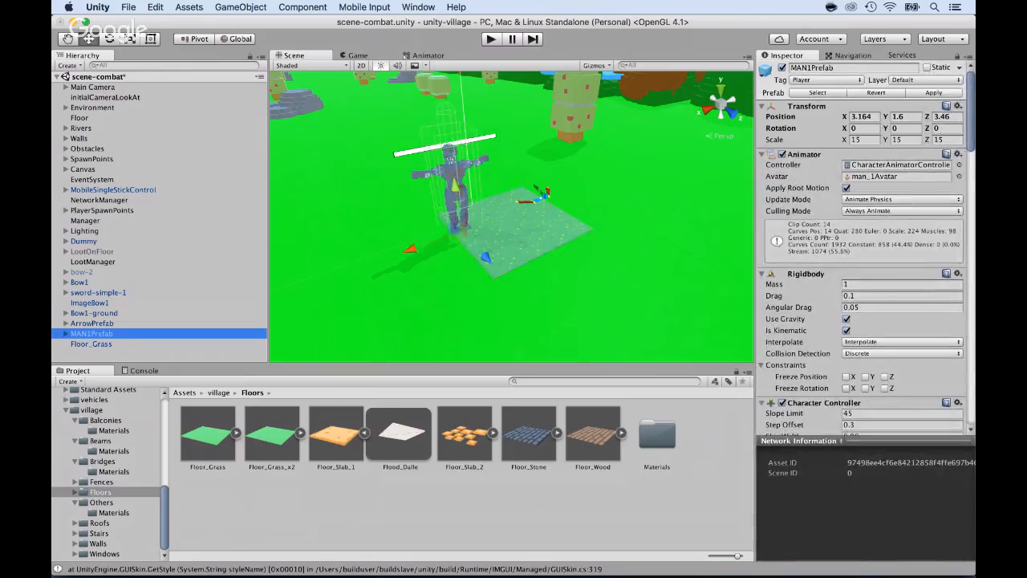
{"action": "left_click_drag", "start_coordinate": [455, 186], "coordinate": [455, 183]}
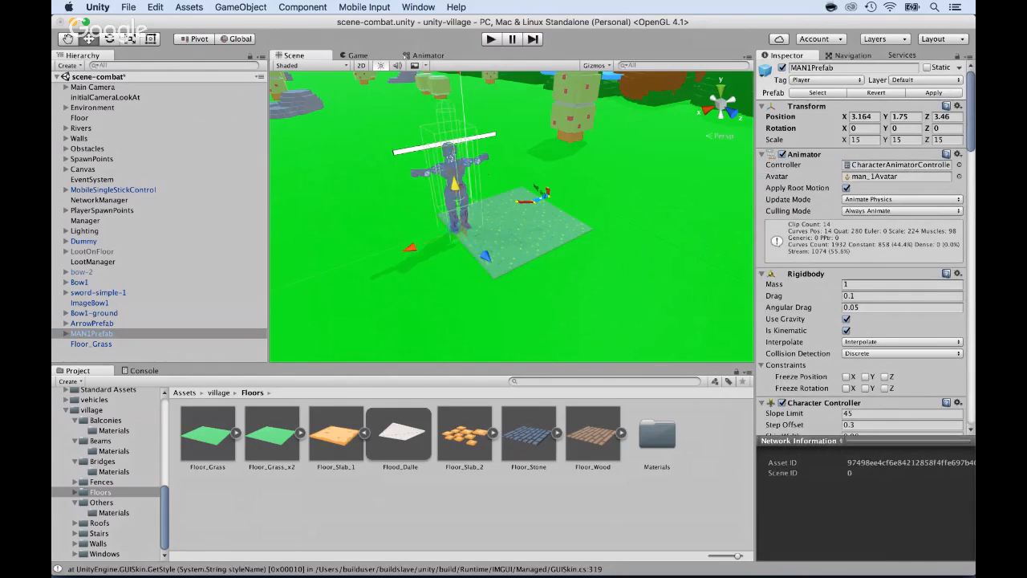
Place the Floor_Stone model in the scene near Floor_Grass and view its height and size against the character from a low angle
{"action": "left_click", "coordinate": [522, 233]}
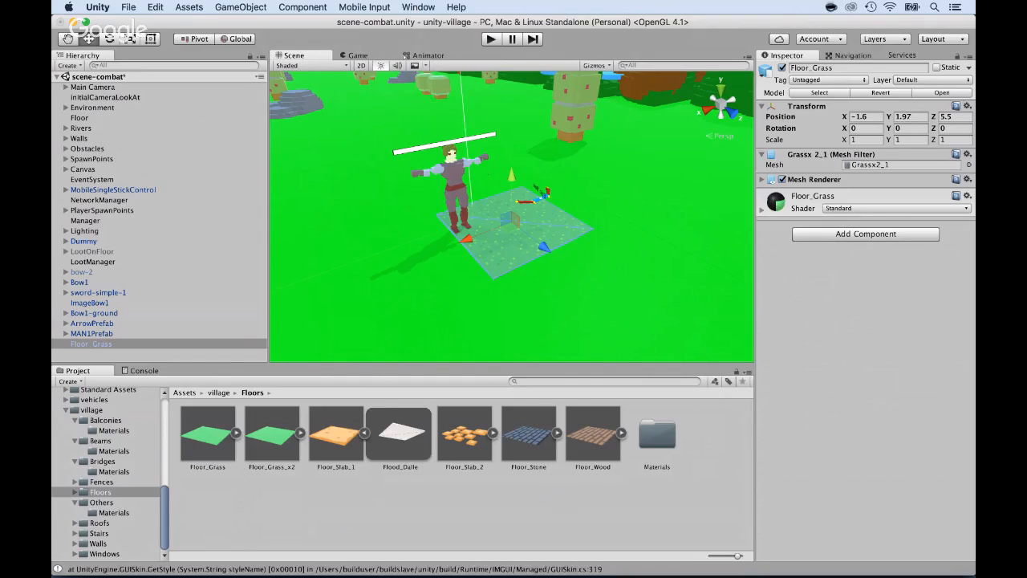
{"action": "scroll", "coordinate": [511, 217], "scroll_direction": "down", "scroll_amount": 3}
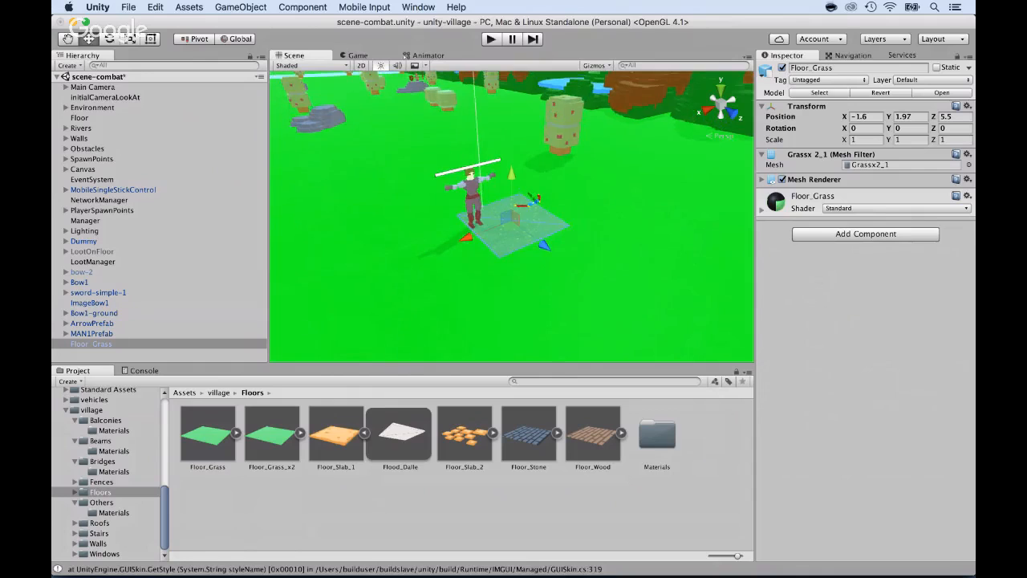
{"action": "scroll", "coordinate": [511, 217], "scroll_direction": "down", "scroll_amount": 2}
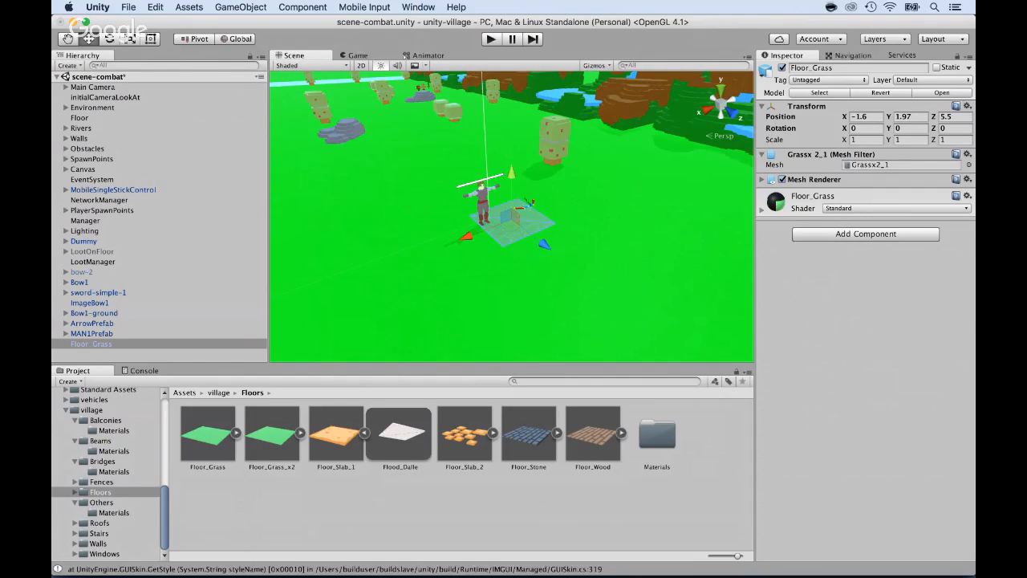
{"action": "left_click_drag", "start_coordinate": [529, 433], "coordinate": [513, 221]}
{"action": "left_click_drag", "start_coordinate": [532, 260], "coordinate": [529, 259]}
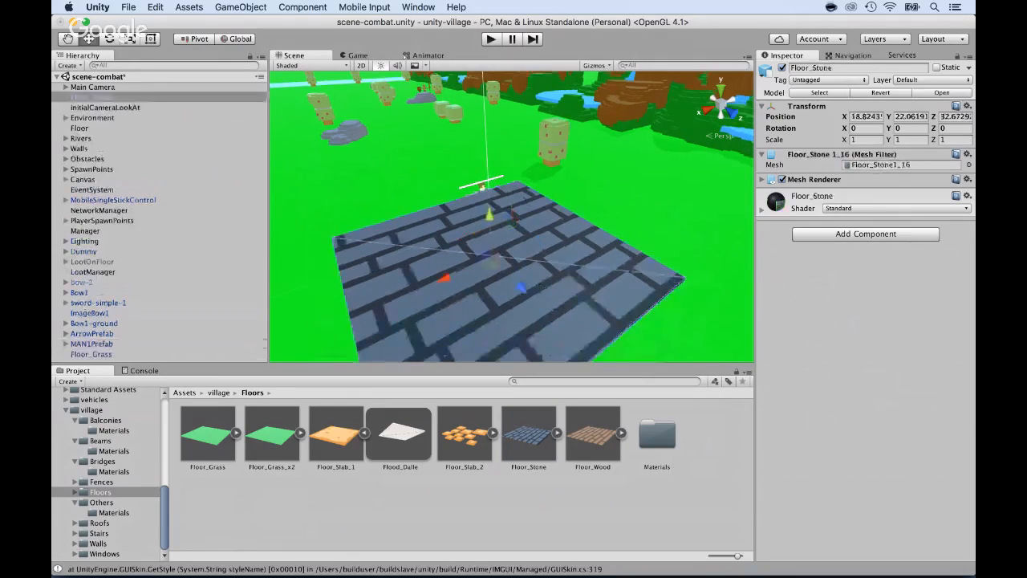
{"action": "scroll", "coordinate": [511, 240], "scroll_direction": "down", "scroll_amount": 3}
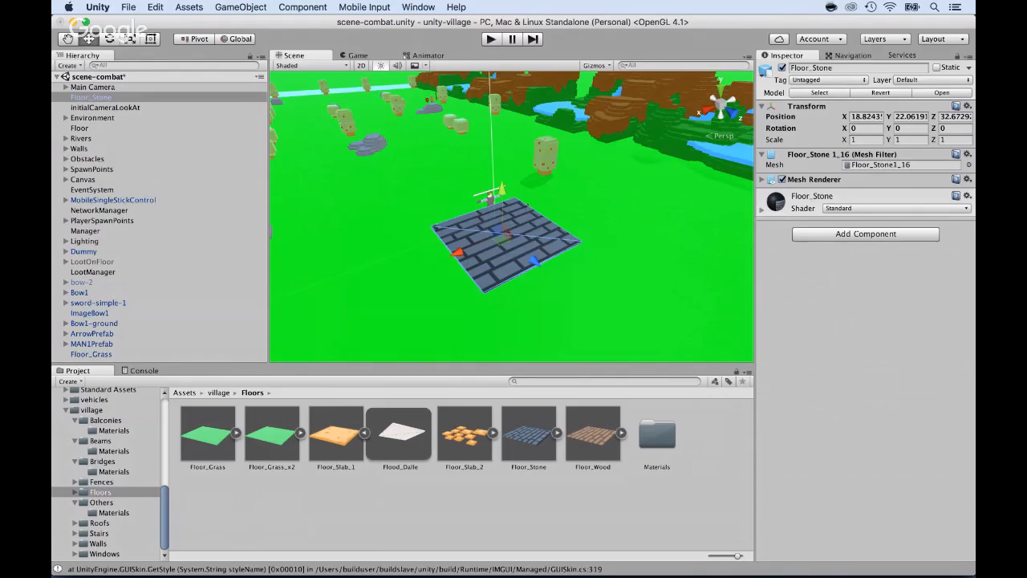
{"action": "left_click_drag", "start_coordinate": [511, 241], "coordinate": [541, 157], "text": "alt"}
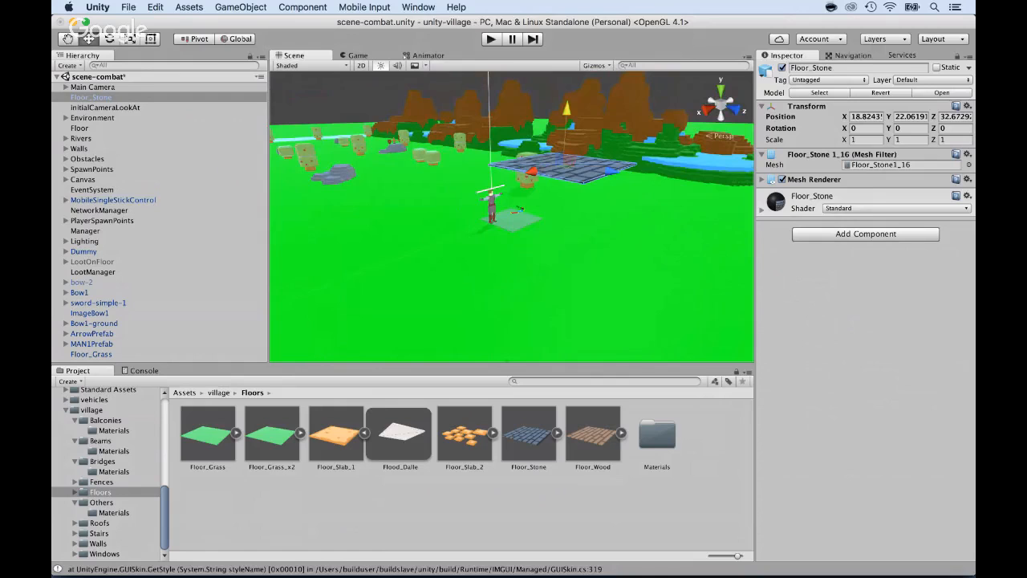
Lower Floor_Stone to ground level and bring it next to the character at about X 2.7, Y 2.26, Z 5.7, then frame it
{"action": "left_click_drag", "start_coordinate": [566, 108], "coordinate": [574, 251]}
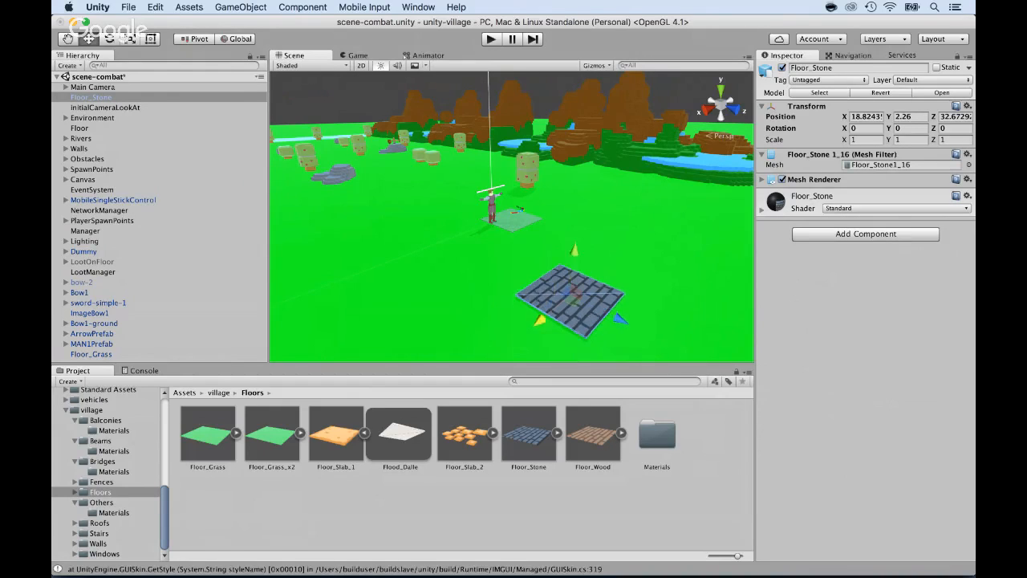
{"action": "left_click_drag", "start_coordinate": [540, 320], "coordinate": [580, 285]}
{"action": "left_click_drag", "start_coordinate": [659, 284], "coordinate": [539, 238]}
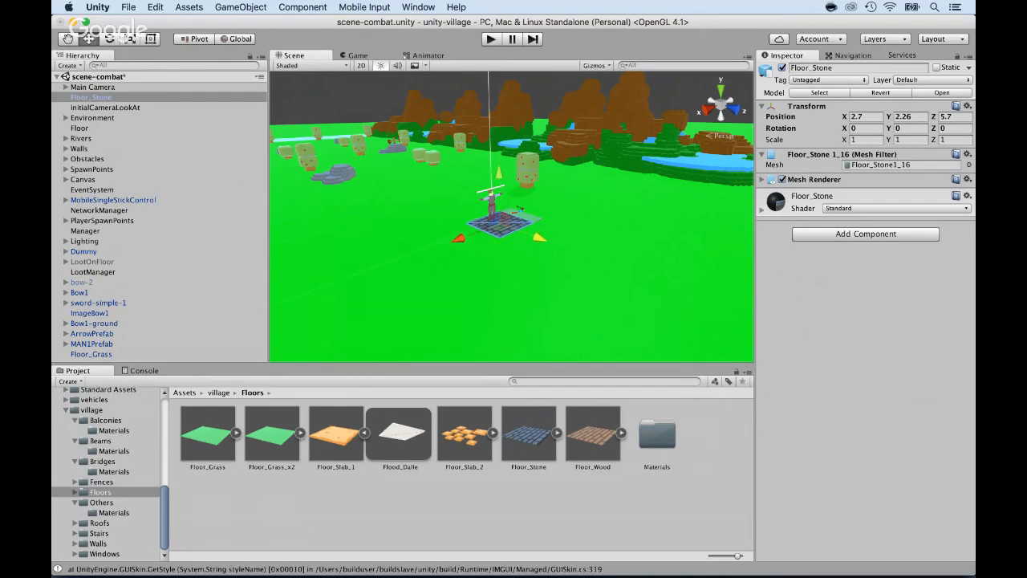
{"action": "key", "text": "f"}
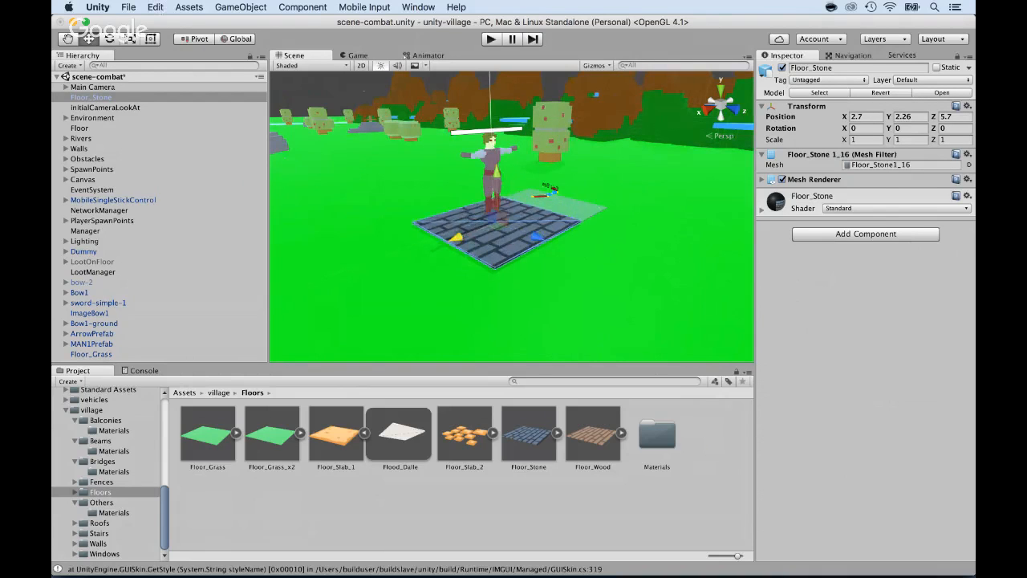
Align Floor_Stone edge to edge with Floor_Grass at about X 10.34 and lower it to about Y 2.03
{"action": "left_click_drag", "start_coordinate": [455, 238], "coordinate": [398, 259]}
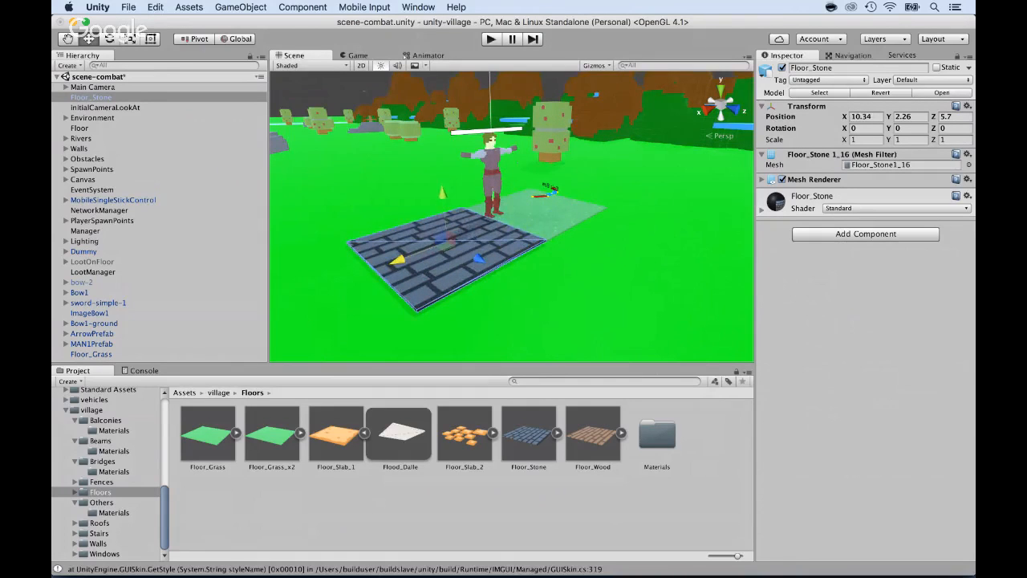
{"action": "left_click_drag", "start_coordinate": [442, 192], "coordinate": [443, 196]}
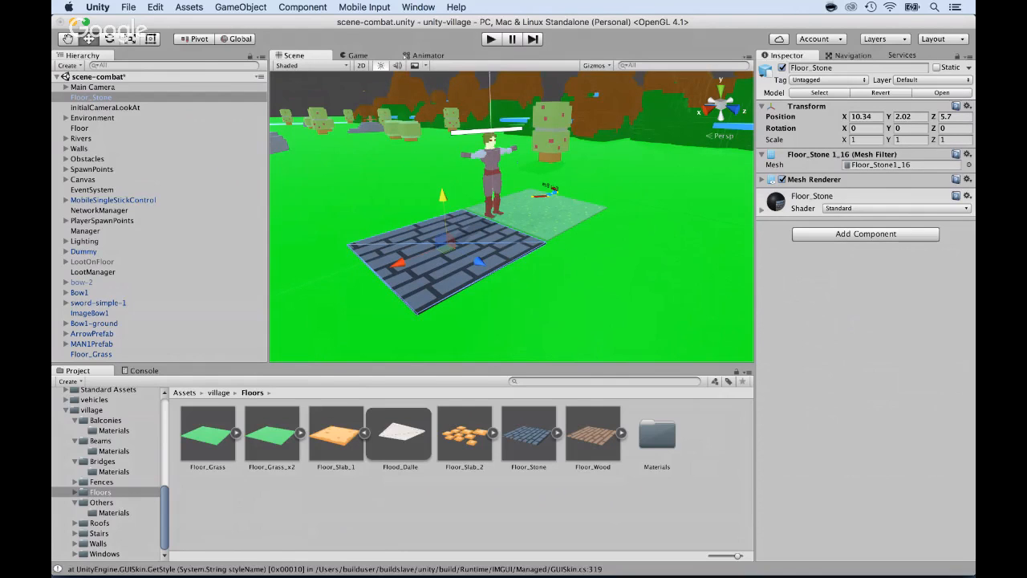
{"action": "scroll", "coordinate": [512, 216], "scroll_direction": "down", "scroll_amount": 3}
{"action": "scroll", "coordinate": [511, 217], "scroll_direction": "down", "scroll_amount": 3}
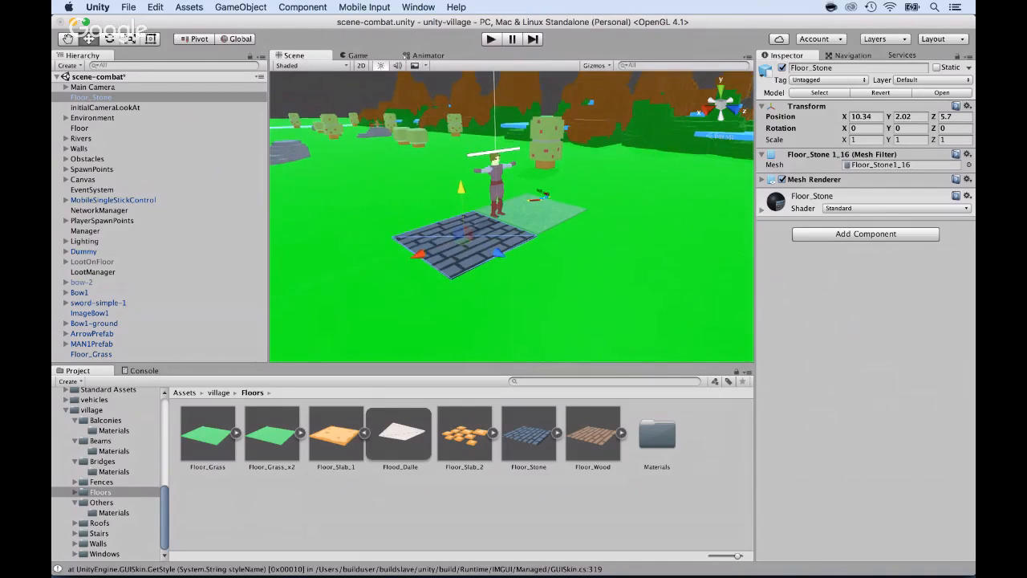
{"action": "scroll", "coordinate": [512, 216], "scroll_direction": "down", "scroll_amount": 2}
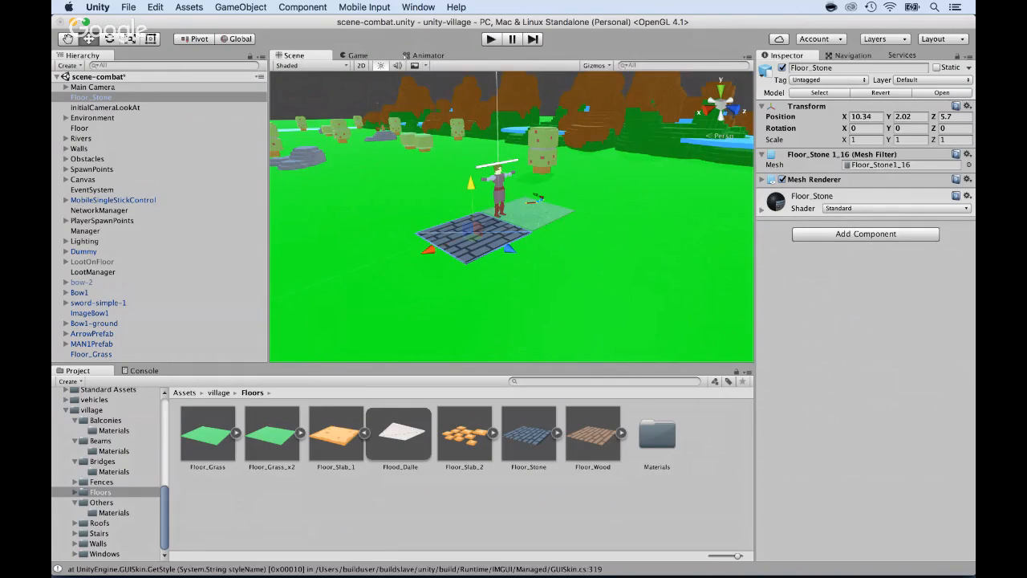
{"action": "left_click_drag", "start_coordinate": [471, 182], "coordinate": [471, 182]}
Duplicate Floor_Stone and place the copy end to end with the original at about X 21.56
{"action": "left_click", "coordinate": [91, 97]}
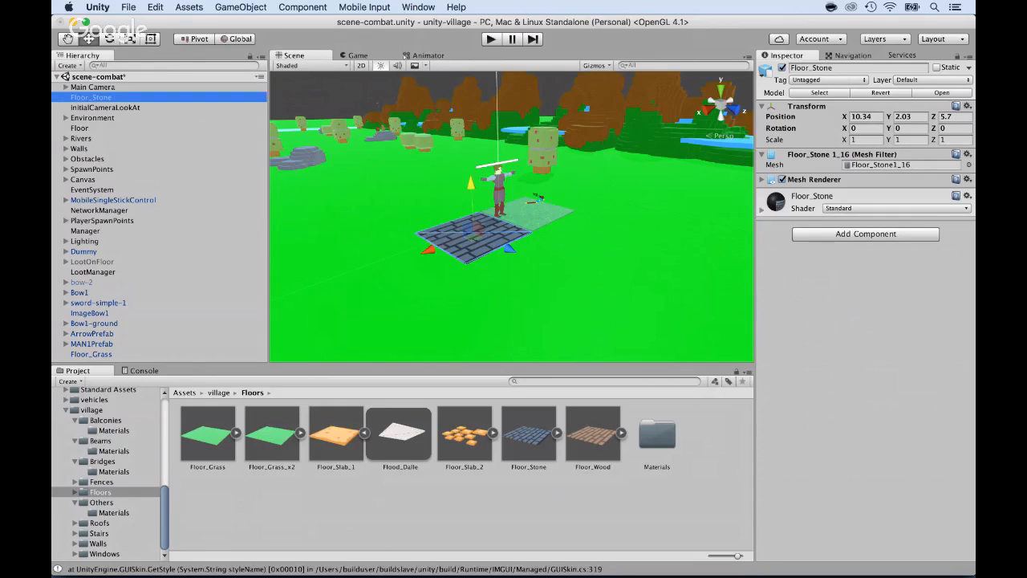
{"action": "key", "text": "Return"}
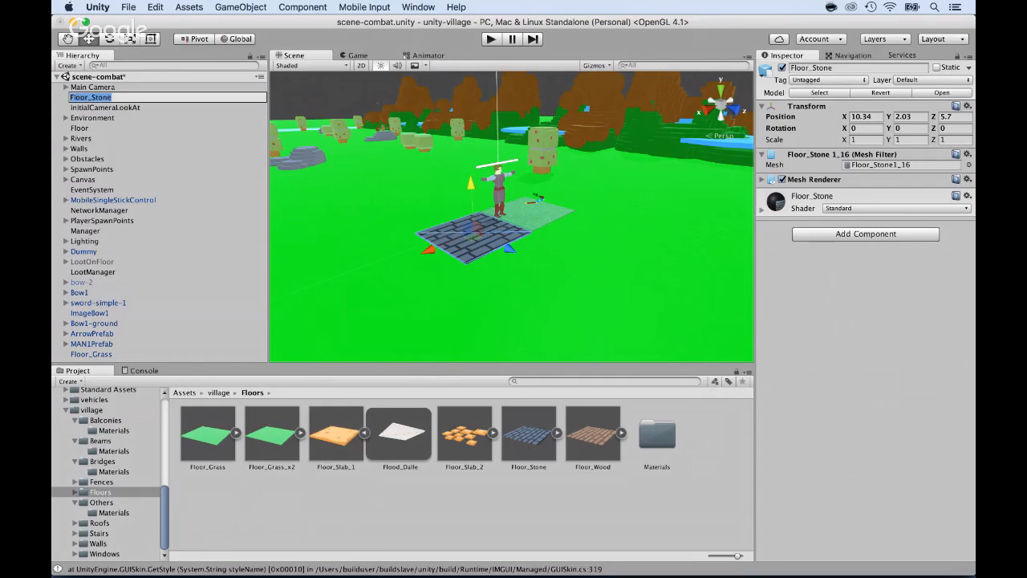
{"action": "key", "text": "Return"}
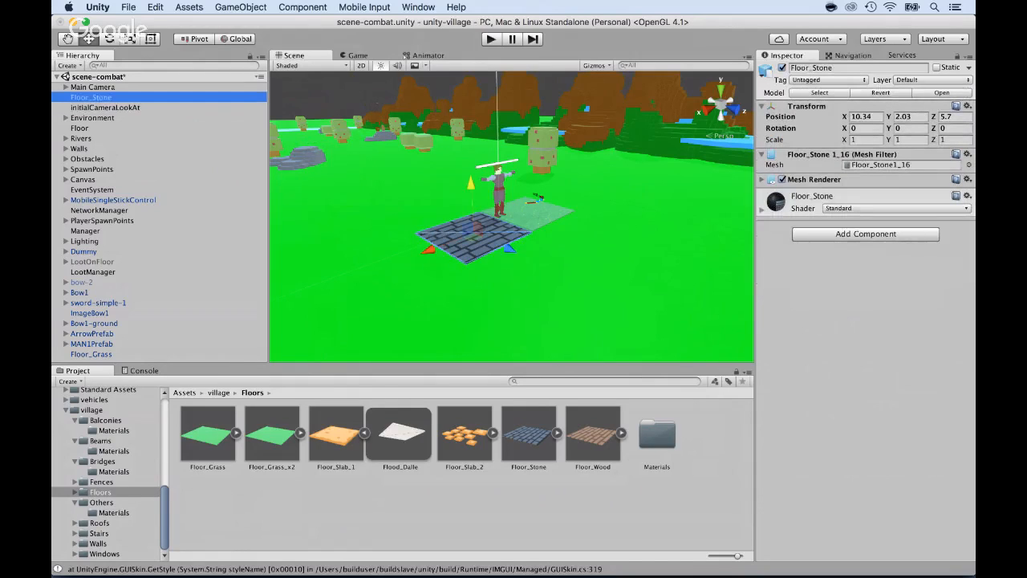
{"action": "key", "text": "super+d"}
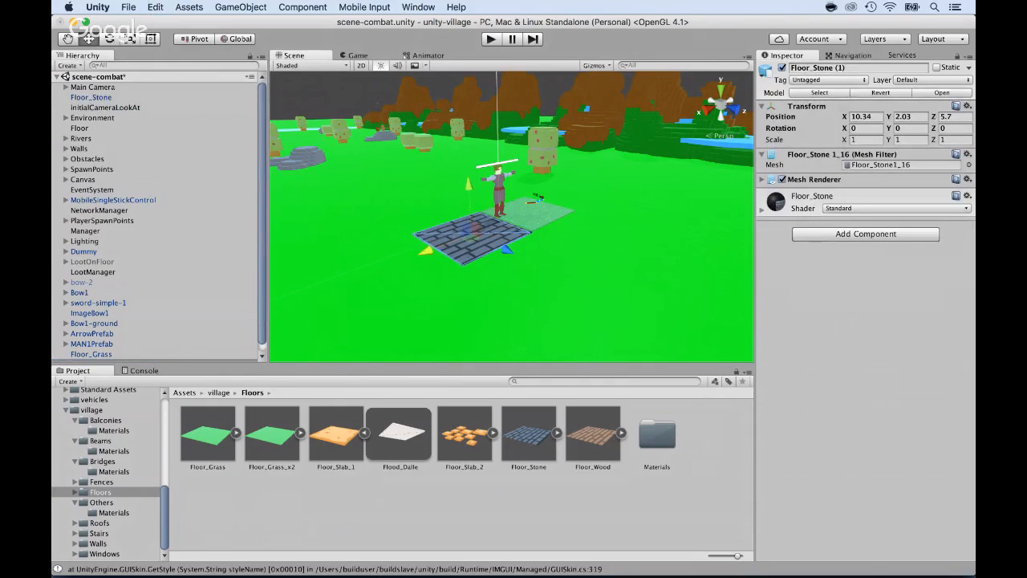
{"action": "left_click_drag", "start_coordinate": [425, 250], "coordinate": [337, 285]}
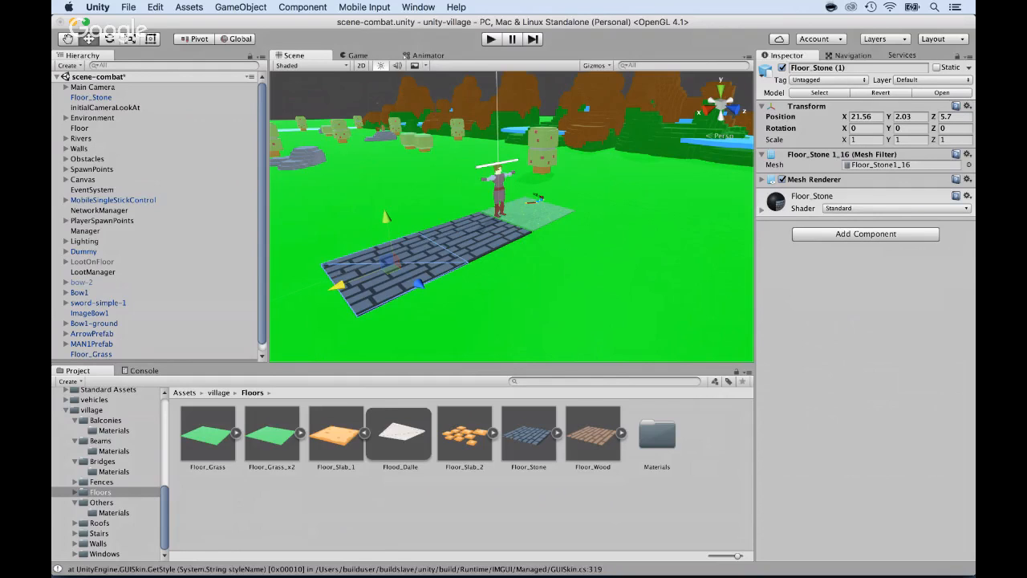
Extend the stone path with two more duplicated tiles at about X 32.99 and X 44.4
{"action": "key", "text": "super+d"}
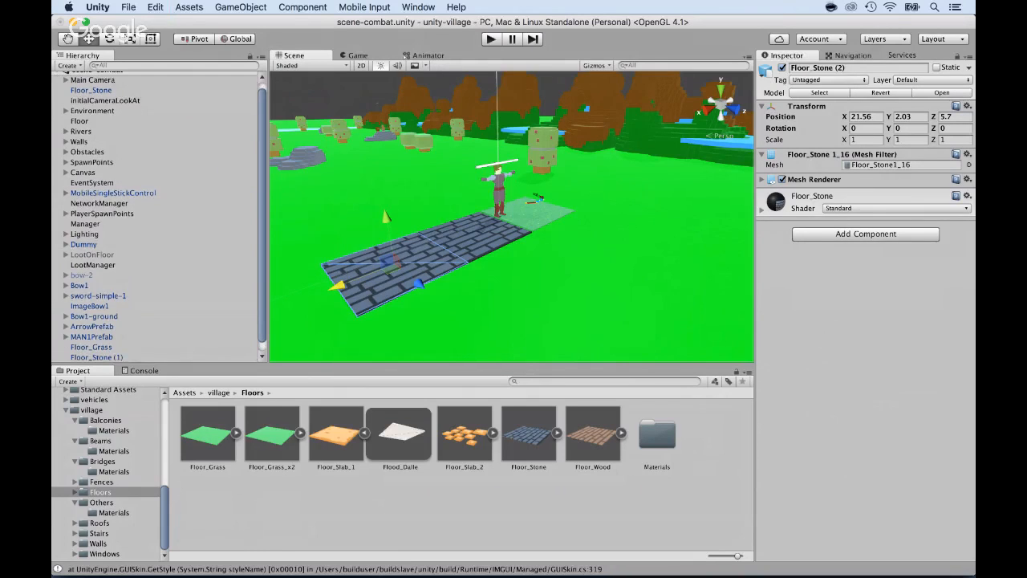
{"action": "left_click_drag", "start_coordinate": [337, 284], "coordinate": [209, 334]}
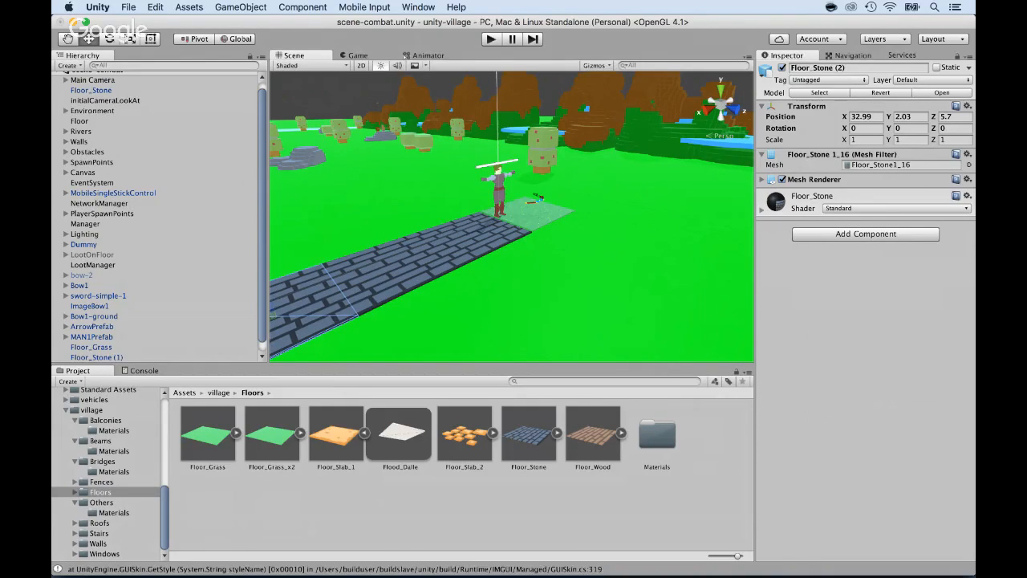
{"action": "scroll", "coordinate": [512, 217], "scroll_direction": "down", "scroll_amount": 5}
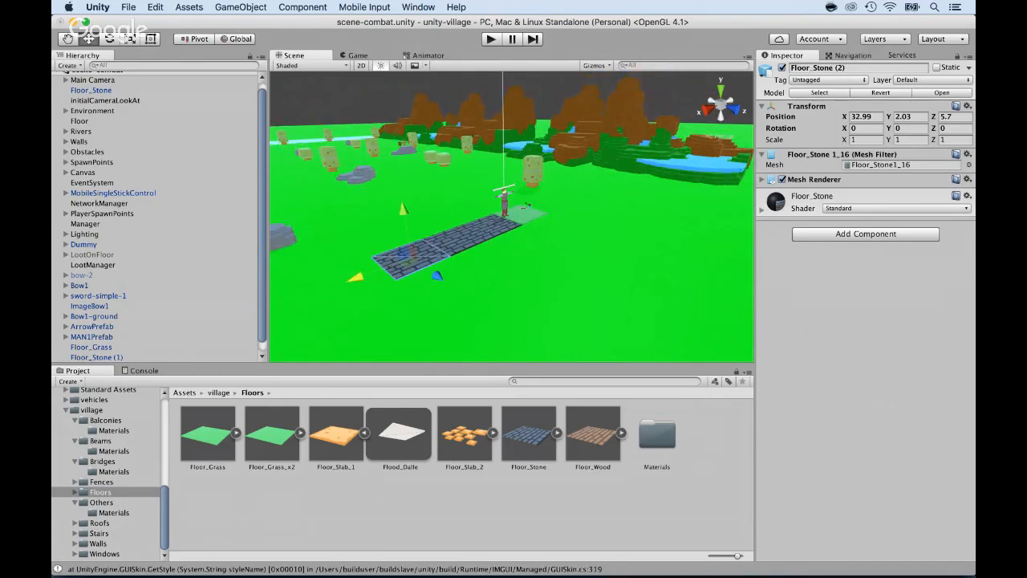
{"action": "key", "text": "super+d"}
{"action": "left_click_drag", "start_coordinate": [314, 294], "coordinate": [288, 305]}
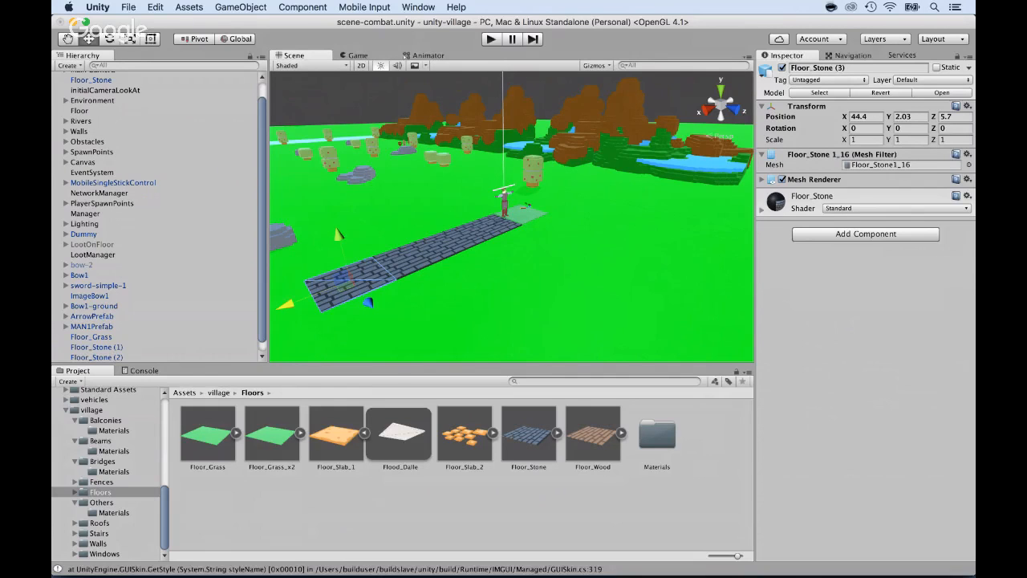
Reorder the original Floor_Stone in the hierarchy so it sits between Floor_Grass and the duplicated tiles
{"action": "scroll", "coordinate": [157, 213], "scroll_direction": "up", "scroll_amount": 1}
{"action": "scroll", "coordinate": [156, 212], "scroll_direction": "down", "scroll_amount": 3}
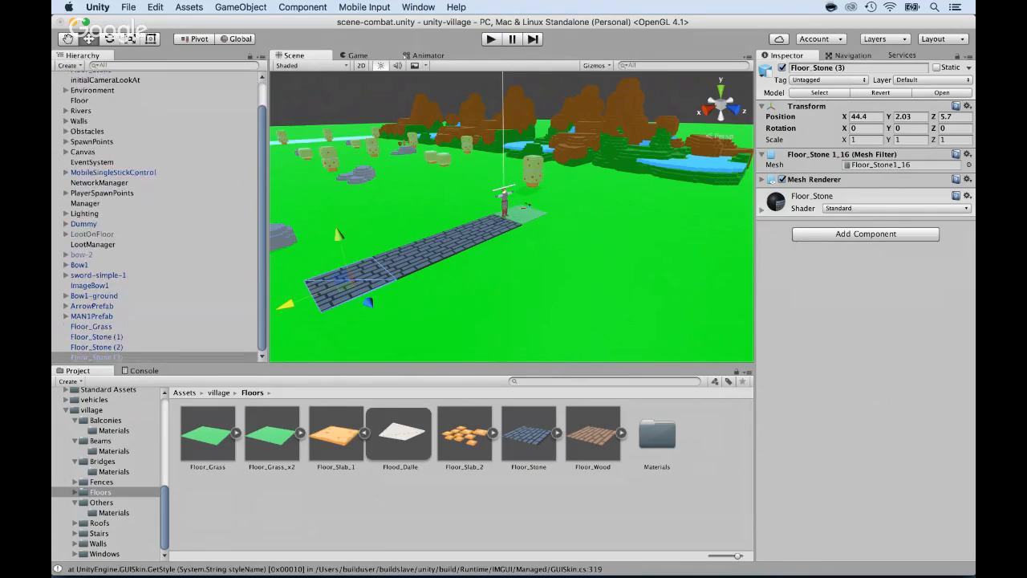
{"action": "scroll", "coordinate": [156, 212], "scroll_direction": "up", "scroll_amount": 3}
{"action": "left_click_drag", "start_coordinate": [91, 98], "coordinate": [87, 320]}
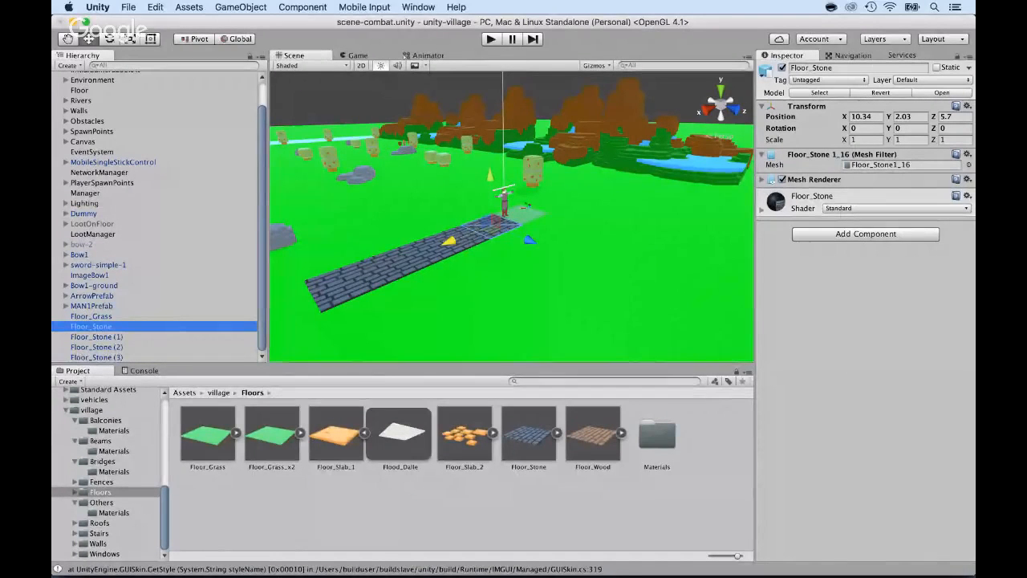
Create an empty game object and set its position to X 0, Y 0, Z 0
{"action": "left_click", "coordinate": [240, 7]}
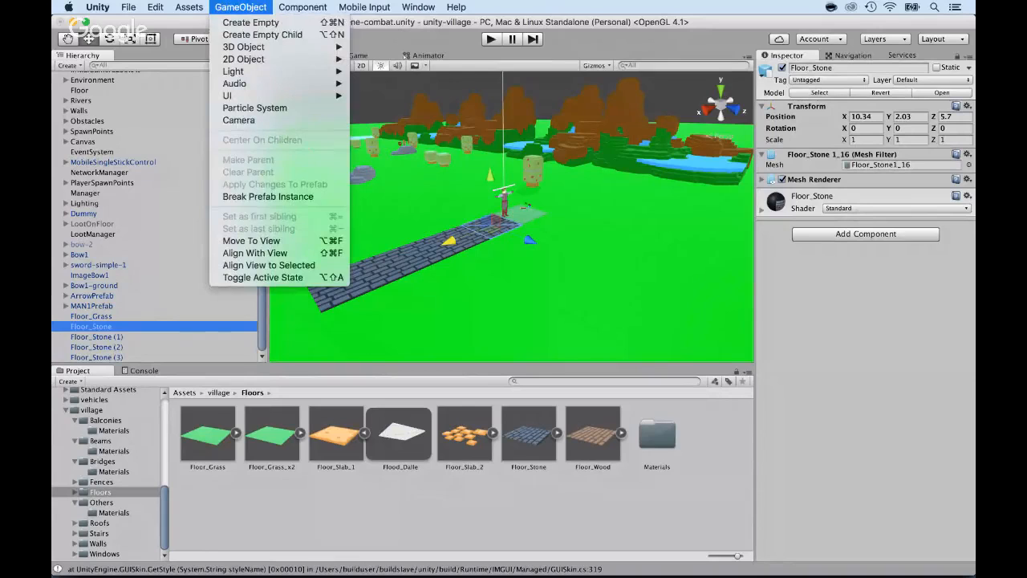
{"action": "left_click", "coordinate": [251, 23]}
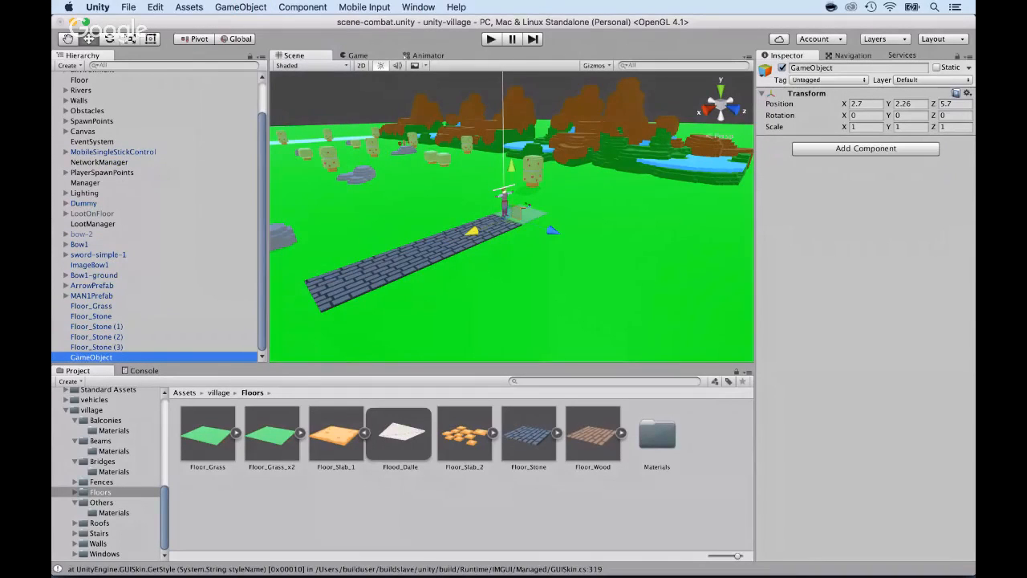
{"action": "left_click", "coordinate": [806, 93]}
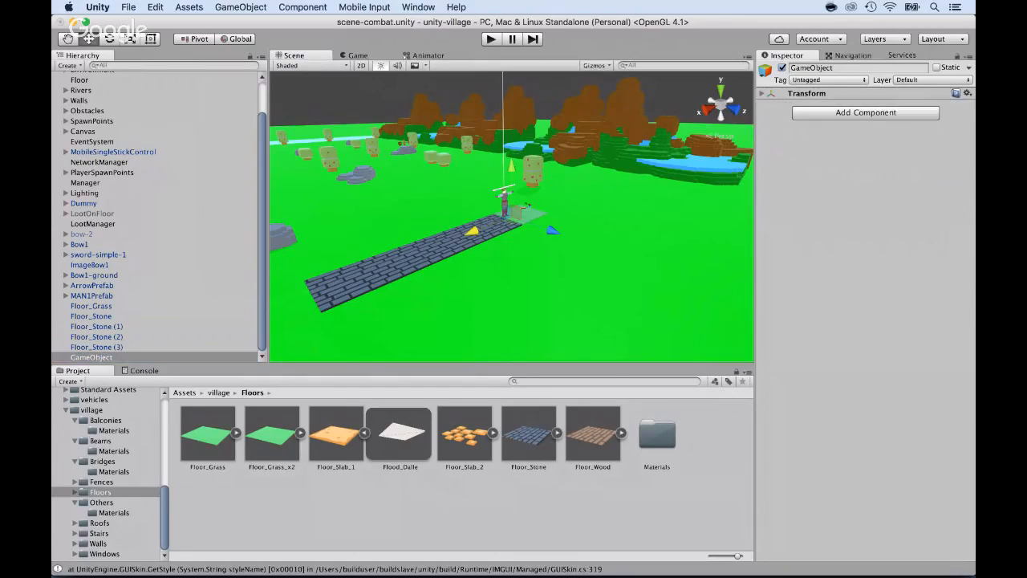
{"action": "left_click", "coordinate": [807, 93]}
{"action": "left_click", "coordinate": [866, 103]}
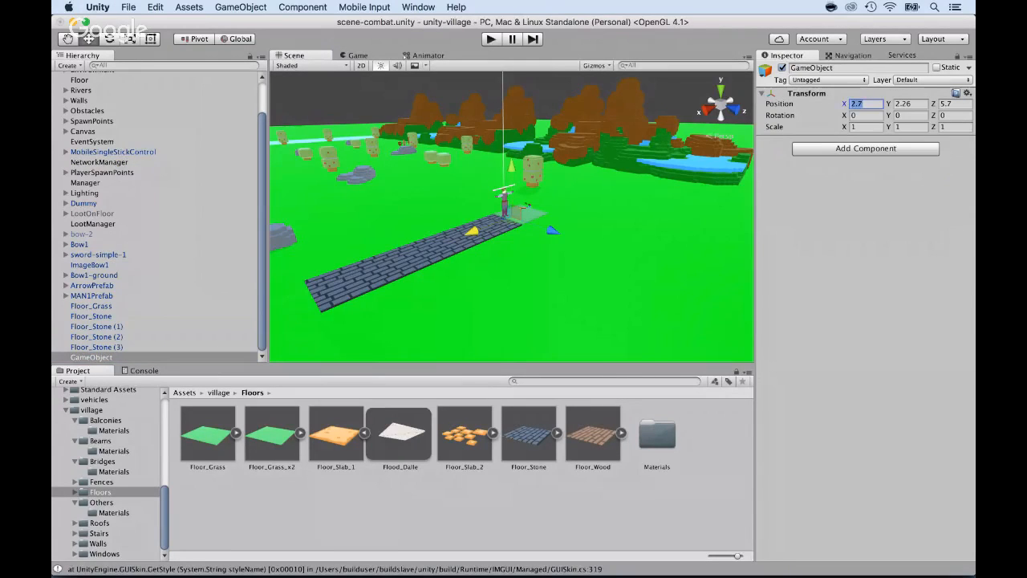
{"action": "type", "text": "0"}
{"action": "key", "text": "Tab"}
{"action": "type", "text": "0"}
{"action": "key", "text": "Tab"}
{"action": "type", "text": "0"}
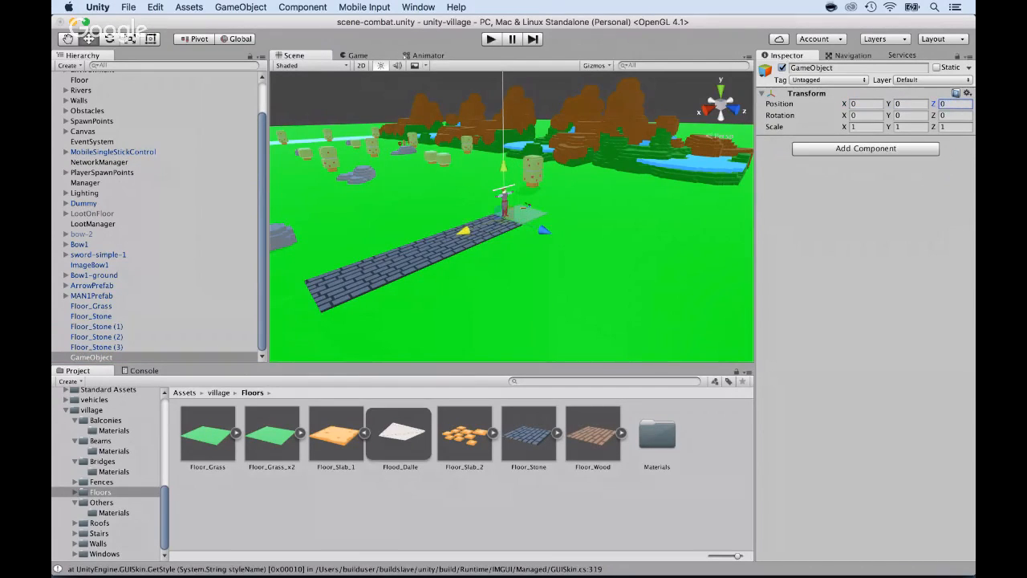
Parent all four Floor_Stone tiles under the new empty GameObject
{"action": "left_click", "coordinate": [90, 316]}
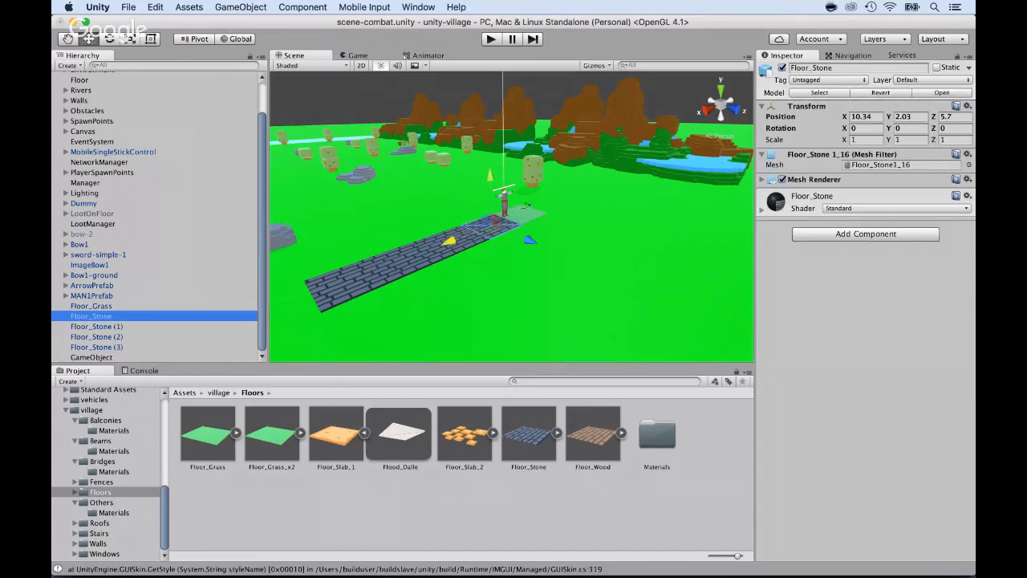
{"action": "left_click", "coordinate": [96, 346], "text": "shift"}
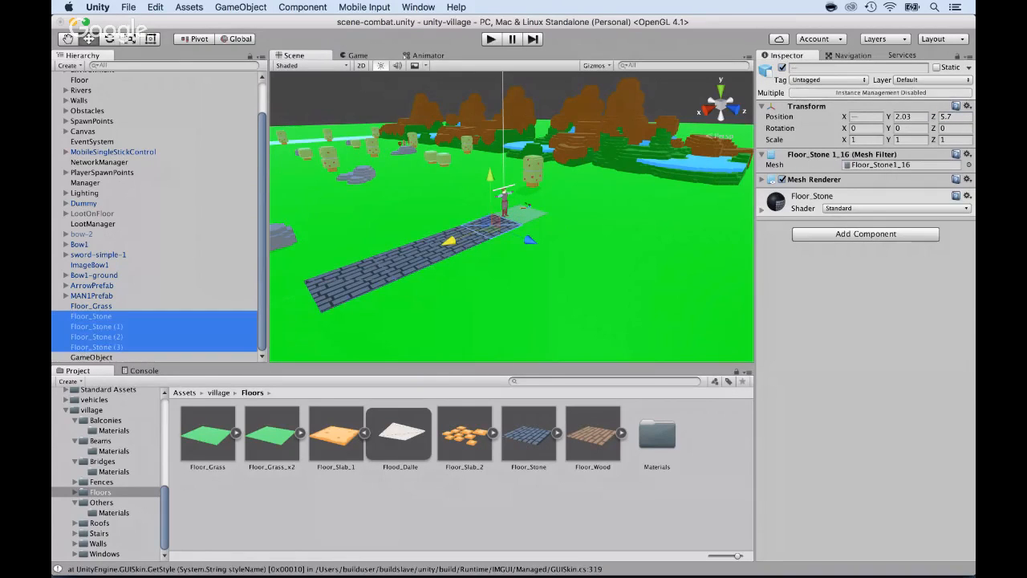
{"action": "left_click_drag", "start_coordinate": [96, 347], "coordinate": [91, 357]}
Rename the parent object of the stone tiles as PathwayStone
{"action": "left_click", "coordinate": [90, 316]}
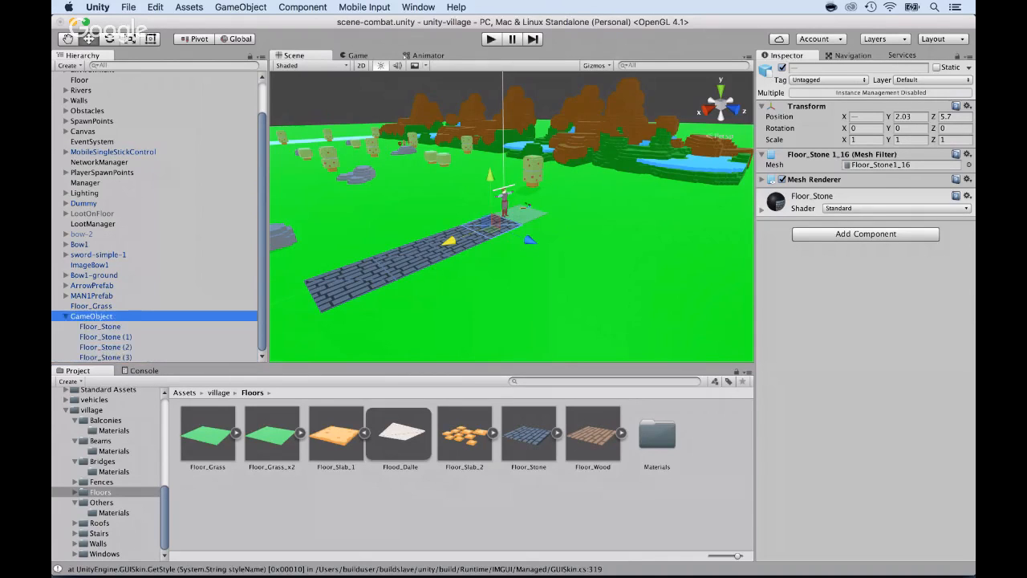
{"action": "key", "text": "Return"}
{"action": "type", "text": "PAth"}
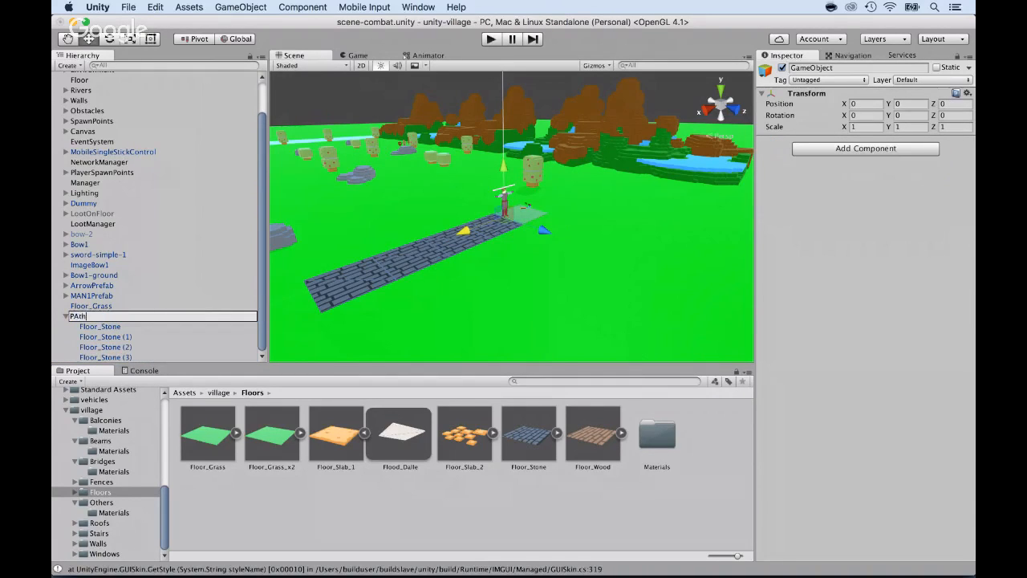
{"action": "type", "text": "wayStone"}
{"action": "key", "text": "Return"}
{"action": "double_click", "coordinate": [80, 316]}
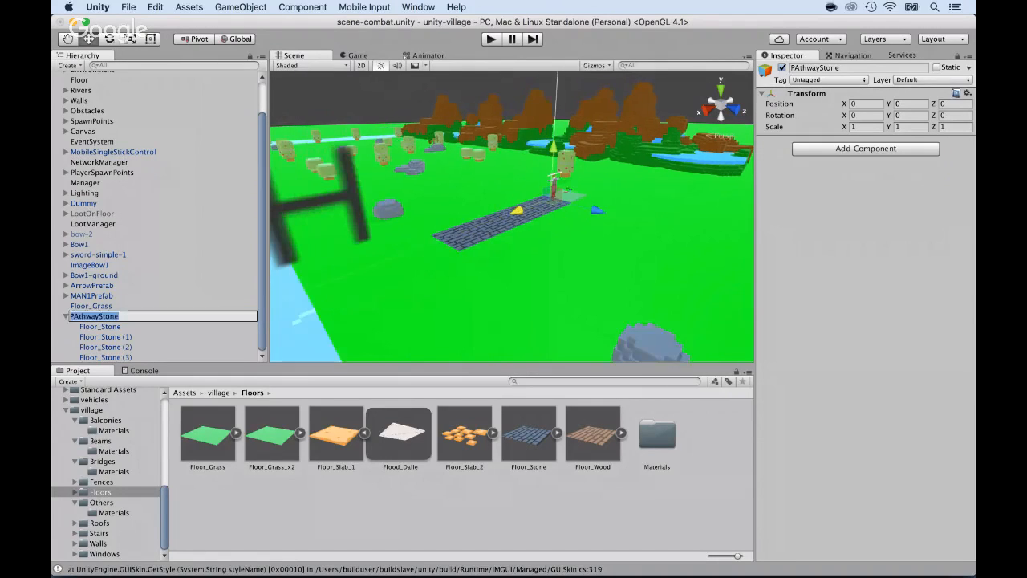
{"action": "left_click", "coordinate": [80, 316]}
{"action": "key", "text": "BackSpace"}
{"action": "type", "text": "a"}
{"action": "key", "text": "Return"}
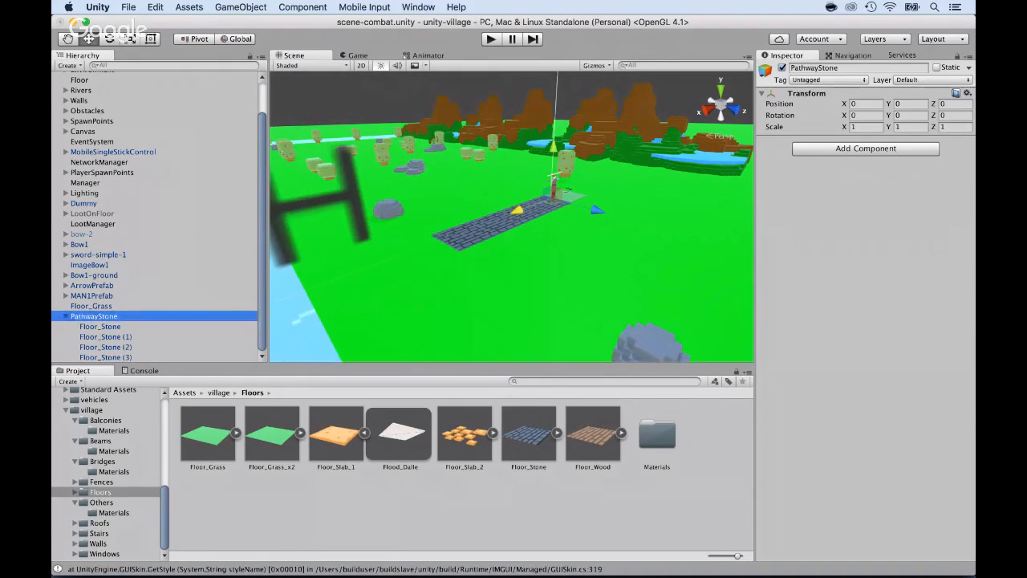
Set the position of all four Floor_Stone tiles inside PathwayStone to X 0, Y 0, Z 0
{"action": "left_click", "coordinate": [100, 326]}
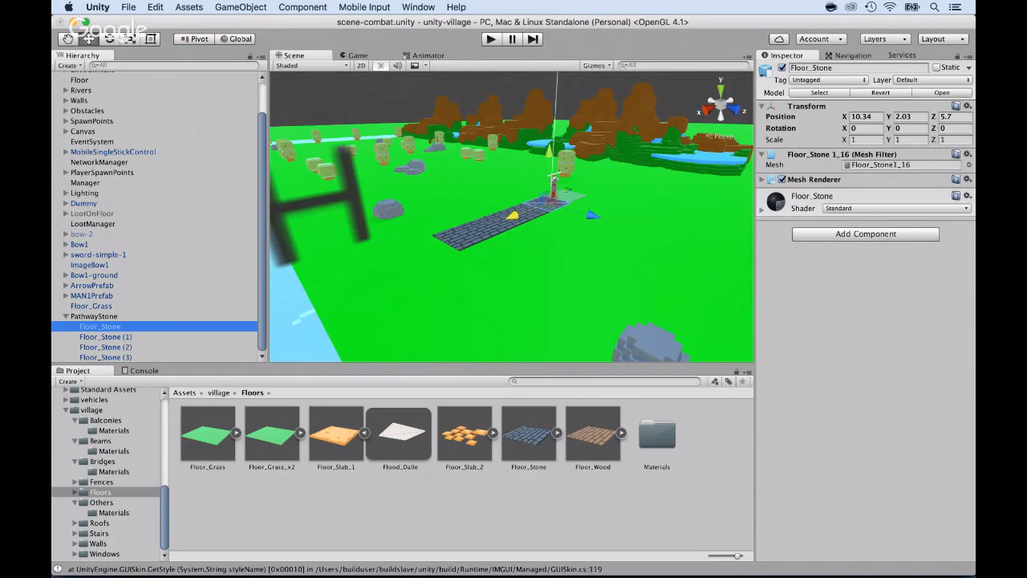
{"action": "left_click", "coordinate": [105, 357], "text": "shift"}
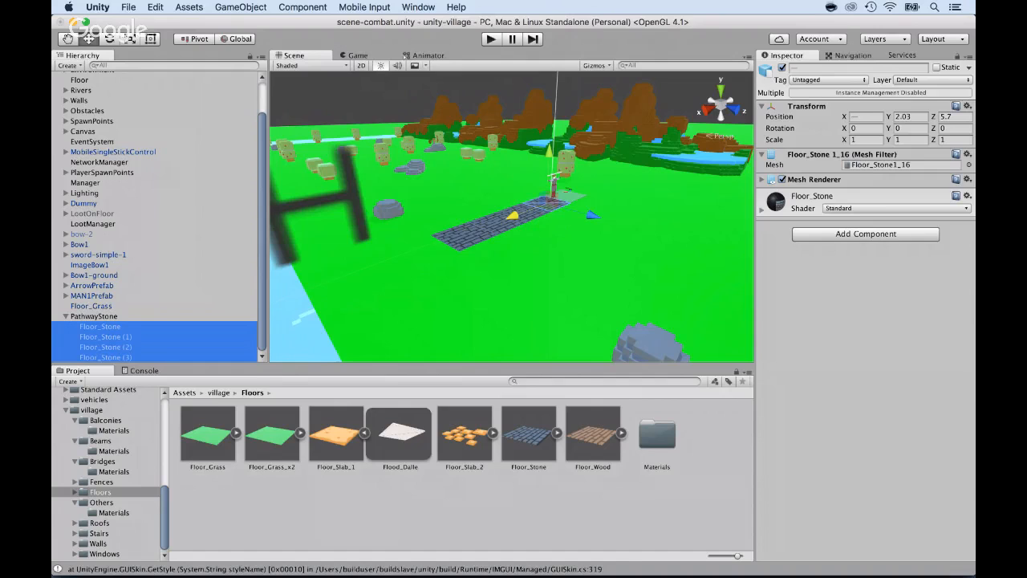
{"action": "left_click", "coordinate": [94, 316]}
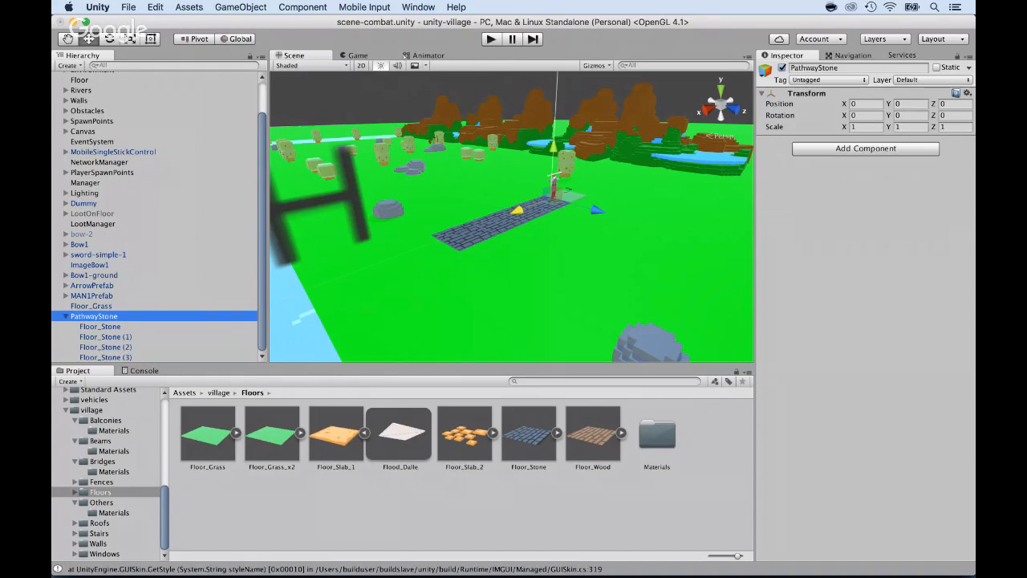
{"action": "left_click", "coordinate": [99, 326]}
{"action": "left_click", "coordinate": [105, 357], "text": "shift"}
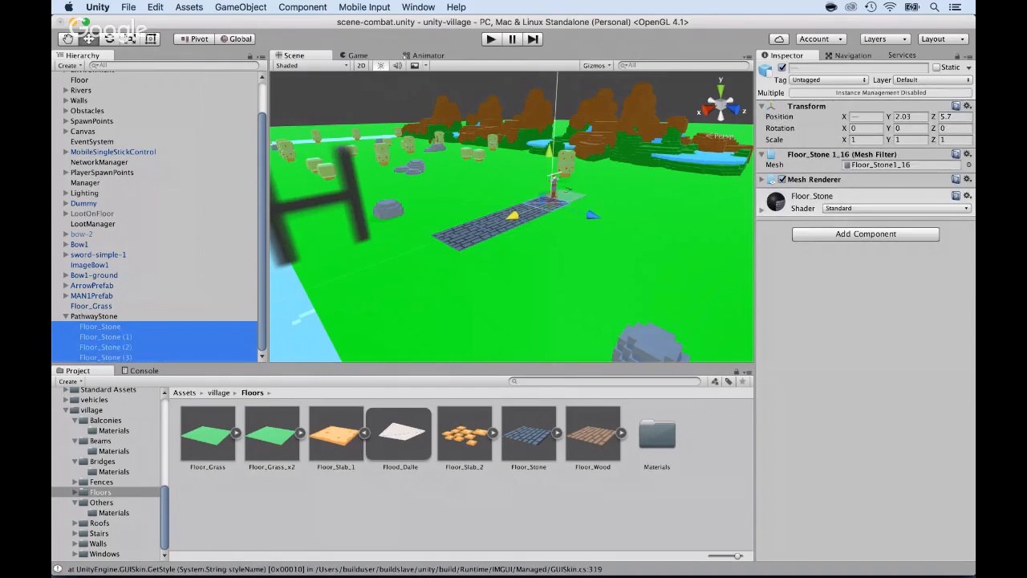
{"action": "left_click", "coordinate": [866, 116]}
{"action": "type", "text": "0"}
{"action": "left_click", "coordinate": [910, 116]}
{"action": "type", "text": "0"}
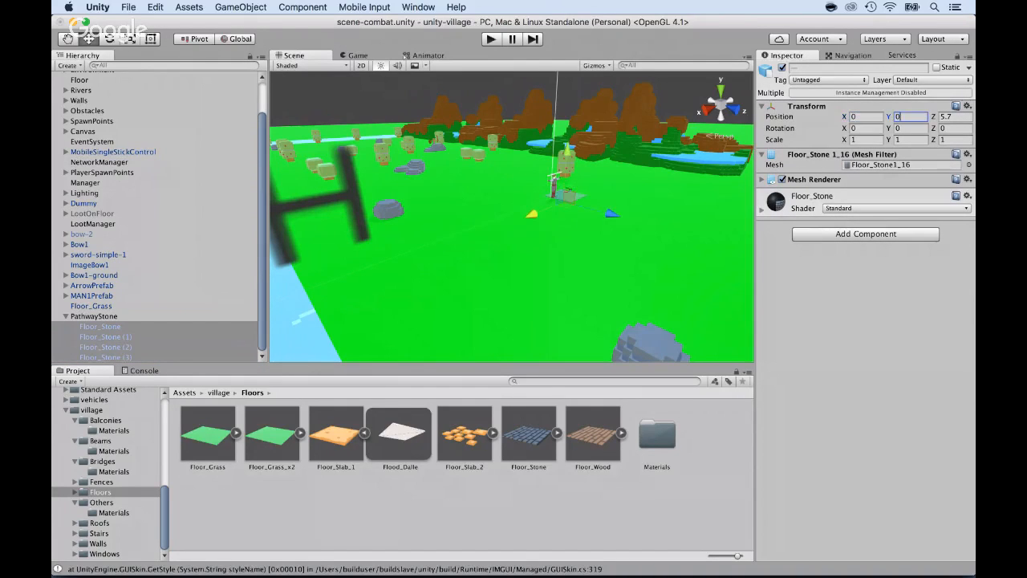
{"action": "left_click", "coordinate": [954, 117]}
{"action": "type", "text": "0"}
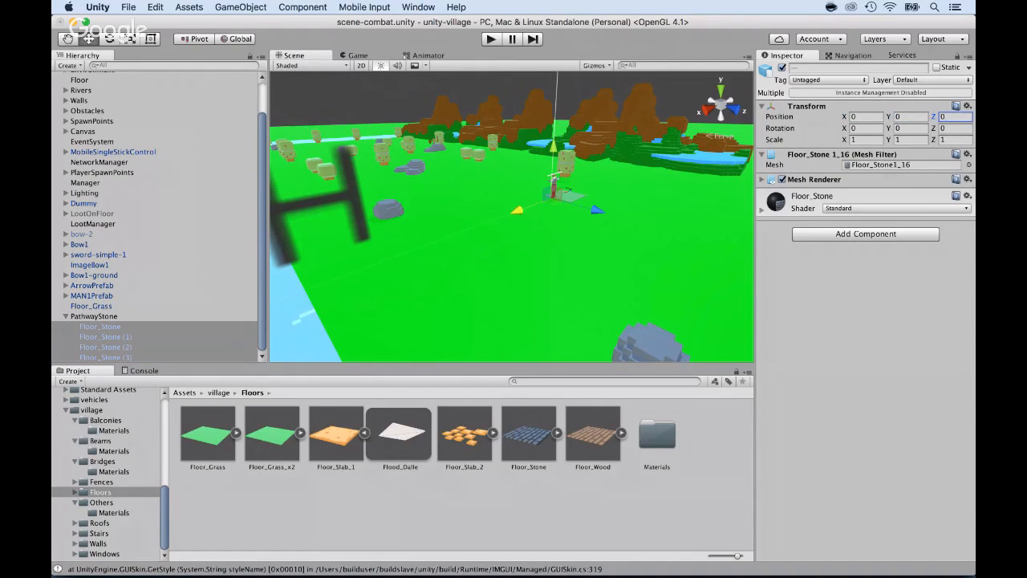
Offset Floor_Stone (1) along X to about 9.5 and raise the PathwayStone parent above the grass to Y 2.2
{"action": "left_click", "coordinate": [99, 327]}
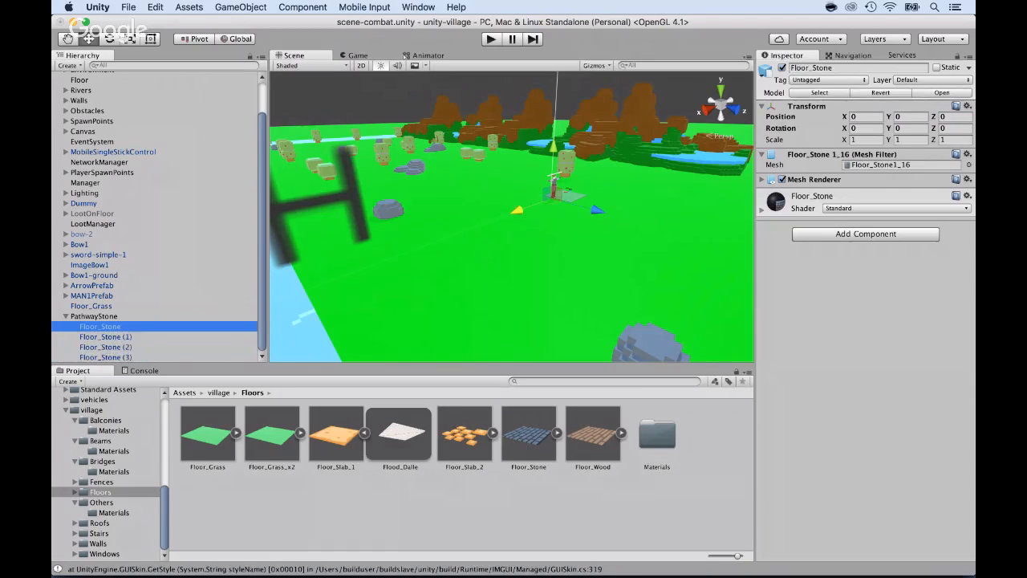
{"action": "scroll", "coordinate": [512, 217], "scroll_direction": "up", "scroll_amount": 3}
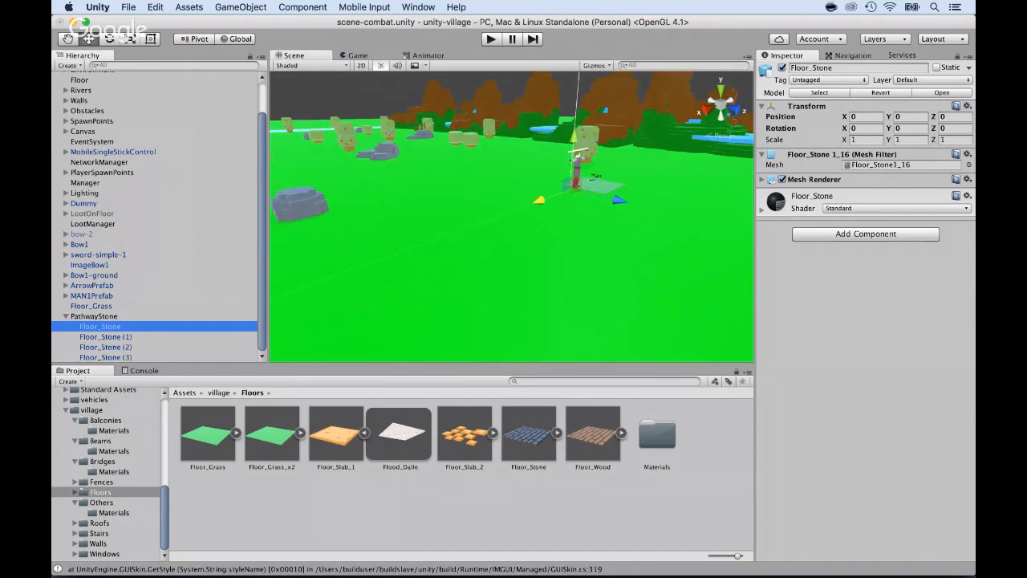
{"action": "left_click", "coordinate": [105, 337]}
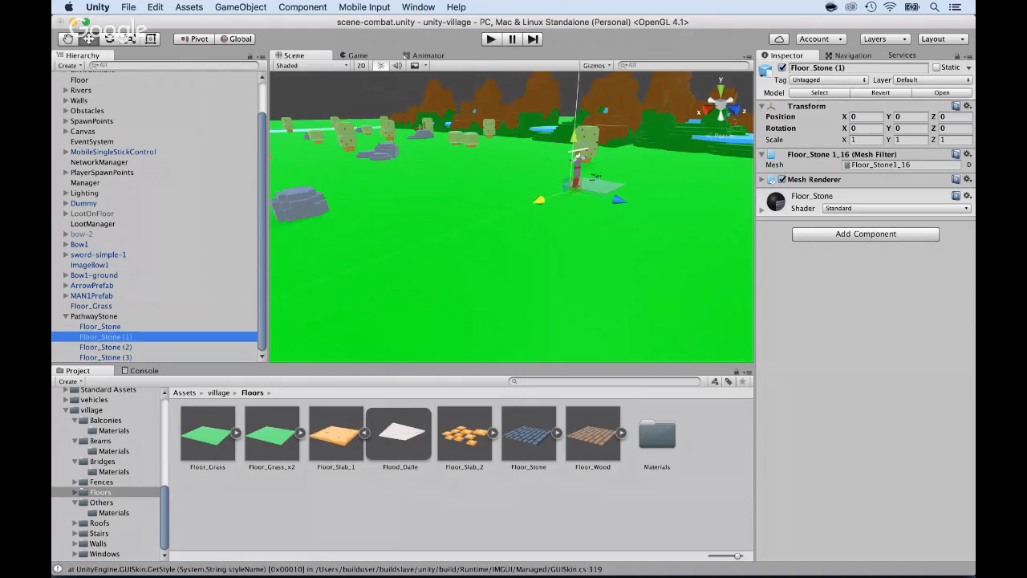
{"action": "left_click_drag", "start_coordinate": [539, 199], "coordinate": [512, 210]}
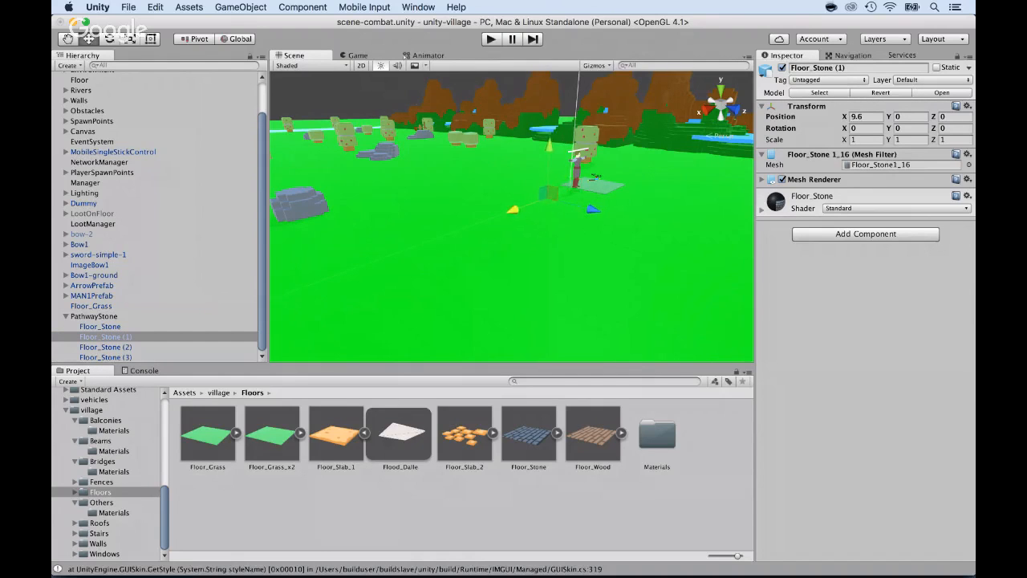
{"action": "left_click", "coordinate": [94, 316]}
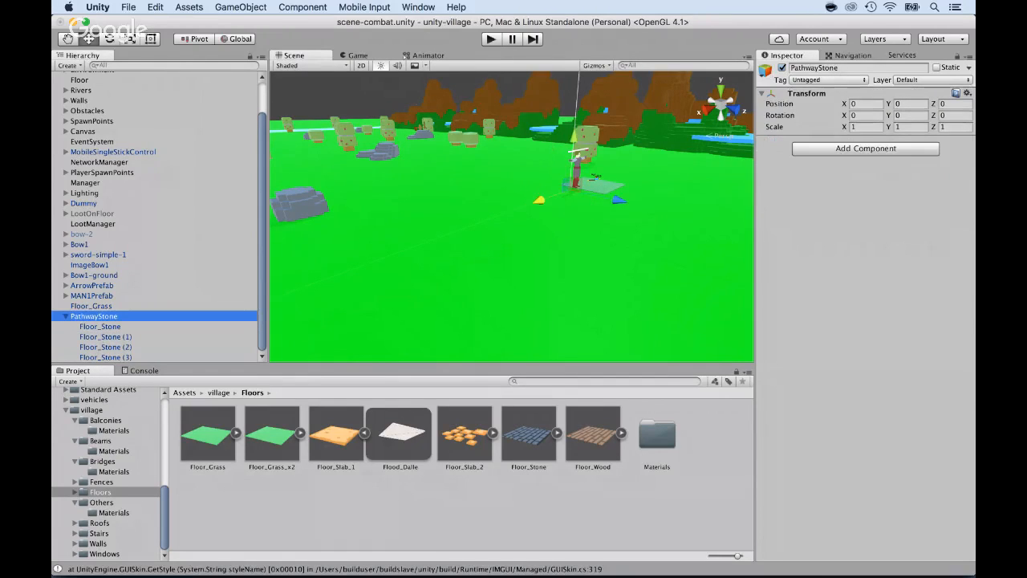
{"action": "left_click_drag", "start_coordinate": [575, 141], "coordinate": [575, 132]}
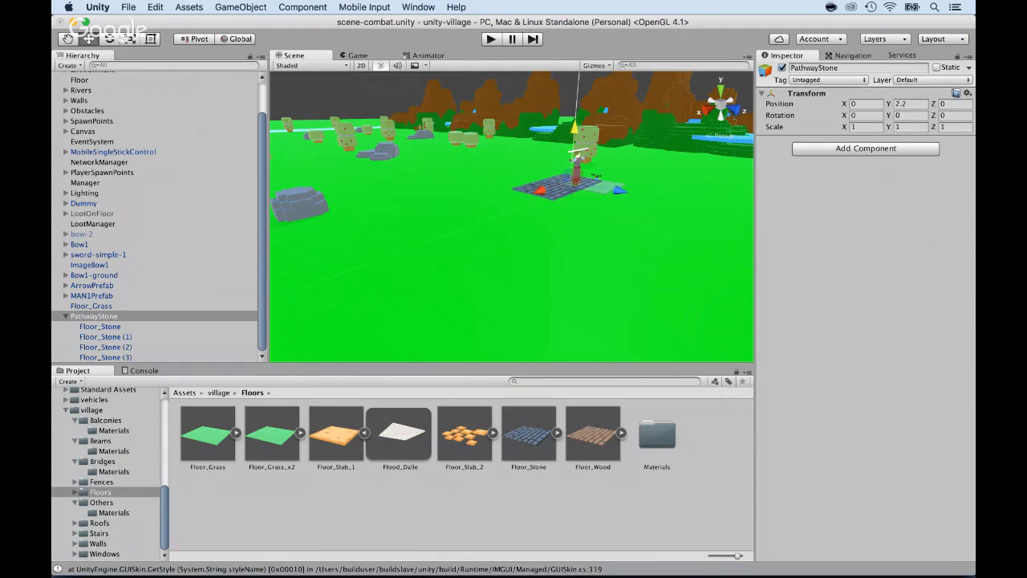
Shift Floor_Stone (1) along X to 11.49 so it butts against the first stone tile
{"action": "left_click", "coordinate": [105, 336]}
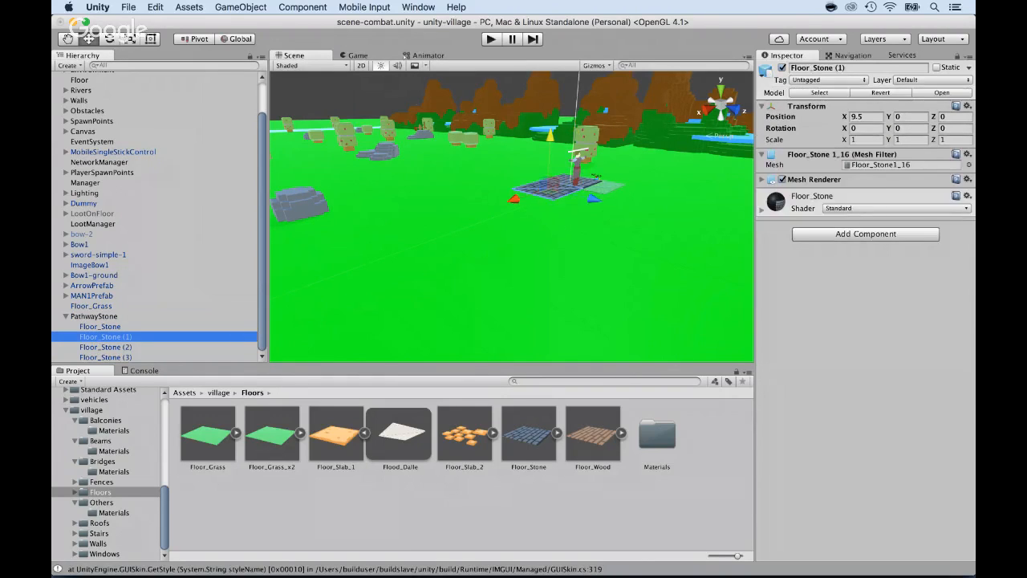
{"action": "key", "text": "f"}
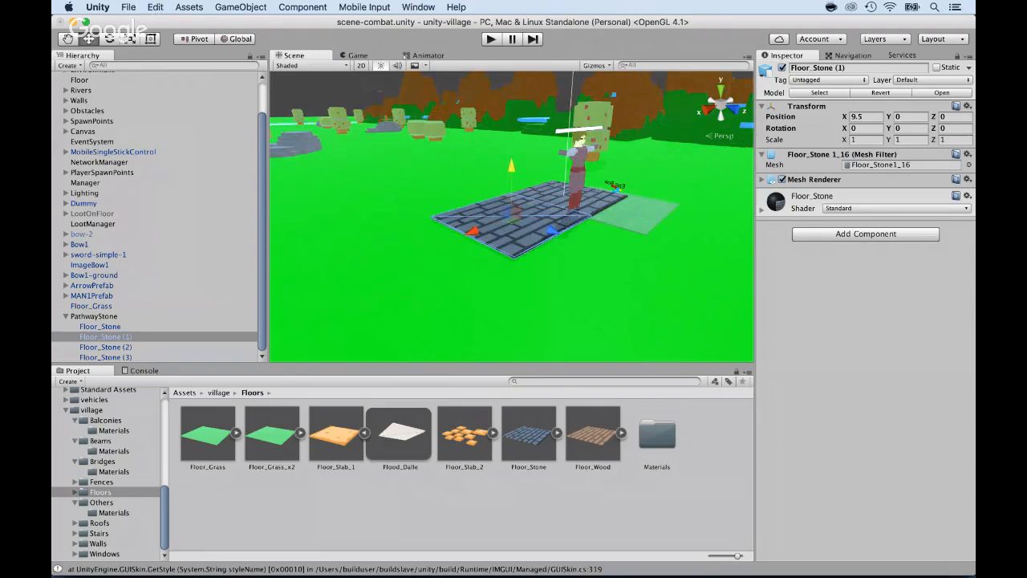
{"action": "mouse_move", "coordinate": [471, 231]}
{"action": "left_mouse_down"}
{"action": "mouse_move", "coordinate": [442, 241]}
{"action": "mouse_move", "coordinate": [456, 237]}
{"action": "left_mouse_up"}
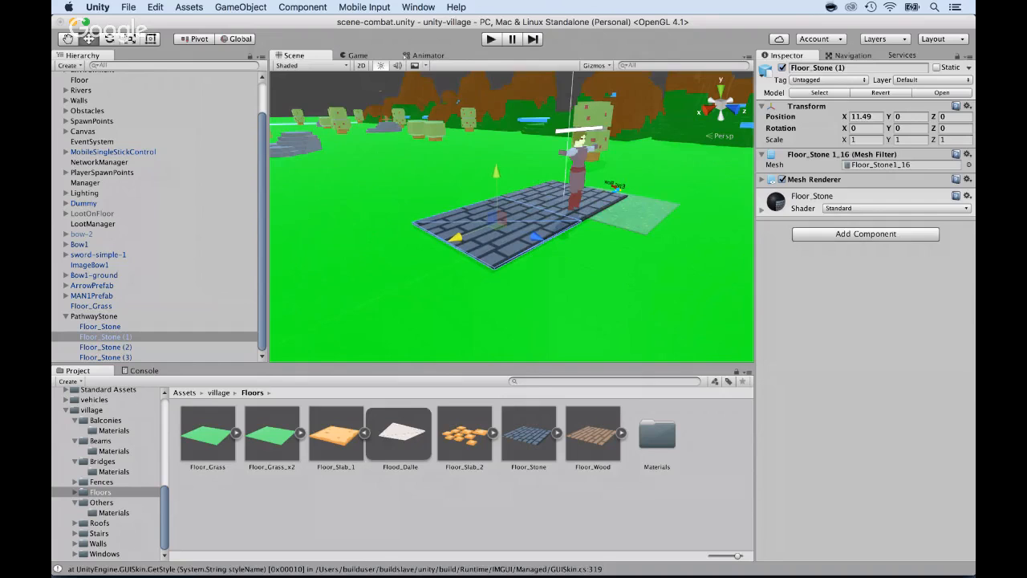
Extend the path end to end by moving Floor_Stone (2) to X 22.93 and Floor_Stone (3) to X 34.35
{"action": "left_click", "coordinate": [105, 347]}
{"action": "left_click_drag", "start_coordinate": [532, 208], "coordinate": [316, 289]}
{"action": "scroll", "coordinate": [511, 216], "scroll_direction": "down", "scroll_amount": 5}
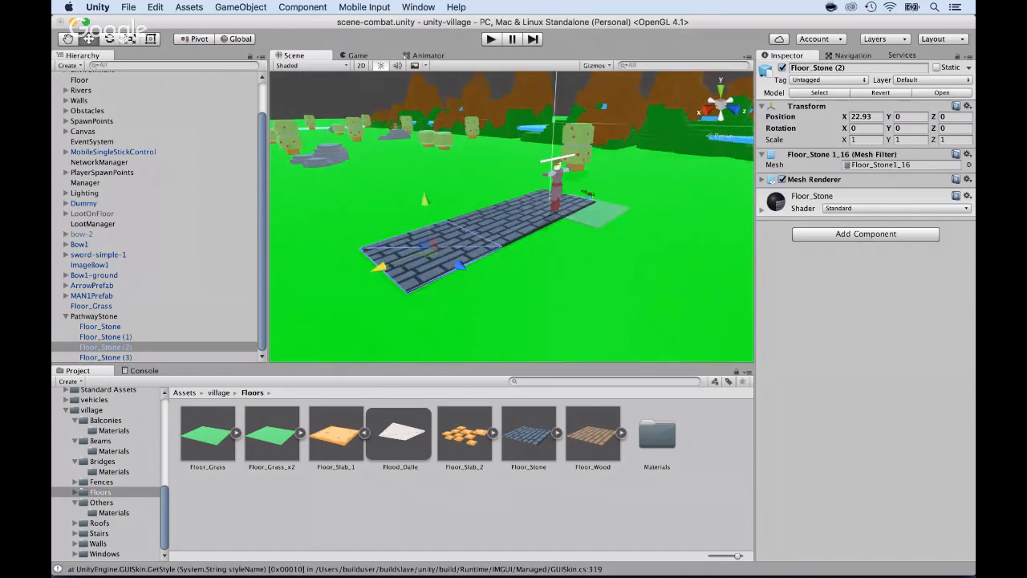
{"action": "left_click", "coordinate": [106, 357]}
{"action": "left_click_drag", "start_coordinate": [516, 213], "coordinate": [375, 272]}
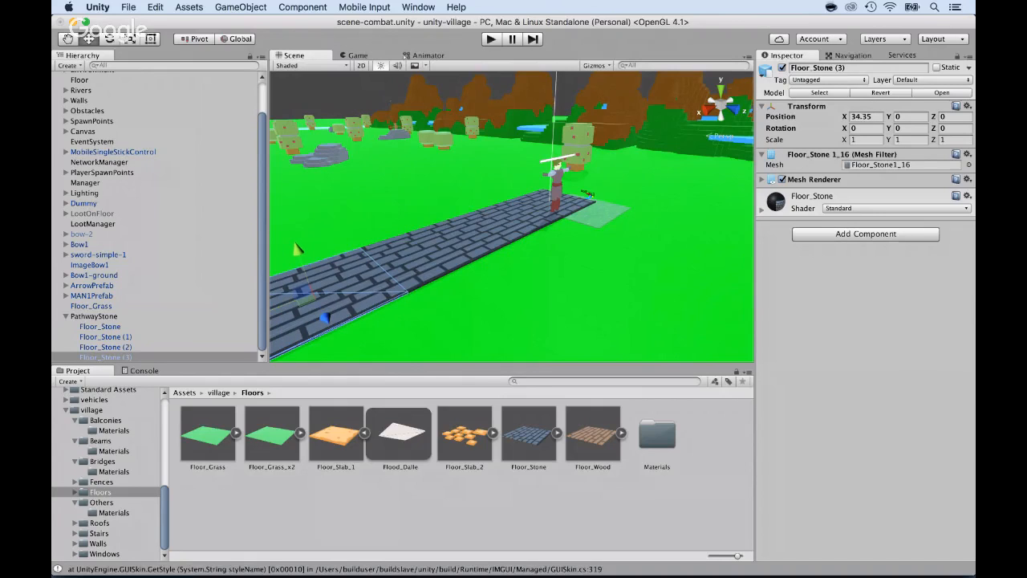
Create a new folder named PrefabsVillage in the project's Assets
{"action": "left_click", "coordinate": [94, 316]}
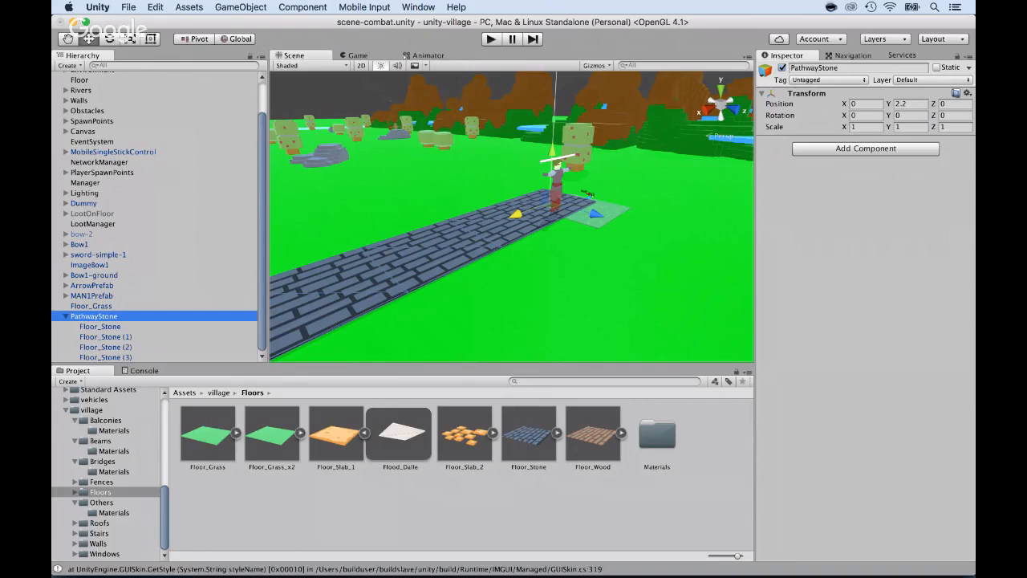
{"action": "scroll", "coordinate": [109, 474], "scroll_direction": "up", "scroll_amount": 15}
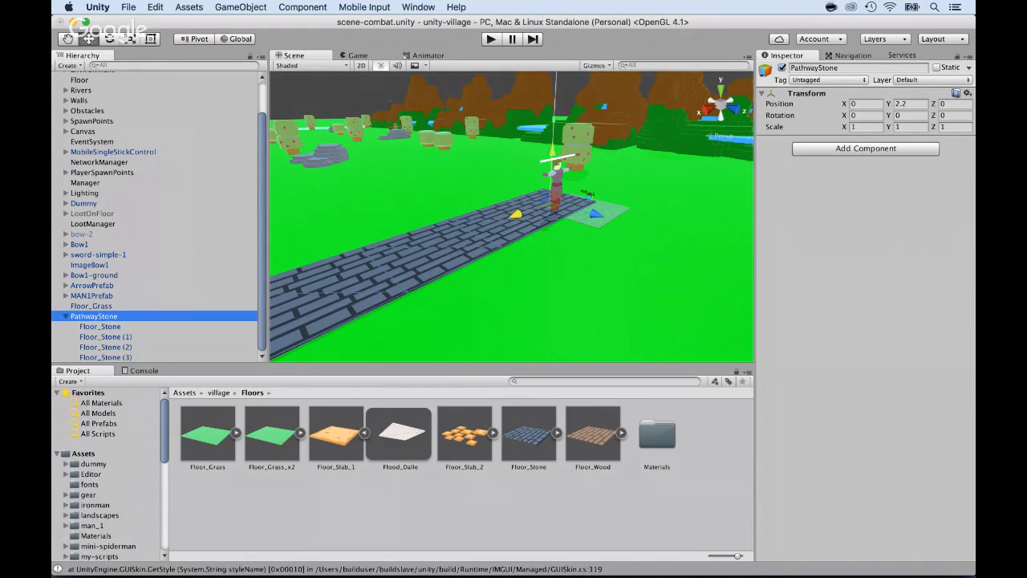
{"action": "right_click", "coordinate": [83, 434]}
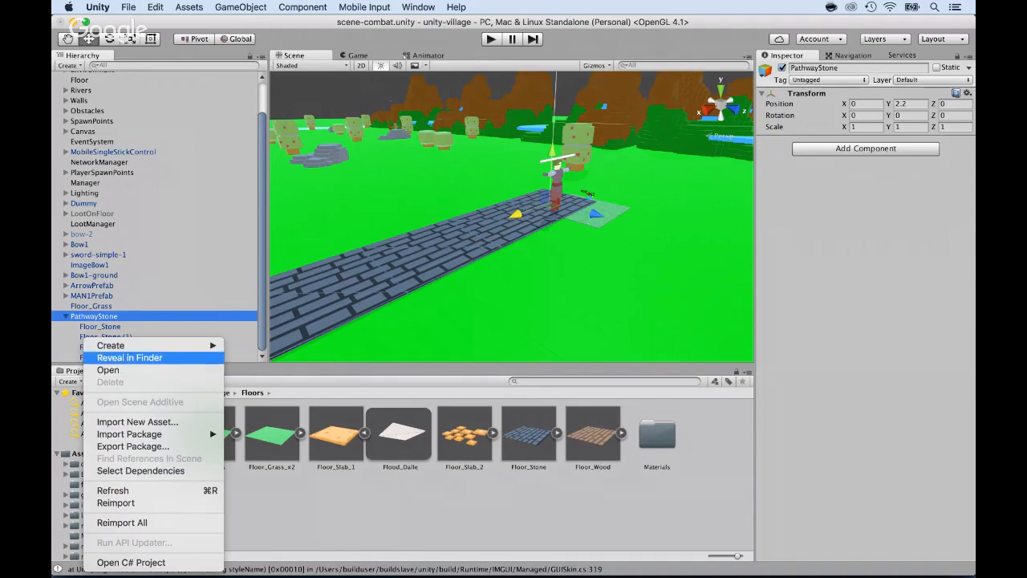
{"action": "mouse_move", "coordinate": [120, 345]}
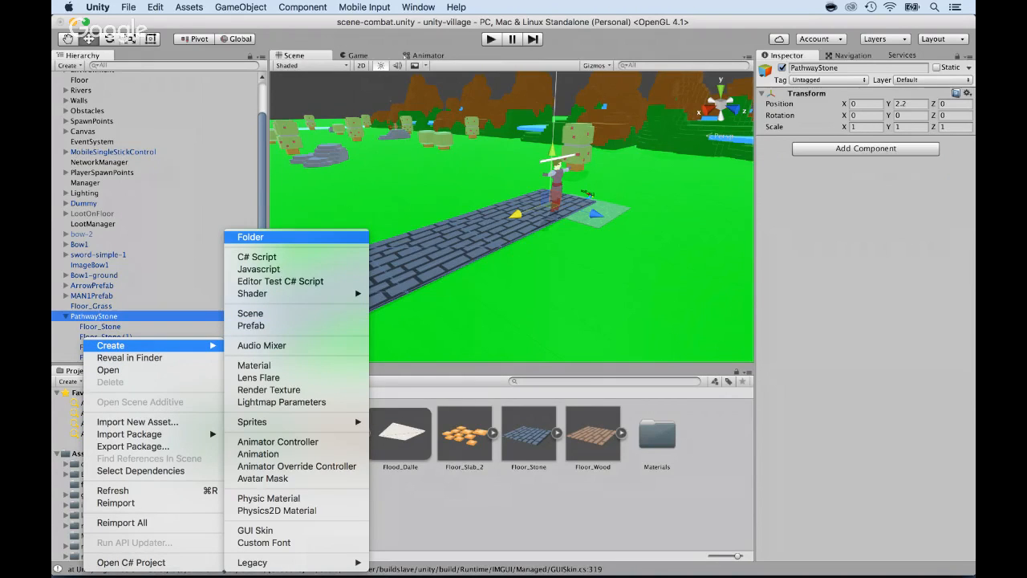
{"action": "left_click", "coordinate": [251, 236]}
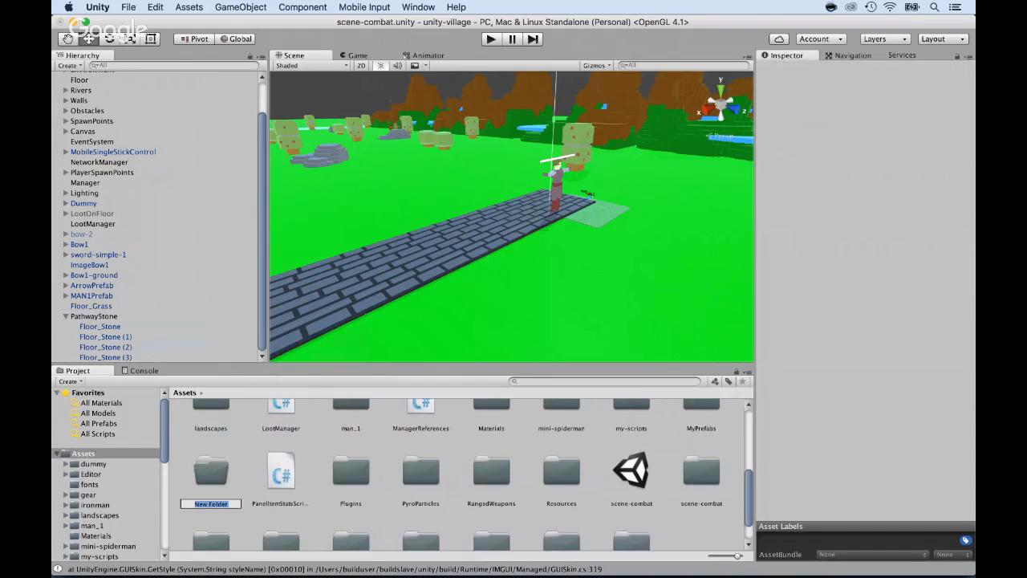
{"action": "type", "text": "PrefabsEnvironment"}
{"action": "key", "text": "BackSpace"}
{"action": "key", "text": "BackSpace"}
{"action": "key", "text": "BackSpace"}
{"action": "key", "text": "BackSpace"}
{"action": "key", "text": "BackSpace"}
{"action": "key", "text": "BackSpace"}
{"action": "key", "text": "BackSpace"}
{"action": "key", "text": "BackSpace"}
{"action": "key", "text": "BackSpace"}
{"action": "key", "text": "BackSpace"}
{"action": "key", "text": "BackSpace"}
{"action": "type", "text": "Village"}
{"action": "key", "text": "Return"}
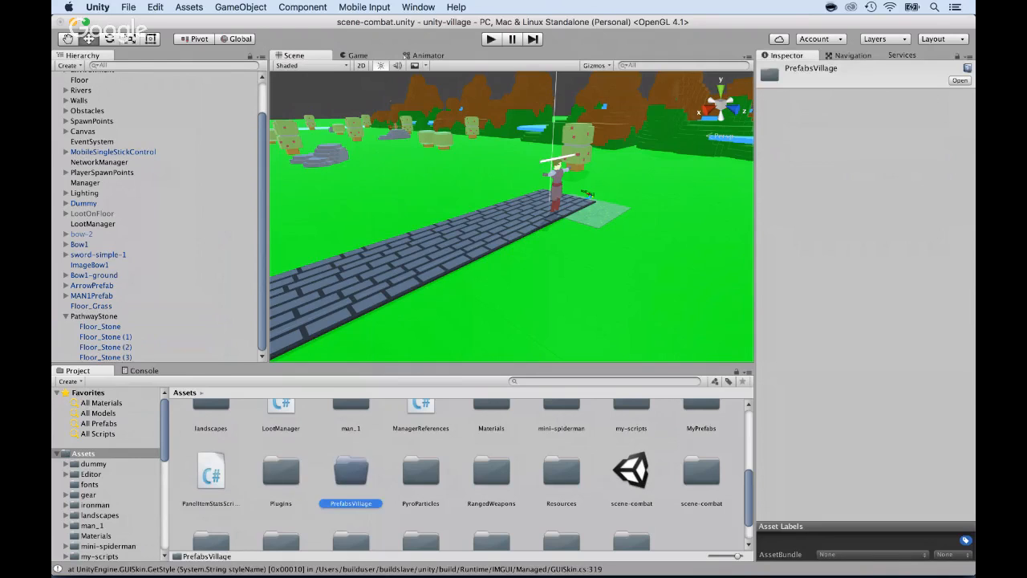
Lower PathwayStone to Y 2 and save it as a prefab in the PrefabsVillage folder
{"action": "double_click", "coordinate": [351, 474]}
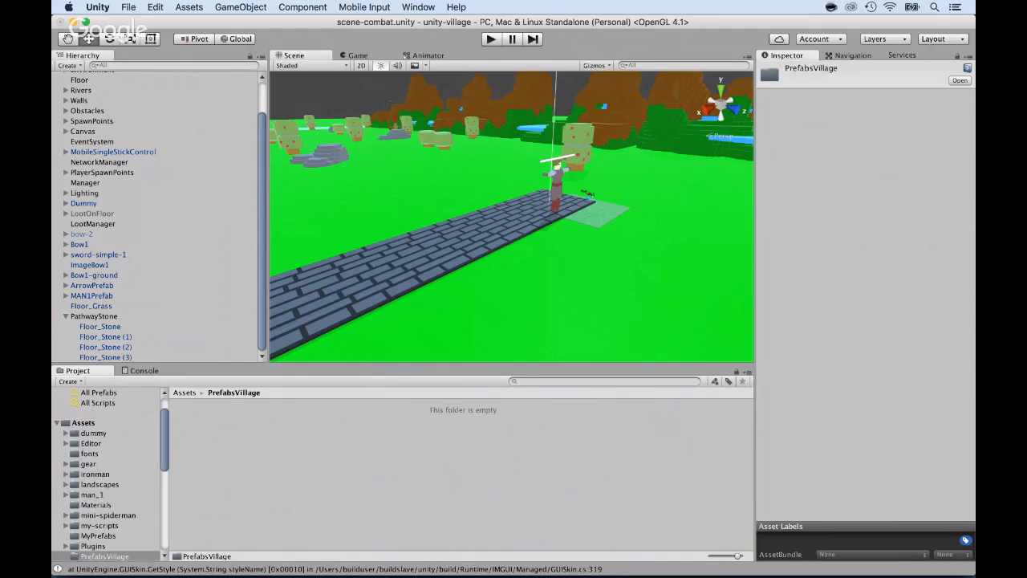
{"action": "left_click", "coordinate": [94, 316]}
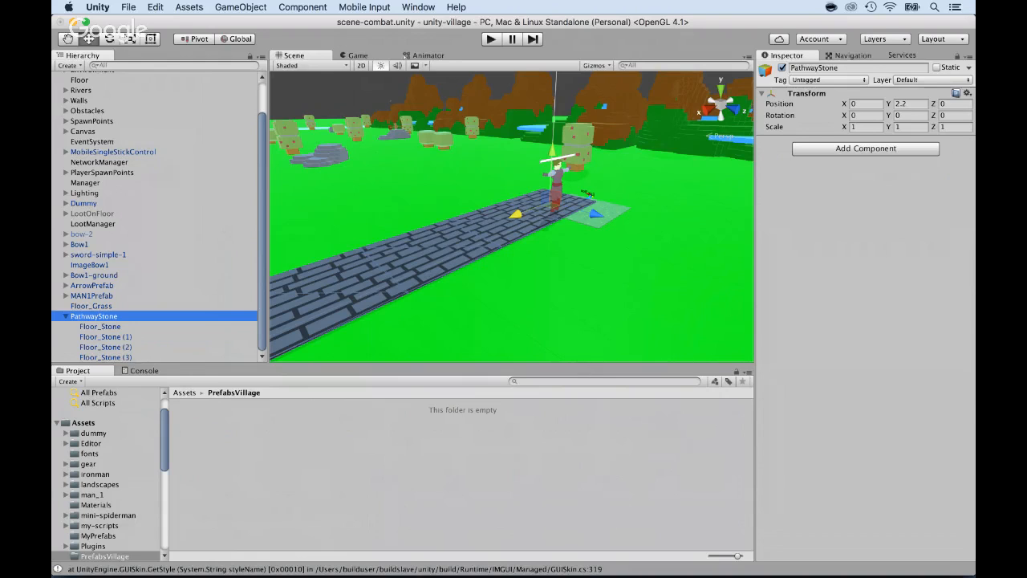
{"action": "left_click_drag", "start_coordinate": [552, 152], "coordinate": [552, 151]}
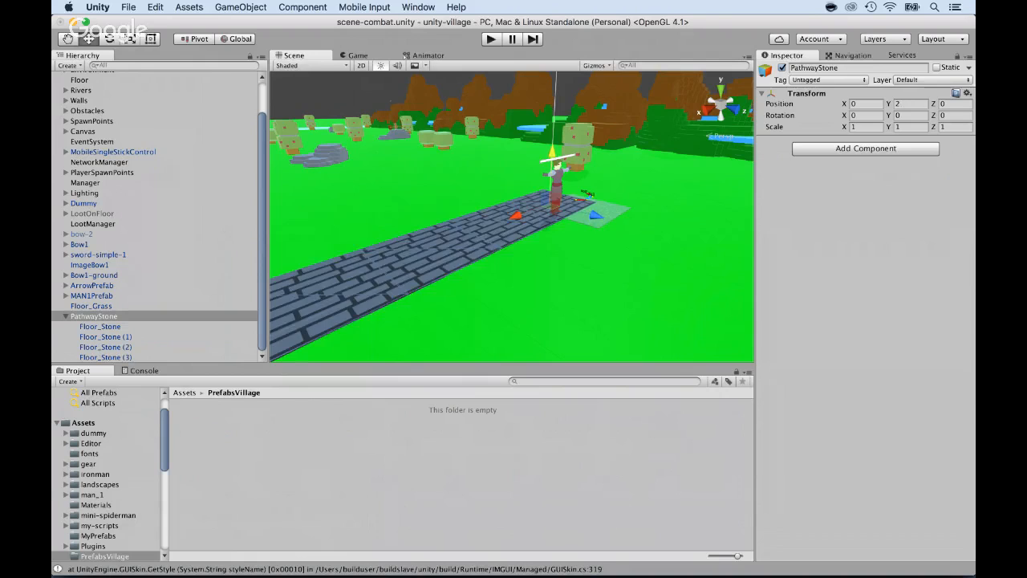
{"action": "left_click_drag", "start_coordinate": [94, 315], "coordinate": [236, 434]}
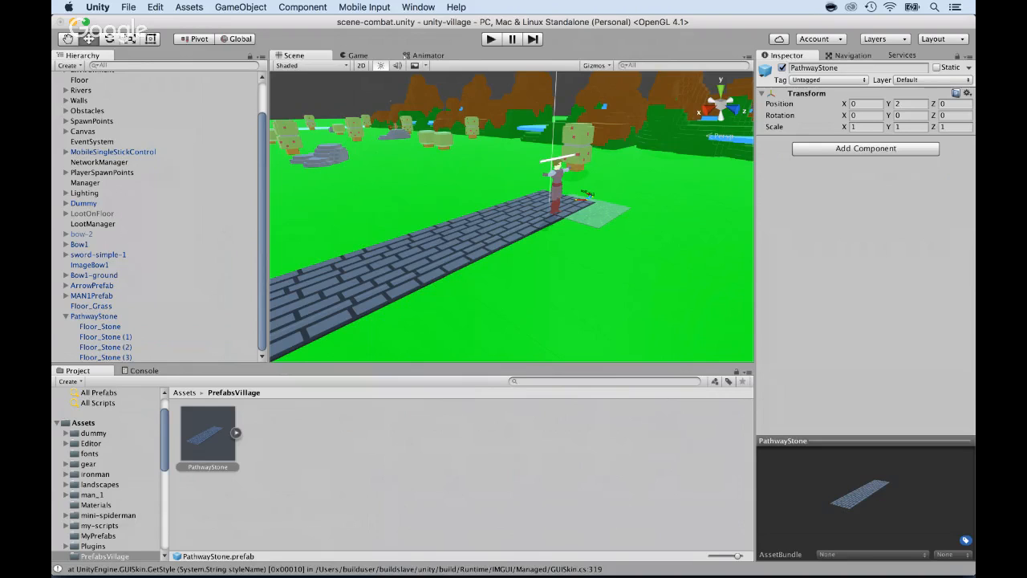
Move the Floor_Grass tile beside the stone path to X 0.35 and Z 11.17
{"action": "left_click", "coordinate": [597, 213]}
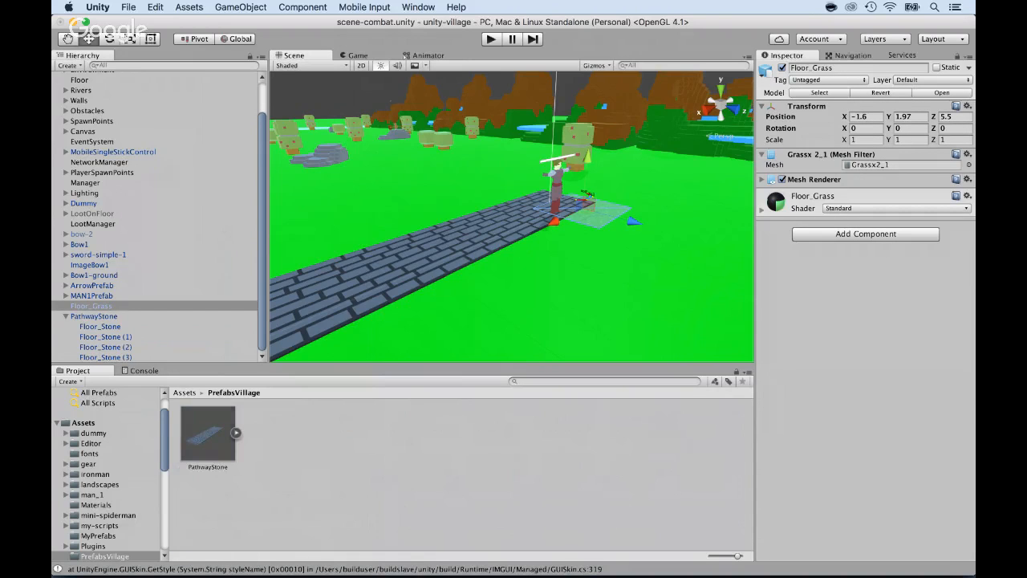
{"action": "left_click_drag", "start_coordinate": [634, 221], "coordinate": [673, 232]}
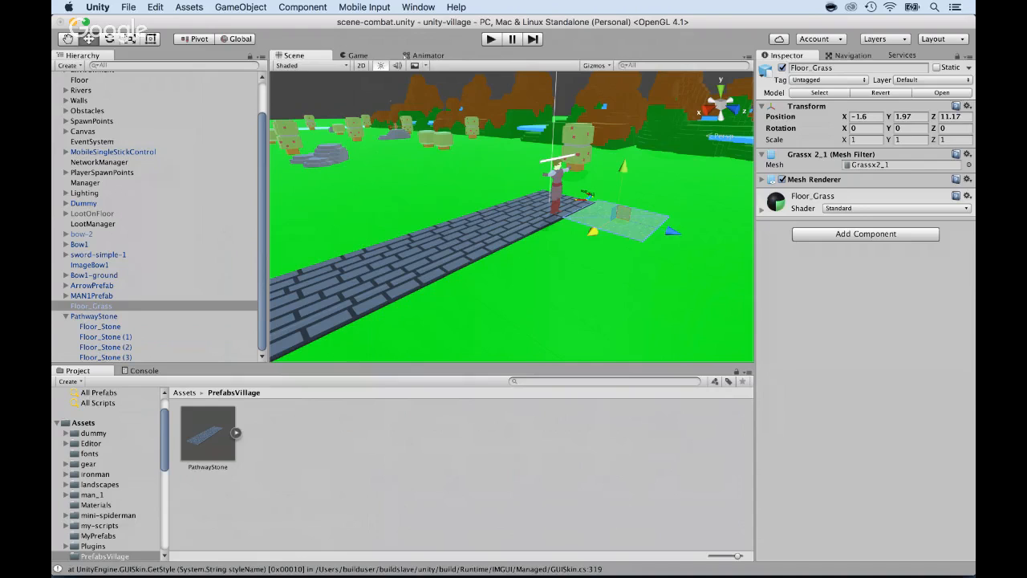
{"action": "left_click_drag", "start_coordinate": [593, 231], "coordinate": [586, 235]}
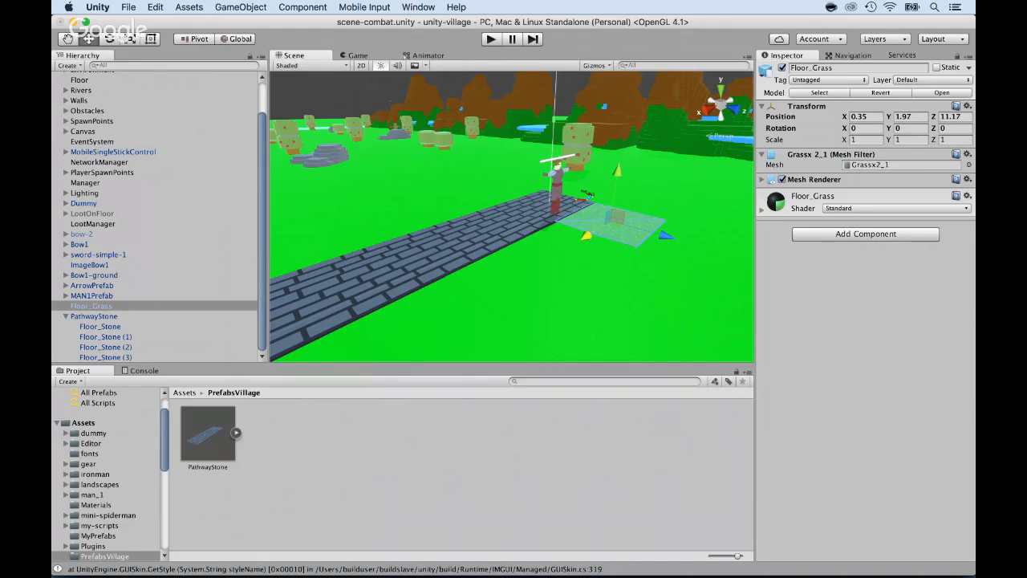
{"action": "left_click_drag", "start_coordinate": [587, 234], "coordinate": [585, 235]}
Create an empty game object named GrassStrip and parent Floor_Grass under it
{"action": "left_click", "coordinate": [240, 7]}
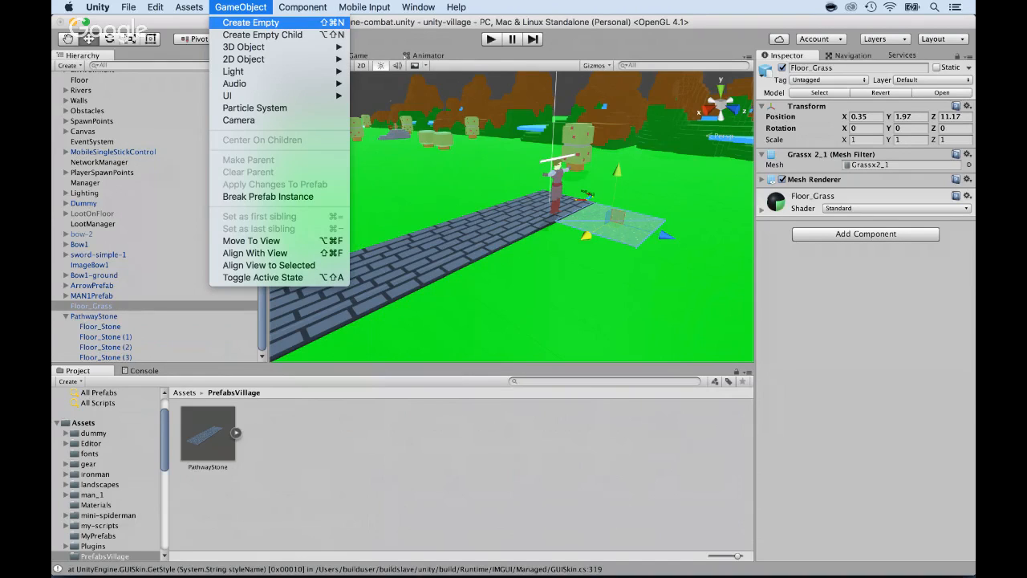
{"action": "left_click", "coordinate": [250, 22]}
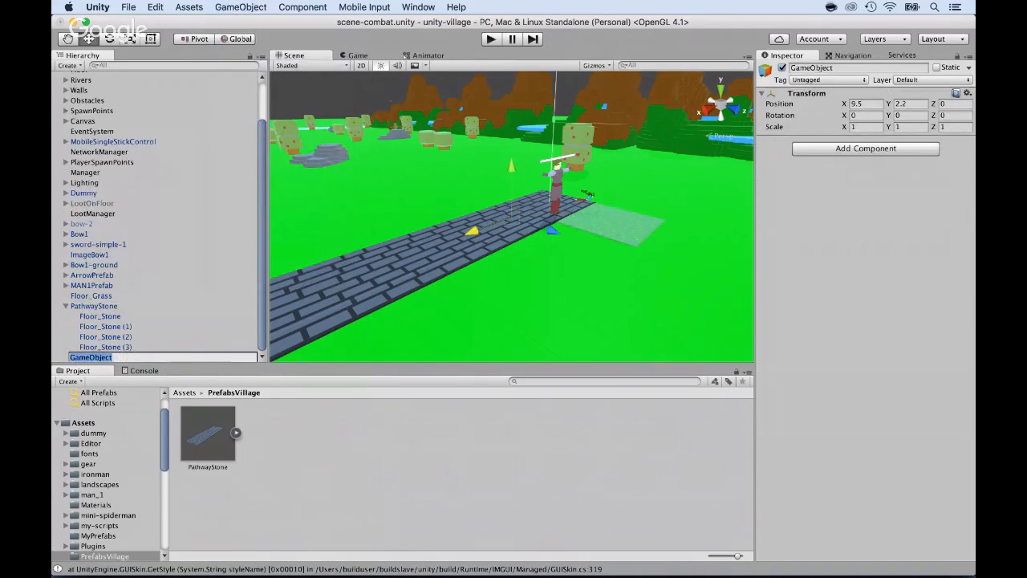
{"action": "type", "text": "GrassS"}
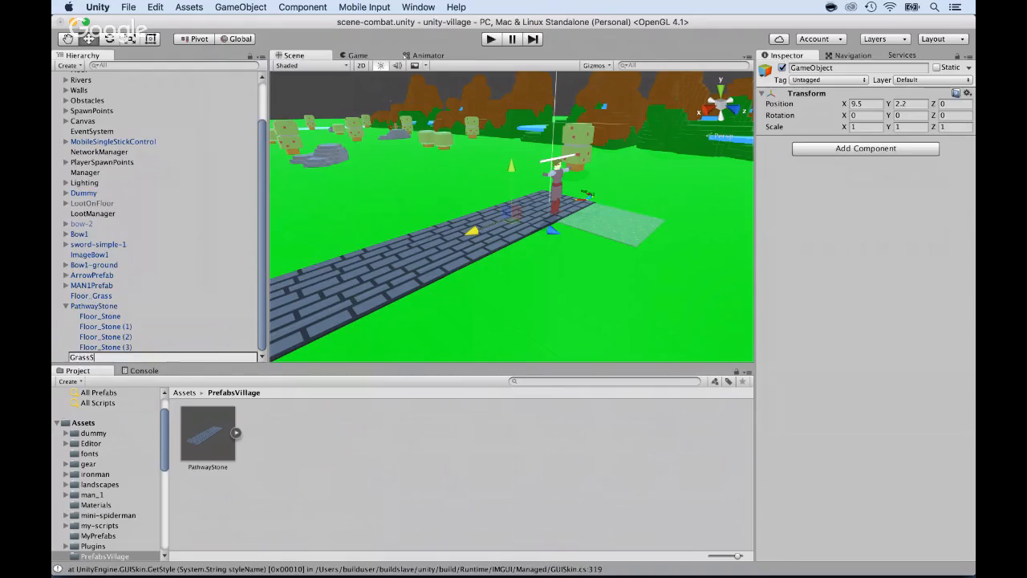
{"action": "type", "text": "trip"}
{"action": "key", "text": "Return"}
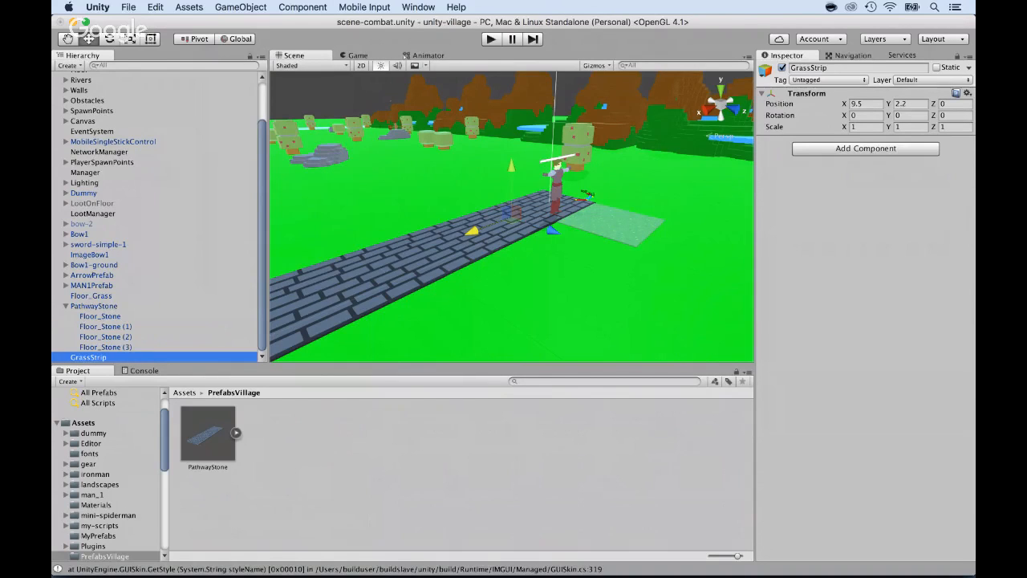
{"action": "left_click_drag", "start_coordinate": [91, 295], "coordinate": [92, 356]}
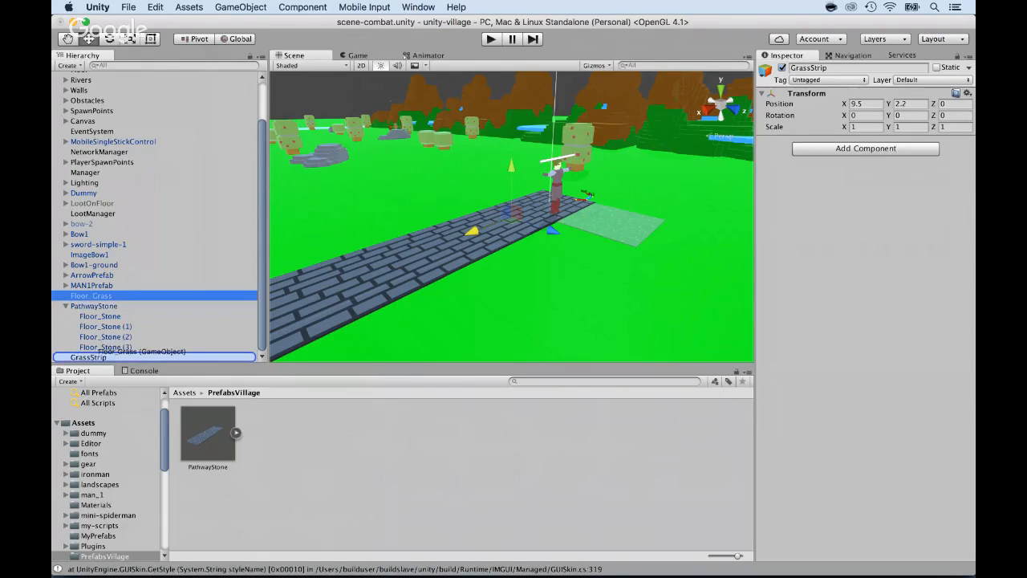
Set the position of GrassStrip to X 0, Y 0, Z 0
{"action": "left_click", "coordinate": [88, 347]}
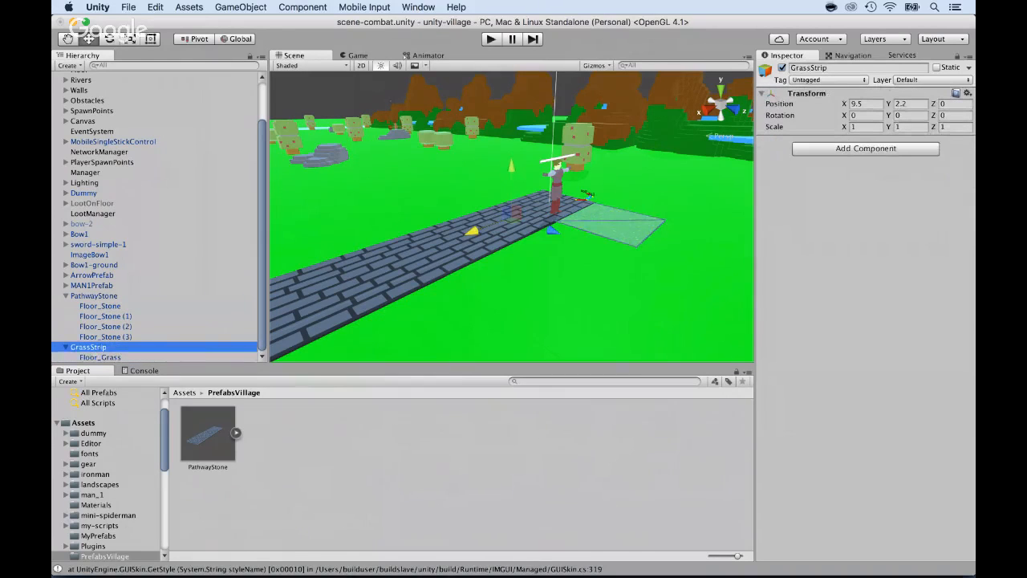
{"action": "left_click", "coordinate": [865, 104]}
{"action": "type", "text": "0"}
{"action": "key", "text": "Tab"}
{"action": "type", "text": "0"}
{"action": "key", "text": "Tab"}
{"action": "type", "text": "0"}
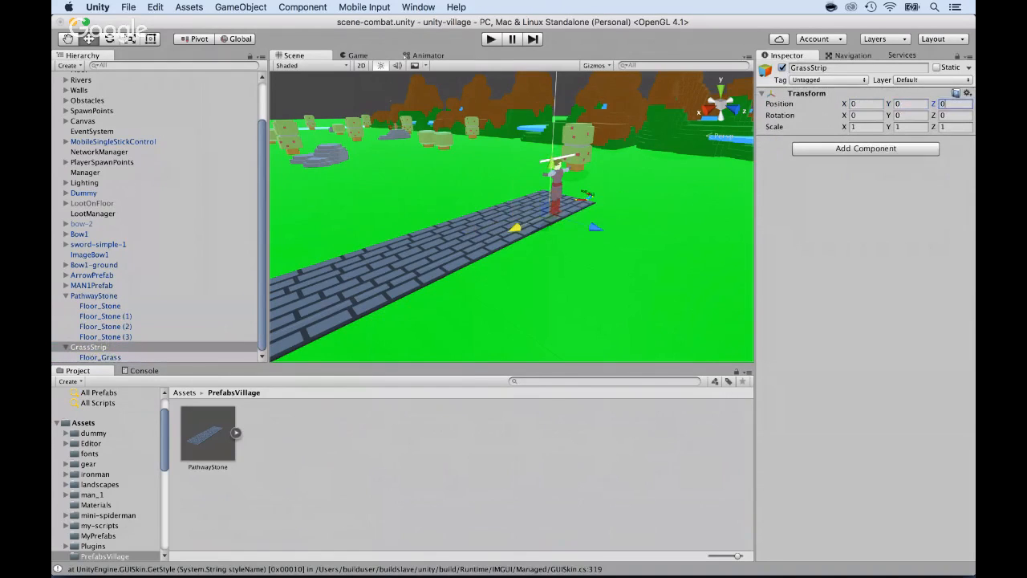
Set the position of Floor_Grass inside GrassStrip to X 0, Y 0, Z 0
{"action": "left_click", "coordinate": [100, 356]}
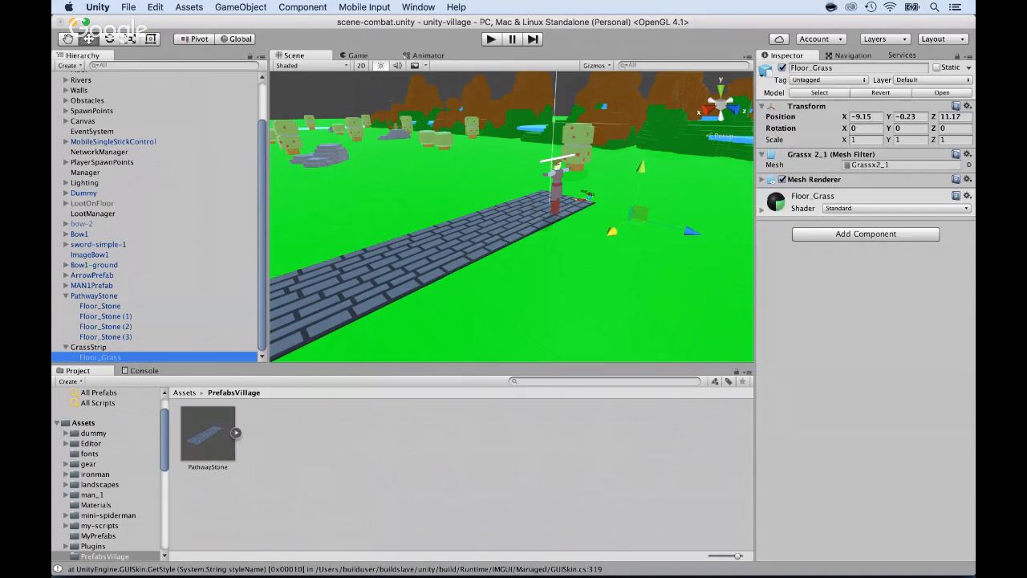
{"action": "left_click", "coordinate": [864, 116]}
{"action": "type", "text": "0"}
{"action": "key", "text": "Tab"}
{"action": "type", "text": "0"}
{"action": "key", "text": "Tab"}
{"action": "type", "text": "0"}
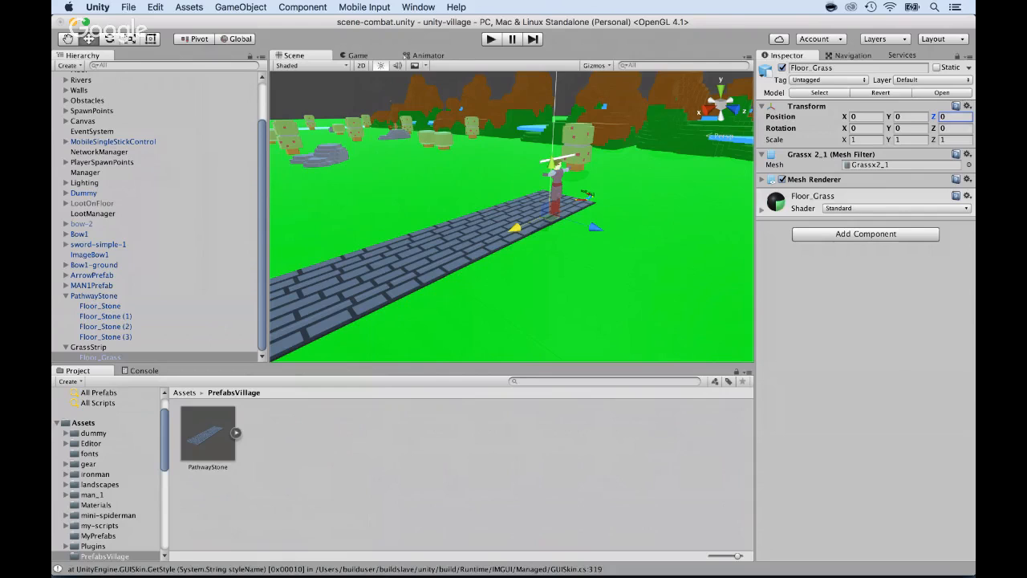
Move GrassStrip beside the stone path, to Y 1.98 and Z 11.21
{"action": "left_click", "coordinate": [89, 347]}
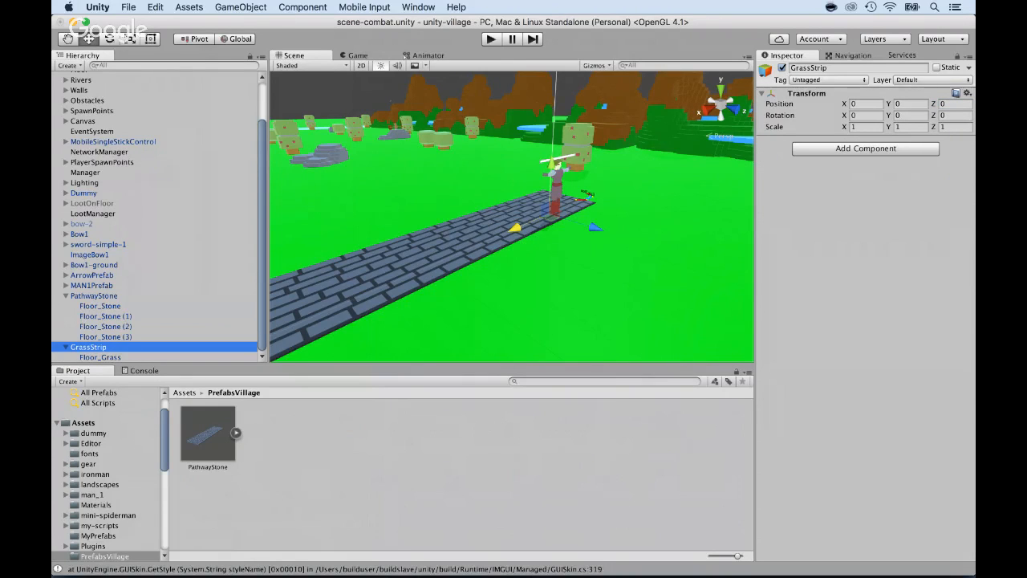
{"action": "left_click_drag", "start_coordinate": [551, 164], "coordinate": [552, 161]}
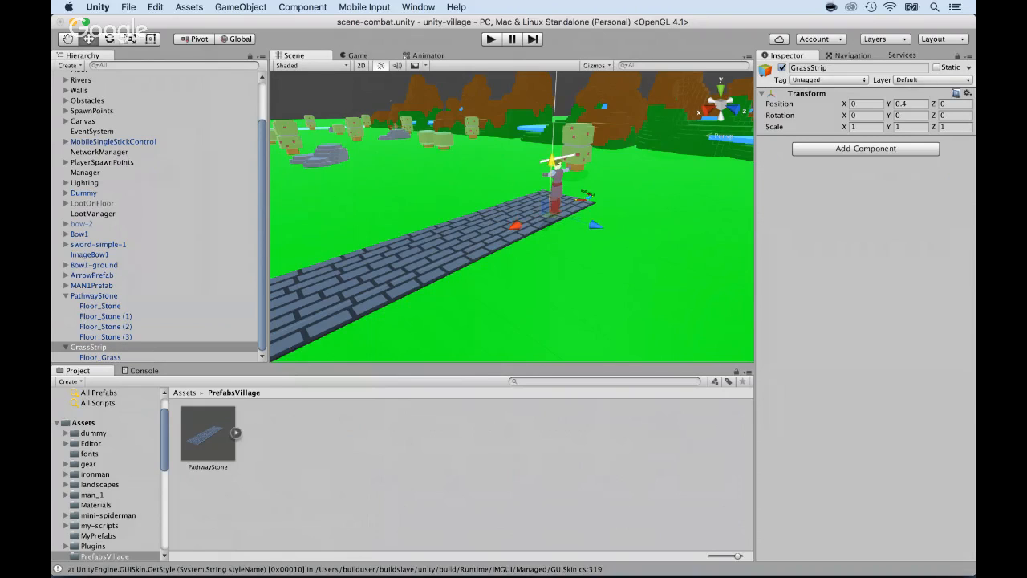
{"action": "left_click_drag", "start_coordinate": [594, 224], "coordinate": [655, 242]}
{"action": "left_click_drag", "start_coordinate": [607, 177], "coordinate": [608, 166]}
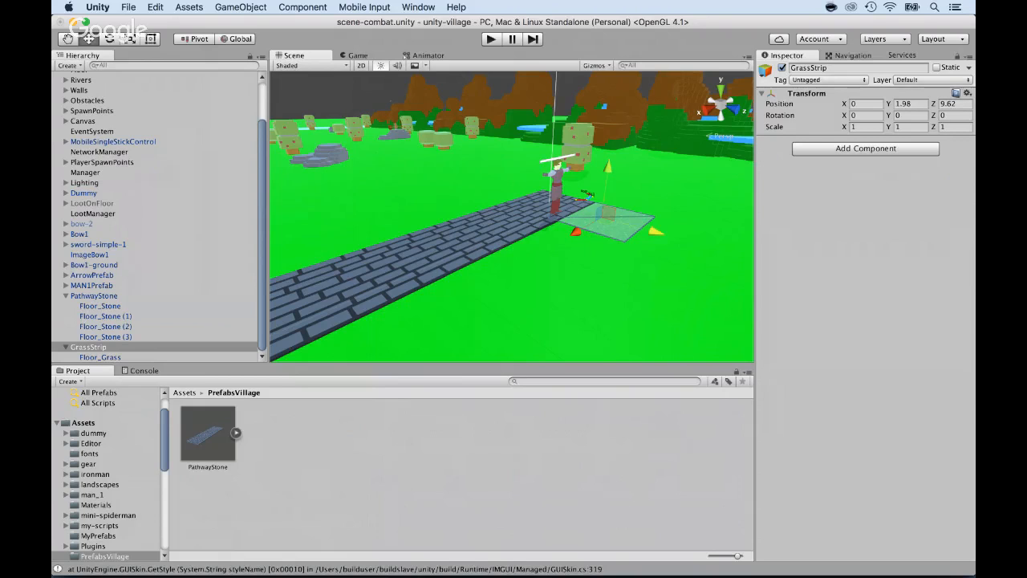
{"action": "left_click_drag", "start_coordinate": [655, 232], "coordinate": [668, 235]}
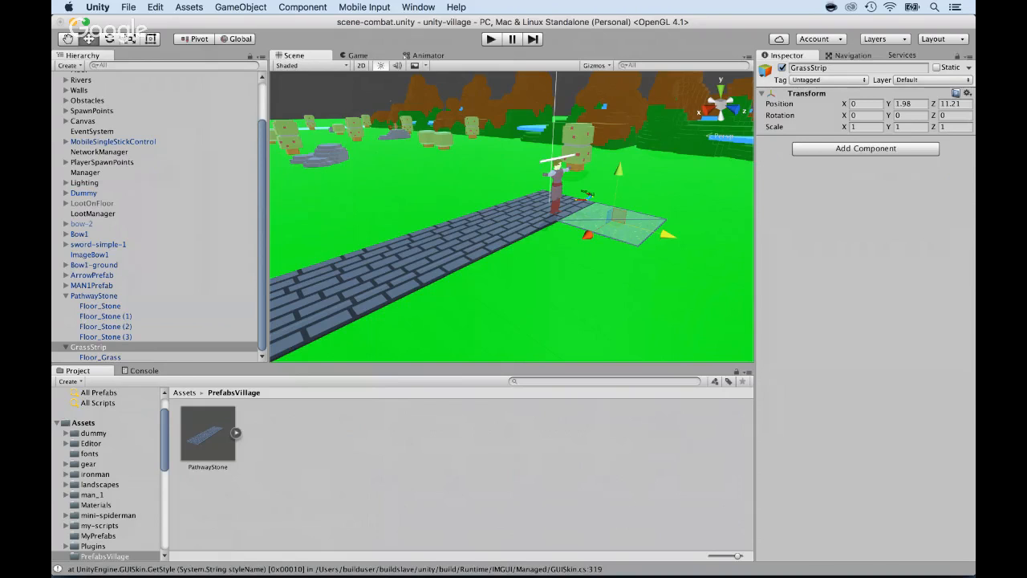
Duplicate Floor_Grass three times inside GrassStrip, placing the copies end to end along the path at X 11.48, 22.75 and 34.08
{"action": "left_click", "coordinate": [99, 357]}
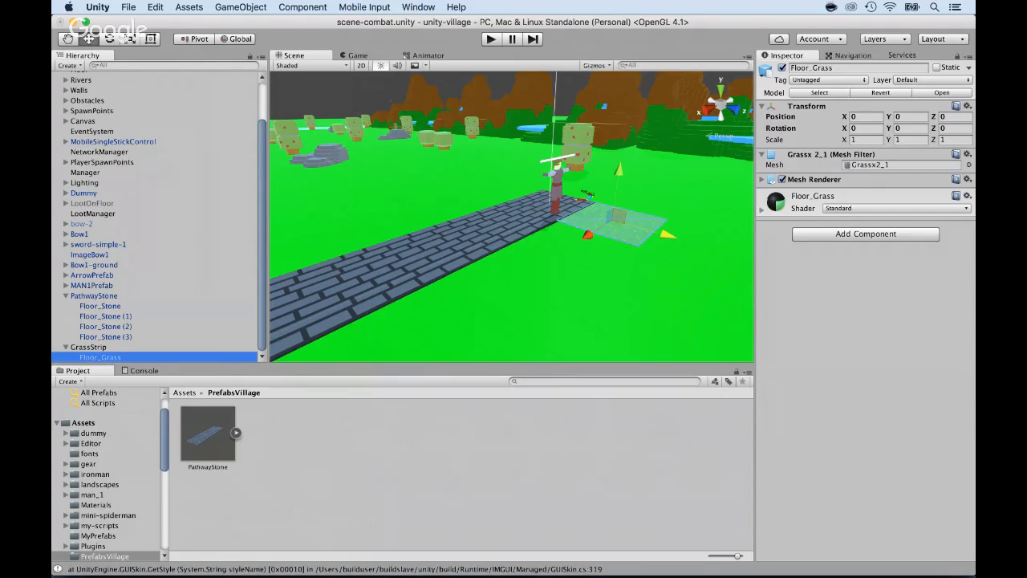
{"action": "key", "text": "super+d"}
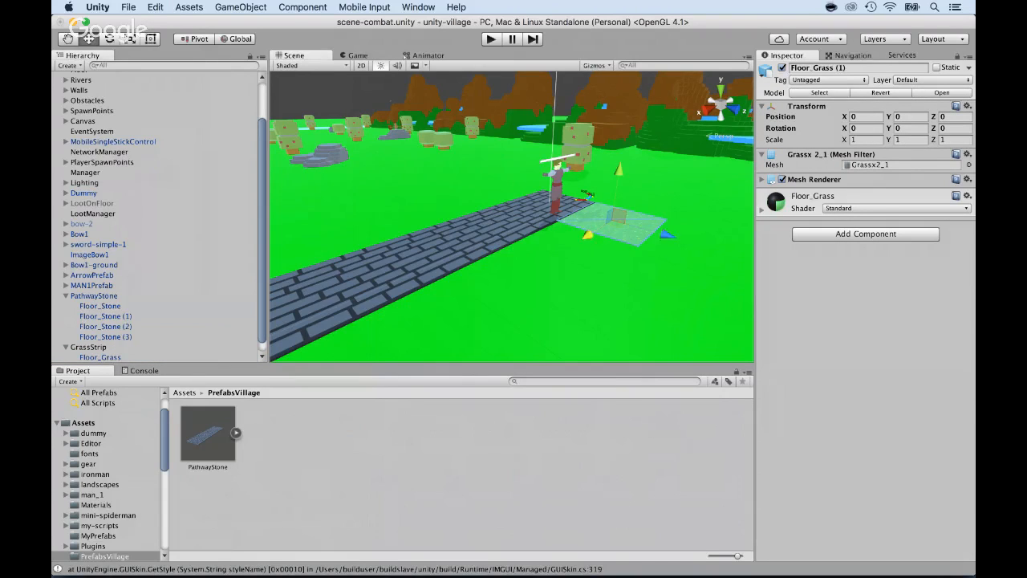
{"action": "left_click_drag", "start_coordinate": [588, 234], "coordinate": [537, 265]}
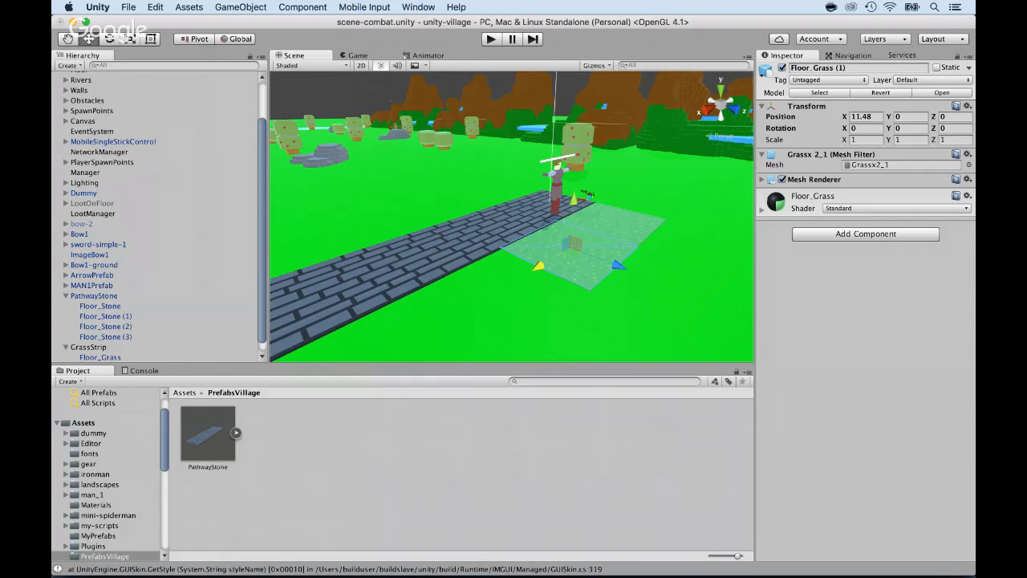
{"action": "key", "text": "super+d"}
{"action": "left_click_drag", "start_coordinate": [537, 265], "coordinate": [457, 317]}
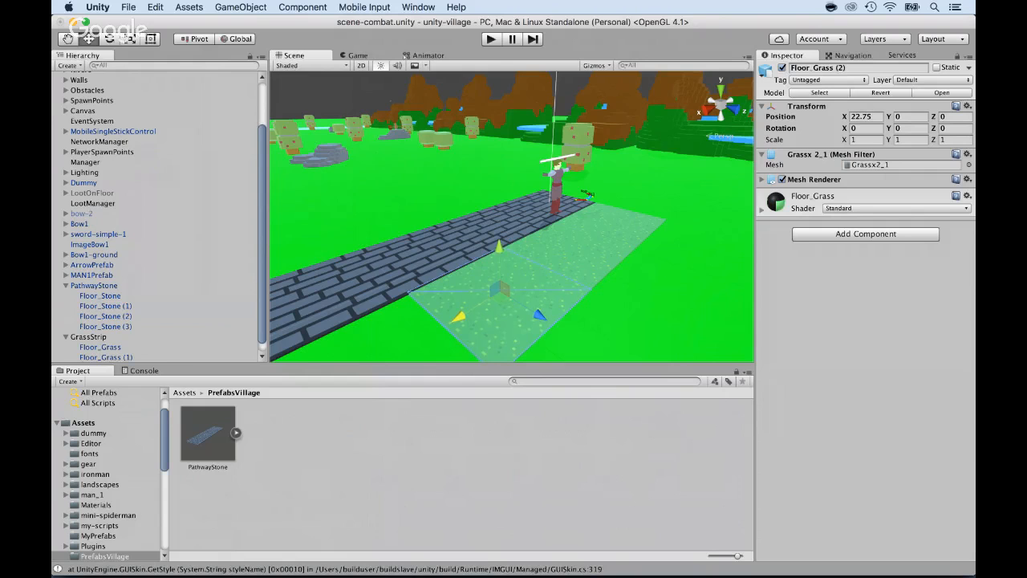
{"action": "scroll", "coordinate": [512, 217], "scroll_direction": "down", "scroll_amount": 3}
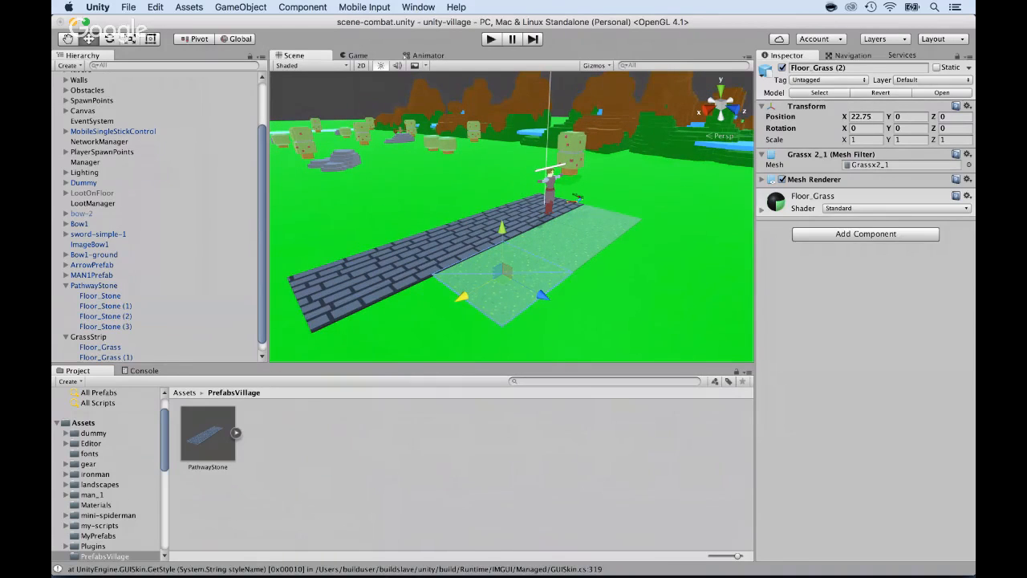
{"action": "key", "text": "super+d"}
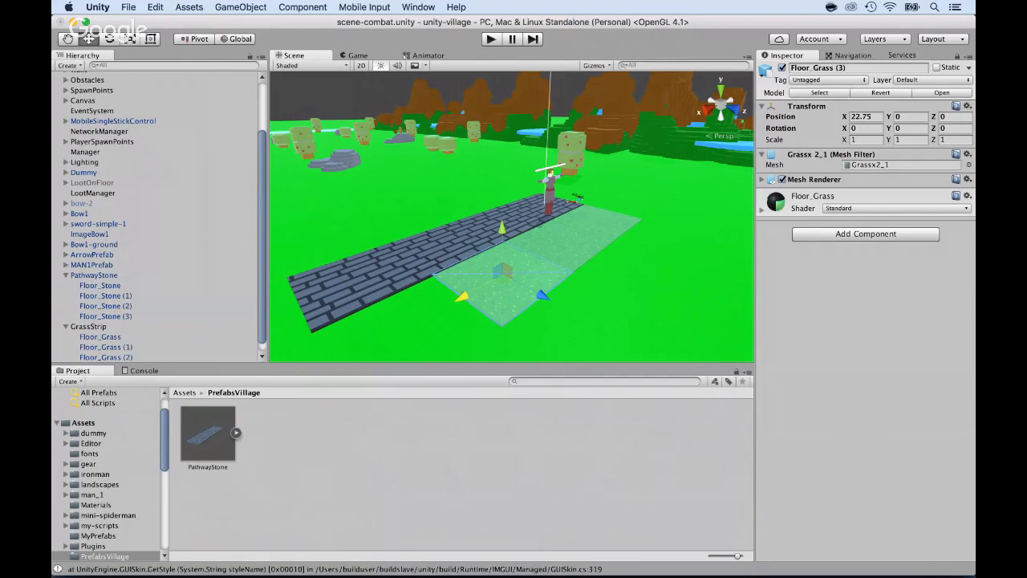
{"action": "left_click_drag", "start_coordinate": [461, 297], "coordinate": [355, 359]}
{"action": "scroll", "coordinate": [355, 353], "scroll_direction": "down", "scroll_amount": 2}
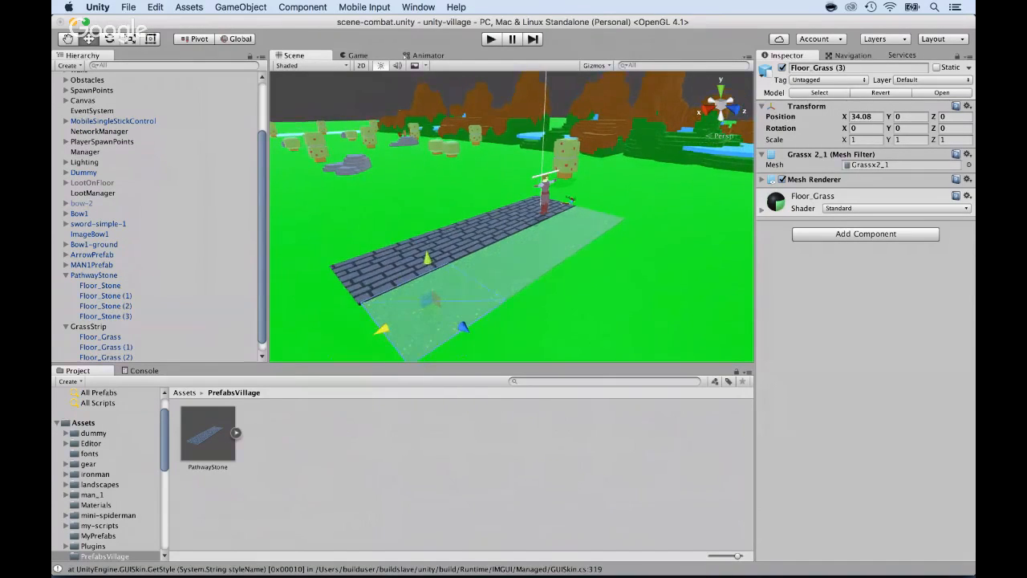
Save GrassStrip as a prefab in the PrefabsVillage folder and collapse its children in the hierarchy
{"action": "left_click", "coordinate": [88, 327]}
{"action": "scroll", "coordinate": [154, 215], "scroll_direction": "down", "scroll_amount": 1}
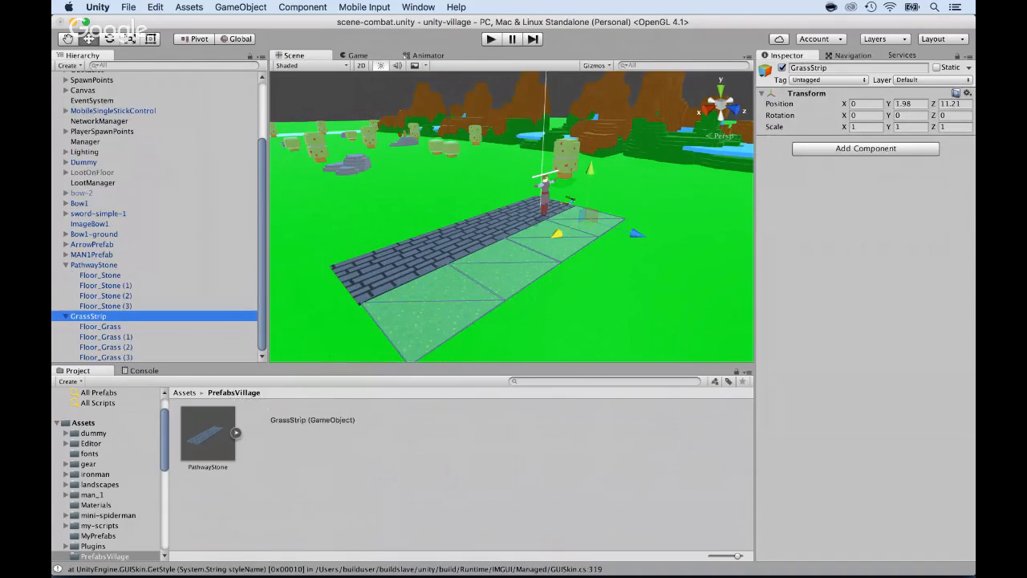
{"action": "left_click_drag", "start_coordinate": [88, 316], "coordinate": [320, 449]}
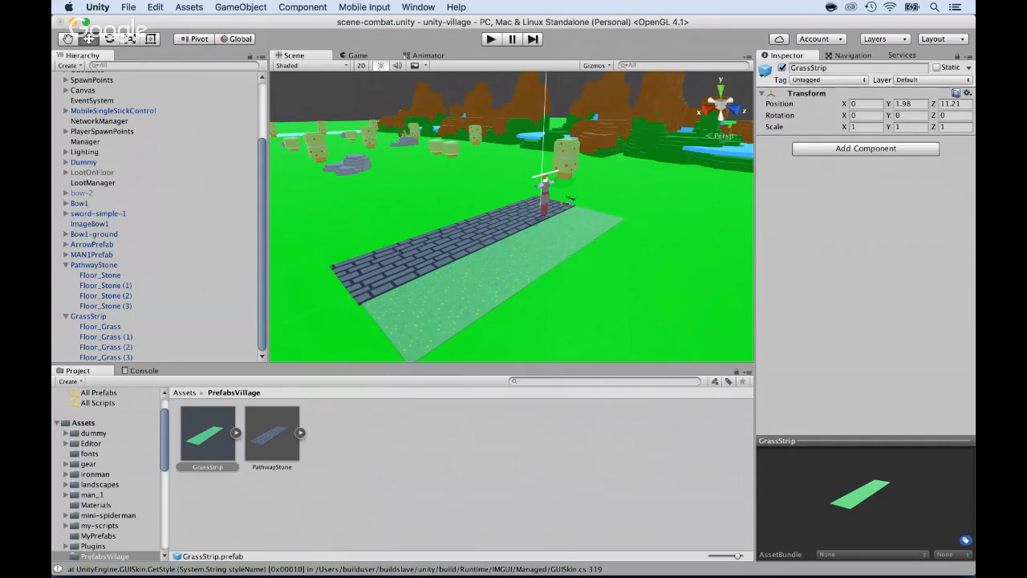
{"action": "left_click", "coordinate": [66, 316]}
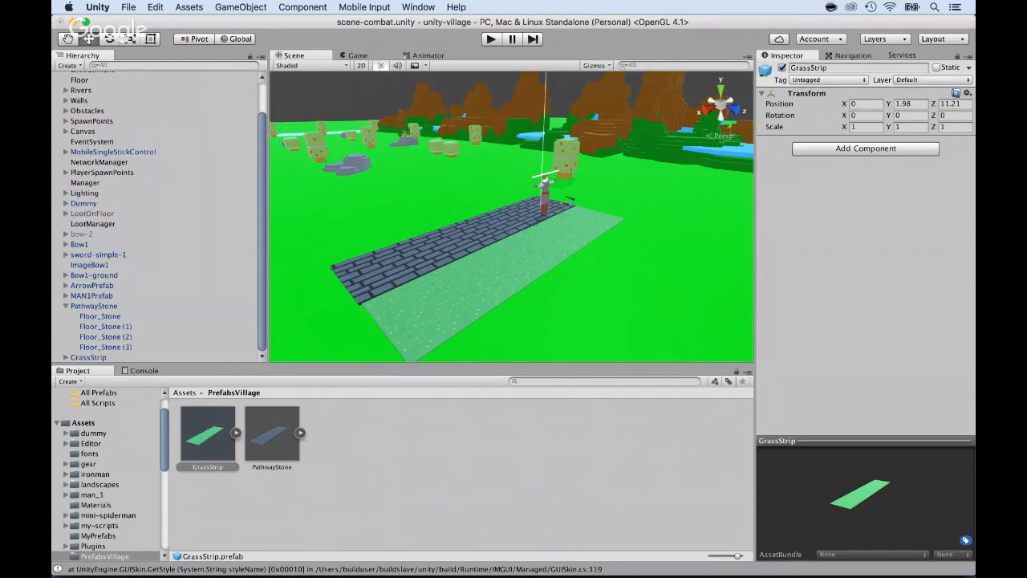
Add a second GrassStrip from the prefab to the scene and place it next to the first at Z 22.7
{"action": "left_click_drag", "start_coordinate": [207, 432], "coordinate": [72, 346]}
{"action": "left_click_drag", "start_coordinate": [636, 233], "coordinate": [705, 254]}
{"action": "scroll", "coordinate": [511, 216], "scroll_direction": "down", "scroll_amount": 3}
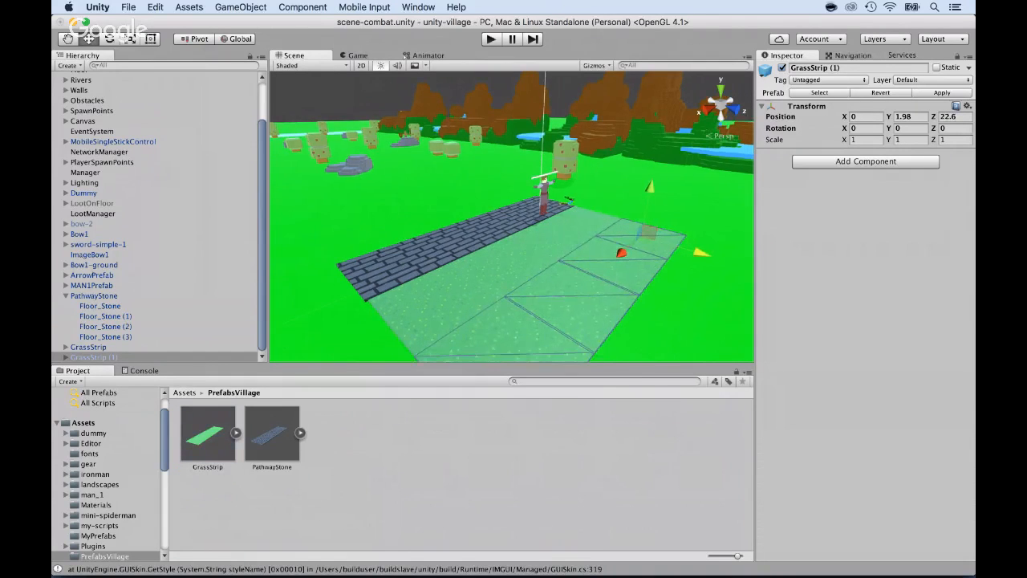
{"action": "scroll", "coordinate": [511, 217], "scroll_direction": "down", "scroll_amount": 3}
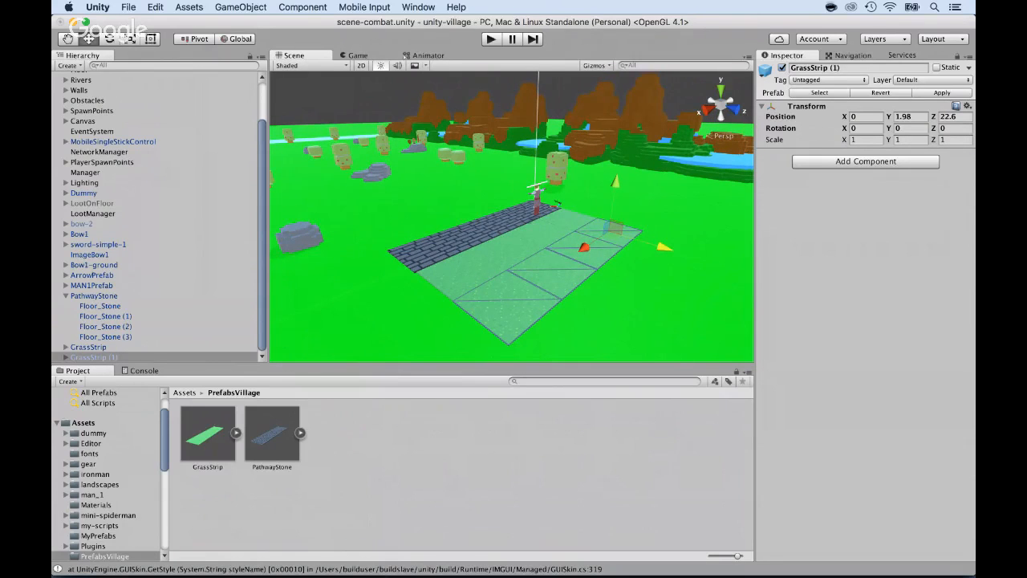
{"action": "left_click_drag", "start_coordinate": [664, 247], "coordinate": [665, 247]}
Duplicate the second GrassStrip and place the copy alongside it at Z 33.9
{"action": "key", "text": "super+d"}
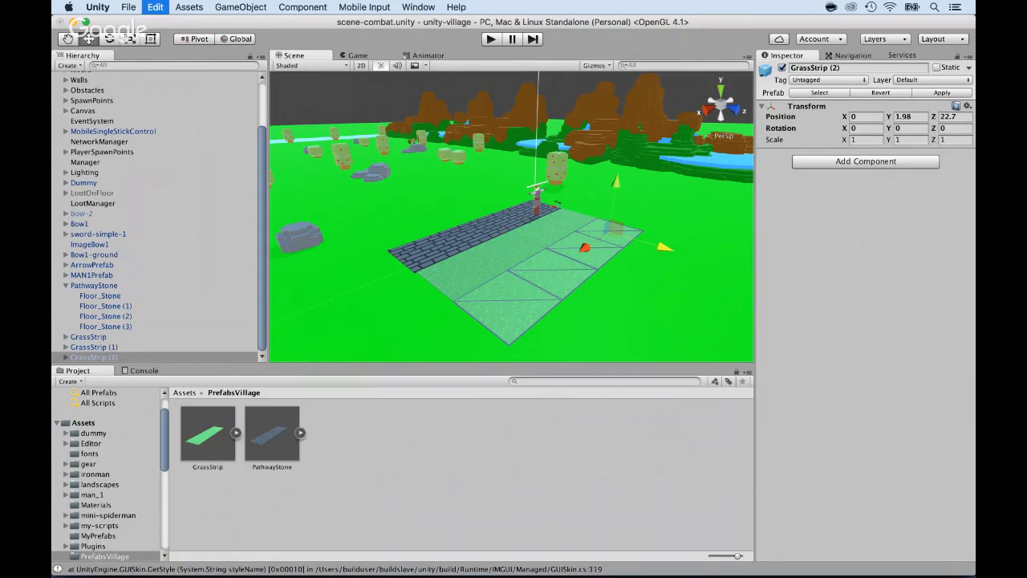
{"action": "left_click_drag", "start_coordinate": [664, 247], "coordinate": [727, 266]}
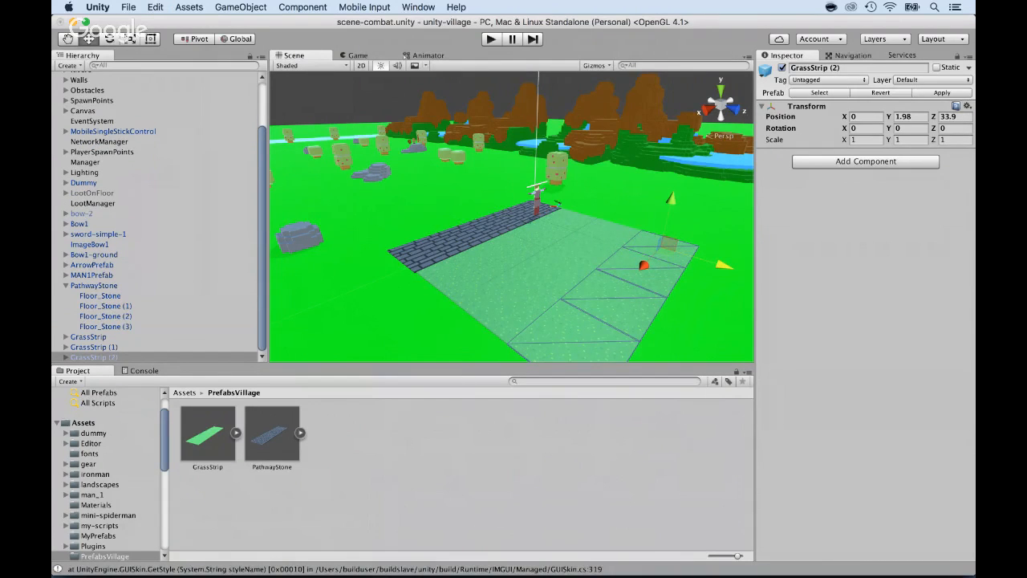
{"action": "scroll", "coordinate": [511, 216], "scroll_direction": "down", "scroll_amount": 3}
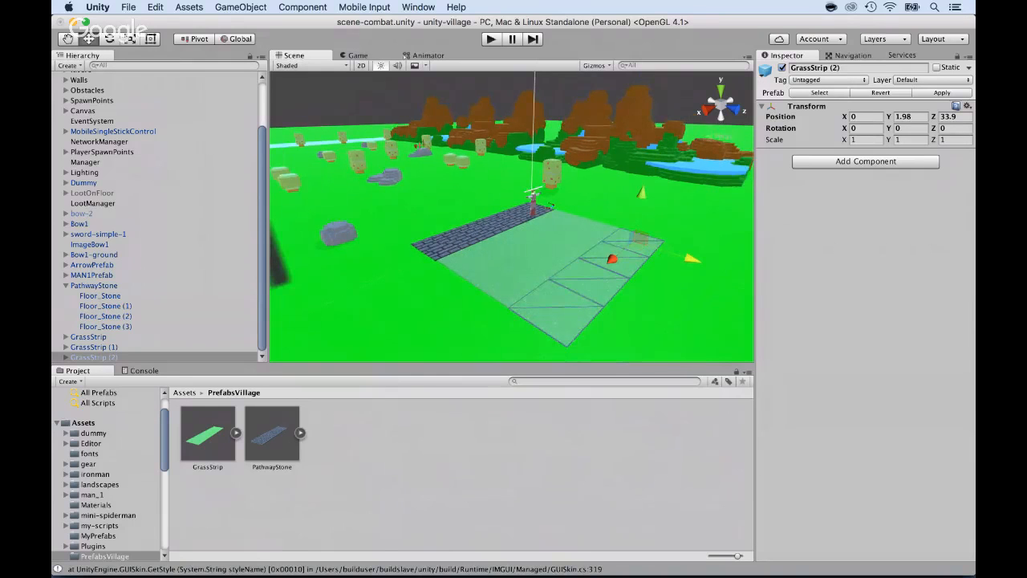
Duplicate PathwayStone and move the copy to the far side of the grass at Z 45.4
{"action": "left_click", "coordinate": [94, 285]}
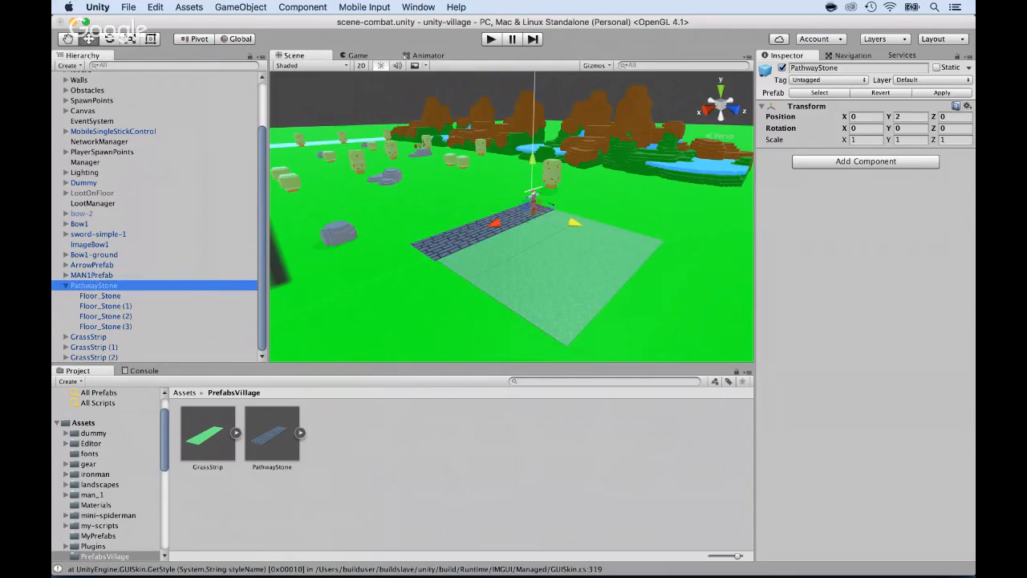
{"action": "key", "text": "super+d"}
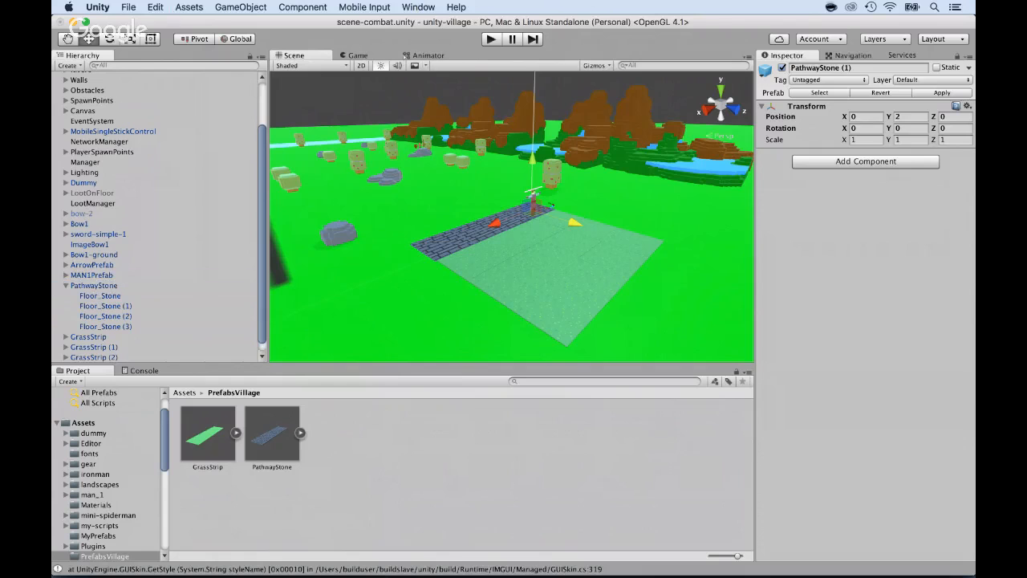
{"action": "left_click_drag", "start_coordinate": [574, 222], "coordinate": [749, 277]}
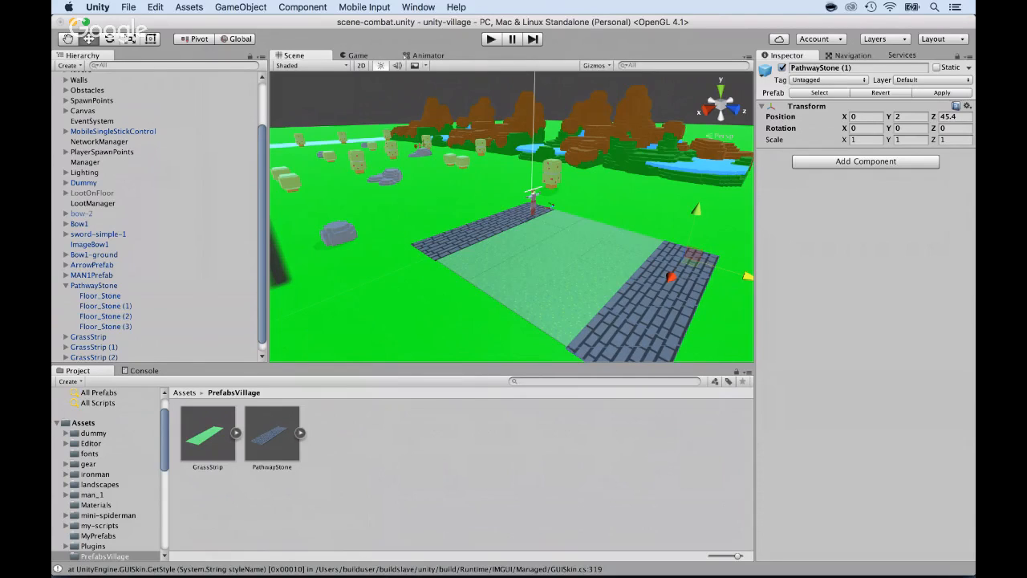
{"action": "scroll", "coordinate": [511, 216], "scroll_direction": "down", "scroll_amount": 3}
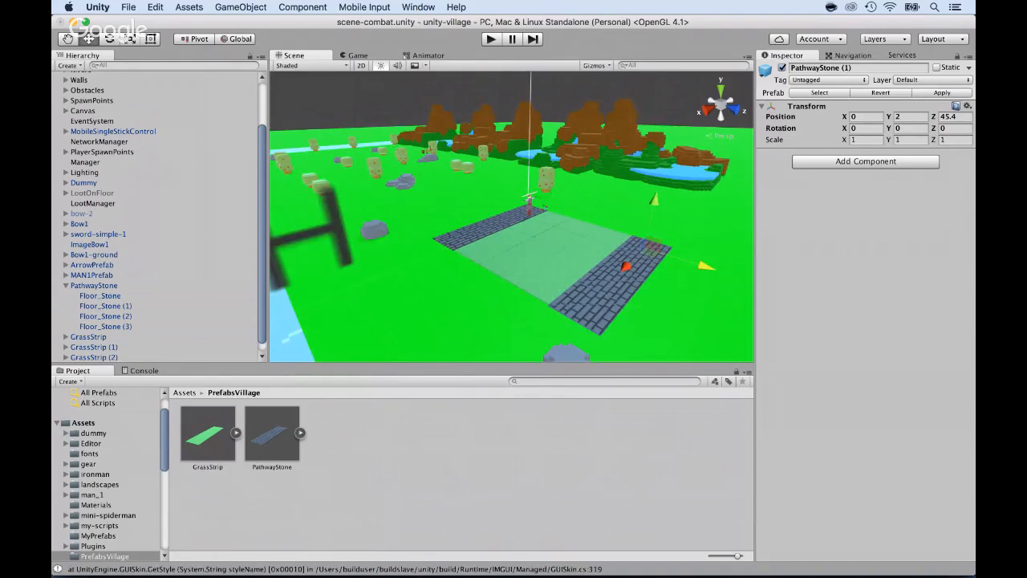
Duplicate the far stone path, rotate the copy 90 degrees about Y, and move it against the end of the grass at X -11.3
{"action": "key", "text": "super+d"}
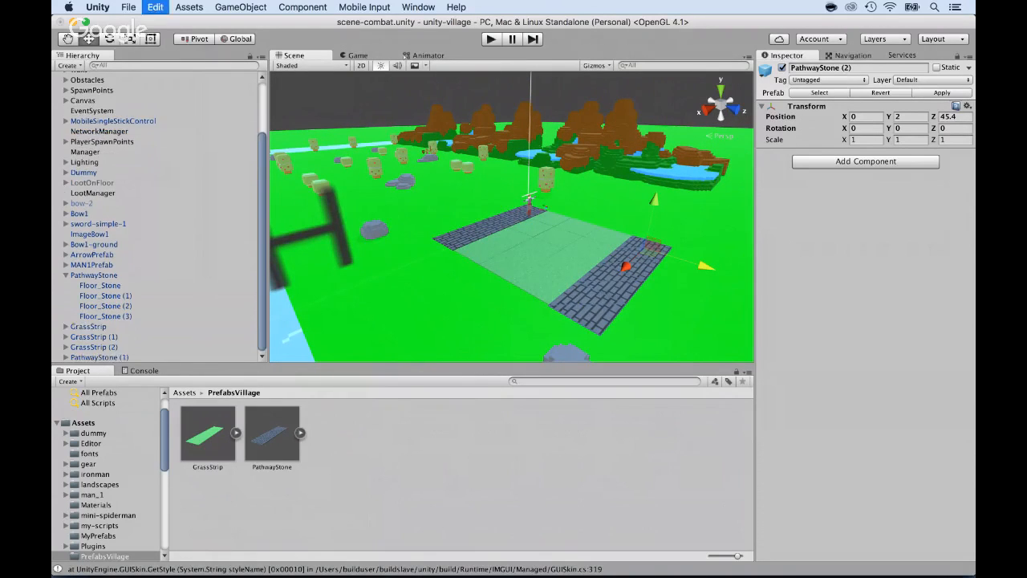
{"action": "left_click_drag", "start_coordinate": [626, 266], "coordinate": [665, 230]}
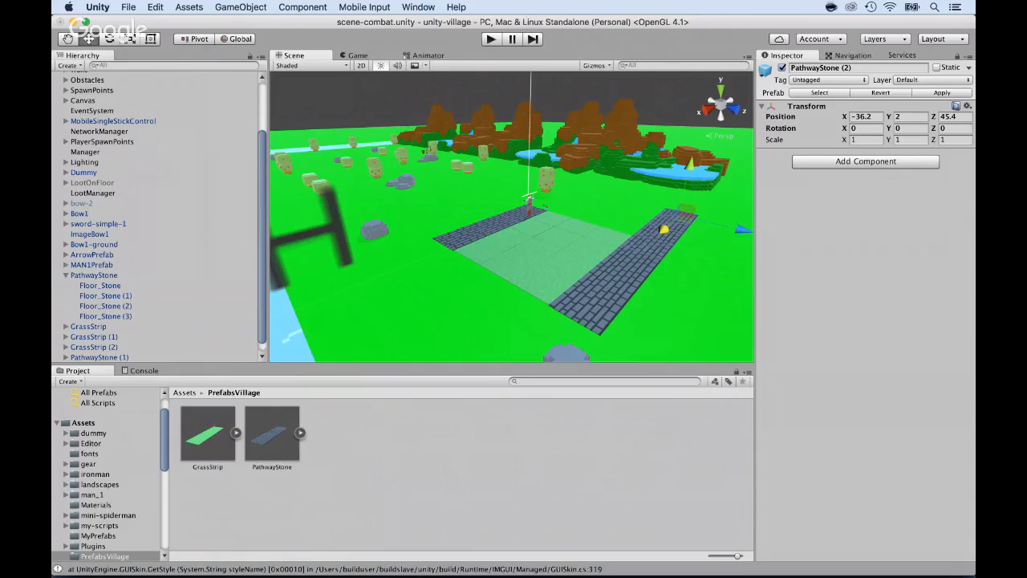
{"action": "left_click", "coordinate": [909, 128]}
{"action": "type", "text": "90"}
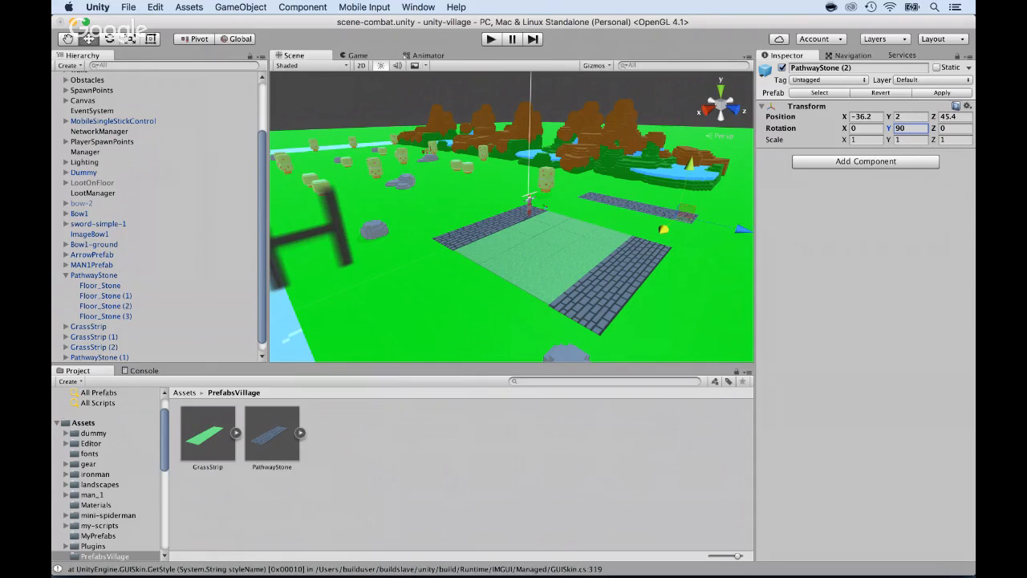
{"action": "left_click_drag", "start_coordinate": [663, 230], "coordinate": [639, 254]}
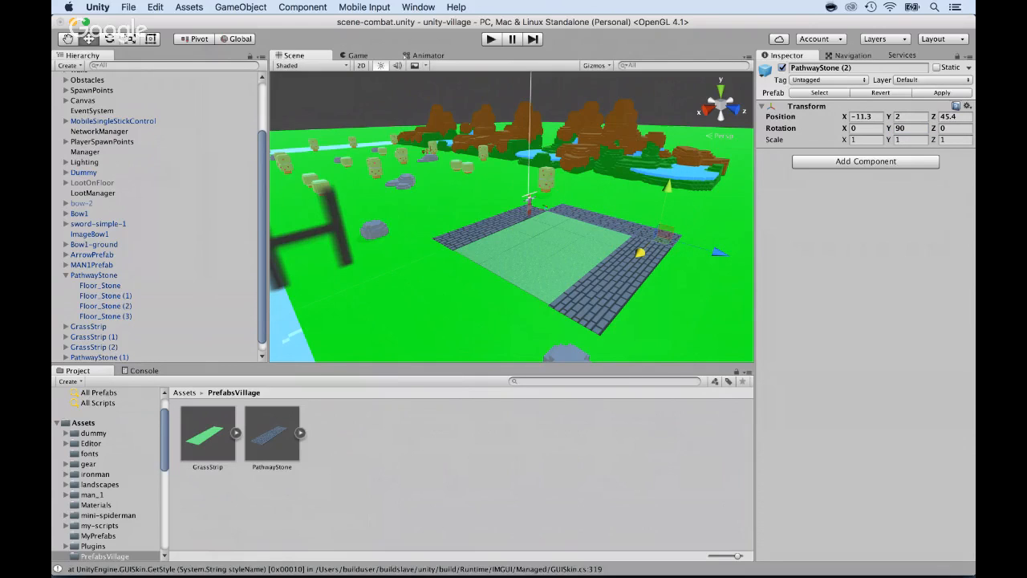
Extend the crossing stone path in both directions with two more copies of the rotated strip, at Z -6.2 and Z 85
{"action": "left_click_drag", "start_coordinate": [719, 252], "coordinate": [576, 213]}
{"action": "key", "text": "super+d"}
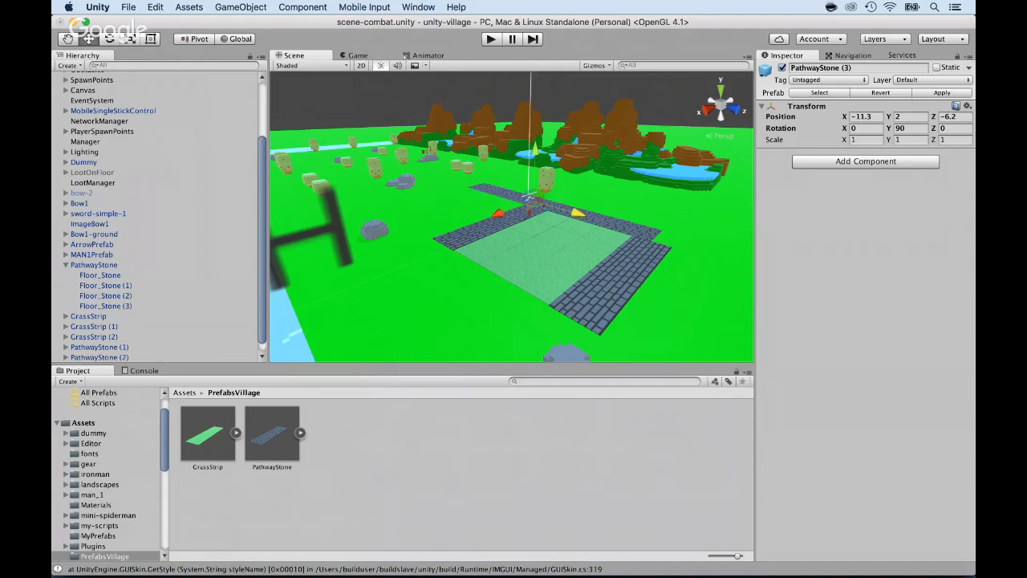
{"action": "key", "text": "super+d"}
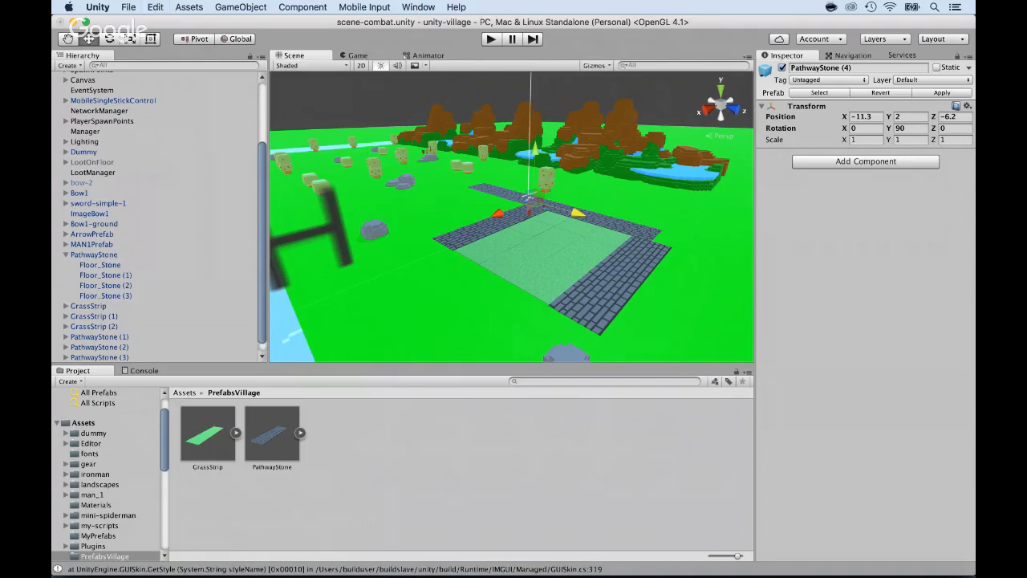
{"action": "left_click_drag", "start_coordinate": [577, 213], "coordinate": [740, 259]}
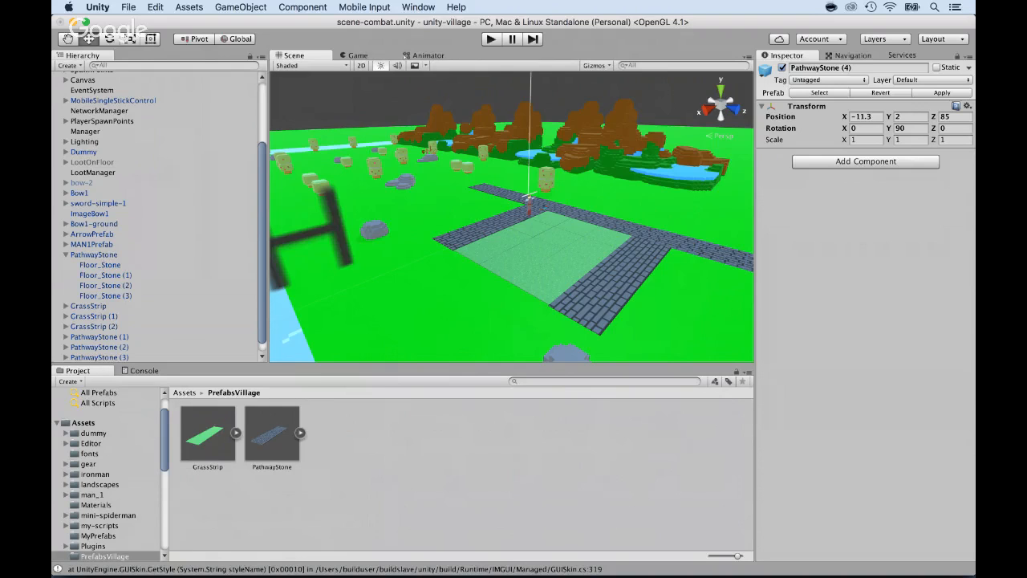
{"action": "scroll", "coordinate": [157, 215], "scroll_direction": "down", "scroll_amount": 1}
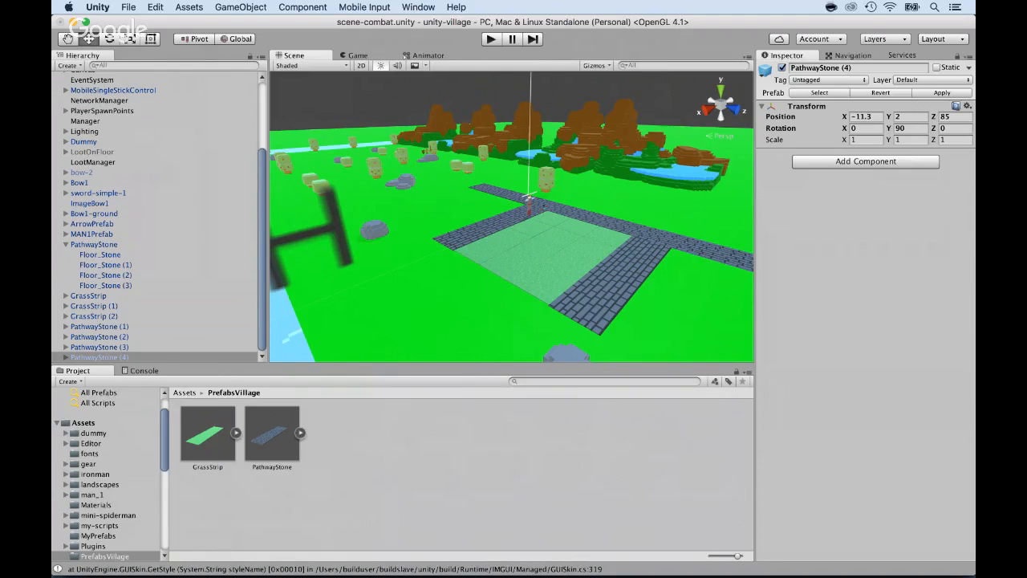
Create an empty game object in the scene
{"action": "left_click", "coordinate": [113, 90]}
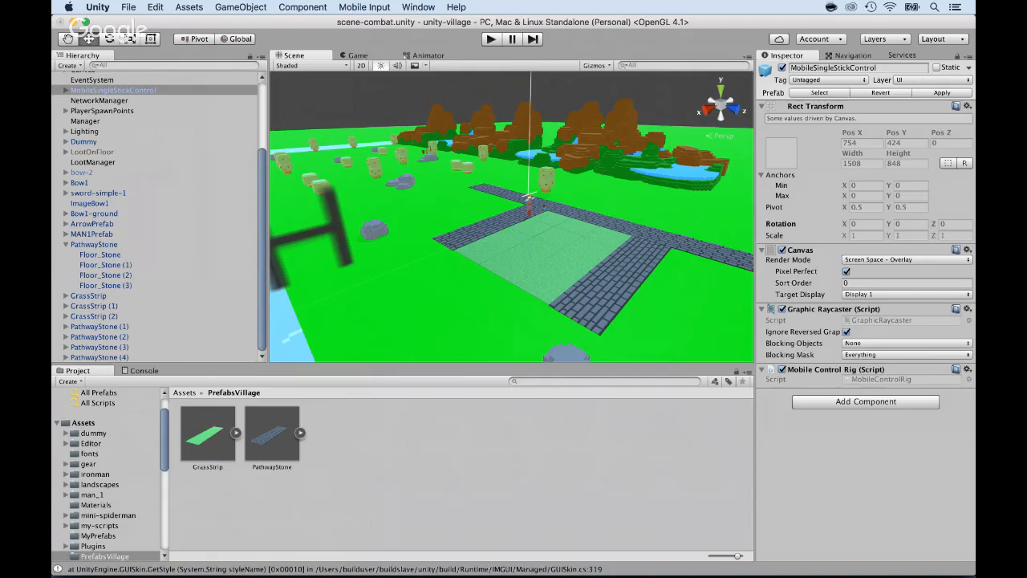
{"action": "scroll", "coordinate": [157, 217], "scroll_direction": "up", "scroll_amount": 5}
{"action": "left_click", "coordinate": [241, 8]}
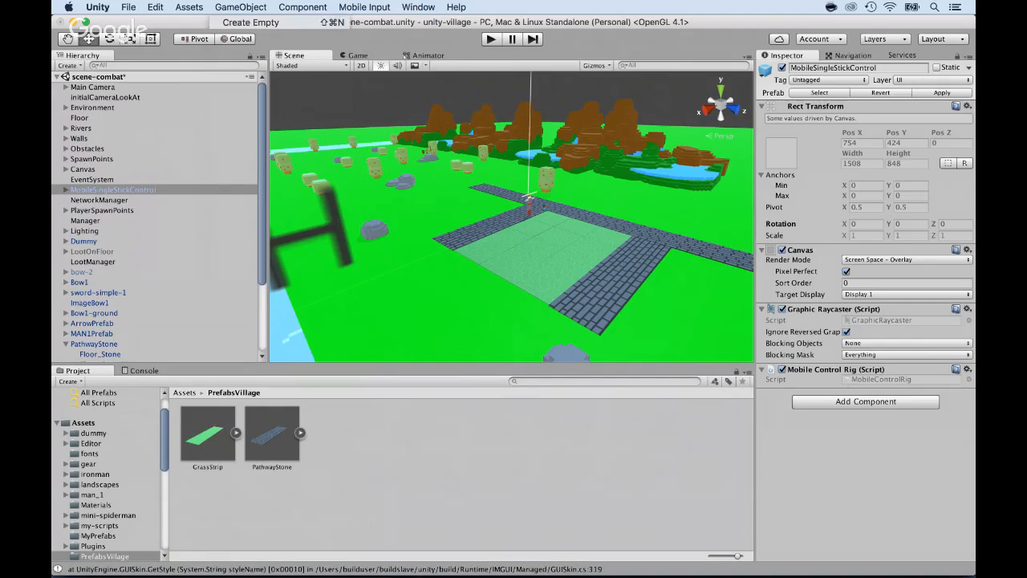
Create an empty game object in the scene and name it Village
{"action": "left_click", "coordinate": [250, 23]}
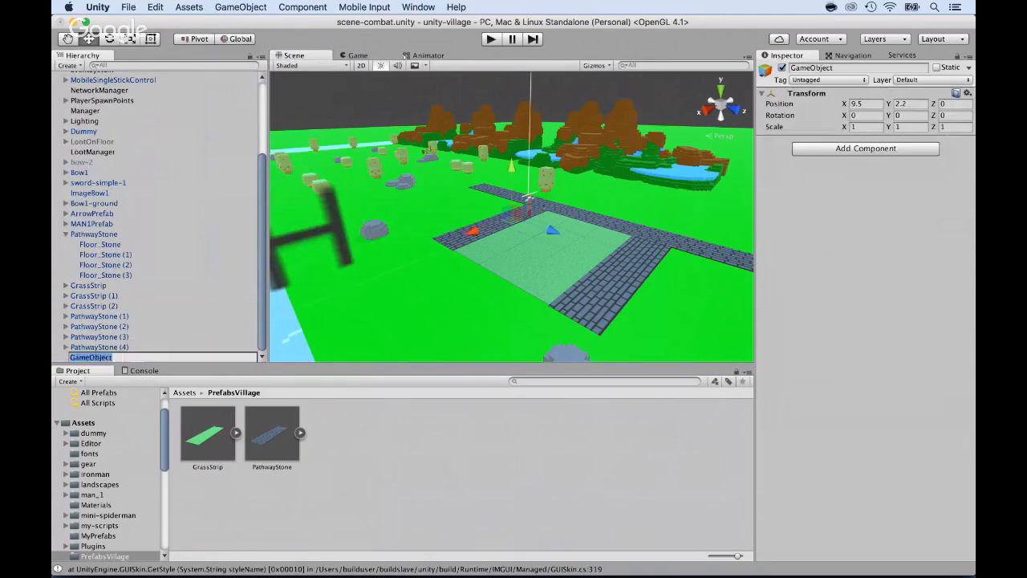
{"action": "key", "text": "Return"}
{"action": "type", "text": "Village"}
{"action": "key", "text": "Return"}
Parent all the GrassStrip and PathwayStone objects, including the original PathwayStone, under the Village object
{"action": "left_click", "coordinate": [100, 347]}
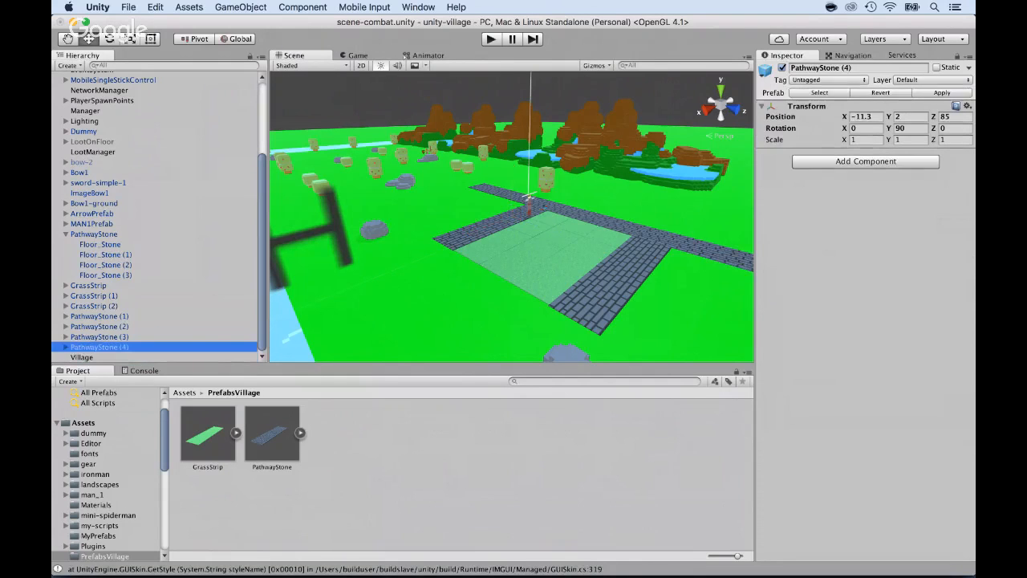
{"action": "left_click", "coordinate": [88, 285], "text": "shift"}
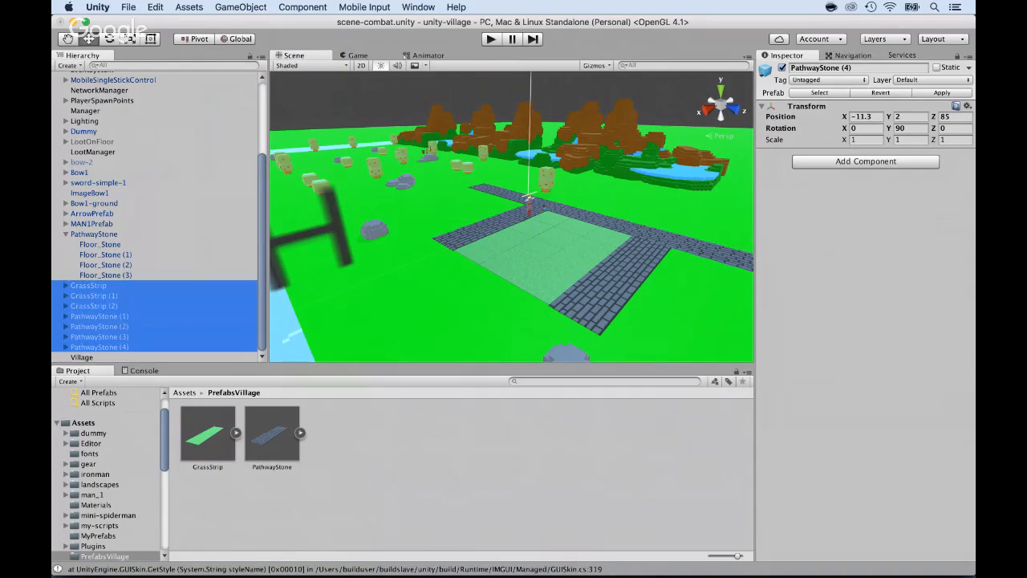
{"action": "left_click_drag", "start_coordinate": [88, 289], "coordinate": [85, 357]}
{"action": "left_click", "coordinate": [94, 234]}
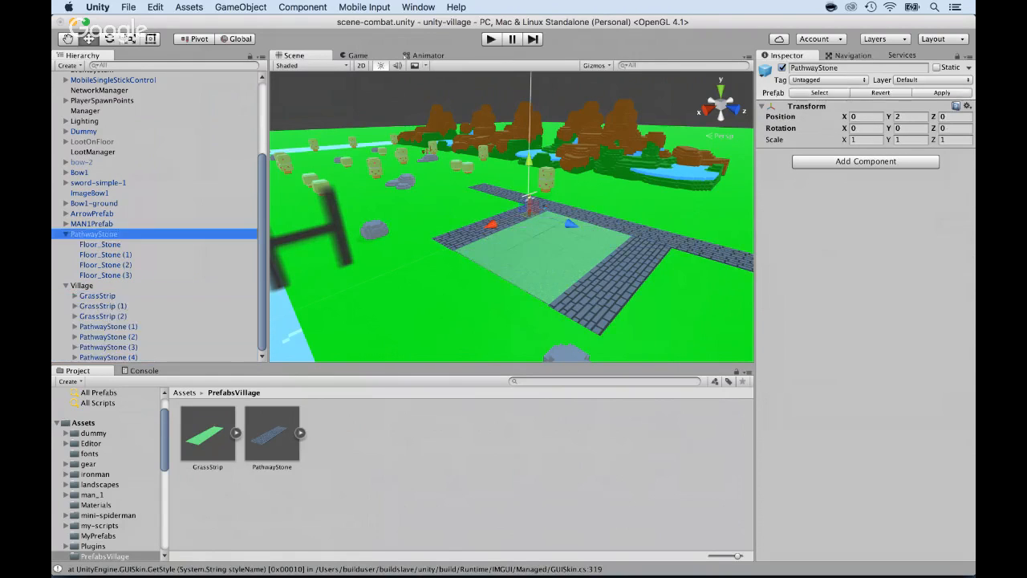
{"action": "key", "text": "Left"}
{"action": "left_click_drag", "start_coordinate": [94, 275], "coordinate": [89, 288]}
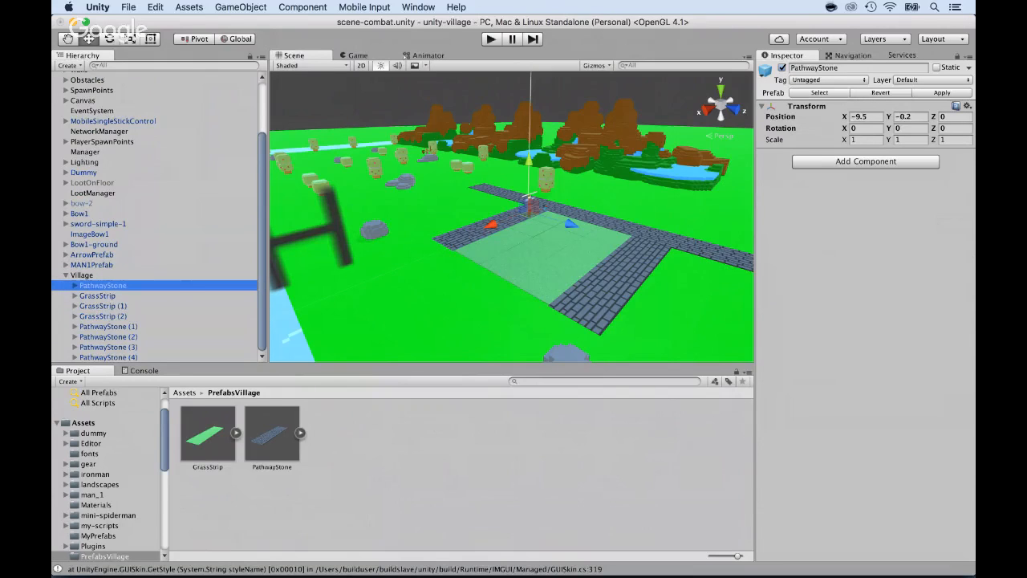
{"action": "left_click", "coordinate": [81, 274]}
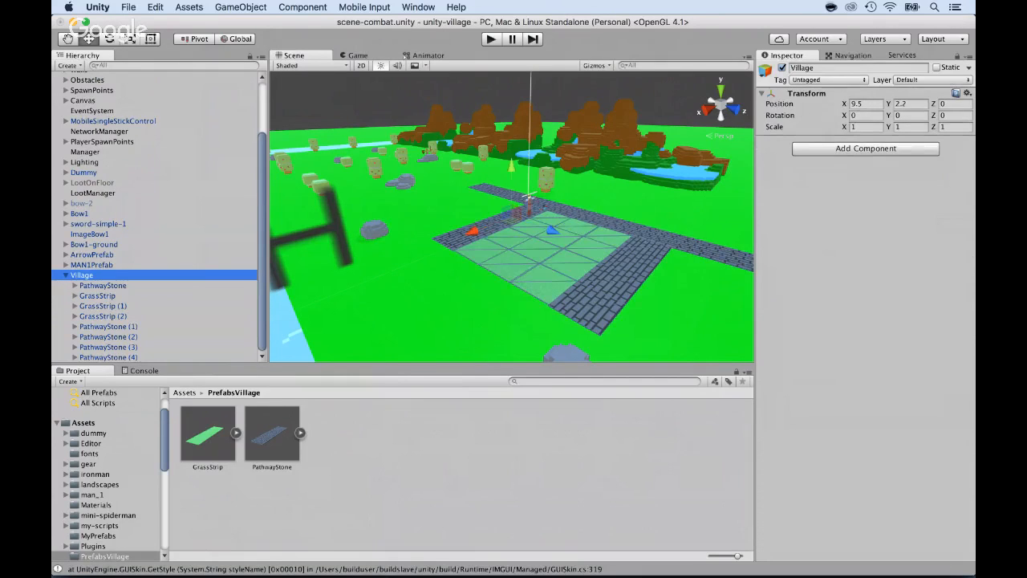
Duplicate PathwayStone (2) to (4) and move the copies to X 36.3, along the opposite edge of the grass
{"action": "scroll", "coordinate": [564, 200], "scroll_direction": "up", "scroll_amount": 5}
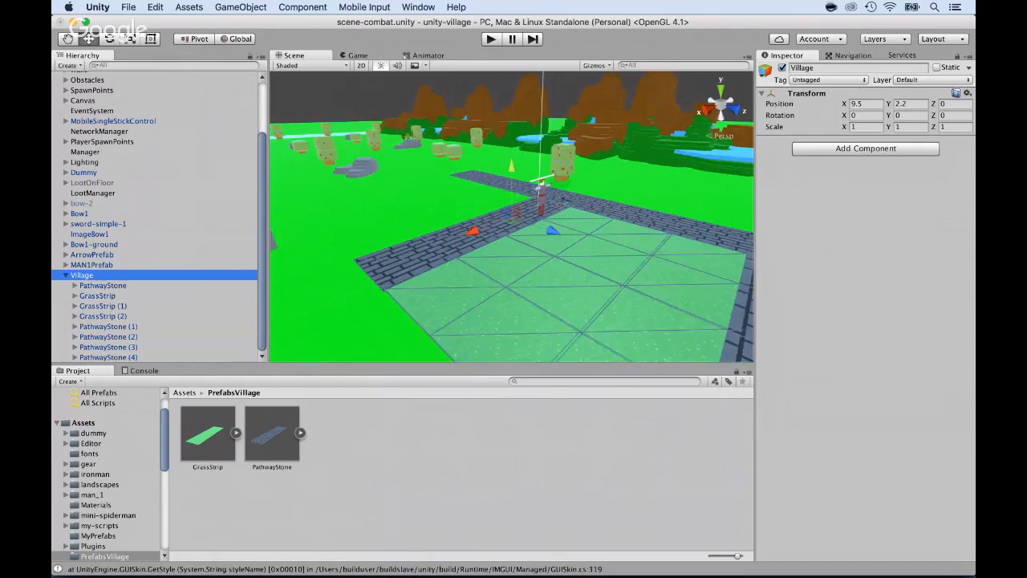
{"action": "left_click_drag", "start_coordinate": [565, 200], "coordinate": [564, 201], "text": "alt"}
{"action": "left_click", "coordinate": [565, 201]}
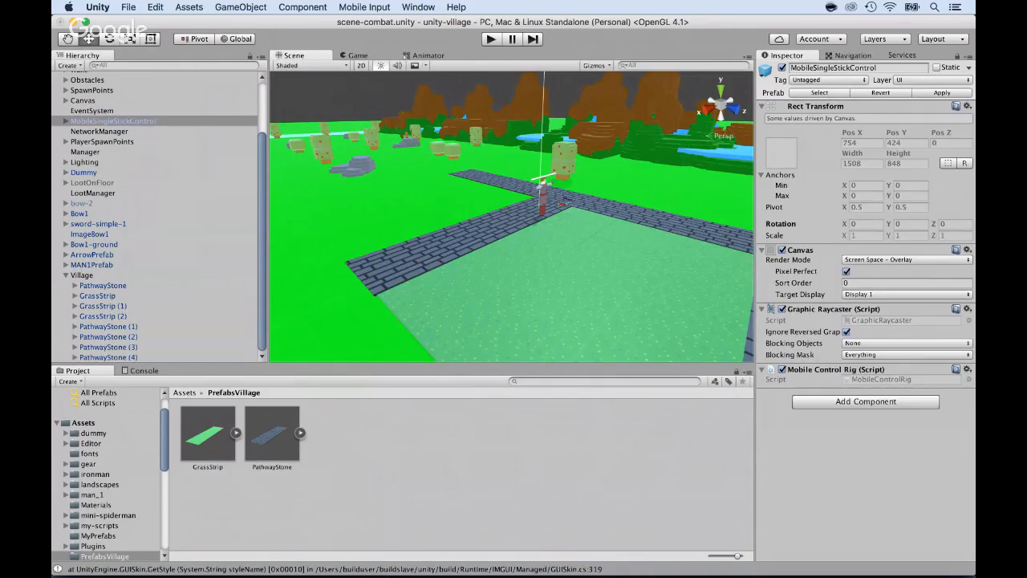
{"action": "left_click", "coordinate": [96, 295]}
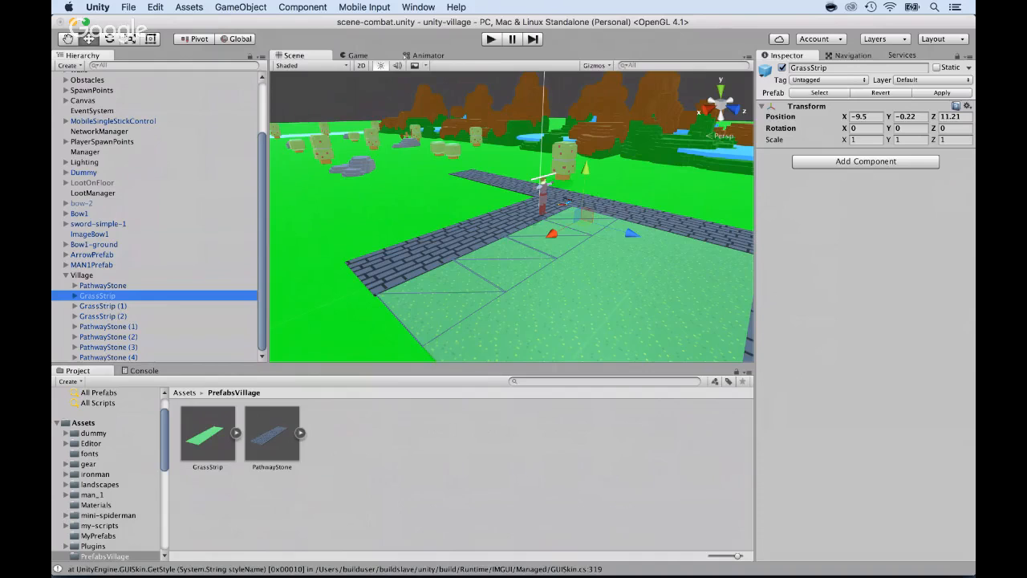
{"action": "left_click", "coordinate": [109, 336]}
{"action": "left_click", "coordinate": [108, 357], "text": "shift"}
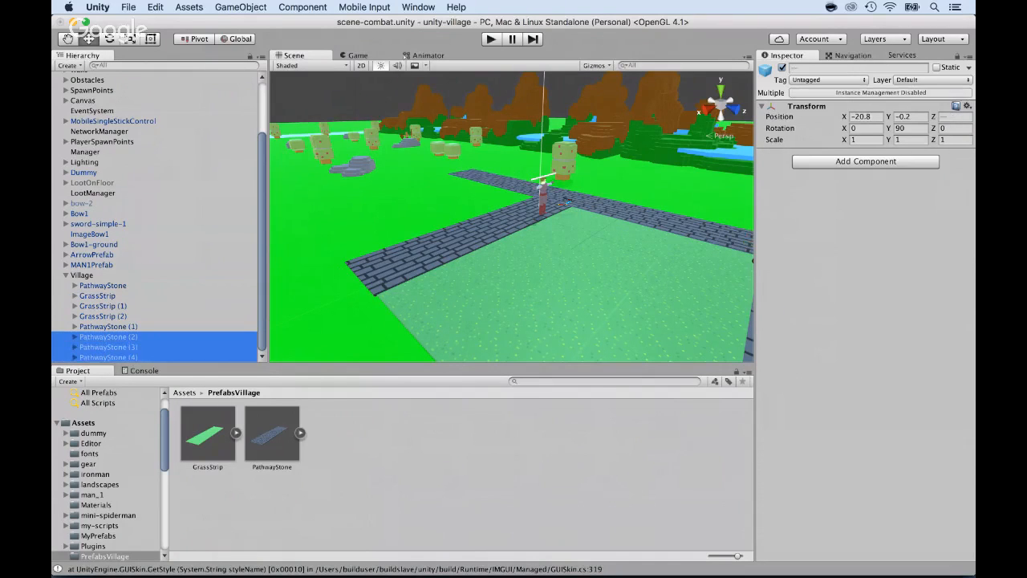
{"action": "key", "text": "super+d"}
{"action": "scroll", "coordinate": [511, 217], "scroll_direction": "down", "scroll_amount": 5}
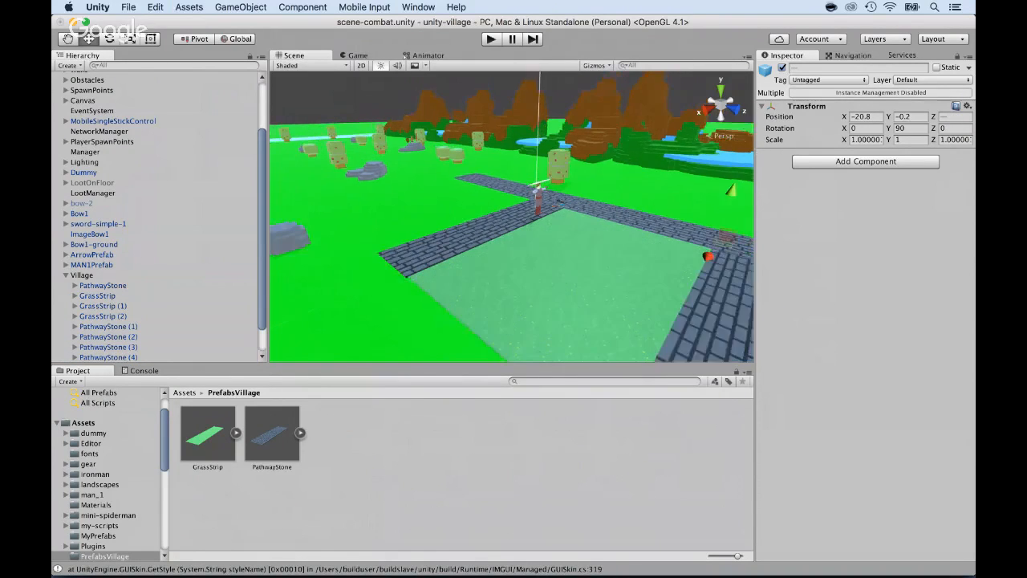
{"action": "left_click_drag", "start_coordinate": [634, 248], "coordinate": [536, 300]}
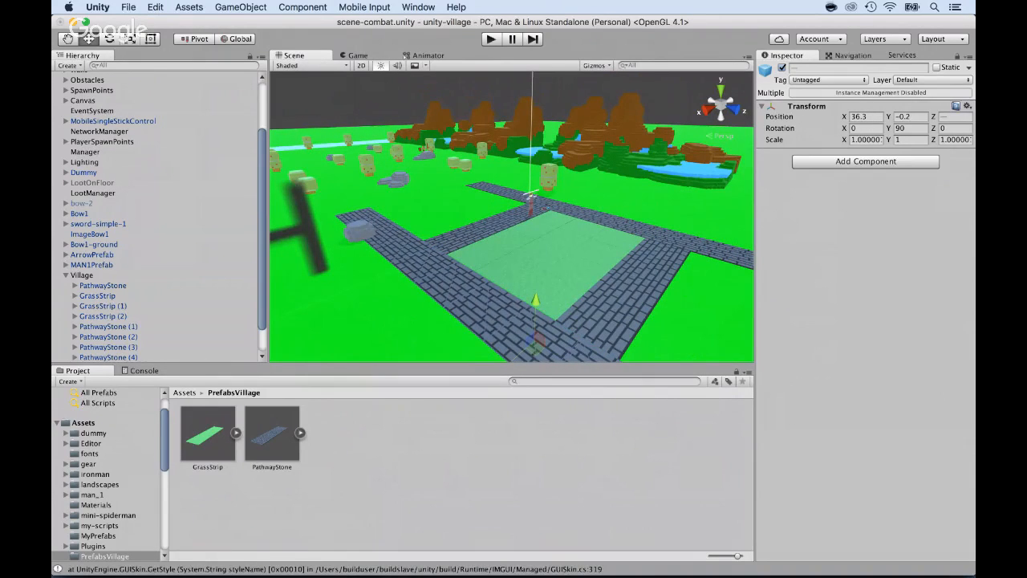
Duplicate the three grass strips and move the copies along Z into the area beyond the far crossing pathway
{"action": "left_click", "coordinate": [97, 295]}
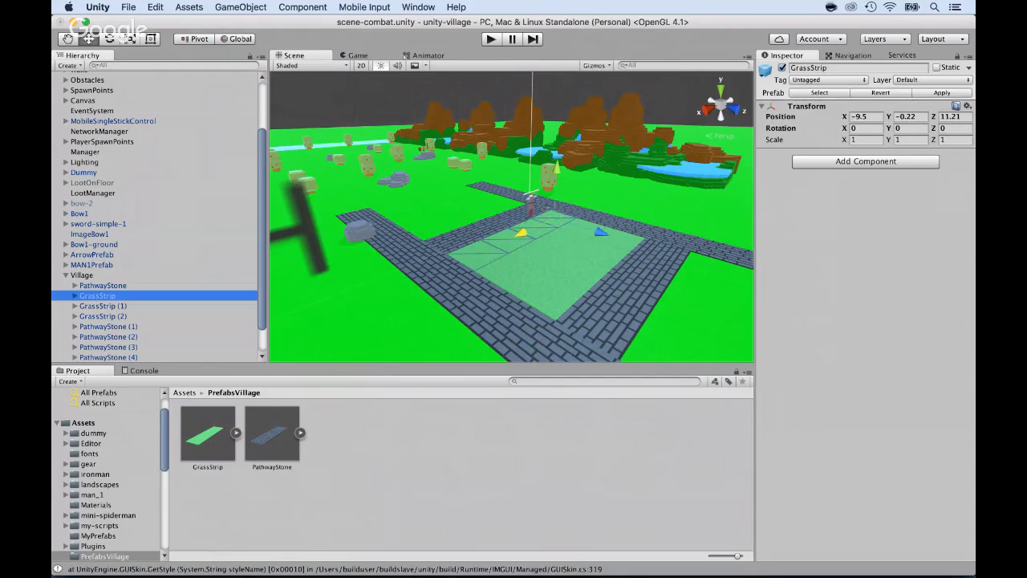
{"action": "left_click", "coordinate": [103, 316], "text": "shift"}
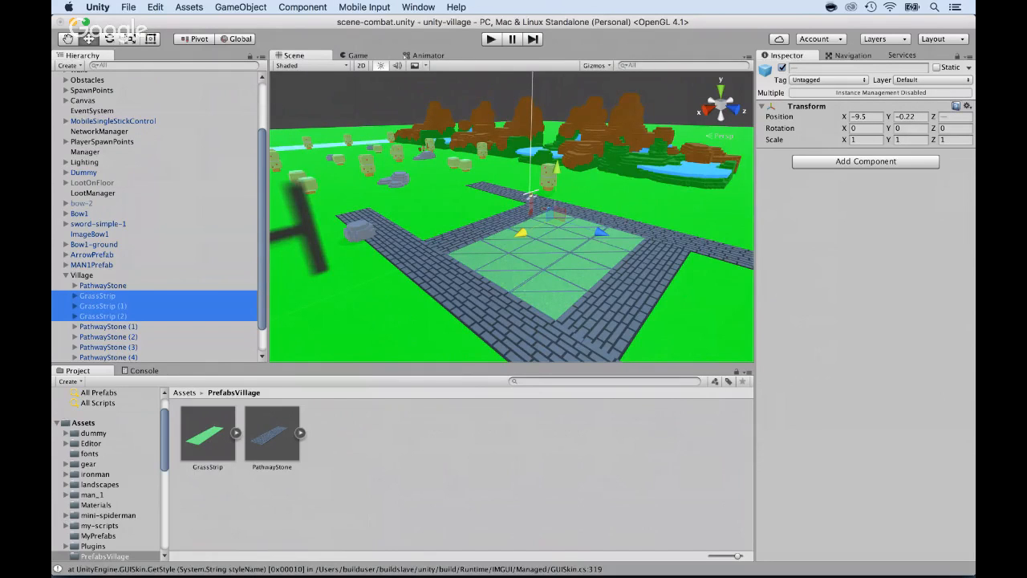
{"action": "key", "text": "super+d"}
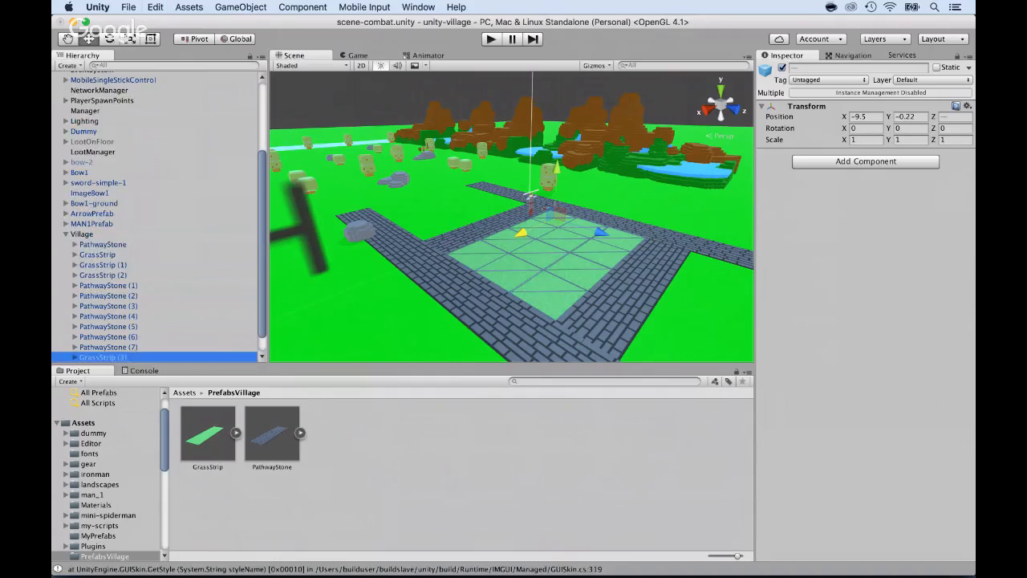
{"action": "left_click_drag", "start_coordinate": [647, 246], "coordinate": [775, 287]}
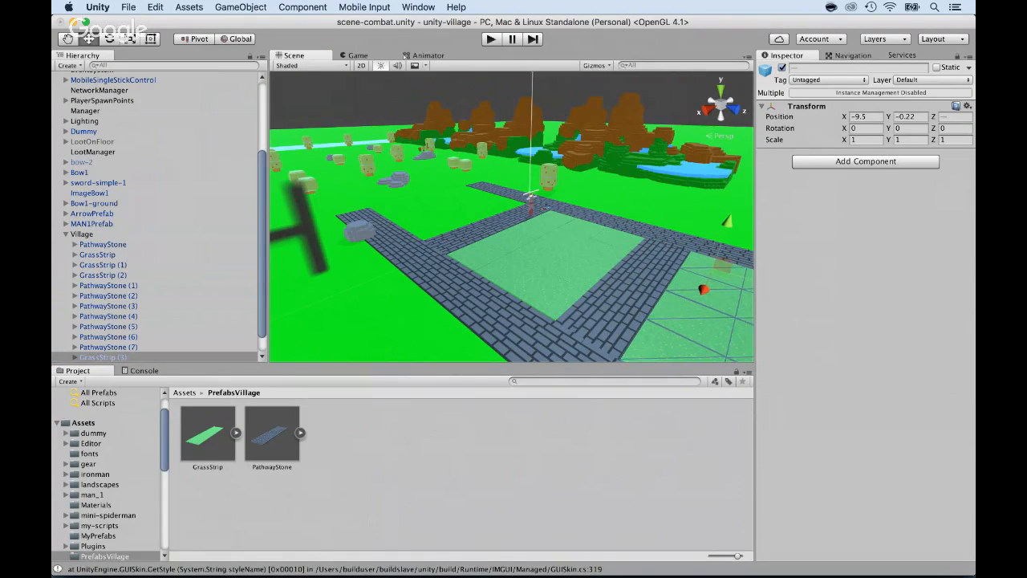
Duplicate the grass strips again and move the copies along Z to the opposite side of the original grass block
{"action": "key", "text": "super+d"}
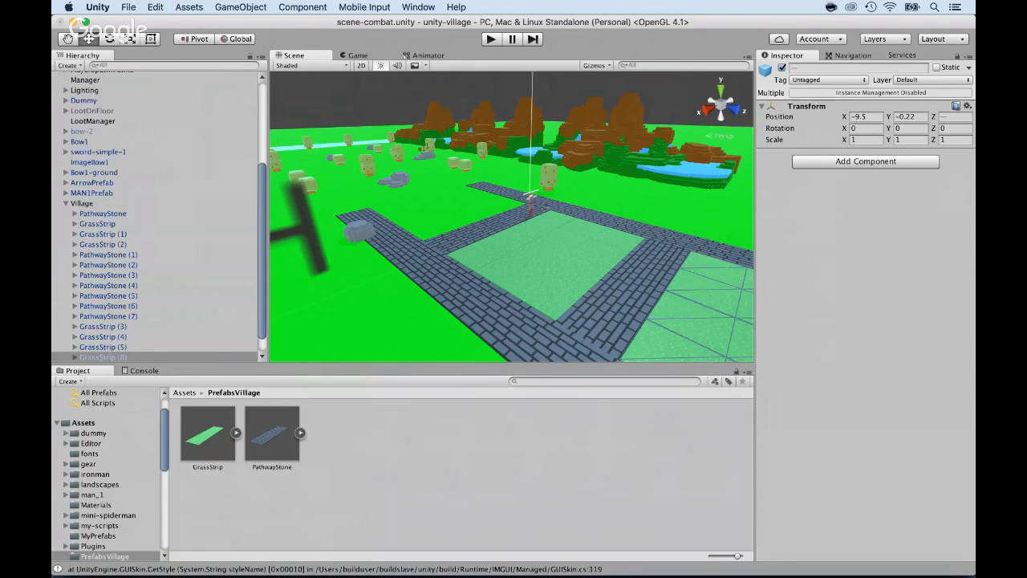
{"action": "scroll", "coordinate": [512, 217], "scroll_direction": "down", "scroll_amount": 4}
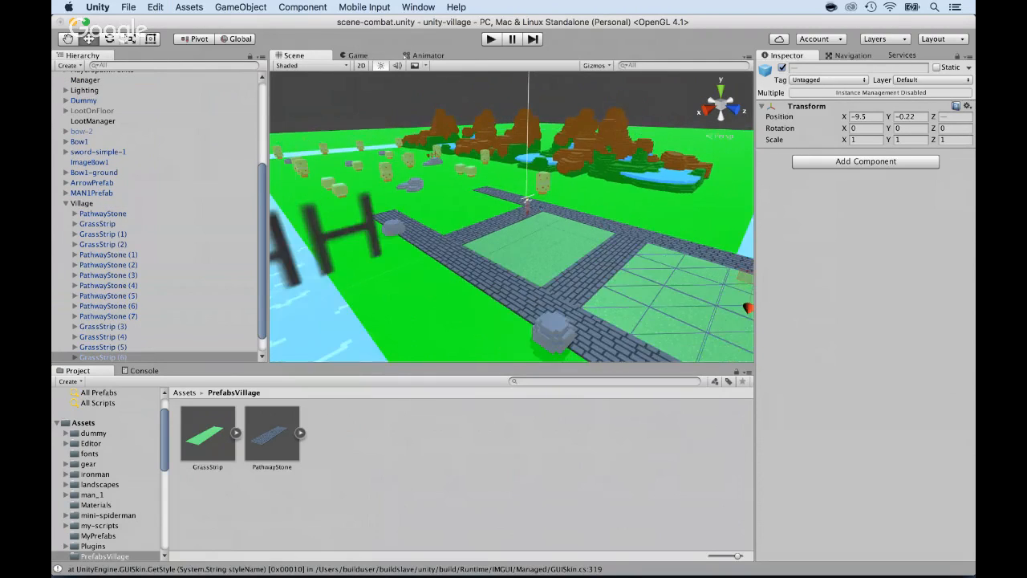
{"action": "scroll", "coordinate": [511, 216], "scroll_direction": "down", "scroll_amount": 3}
{"action": "scroll", "coordinate": [512, 216], "scroll_direction": "down", "scroll_amount": 2}
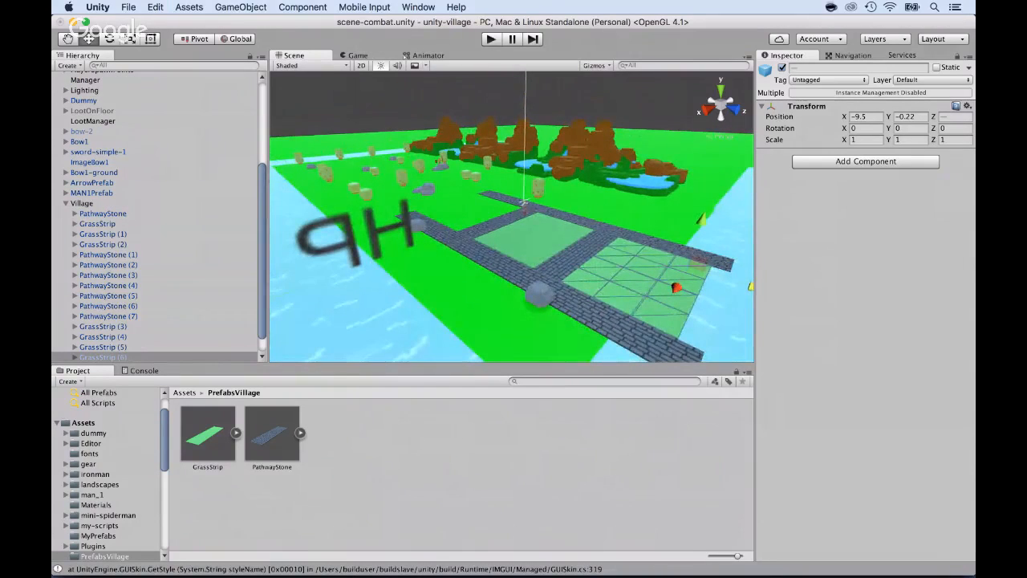
{"action": "left_click_drag", "start_coordinate": [749, 285], "coordinate": [549, 219]}
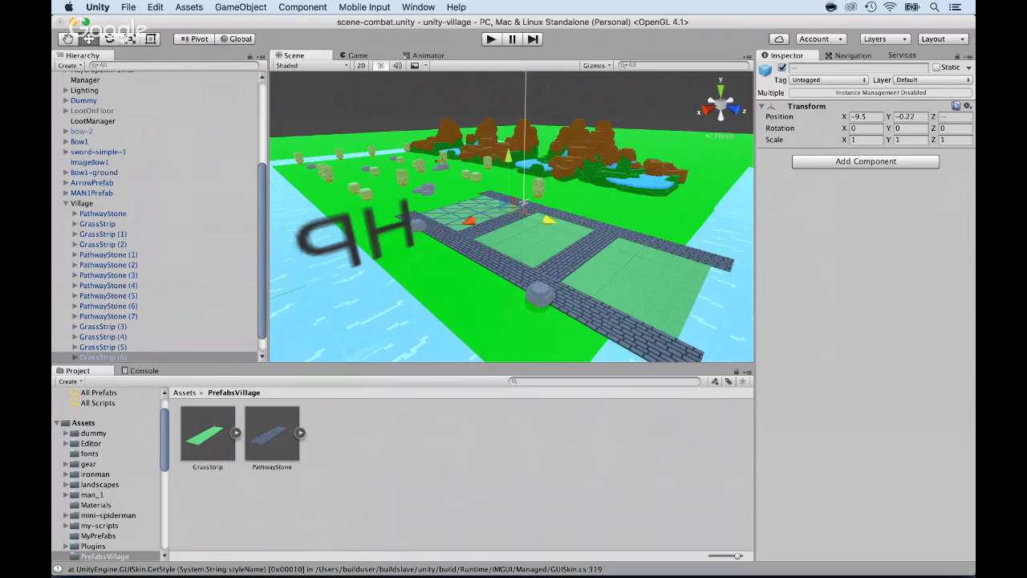
{"action": "scroll", "coordinate": [549, 219], "scroll_direction": "up", "scroll_amount": 10}
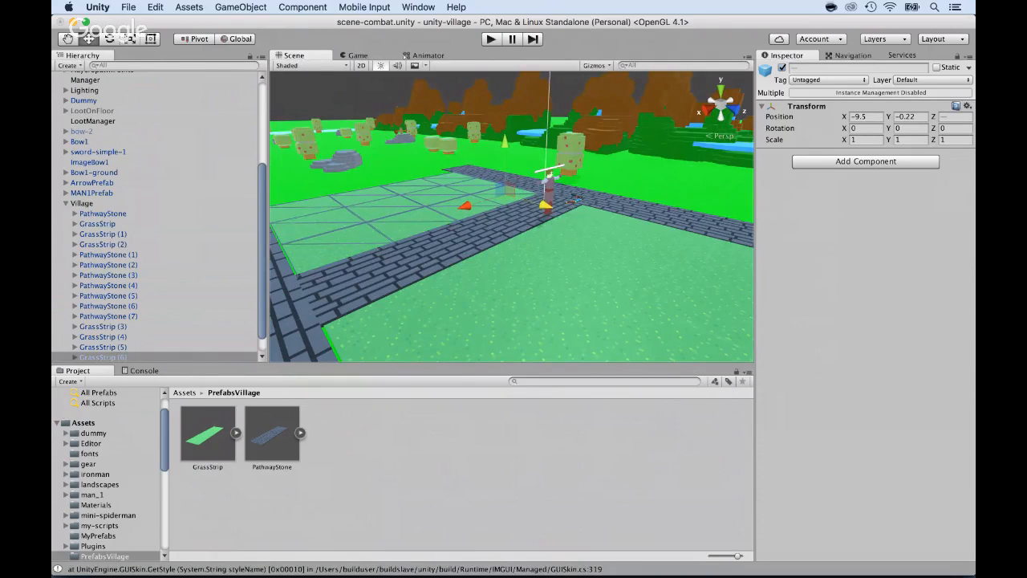
Examine the game view framing and the Main Camera's settings
{"action": "key", "text": "super+2"}
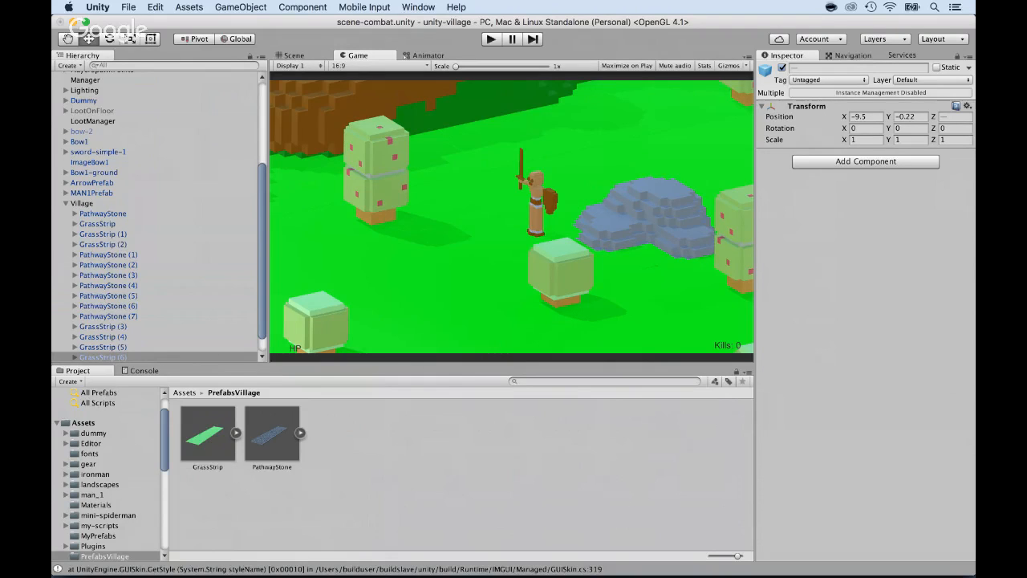
{"action": "scroll", "coordinate": [156, 213], "scroll_direction": "up", "scroll_amount": 5}
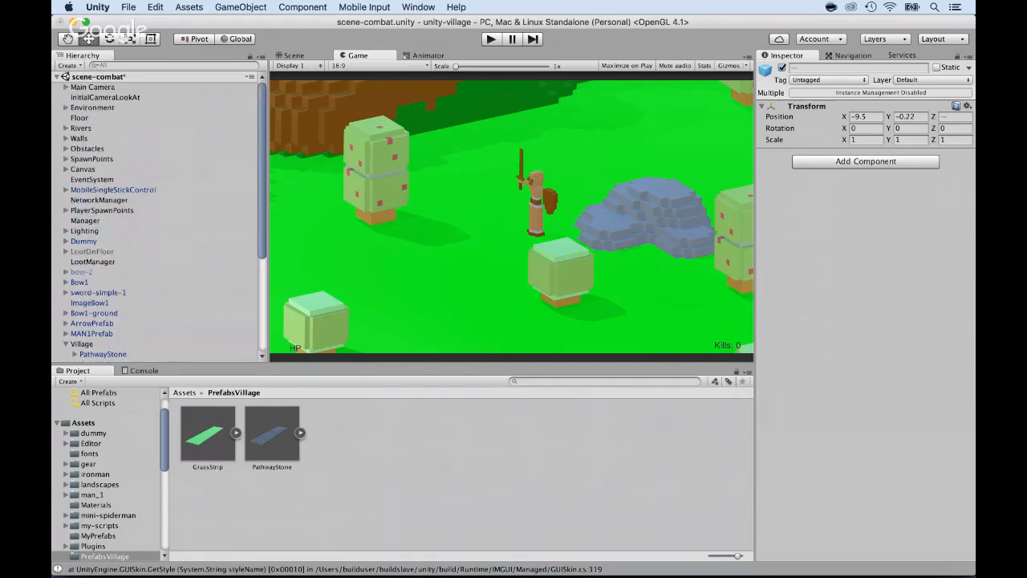
{"action": "left_click", "coordinate": [93, 87]}
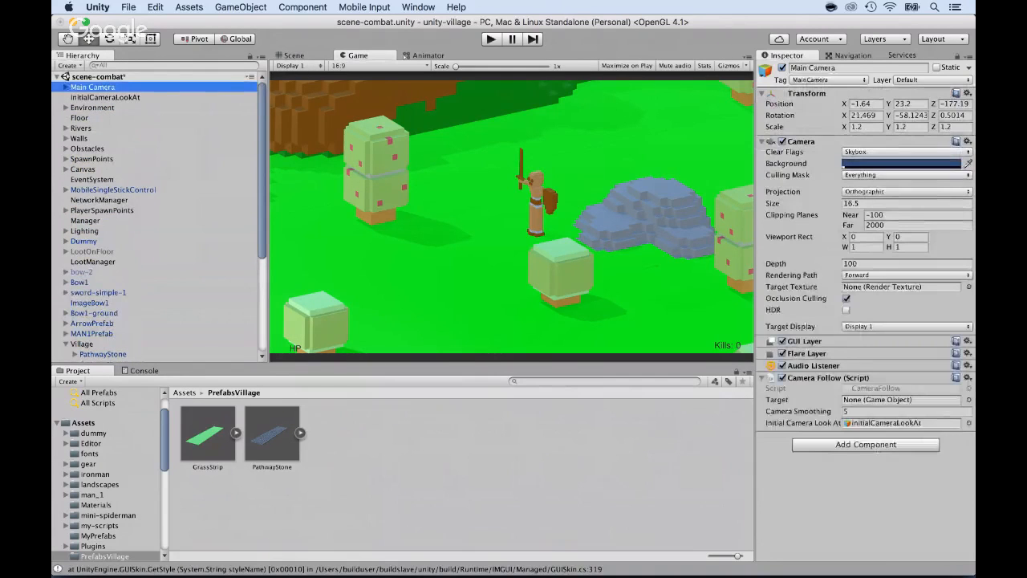
{"action": "scroll", "coordinate": [156, 212], "scroll_direction": "down", "scroll_amount": 1}
{"action": "scroll", "coordinate": [157, 213], "scroll_direction": "down", "scroll_amount": 3}
{"action": "scroll", "coordinate": [157, 213], "scroll_direction": "up", "scroll_amount": 5}
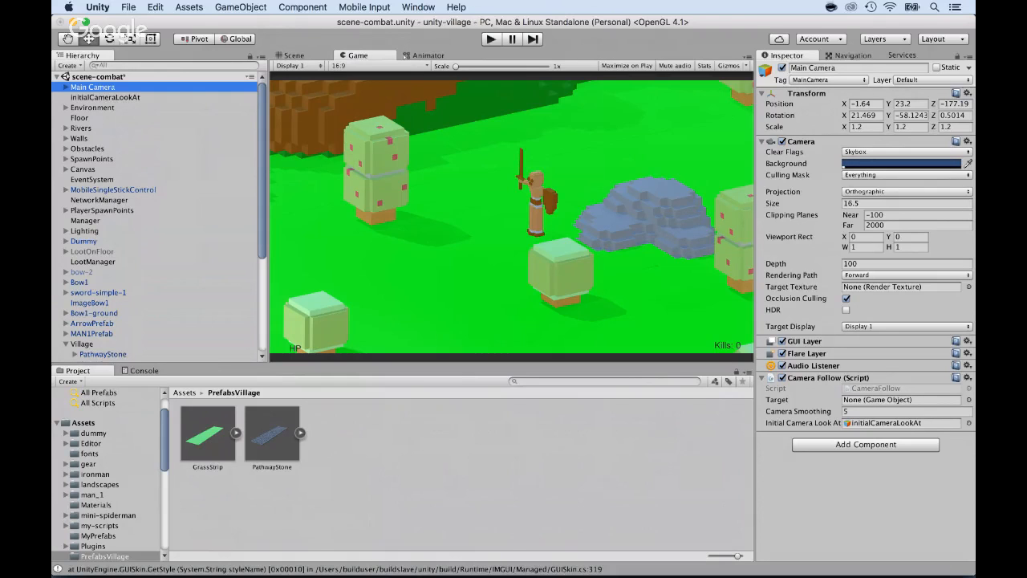
Move the Main Camera to position X 61.5, Y 24.65, Z -18.91 and check the village in the game view
{"action": "key", "text": "super+1"}
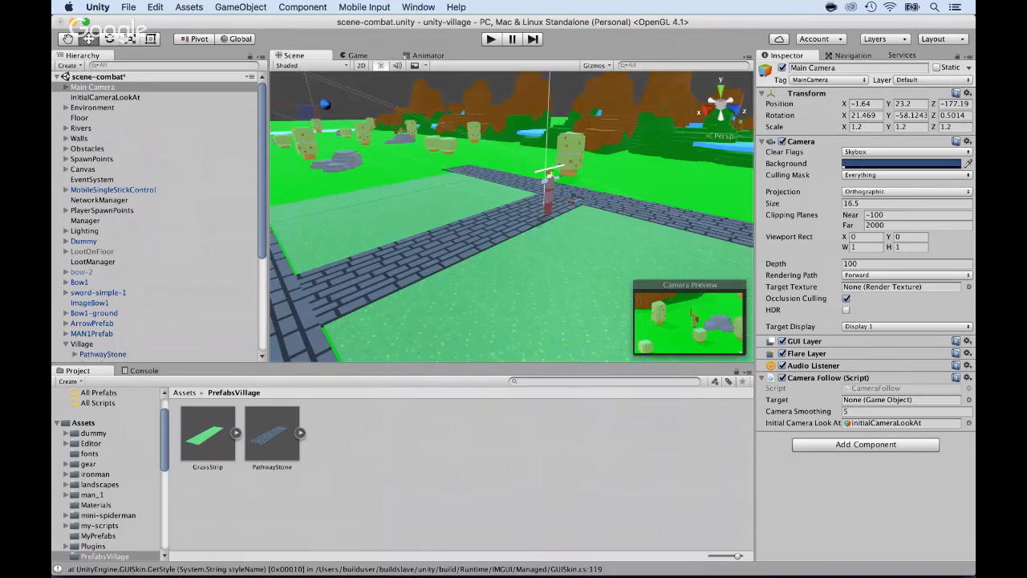
{"action": "scroll", "coordinate": [511, 216], "scroll_direction": "down", "scroll_amount": 3}
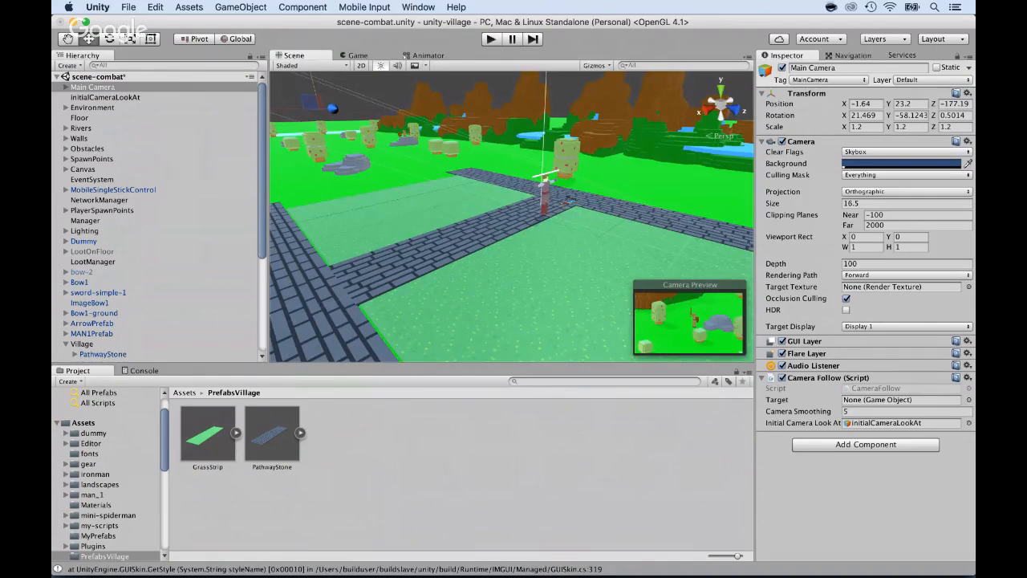
{"action": "left_click", "coordinate": [92, 87]}
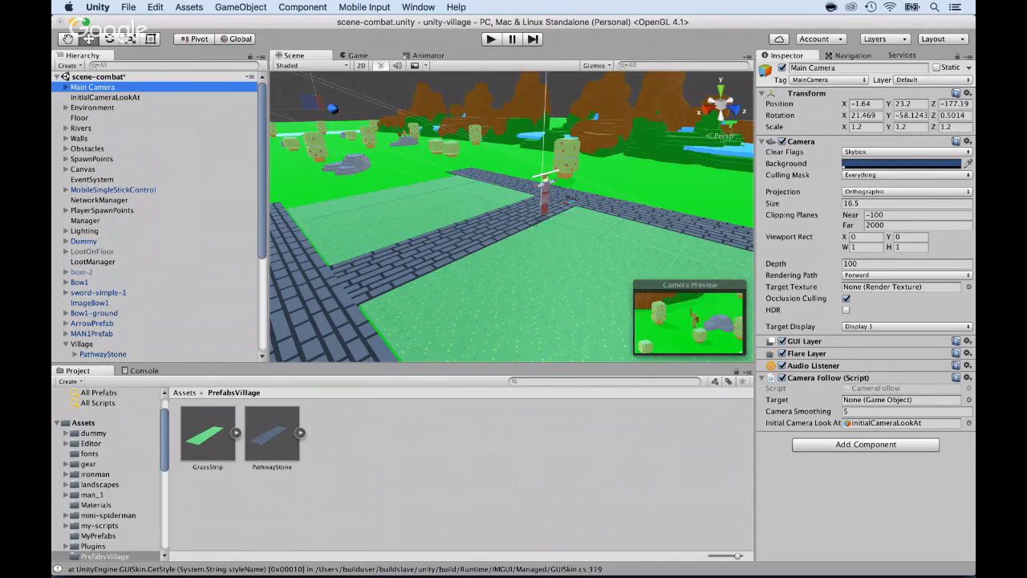
{"action": "left_click_drag", "start_coordinate": [890, 103], "coordinate": [1026, 103]}
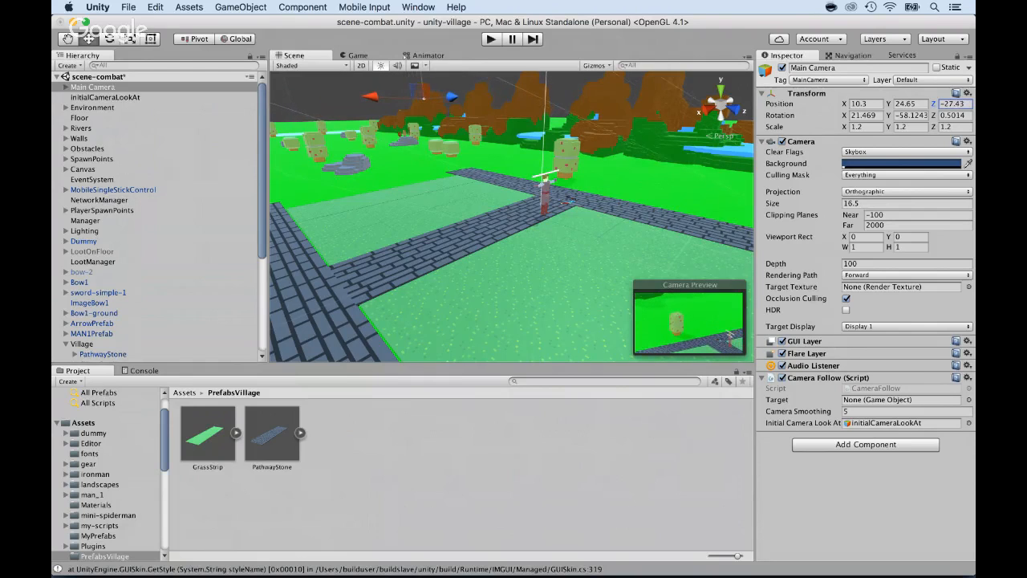
{"action": "left_click_drag", "start_coordinate": [844, 103], "coordinate": [1026, 103]}
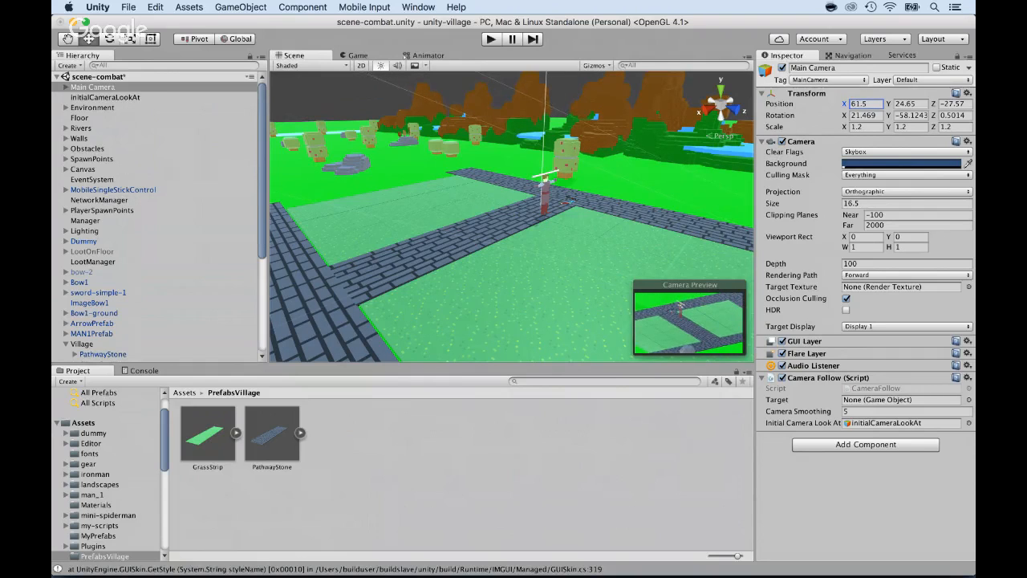
{"action": "left_click_drag", "start_coordinate": [934, 104], "coordinate": [976, 103]}
{"action": "key", "text": "super+2"}
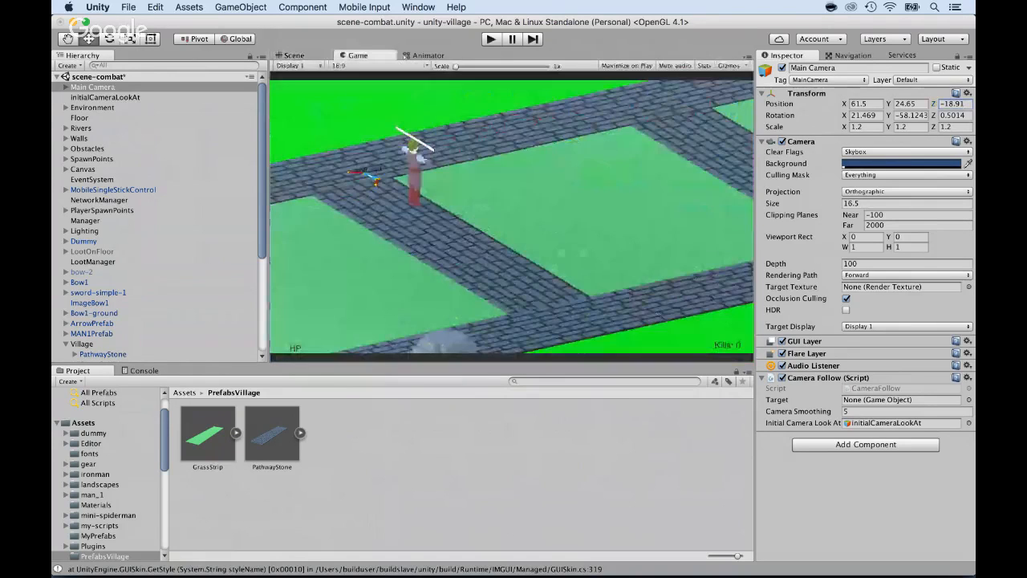
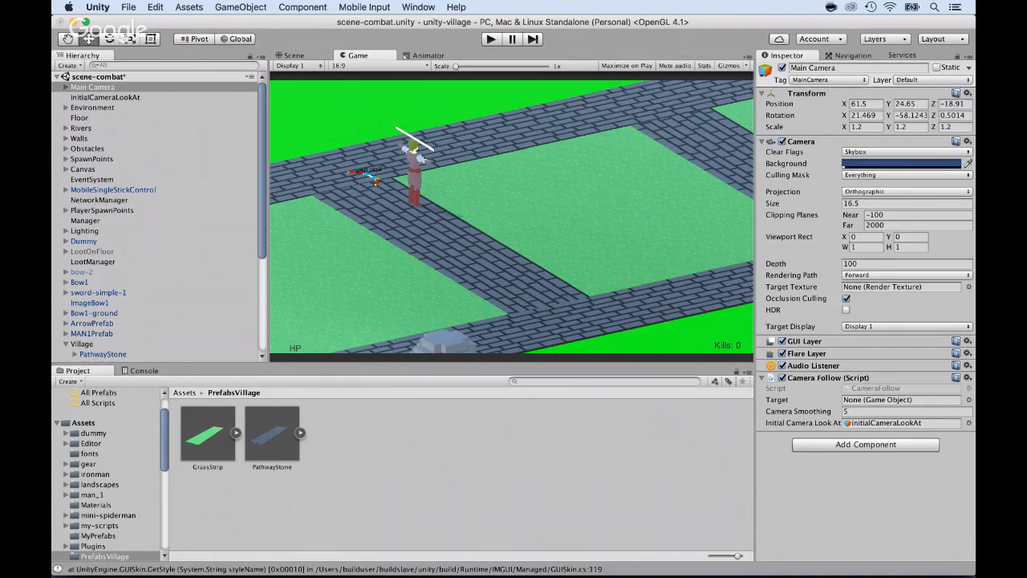
Review the Main Camera's projection options, keeping Orthographic
{"action": "left_click", "coordinate": [92, 87]}
{"action": "left_click", "coordinate": [905, 192]}
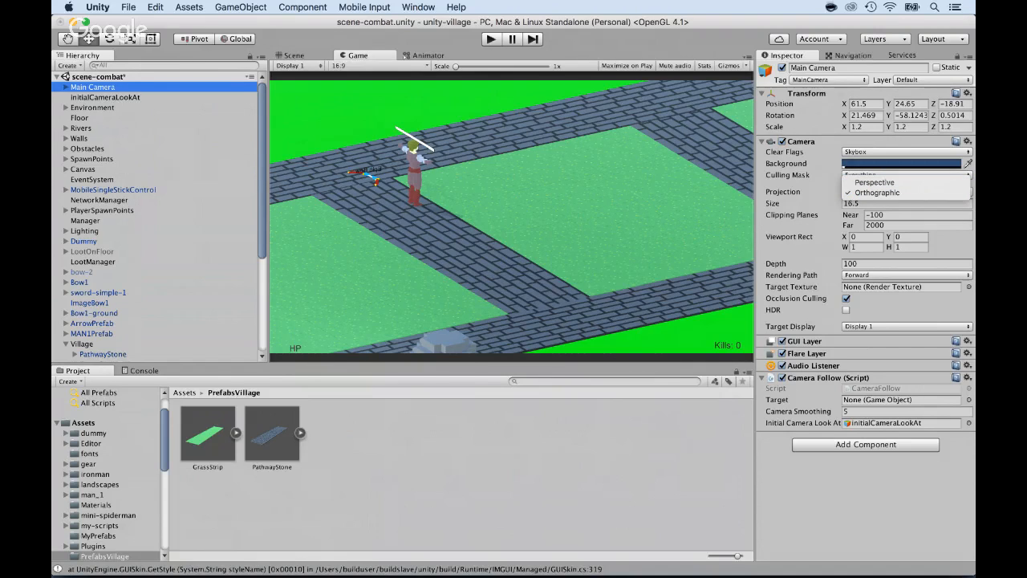
{"action": "key", "text": "Escape"}
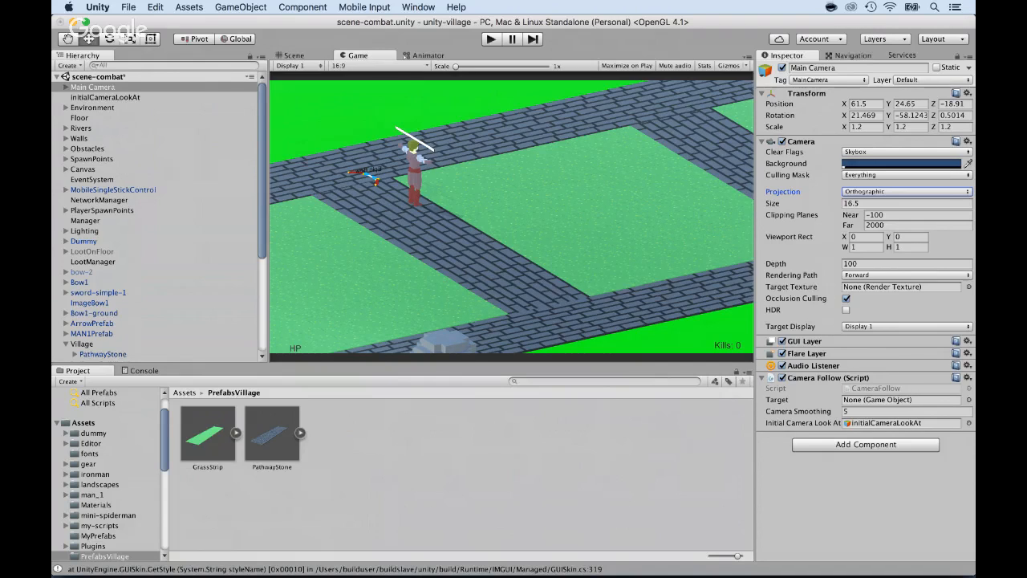
{"action": "scroll", "coordinate": [156, 216], "scroll_direction": "down", "scroll_amount": 5}
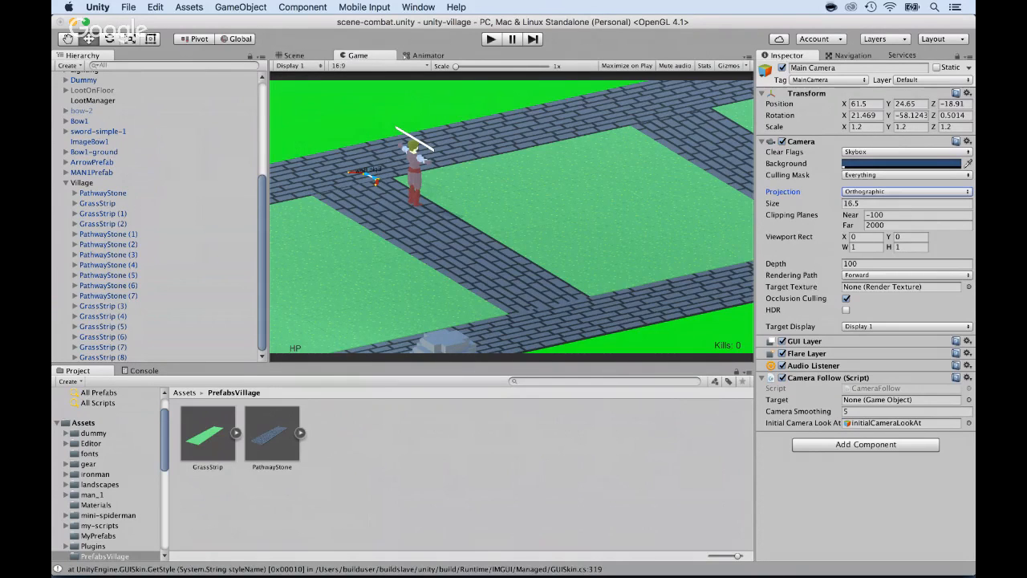
Add two instances of the Tree model from the village Others folder to the scene and select Tree (1)
{"action": "scroll", "coordinate": [111, 481], "scroll_direction": "down", "scroll_amount": 5}
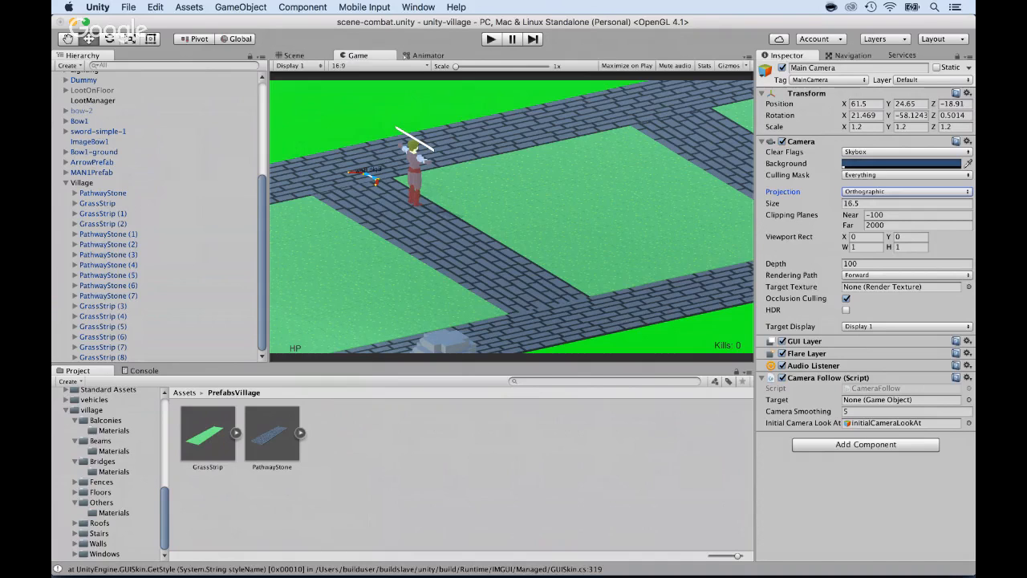
{"action": "left_click", "coordinate": [101, 501]}
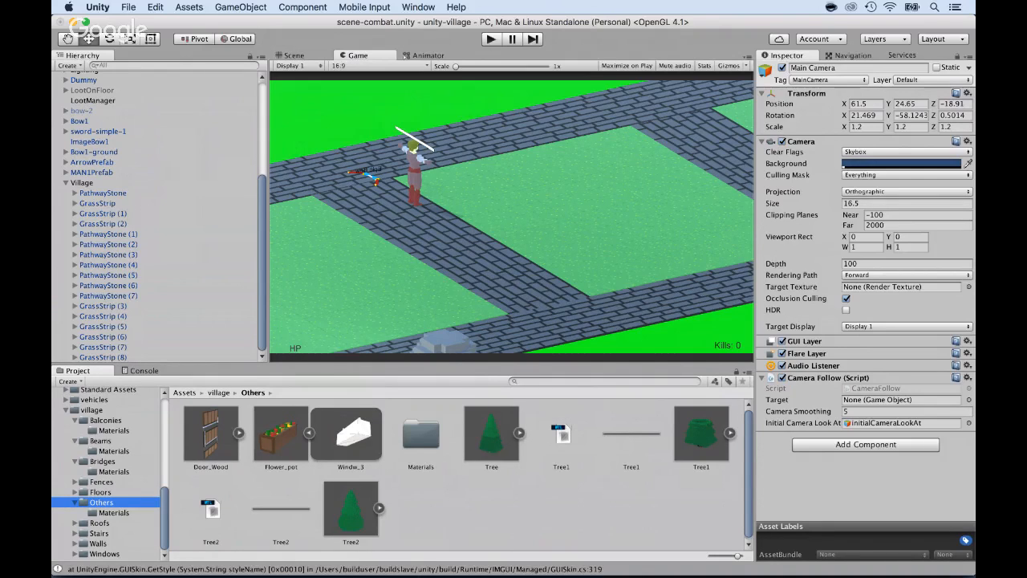
{"action": "left_click_drag", "start_coordinate": [491, 433], "coordinate": [89, 182]}
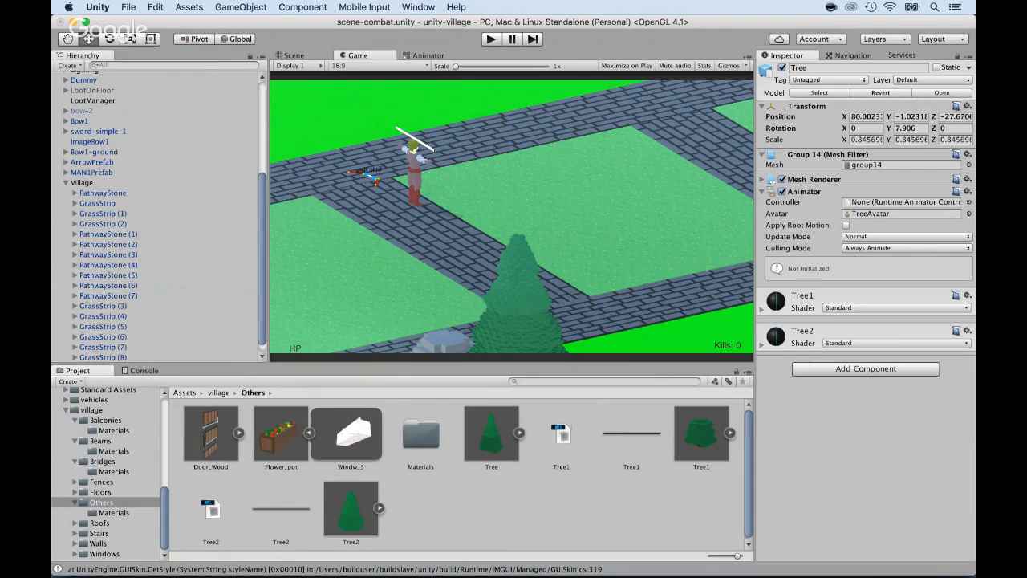
{"action": "left_click_drag", "start_coordinate": [491, 433], "coordinate": [126, 182]}
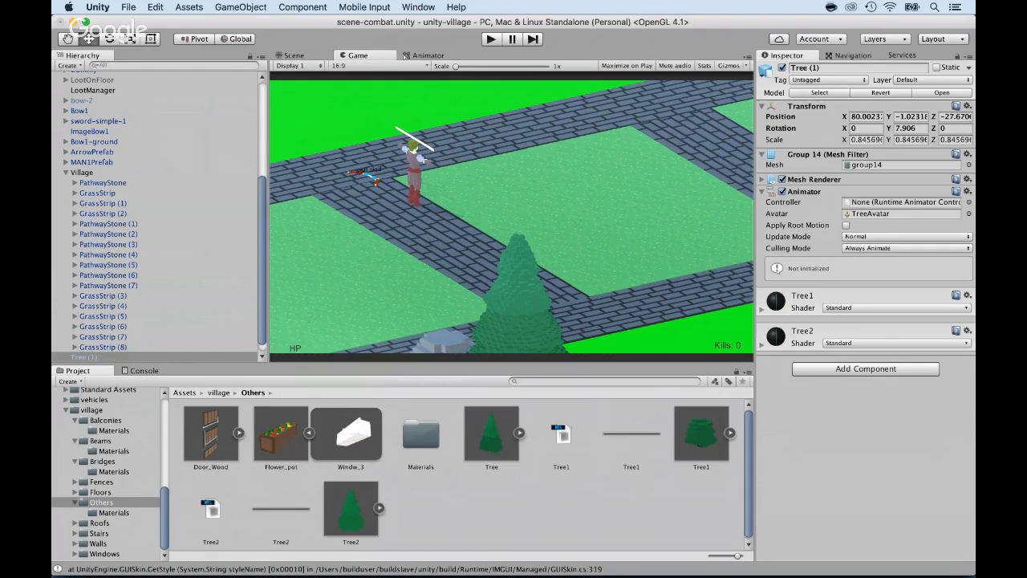
{"action": "left_click", "coordinate": [84, 357]}
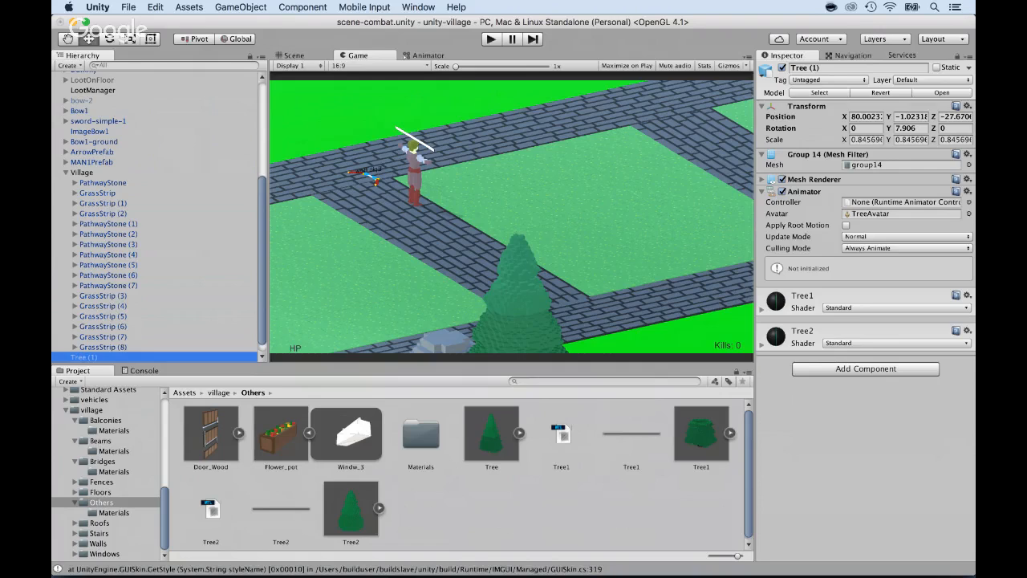
Move Tree (1) to position X -17.42 and Z 27.5, leaving its height as it is
{"action": "left_click_drag", "start_coordinate": [889, 116], "coordinate": [562, 116]}
{"action": "key", "text": "super+z"}
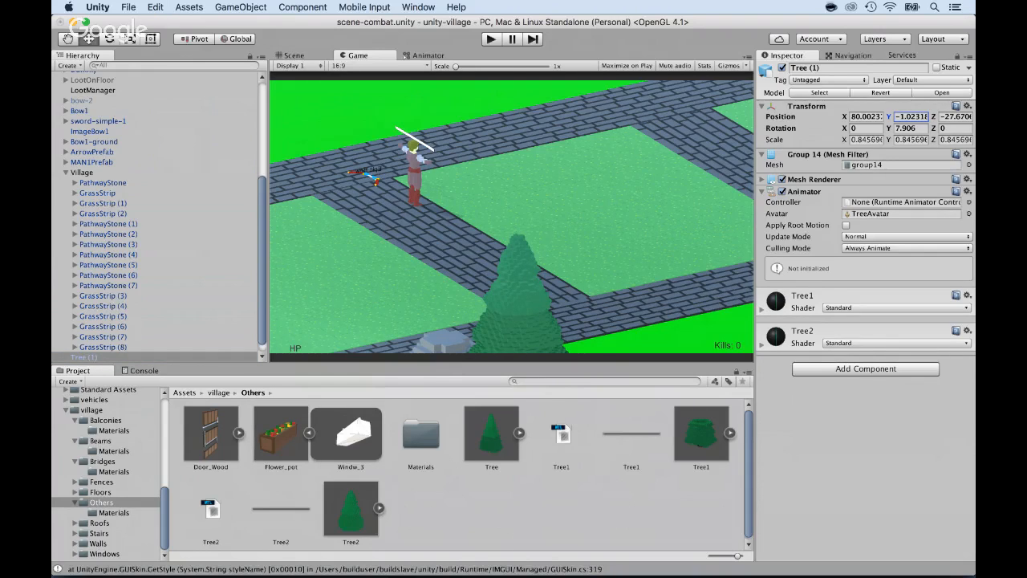
{"action": "left_click_drag", "start_coordinate": [845, 116], "coordinate": [741, 116]}
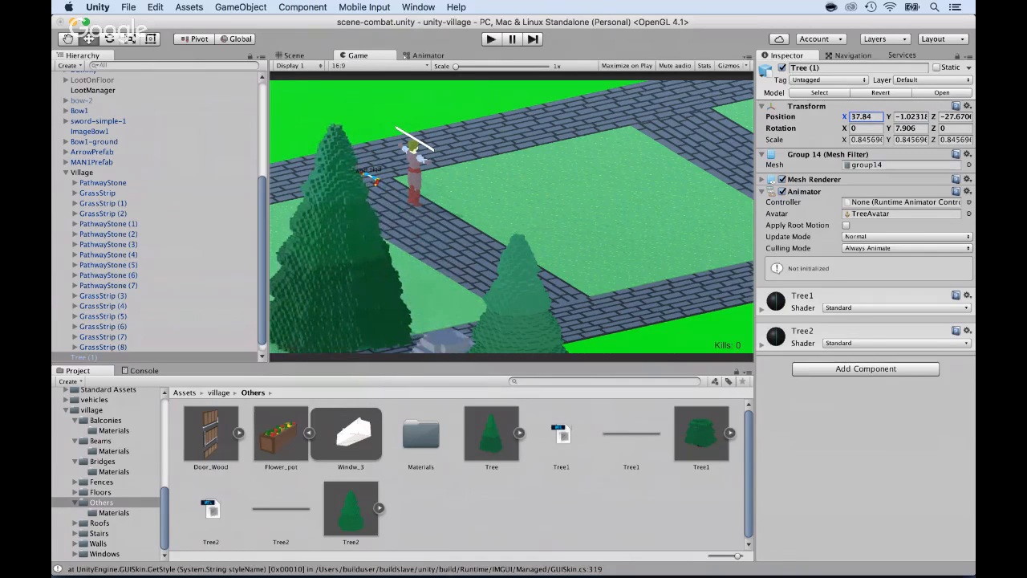
{"action": "left_click_drag", "start_coordinate": [934, 116], "coordinate": [962, 116]}
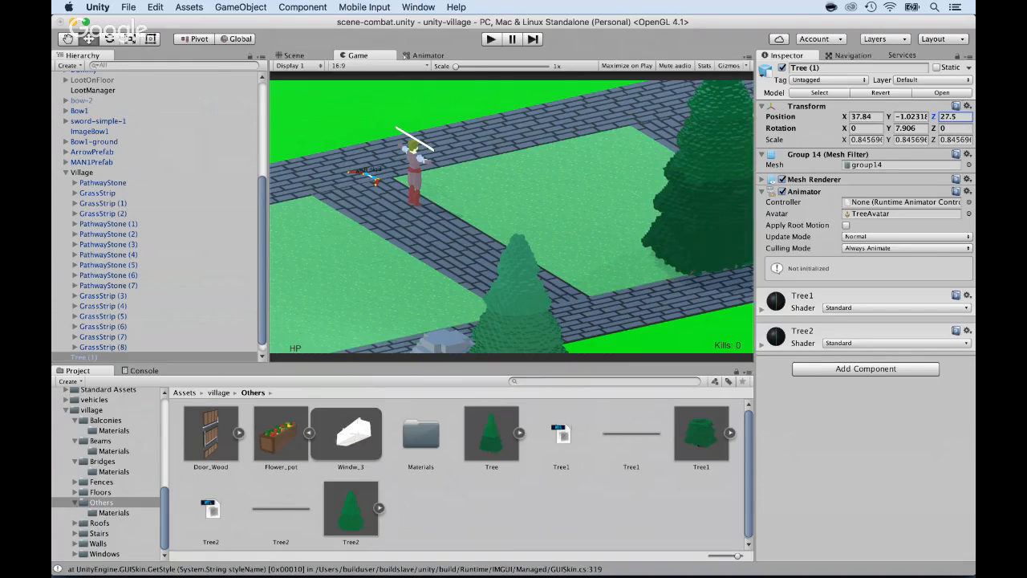
{"action": "left_click_drag", "start_coordinate": [889, 116], "coordinate": [763, 116]}
{"action": "key", "text": "super+z"}
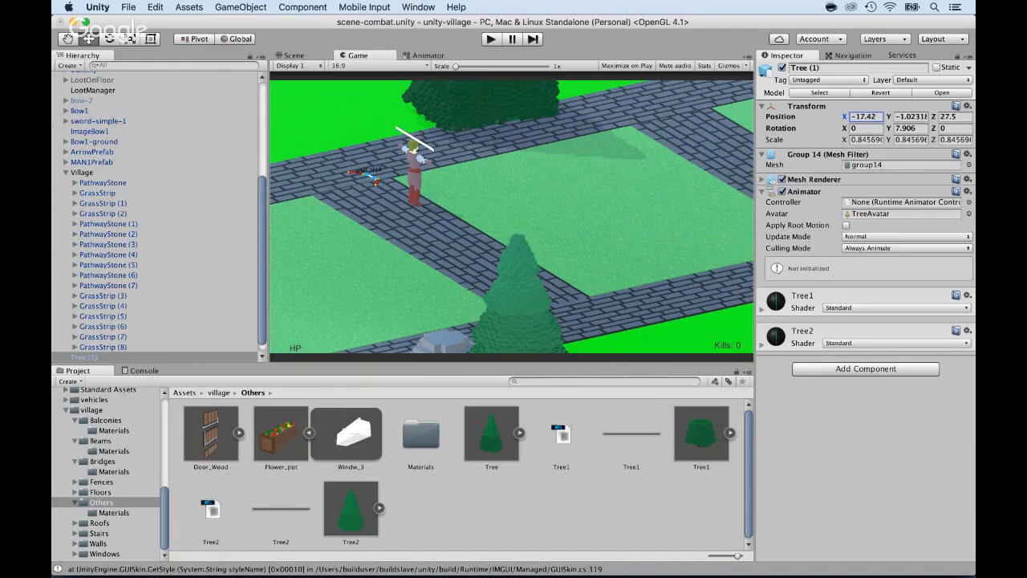
Scale Tree (1) uniformly to 0.4 on the X, Y and Z axes
{"action": "left_click", "coordinate": [865, 140]}
{"action": "type", "text": "0.4"}
{"action": "key", "text": "Tab"}
{"action": "type", "text": "0.4"}
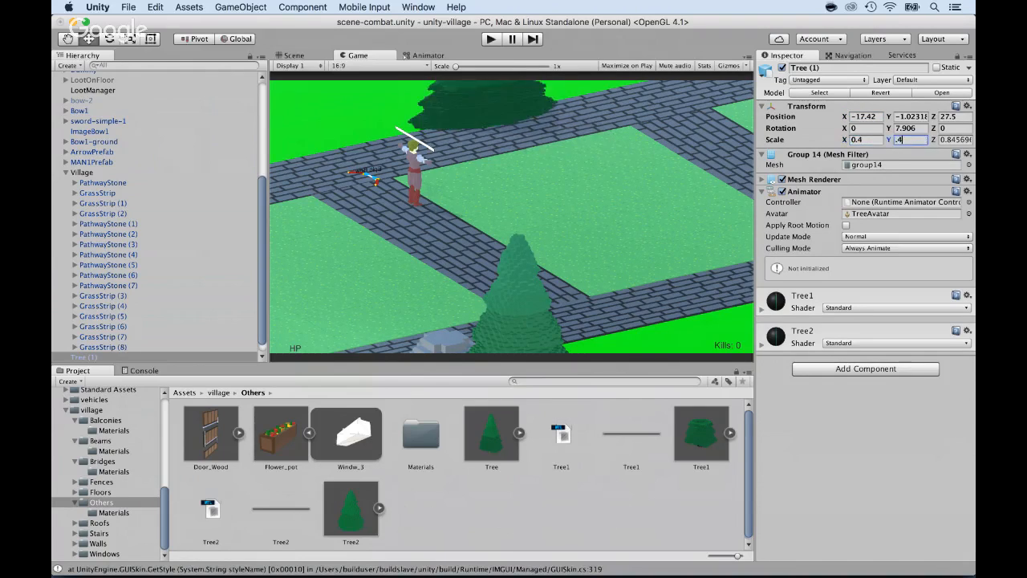
{"action": "key", "text": "Tab"}
{"action": "type", "text": "0.4"}
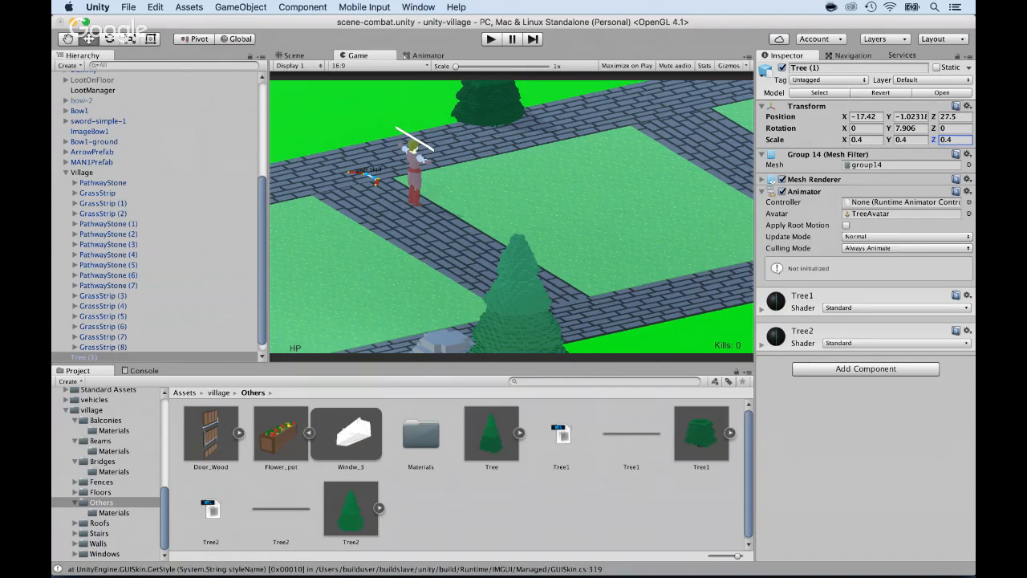
Move Tree (1) onto the central grass block at position X 10.4 and Y 1.1
{"action": "left_click_drag", "start_coordinate": [845, 116], "coordinate": [987, 116]}
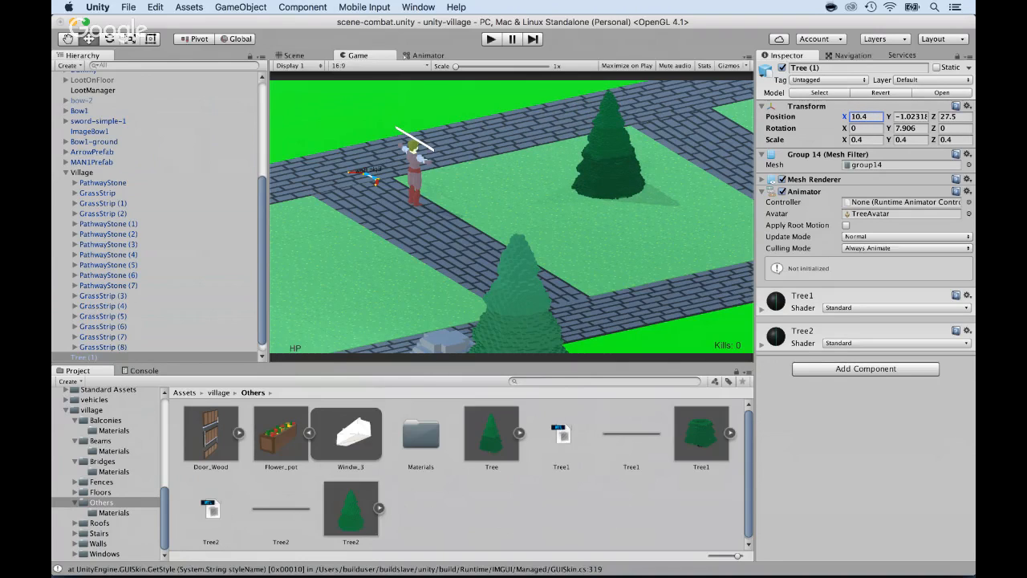
{"action": "key", "text": "Tab"}
{"action": "type", "text": "1.2"}
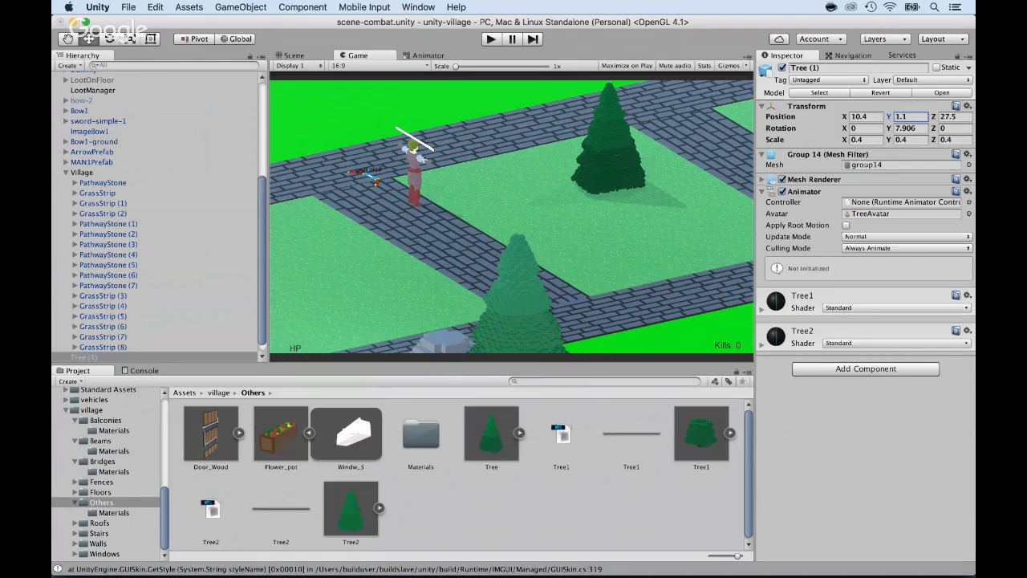
Add the Flower_pot model to the scene and focus the Scene view on it
{"action": "left_click", "coordinate": [280, 435]}
{"action": "left_click_drag", "start_coordinate": [280, 435], "coordinate": [108, 173]}
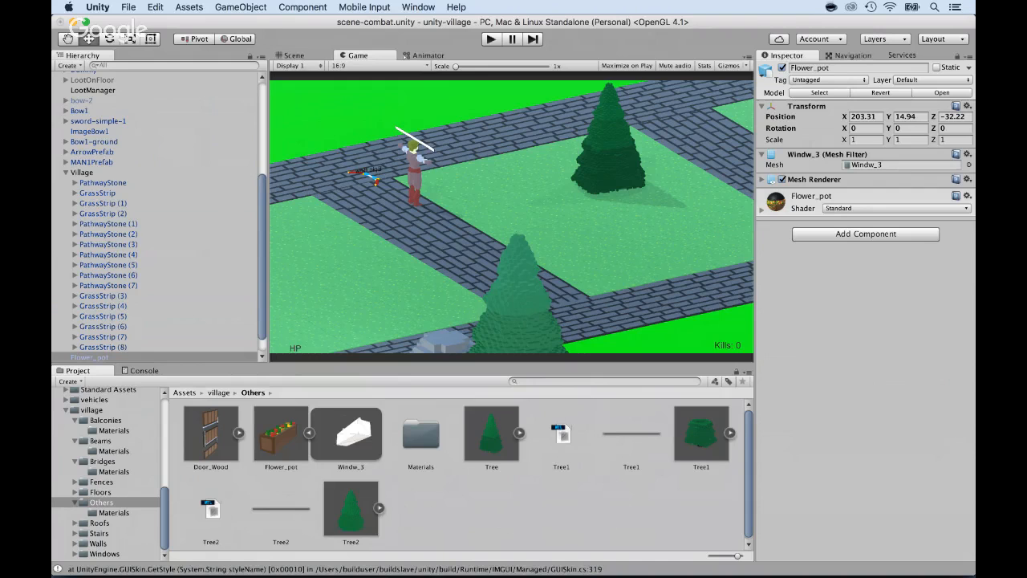
{"action": "key", "text": "super+1"}
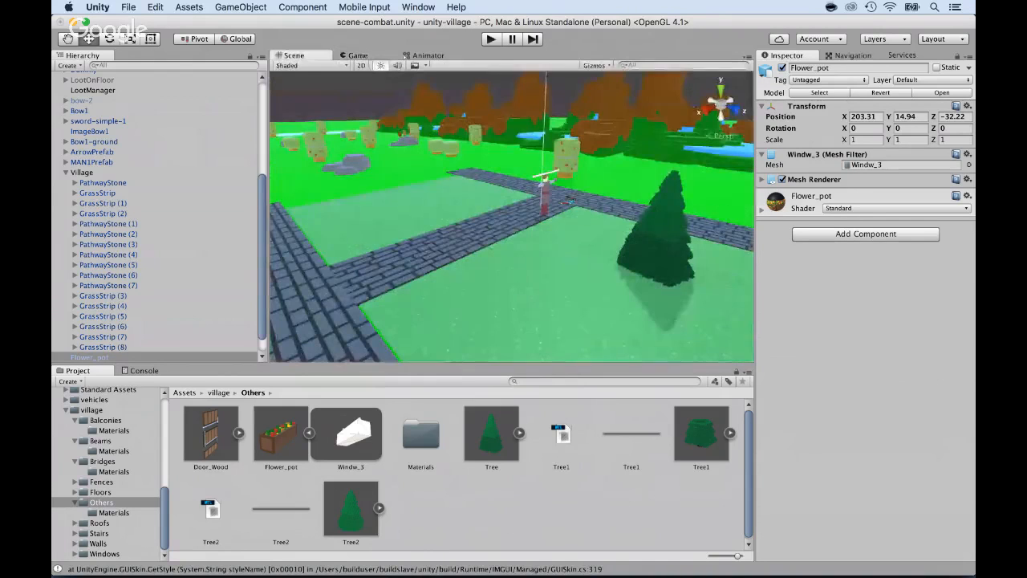
{"action": "scroll", "coordinate": [156, 217], "scroll_direction": "down", "scroll_amount": 2}
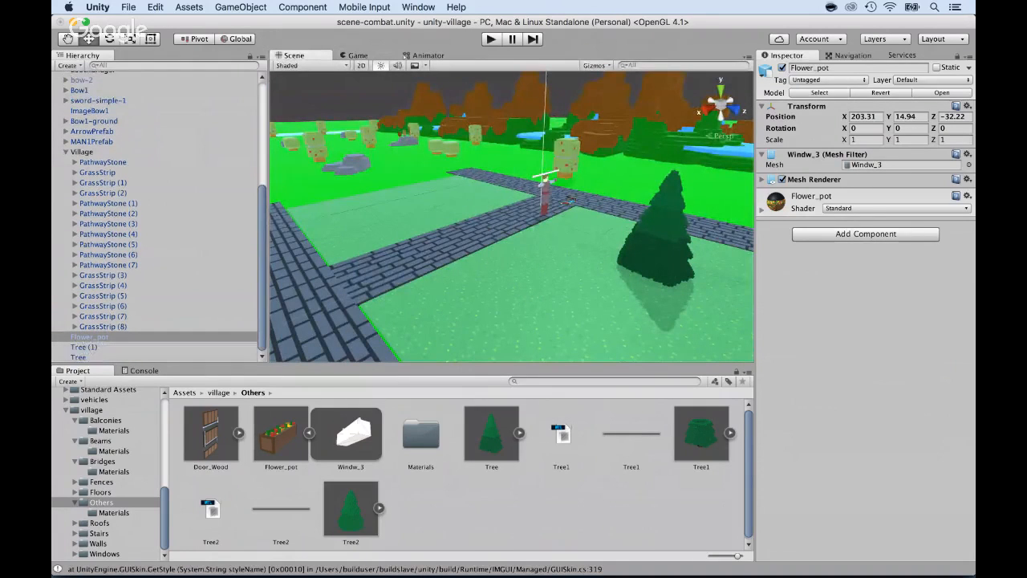
{"action": "double_click", "coordinate": [90, 336]}
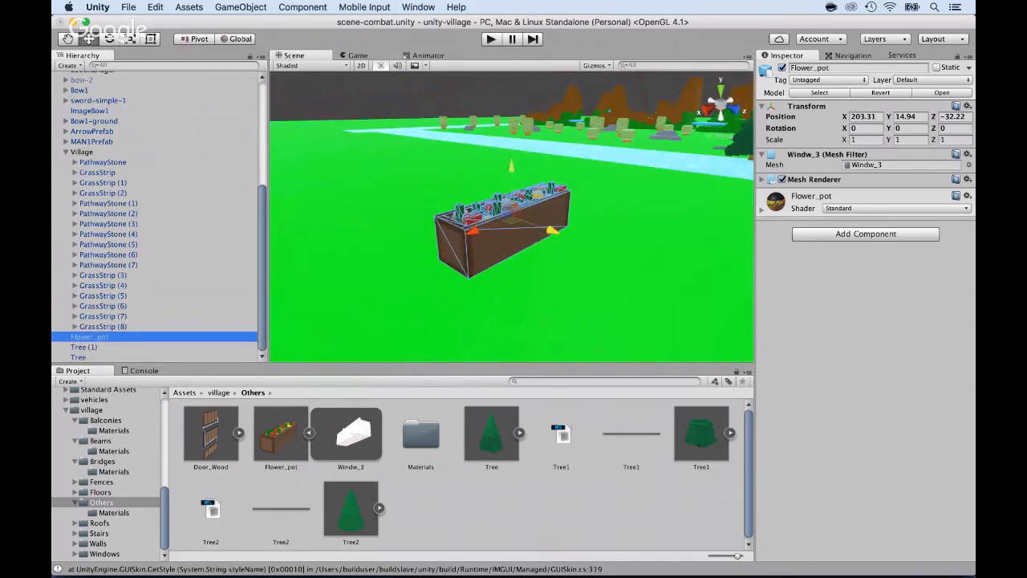
Move the flower pot along the X axis toward the village to X 41.1
{"action": "left_click_drag", "start_coordinate": [474, 231], "coordinate": [618, 174]}
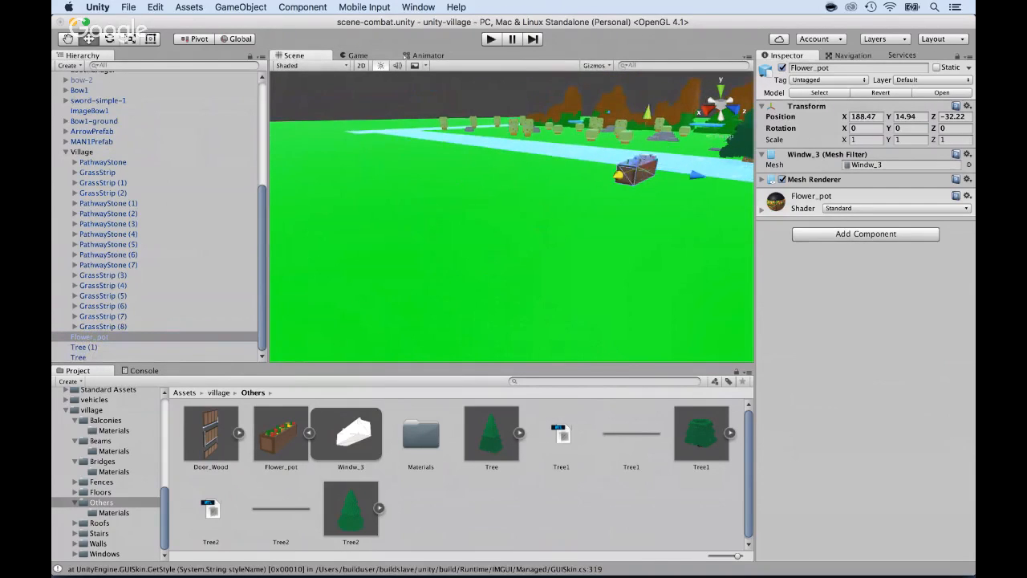
{"action": "scroll", "coordinate": [511, 216], "scroll_direction": "down", "scroll_amount": 3}
{"action": "left_click_drag", "start_coordinate": [571, 194], "coordinate": [673, 153]}
{"action": "key", "text": "f"}
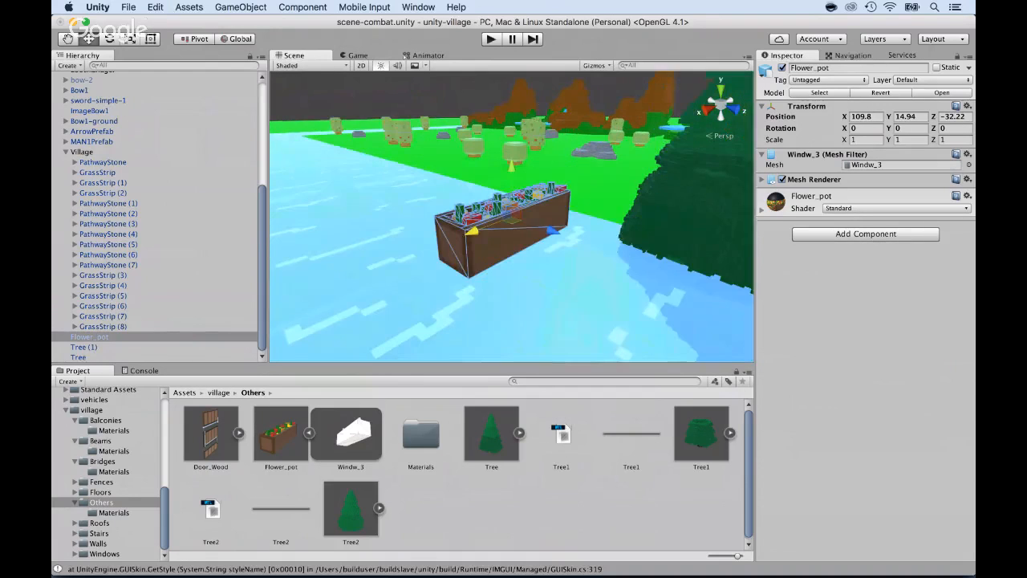
{"action": "left_click_drag", "start_coordinate": [473, 231], "coordinate": [628, 171]}
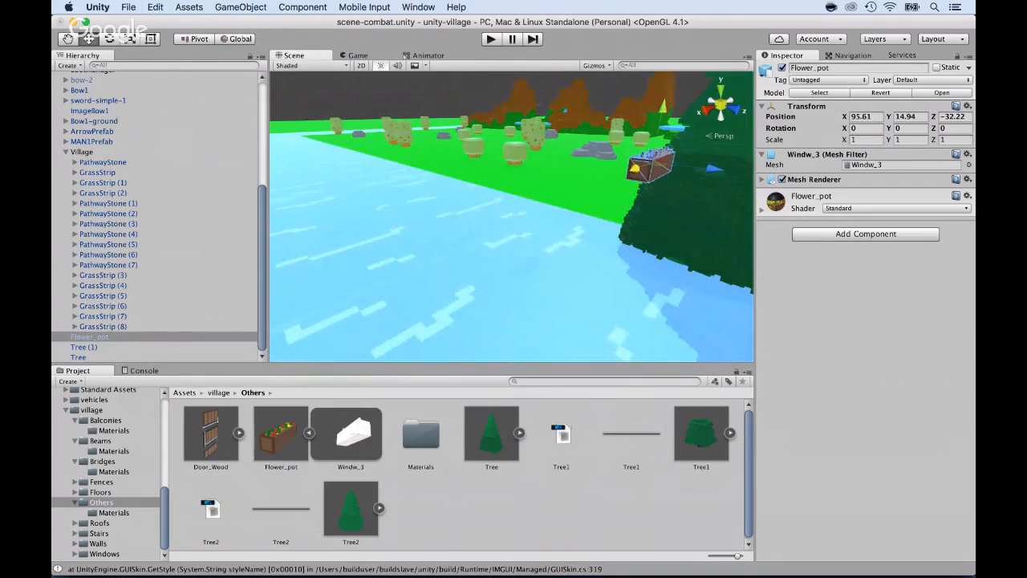
{"action": "key", "text": "f"}
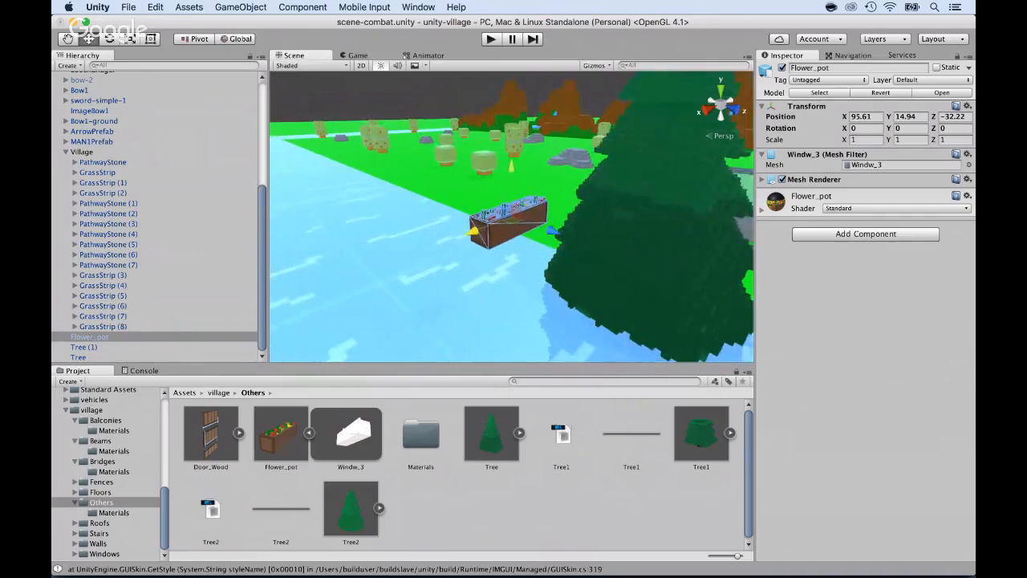
{"action": "left_click_drag", "start_coordinate": [473, 231], "coordinate": [636, 168]}
{"action": "scroll", "coordinate": [512, 217], "scroll_direction": "down", "scroll_amount": 5}
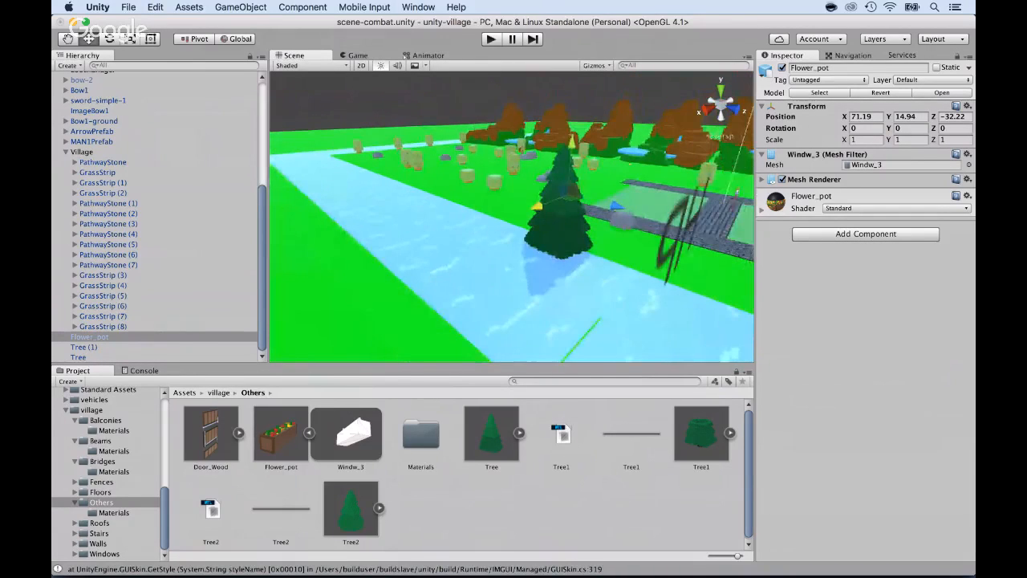
{"action": "left_click_drag", "start_coordinate": [537, 205], "coordinate": [587, 186]}
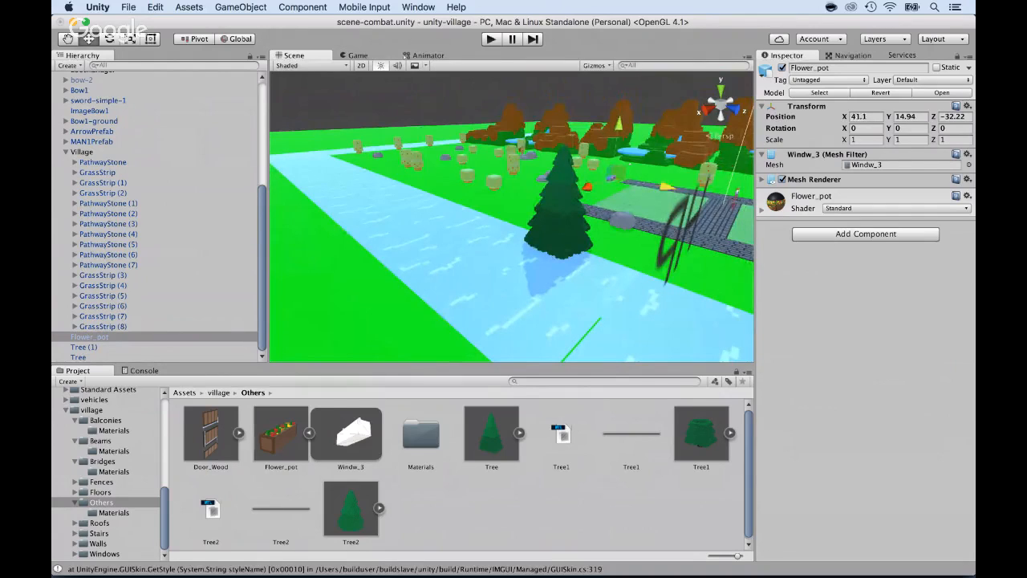
Move the flower pot along Z to 20.4 and lower it to Y 2 beside the central grass block
{"action": "left_click_drag", "start_coordinate": [666, 186], "coordinate": [775, 213]}
{"action": "scroll", "coordinate": [511, 216], "scroll_direction": "down", "scroll_amount": 1}
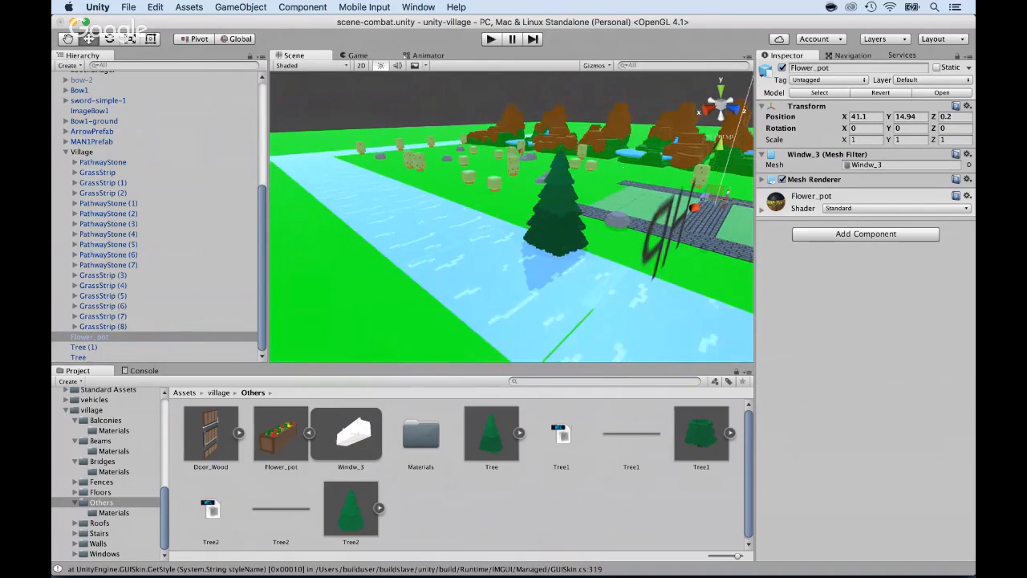
{"action": "scroll", "coordinate": [512, 216], "scroll_direction": "down", "scroll_amount": 2}
{"action": "left_click_drag", "start_coordinate": [711, 215], "coordinate": [771, 227]}
{"action": "scroll", "coordinate": [512, 216], "scroll_direction": "down", "scroll_amount": 1}
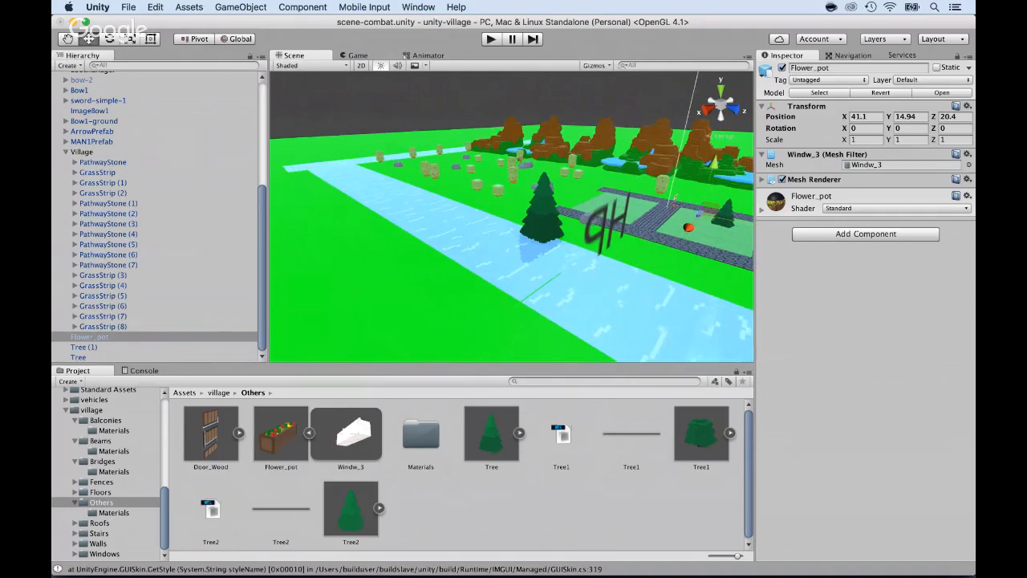
{"action": "left_click_drag", "start_coordinate": [713, 165], "coordinate": [703, 198]}
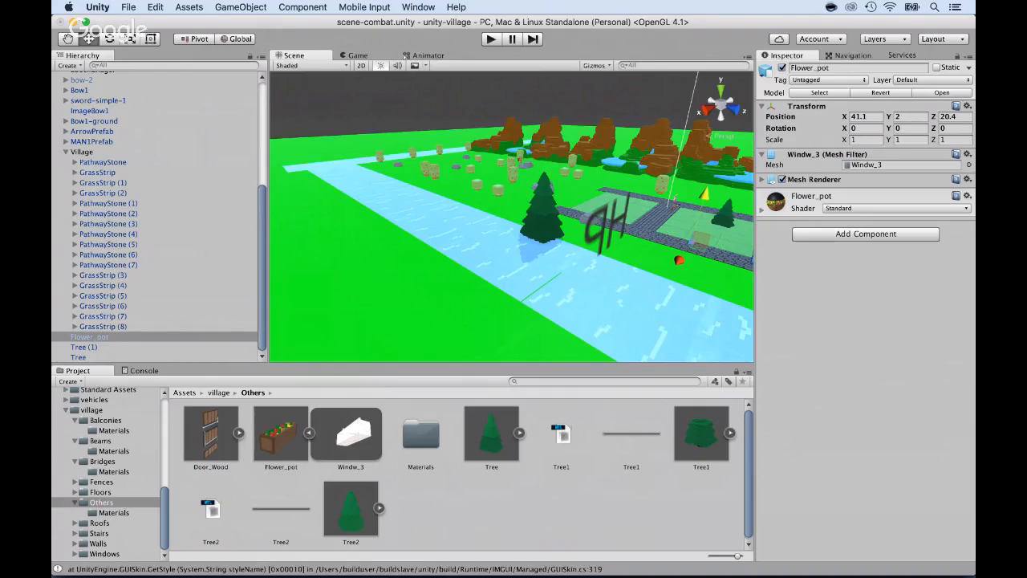
Shift the flower pot onto the grass at X 34.65 and raise it to Y 2.32
{"action": "key", "text": "f"}
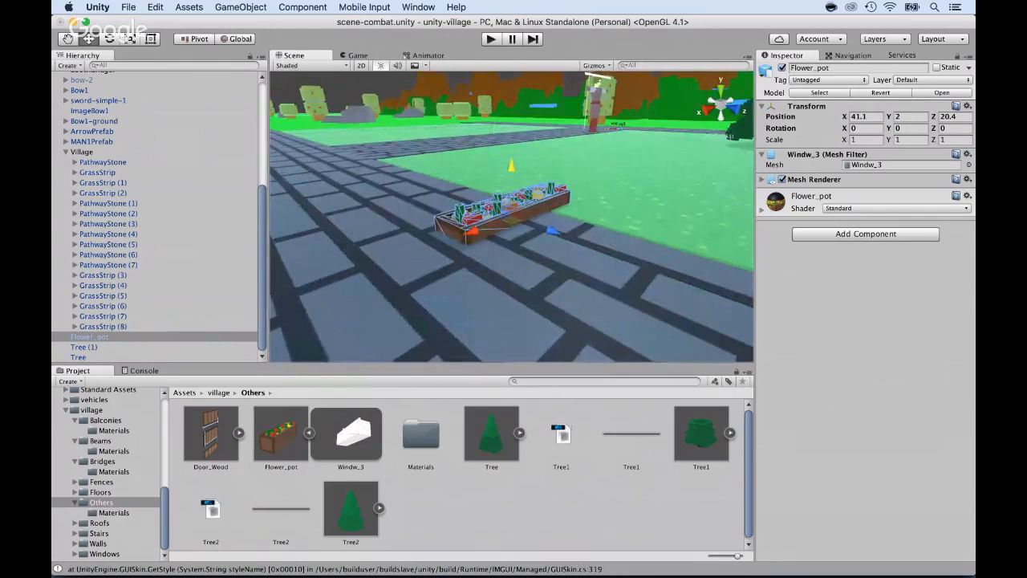
{"action": "left_click_drag", "start_coordinate": [477, 232], "coordinate": [536, 206]}
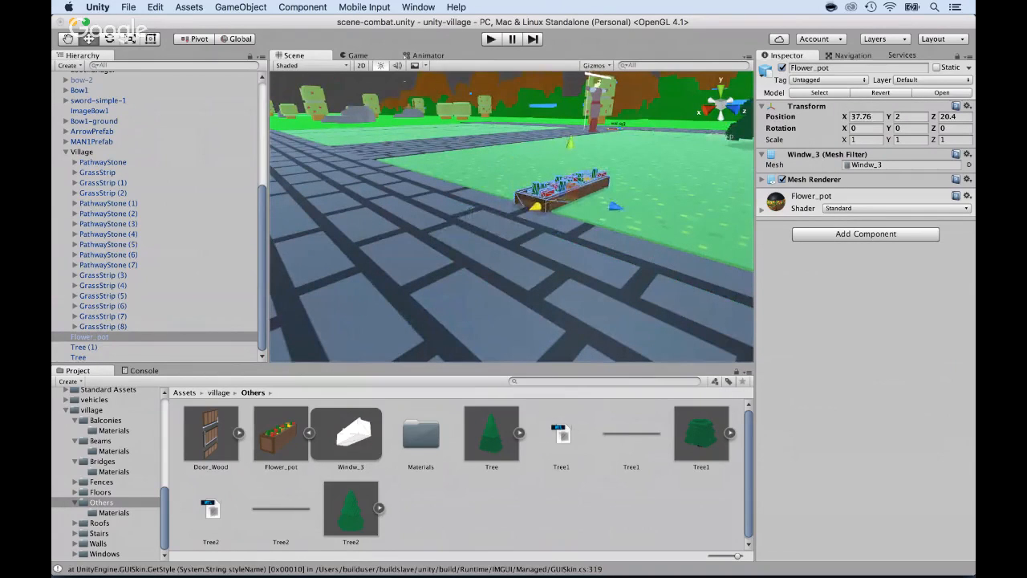
{"action": "left_click_drag", "start_coordinate": [570, 144], "coordinate": [570, 134]}
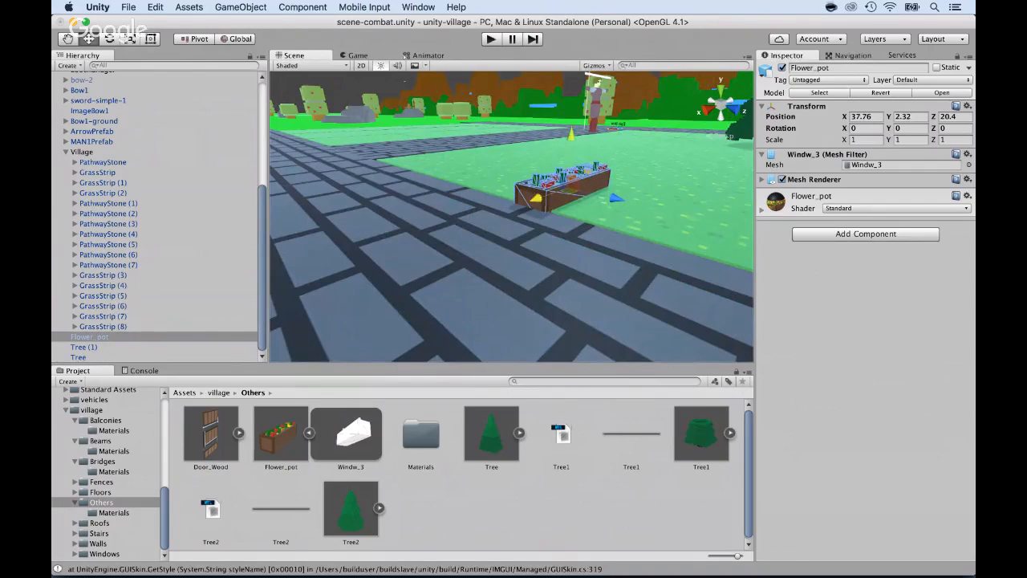
{"action": "left_click_drag", "start_coordinate": [534, 197], "coordinate": [576, 184]}
{"action": "left_click", "coordinate": [909, 116]}
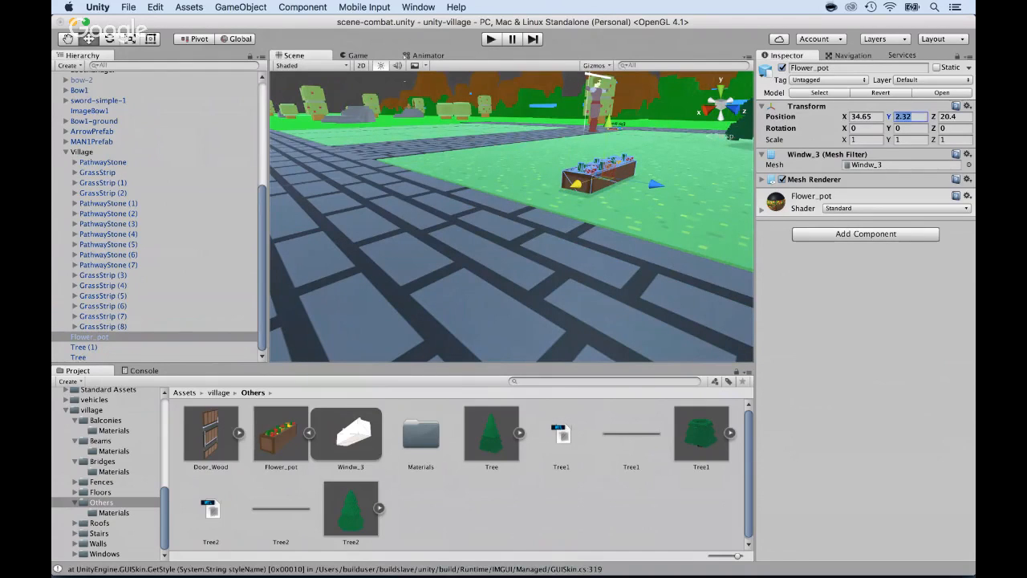
{"action": "type", "text": "90"}
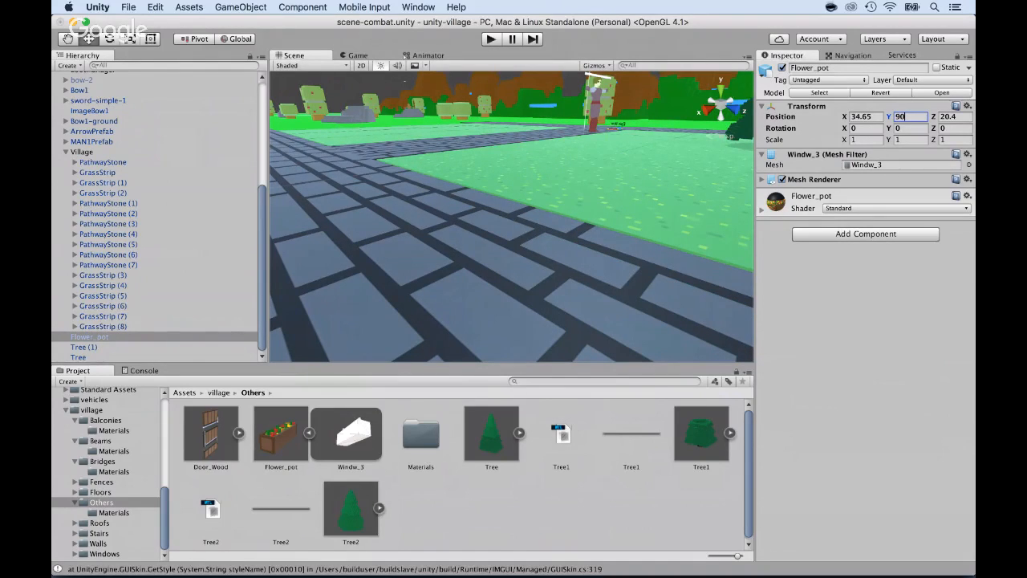
{"action": "scroll", "coordinate": [511, 217], "scroll_direction": "down", "scroll_amount": 5}
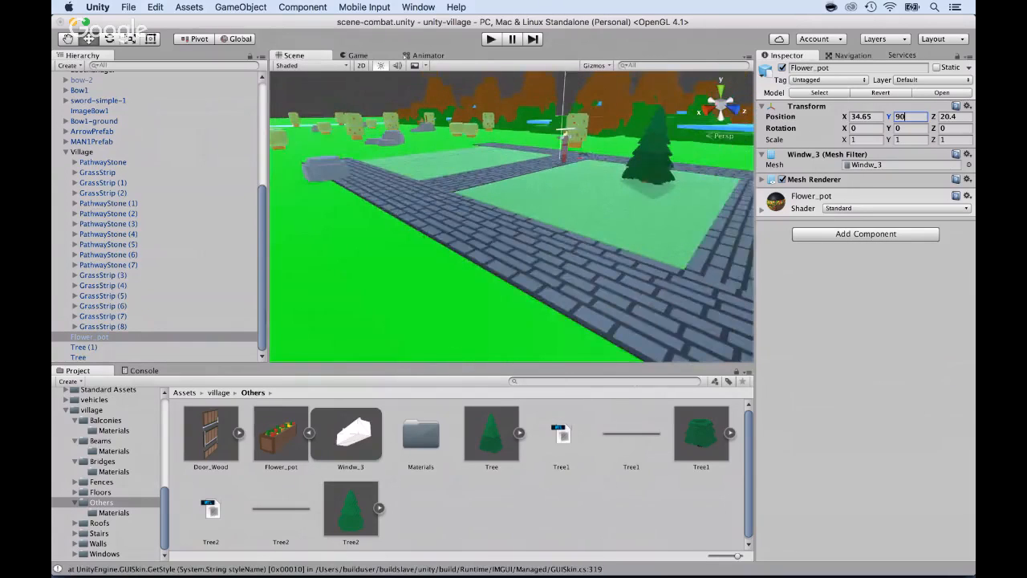
{"action": "scroll", "coordinate": [511, 217], "scroll_direction": "down", "scroll_amount": 6}
{"action": "key", "text": "super+z"}
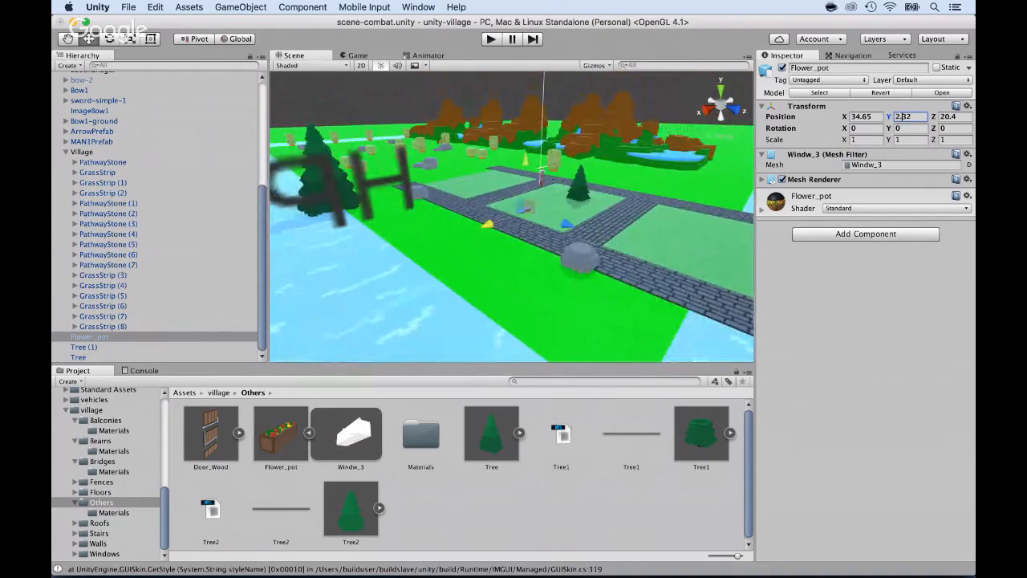
{"action": "type", "text": "e"}
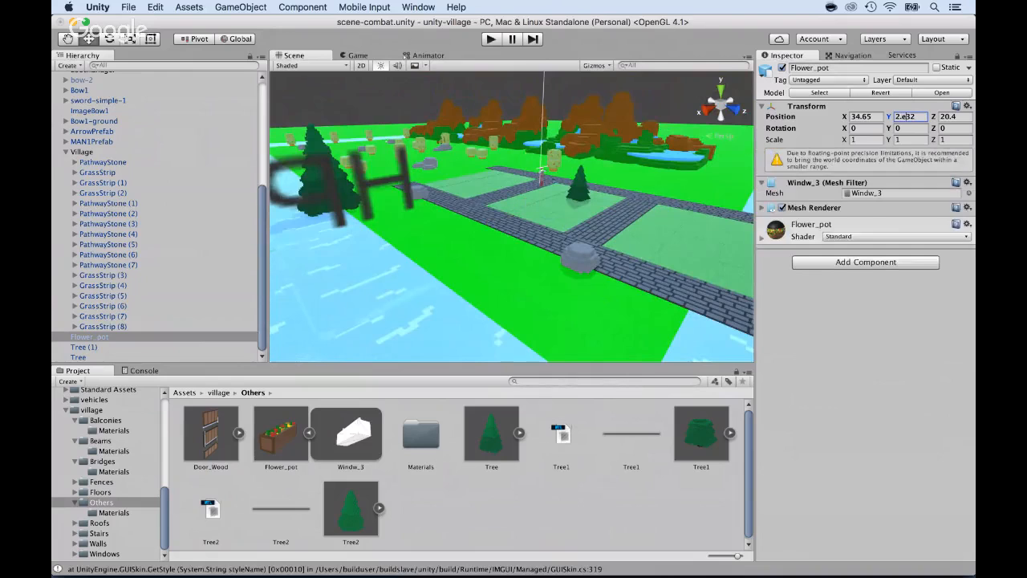
{"action": "key", "text": "BackSpace"}
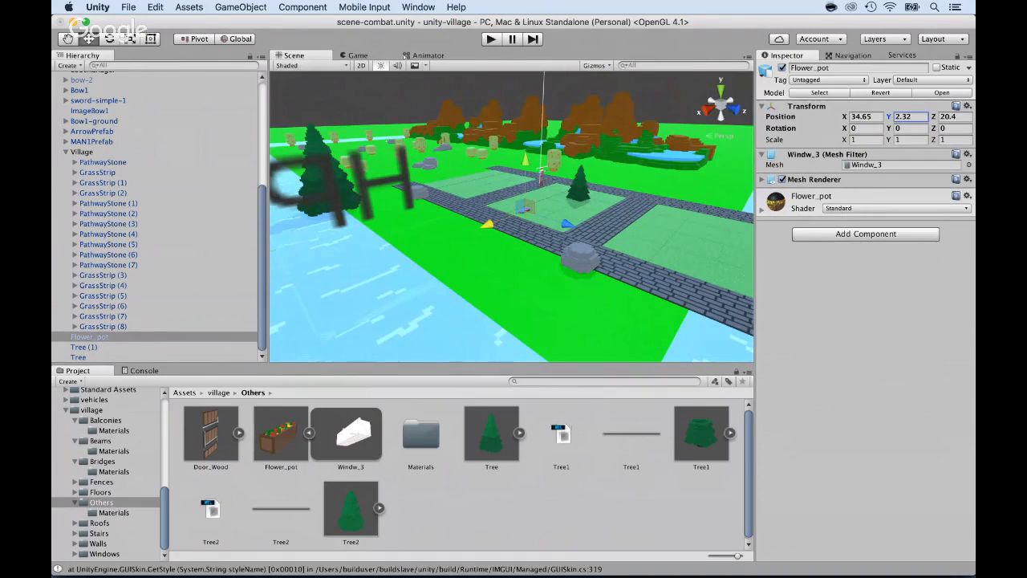
Rotate the flower pot 90 degrees about the Y axis and check it in the Game view
{"action": "left_click", "coordinate": [89, 336]}
{"action": "key", "text": "e"}
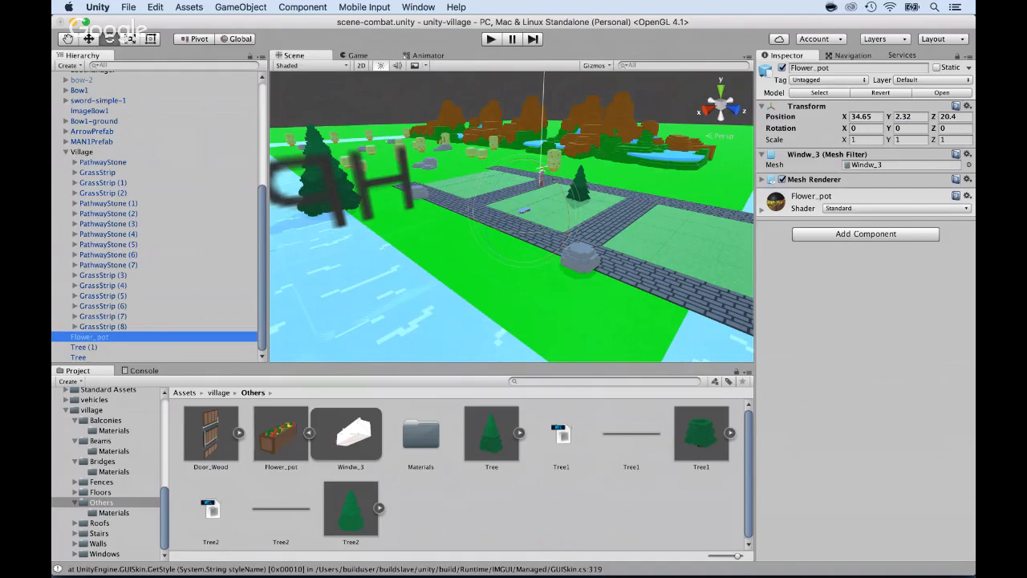
{"action": "left_click_drag", "start_coordinate": [525, 228], "coordinate": [401, 226]}
{"action": "left_click", "coordinate": [910, 127]}
{"action": "type", "text": "90"}
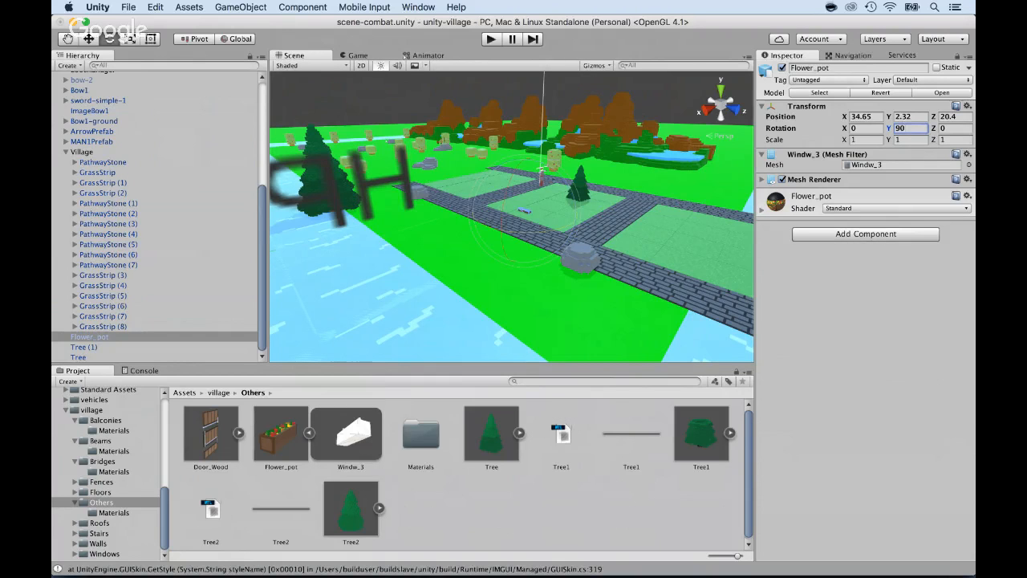
{"action": "left_click", "coordinate": [357, 55]}
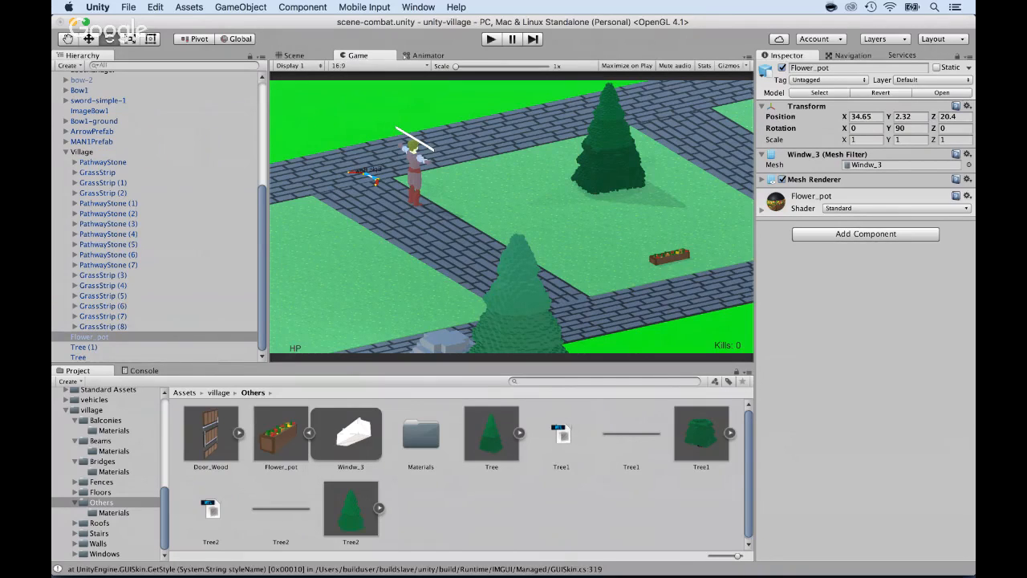
Move the flower pot along X to -4.28, to the far edge of the central grass block
{"action": "left_click", "coordinate": [910, 116]}
{"action": "type", "text": "0.27"}
{"action": "key", "text": "super+z"}
{"action": "left_click_drag", "start_coordinate": [845, 117], "coordinate": [667, 116]}
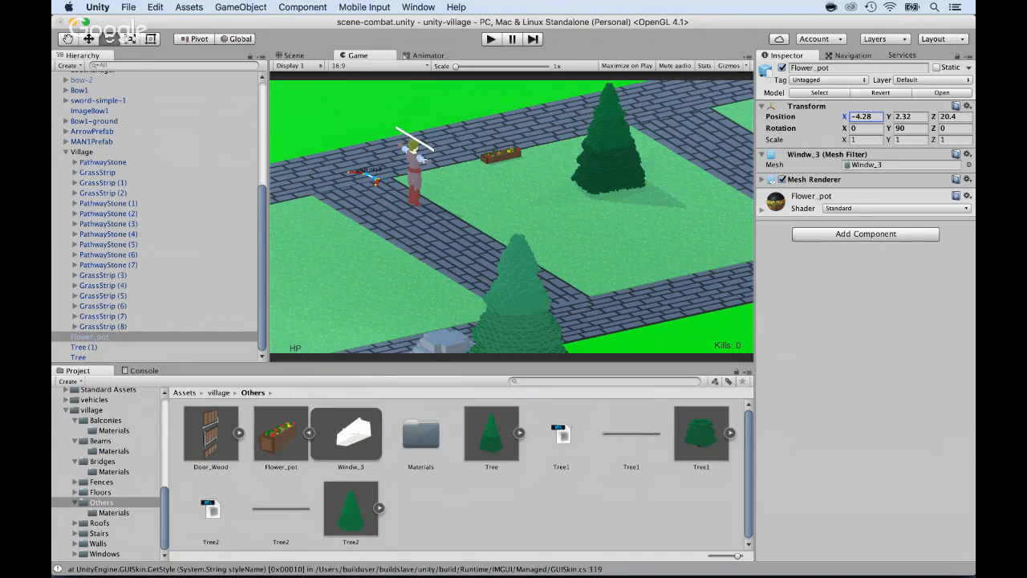
Duplicate the flower pot and move the copy along Z to 27.45, in line with the original
{"action": "key", "text": "super+d"}
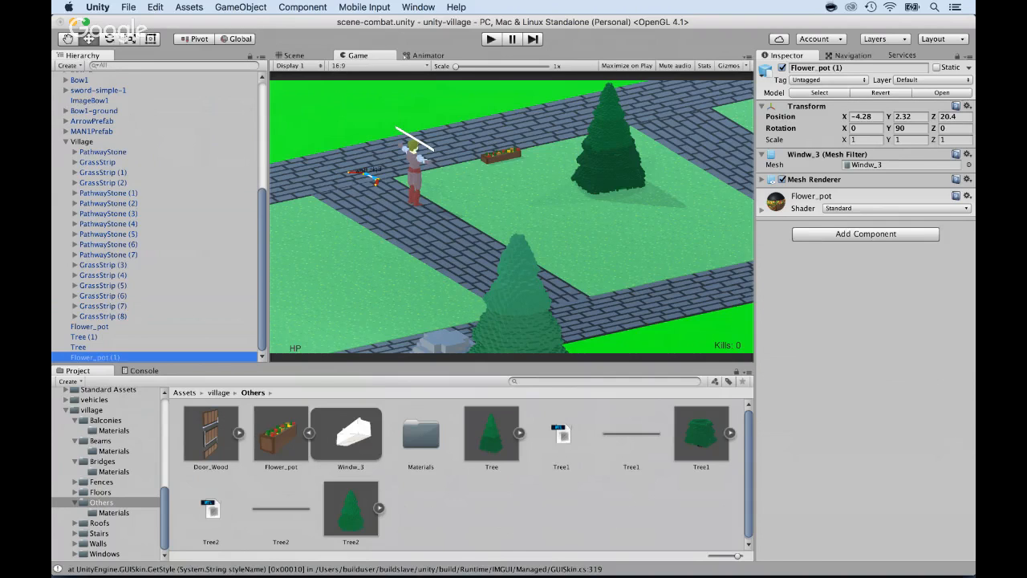
{"action": "key", "text": "super+1"}
{"action": "key", "text": "f"}
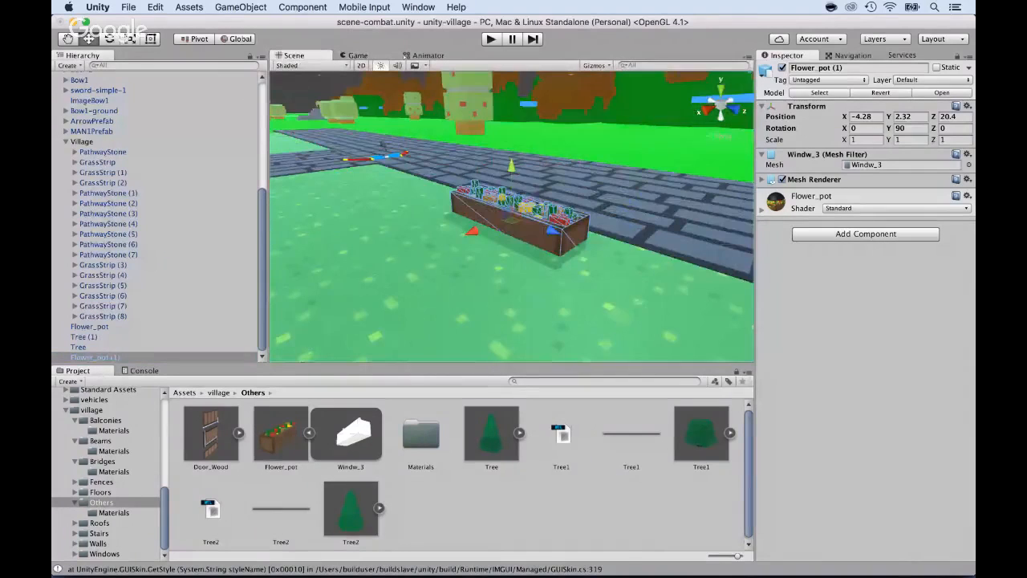
{"action": "left_click_drag", "start_coordinate": [552, 230], "coordinate": [846, 327]}
Duplicate the flower pot again, move the new copy along Z to 12.66 and check the row in the Game view
{"action": "key", "text": "super+d"}
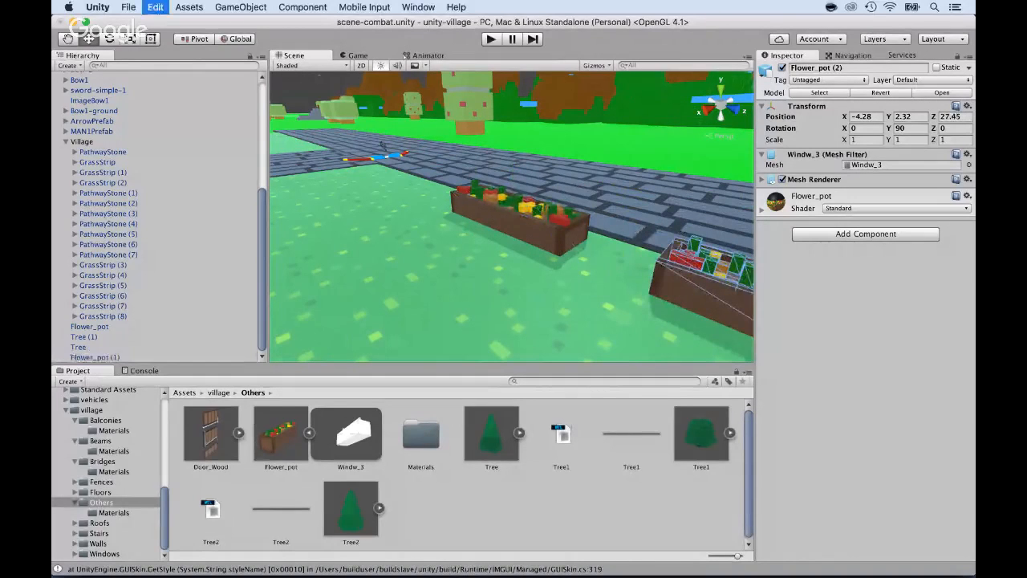
{"action": "scroll", "coordinate": [511, 215], "scroll_direction": "down", "scroll_amount": 3}
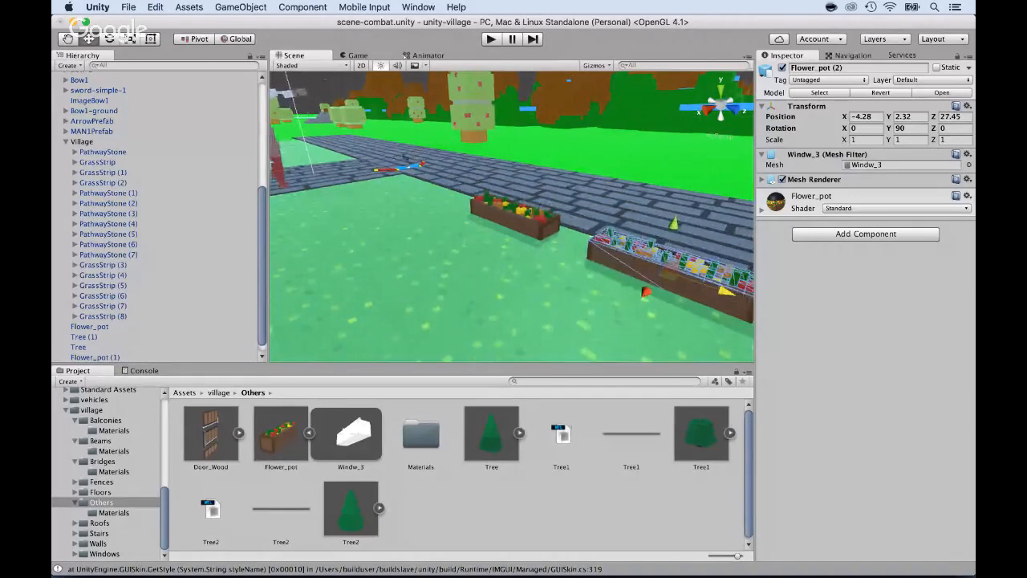
{"action": "left_click_drag", "start_coordinate": [726, 291], "coordinate": [458, 197]}
{"action": "left_click", "coordinate": [366, 55]}
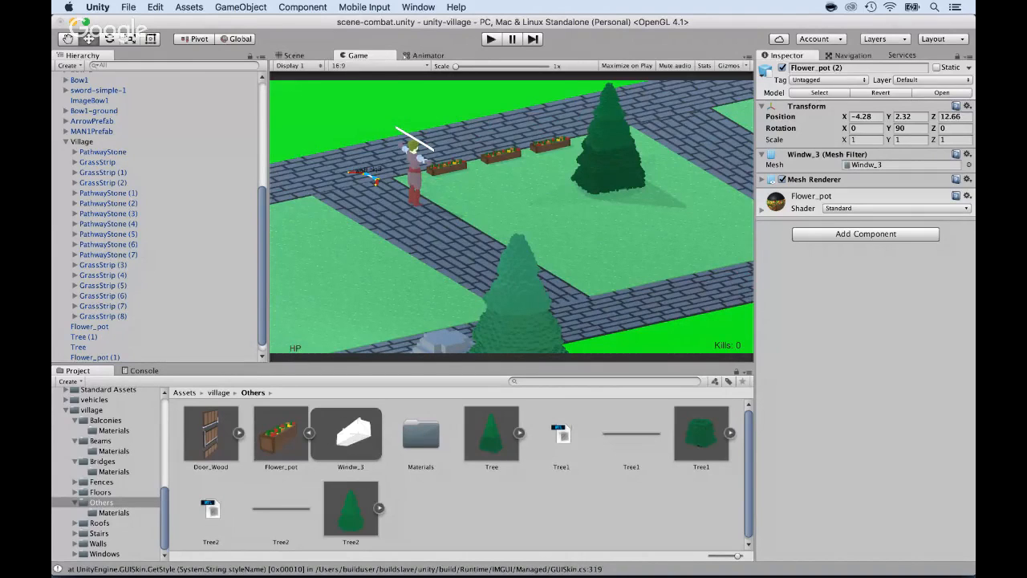
Switch to Chrome, read the YouTube live stream's chat, and view and close the arena battleground image search
{"action": "key", "text": "super+Tab"}
{"action": "key", "text": "super+Tab"}
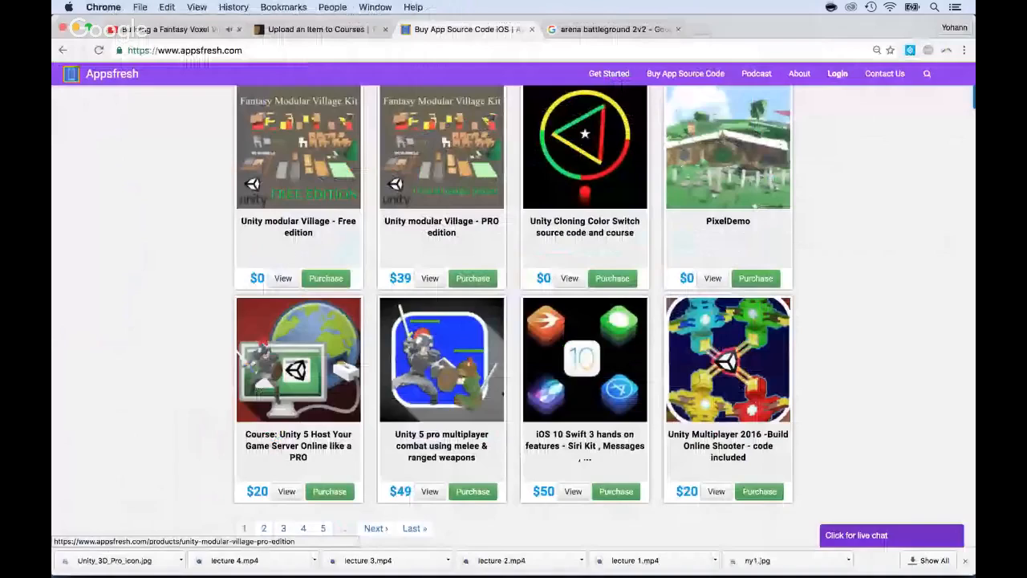
{"action": "key", "text": "super+1"}
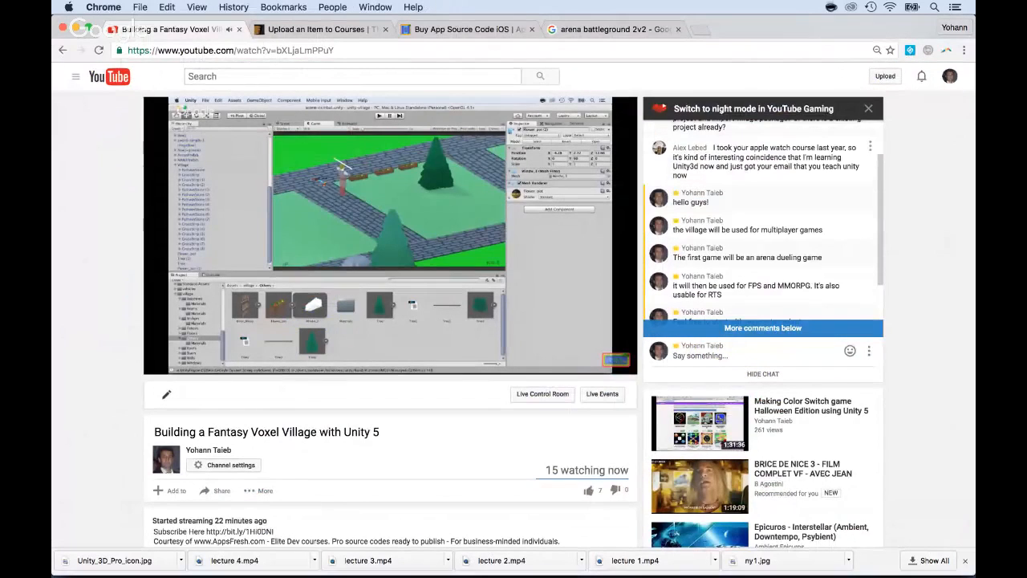
{"action": "scroll", "coordinate": [513, 321], "scroll_direction": "down", "scroll_amount": 10}
{"action": "scroll", "coordinate": [514, 321], "scroll_direction": "up", "scroll_amount": 10}
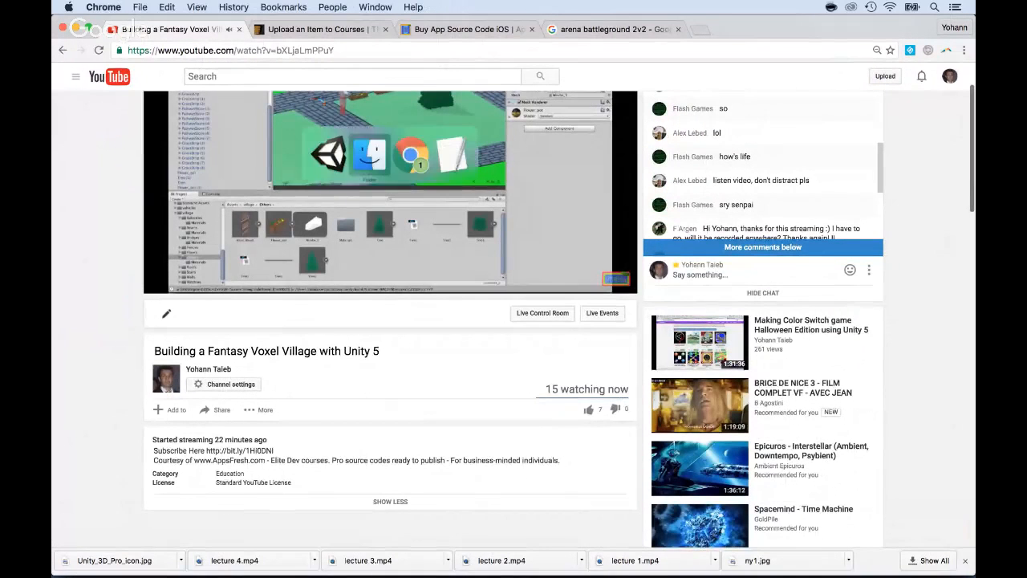
{"action": "scroll", "coordinate": [748, 205], "scroll_direction": "up", "scroll_amount": 1}
{"action": "scroll", "coordinate": [748, 221], "scroll_direction": "down", "scroll_amount": 1}
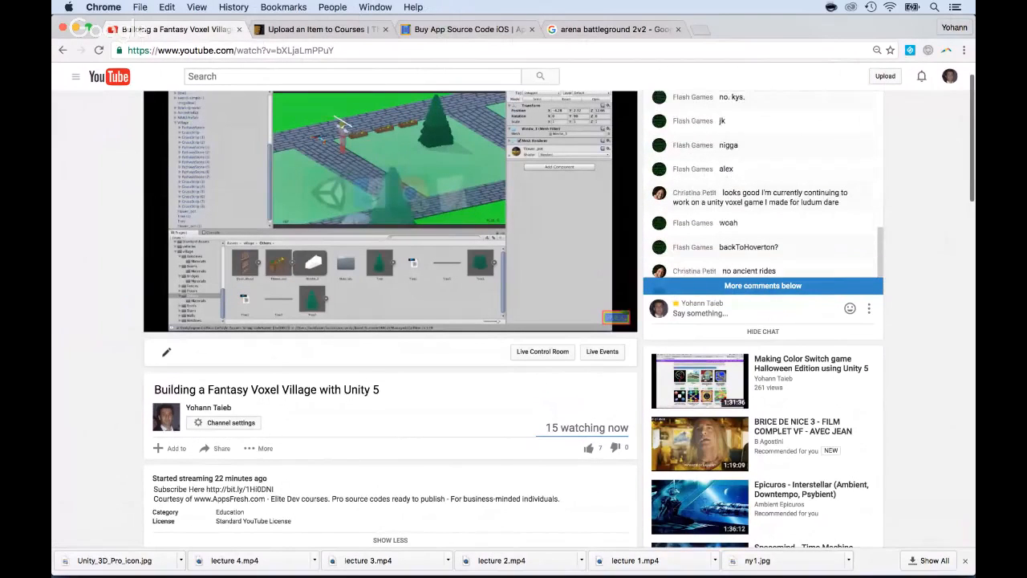
{"action": "scroll", "coordinate": [753, 221], "scroll_direction": "down", "scroll_amount": 2}
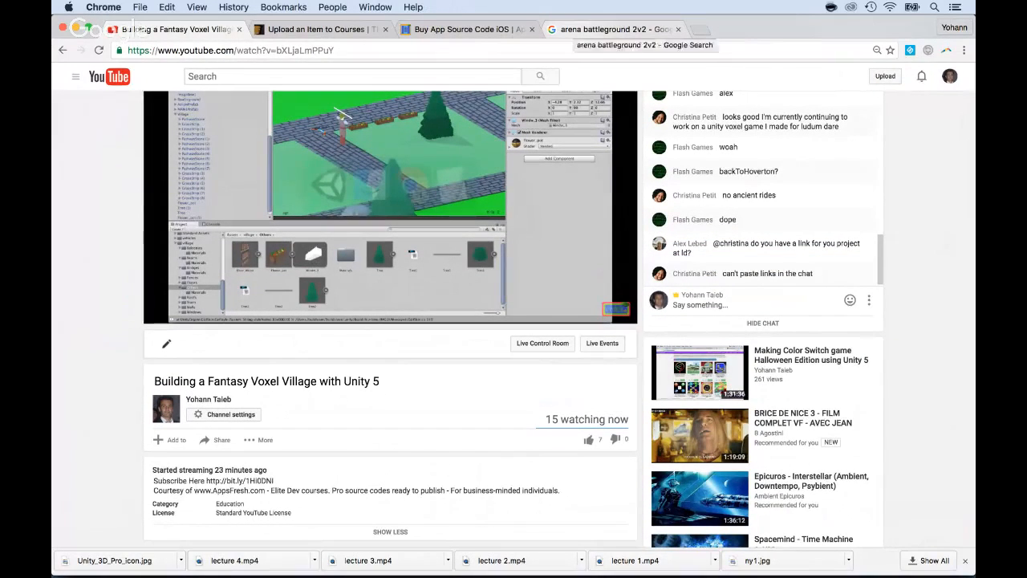
{"action": "left_click", "coordinate": [574, 29]}
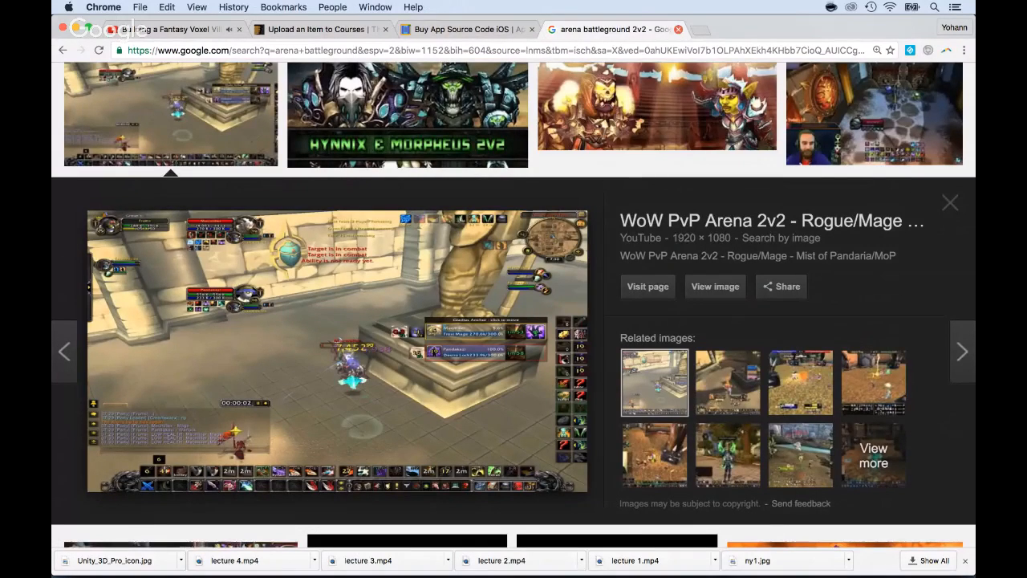
{"action": "left_click", "coordinate": [678, 28]}
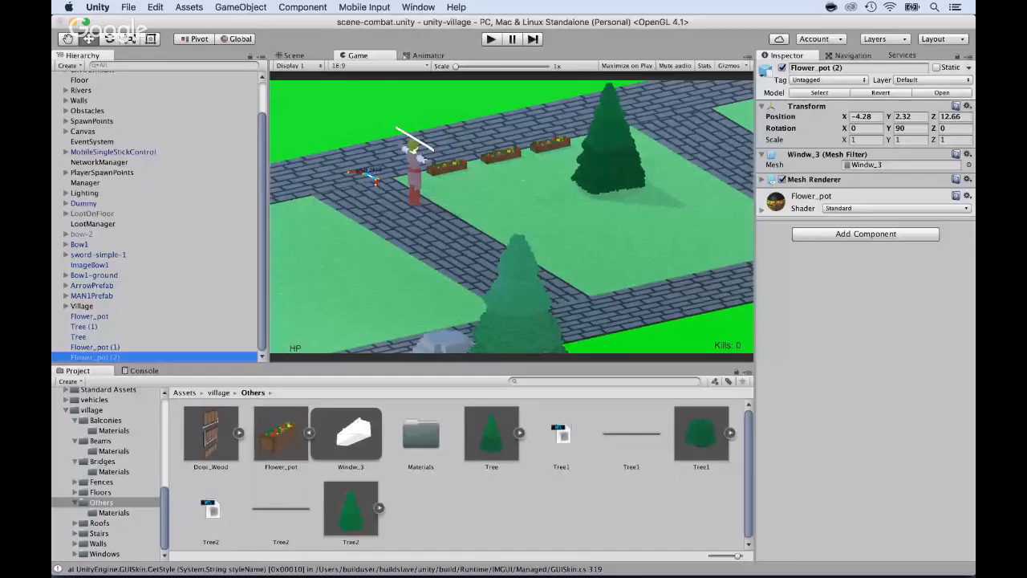
Try to move the Village object along X to -161.8, and undo the move
{"action": "left_click", "coordinate": [81, 306]}
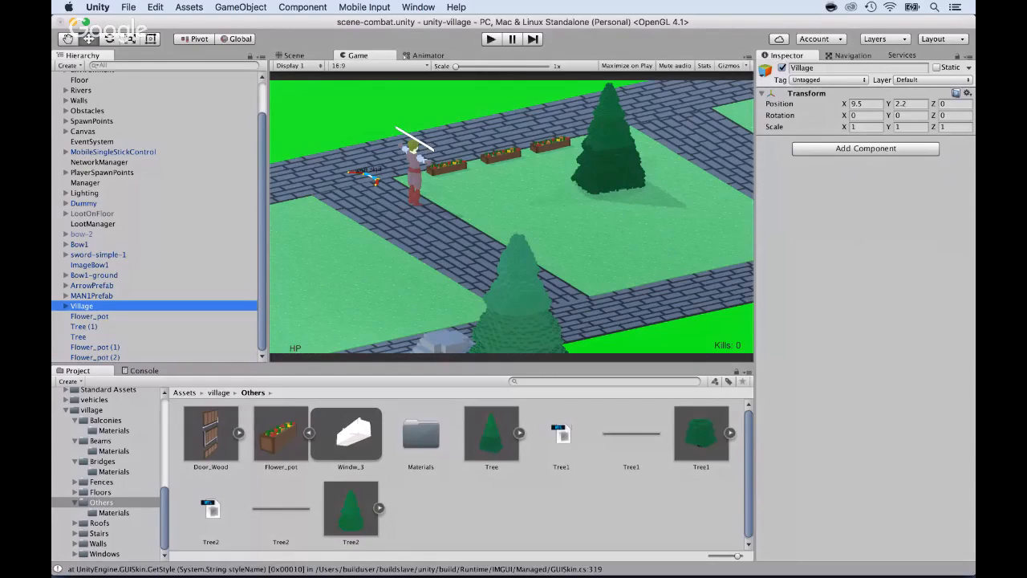
{"action": "left_click_drag", "start_coordinate": [844, 103], "coordinate": [682, 104]}
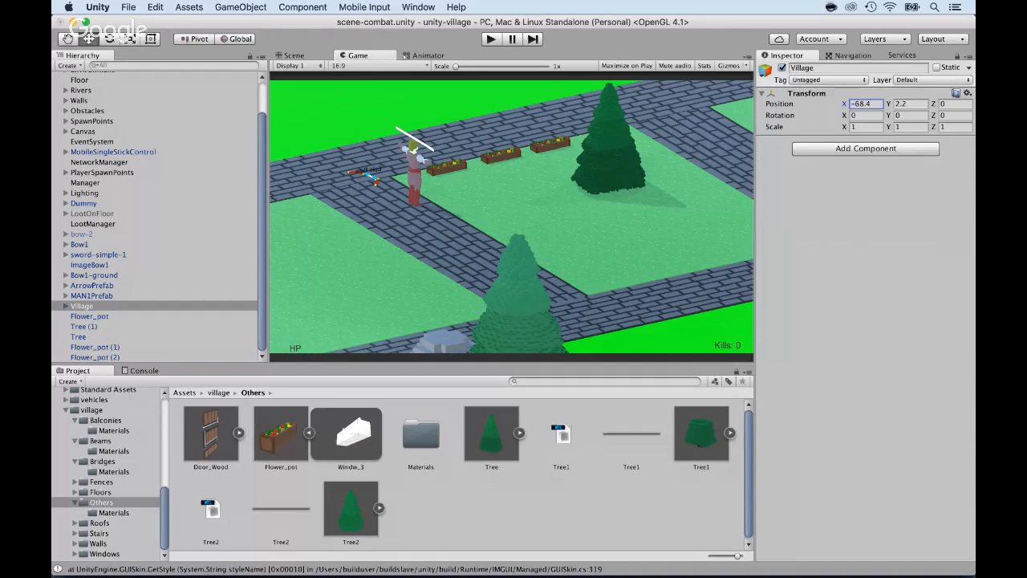
{"action": "left_click_drag", "start_coordinate": [844, 103], "coordinate": [650, 103]}
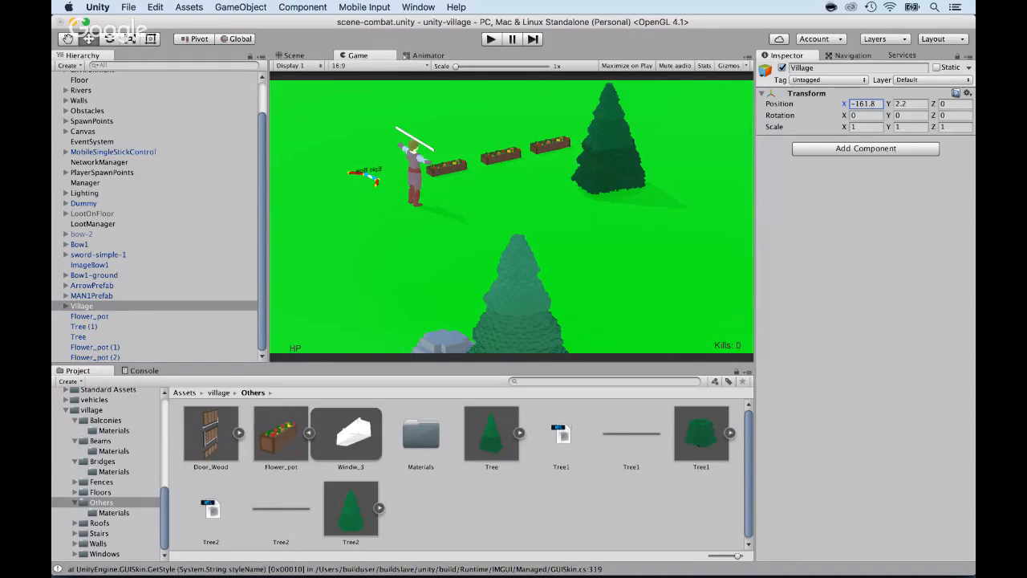
{"action": "left_click", "coordinate": [864, 103]}
{"action": "key", "text": "super+z"}
{"action": "key", "text": "super+z"}
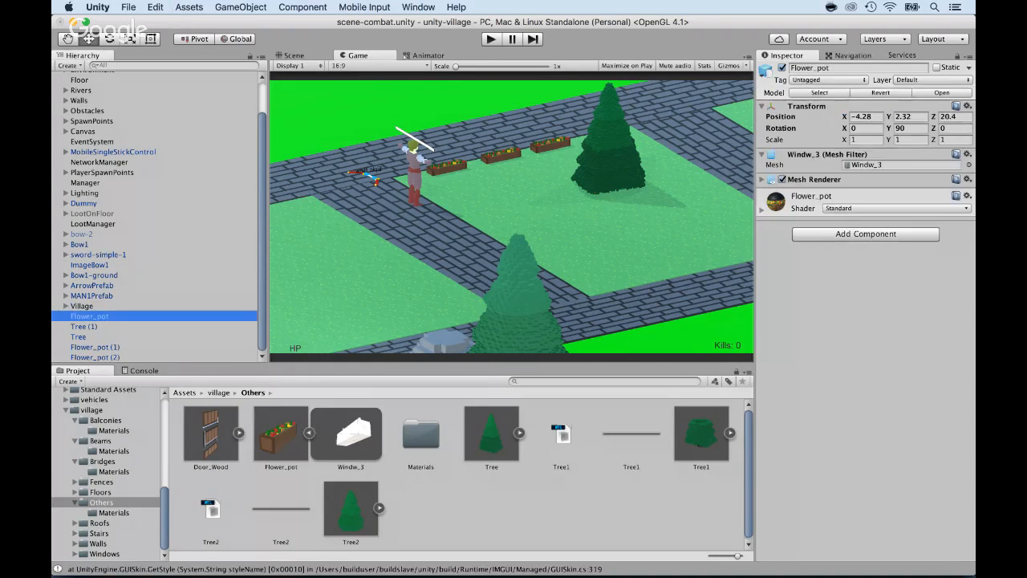
Make the three flower pots and both trees children of the Village object and collapse it
{"action": "key", "text": "super+z"}
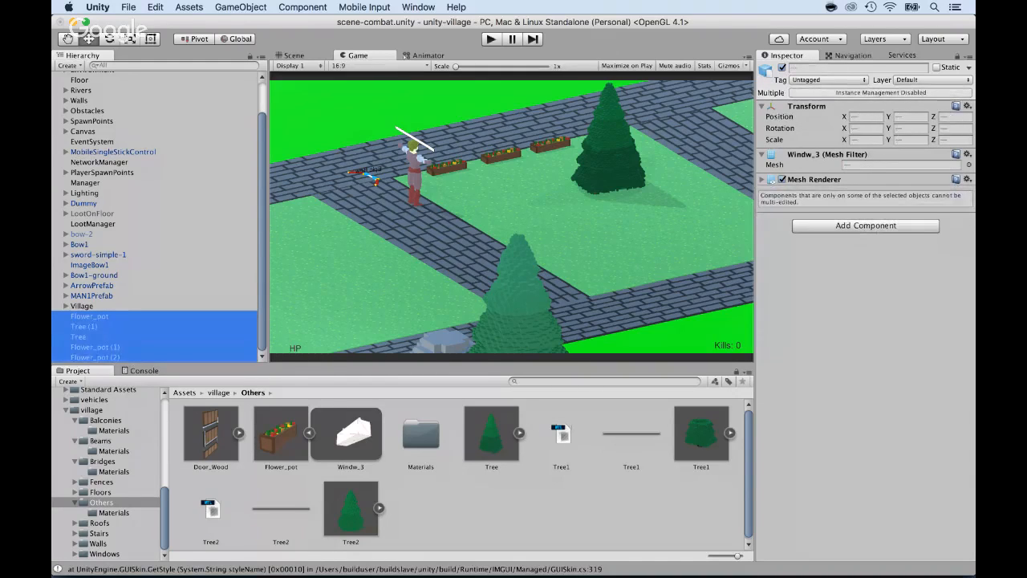
{"action": "left_click_drag", "start_coordinate": [88, 316], "coordinate": [84, 304]}
{"action": "left_click_drag", "start_coordinate": [82, 306], "coordinate": [82, 305]}
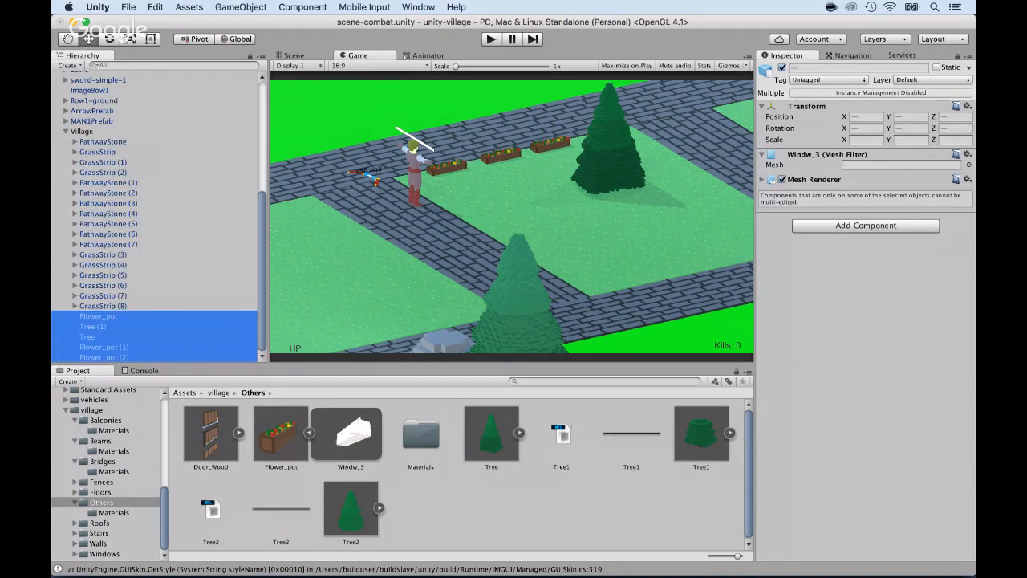
{"action": "left_click", "coordinate": [65, 131]}
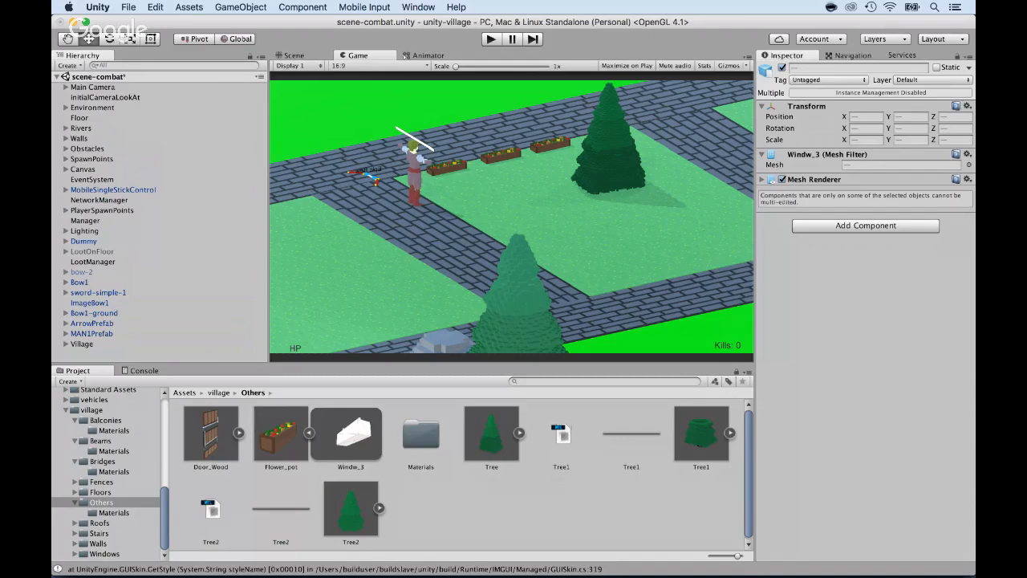
Set the Village object's X position to -100
{"action": "left_click", "coordinate": [81, 344]}
{"action": "left_click", "coordinate": [866, 103]}
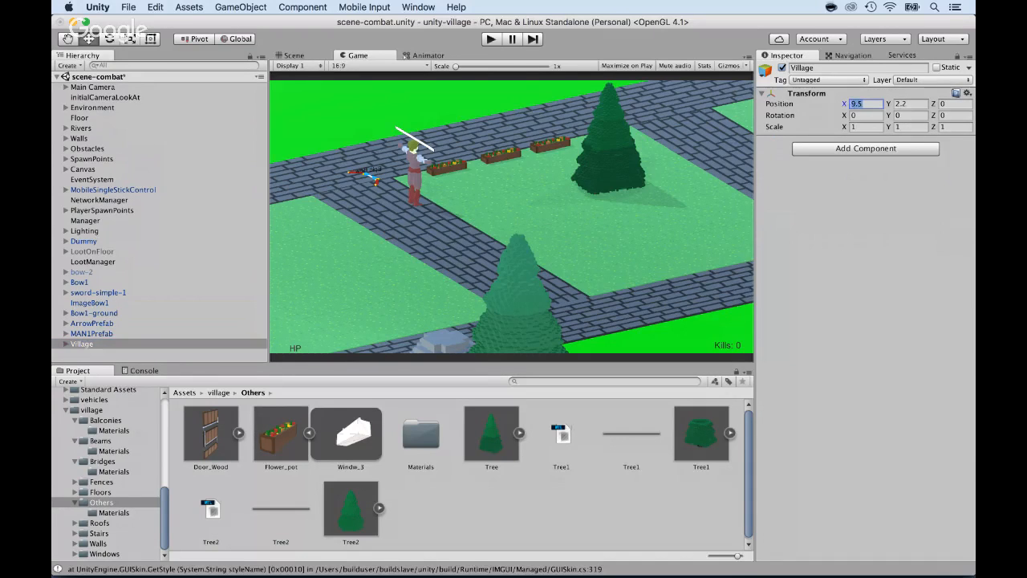
{"action": "type", "text": "-100"}
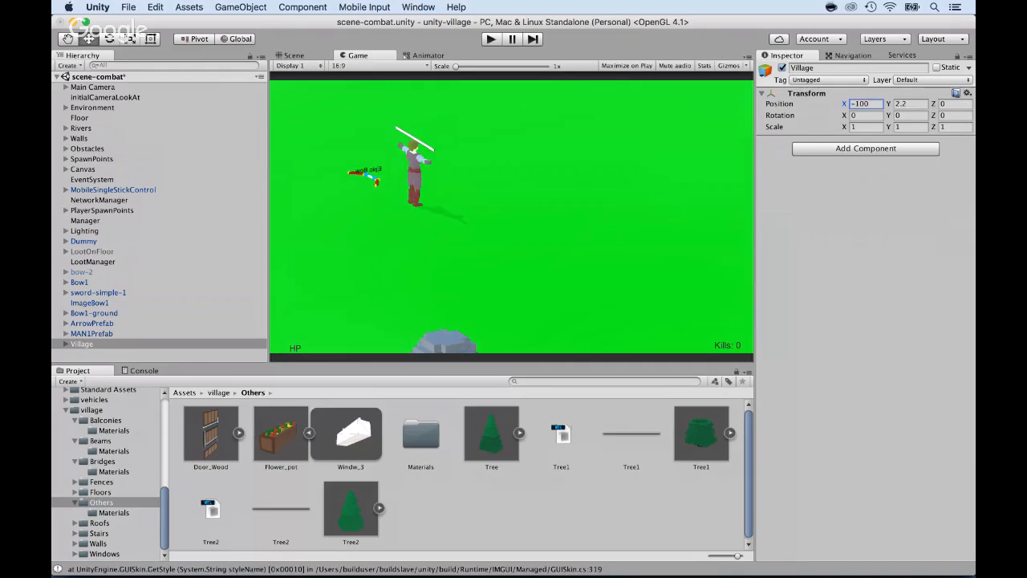
{"action": "key", "text": "Escape"}
Create an empty object at the scene's root level and name it HomeSmall
{"action": "right_click", "coordinate": [90, 354]}
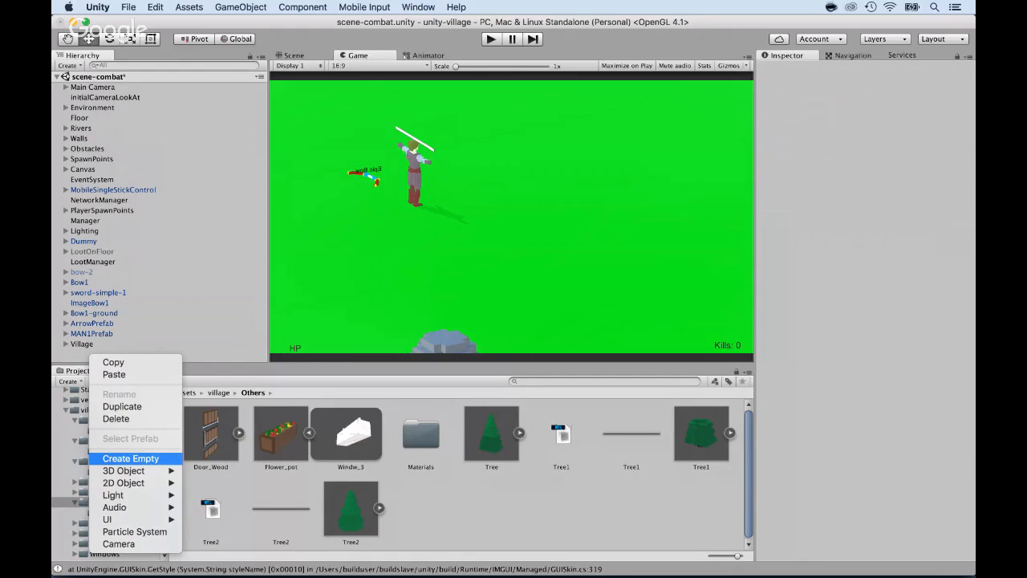
{"action": "left_click", "coordinate": [131, 459]}
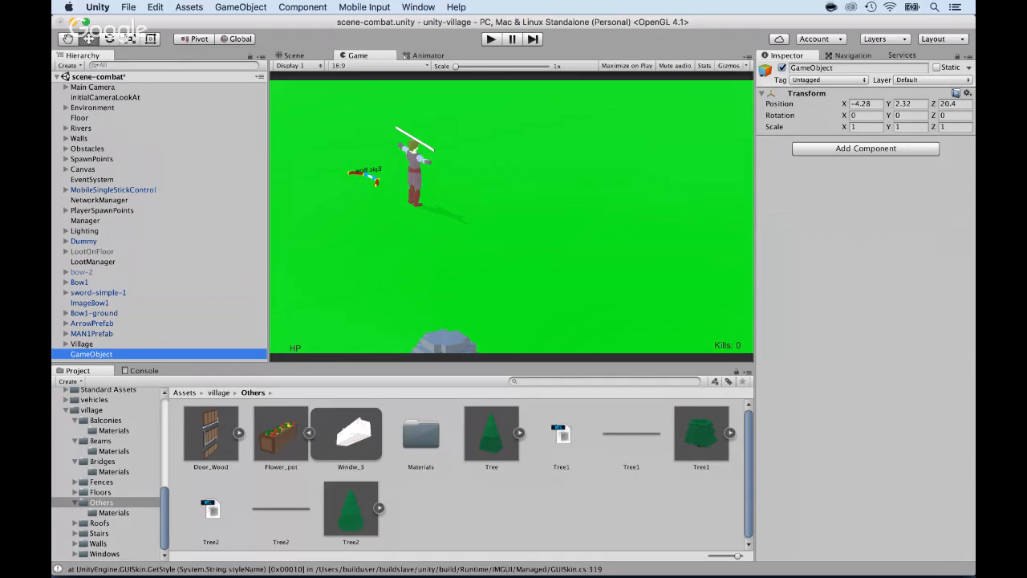
{"action": "key", "text": "Return"}
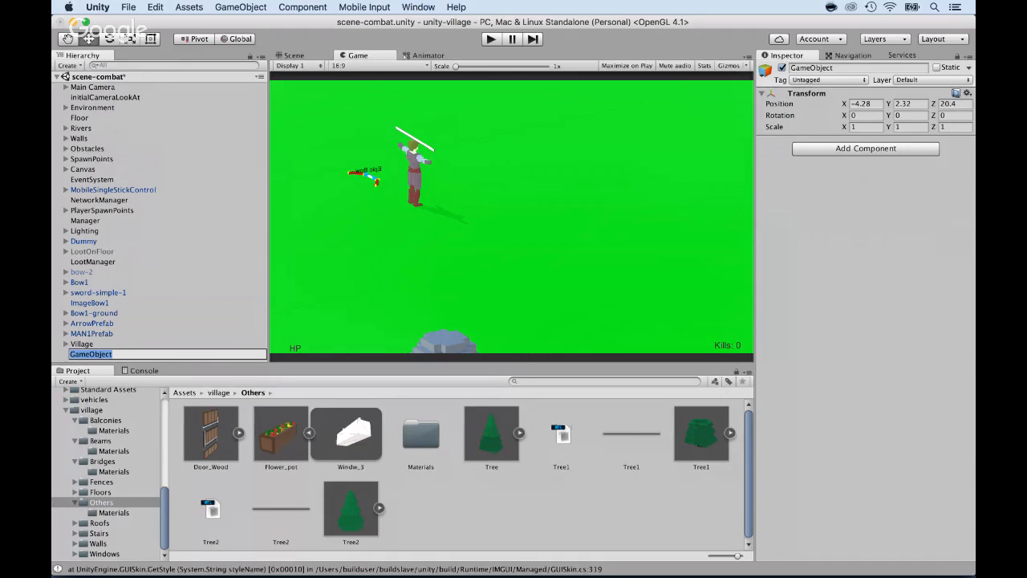
{"action": "type", "text": "HomeSmall"}
{"action": "key", "text": "Return"}
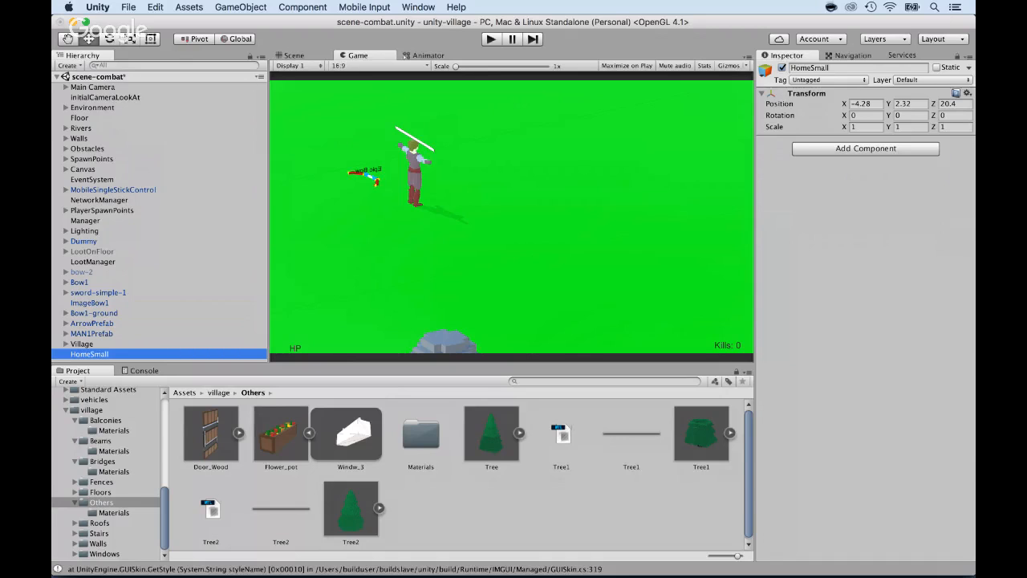
Add the Wall_LightStone model from the village's Walls folder as a child of HomeSmall and focus the Scene view on it
{"action": "left_click", "coordinate": [98, 543]}
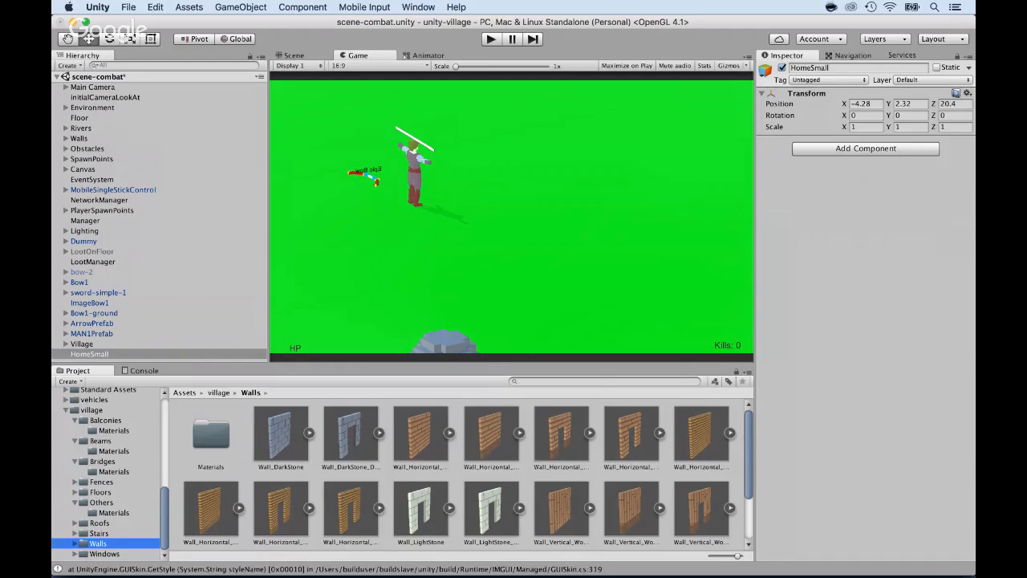
{"action": "scroll", "coordinate": [457, 473], "scroll_direction": "down", "scroll_amount": 2}
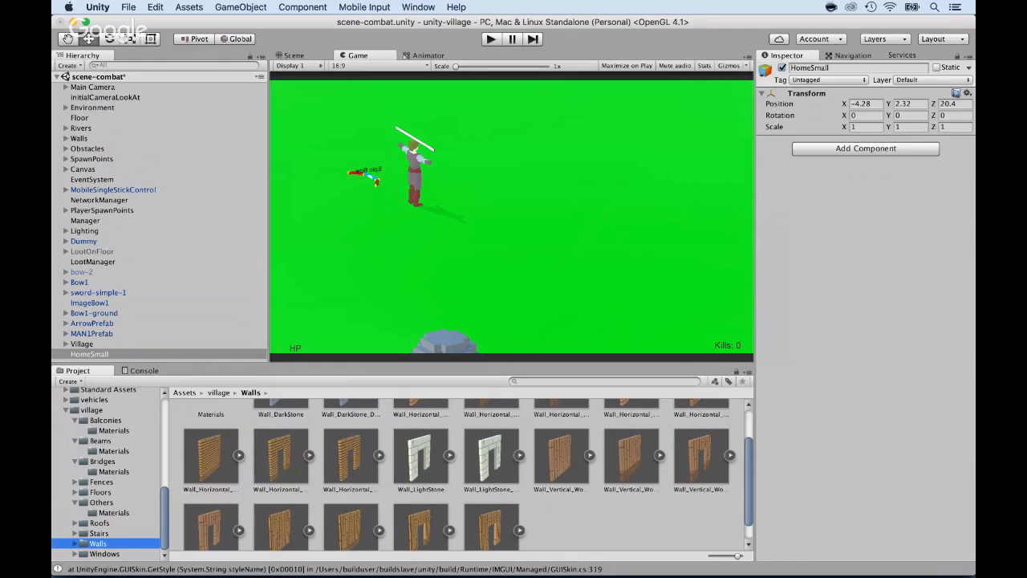
{"action": "left_click_drag", "start_coordinate": [405, 456], "coordinate": [100, 353]}
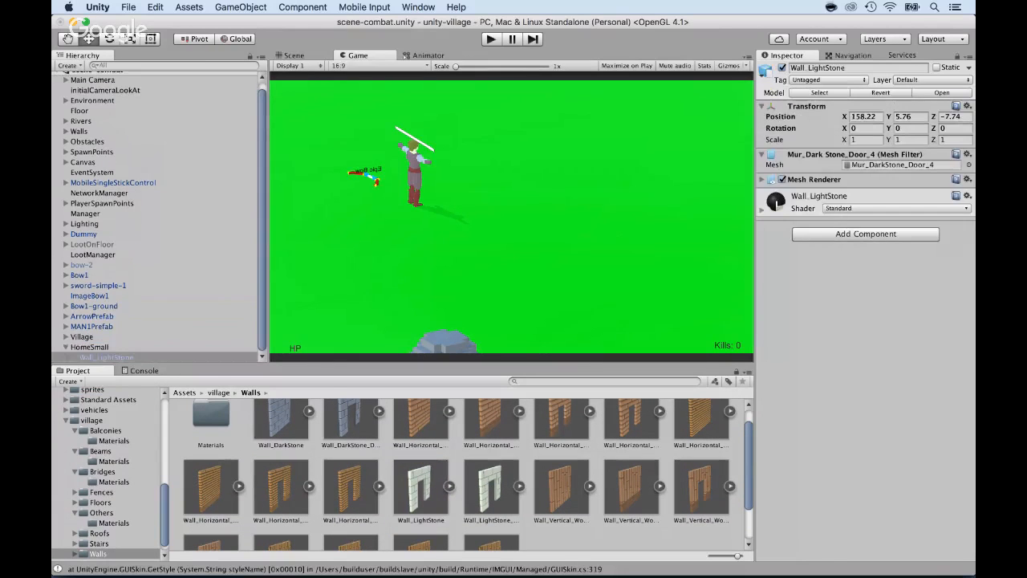
{"action": "left_click", "coordinate": [90, 347]}
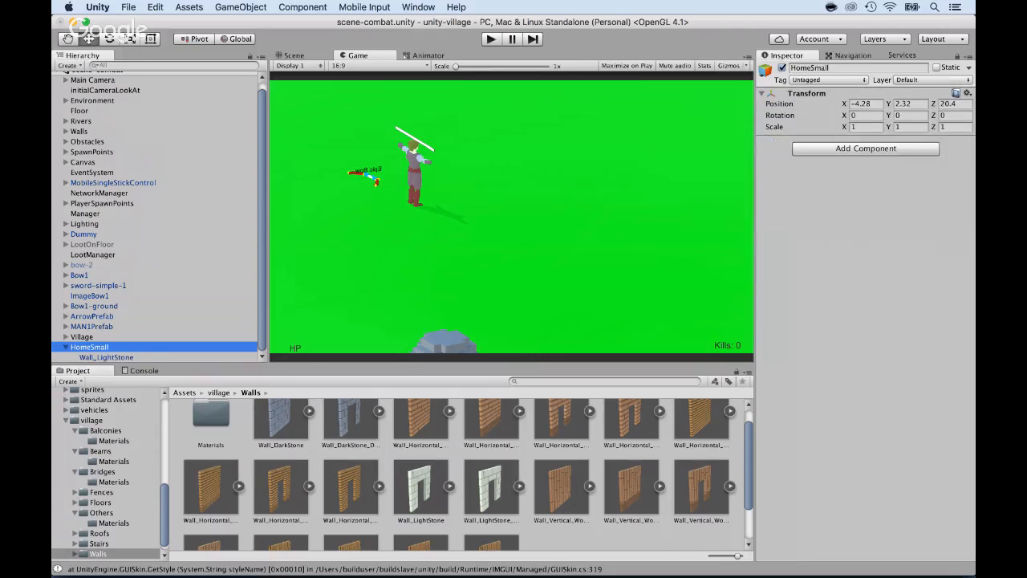
{"action": "left_click", "coordinate": [293, 55]}
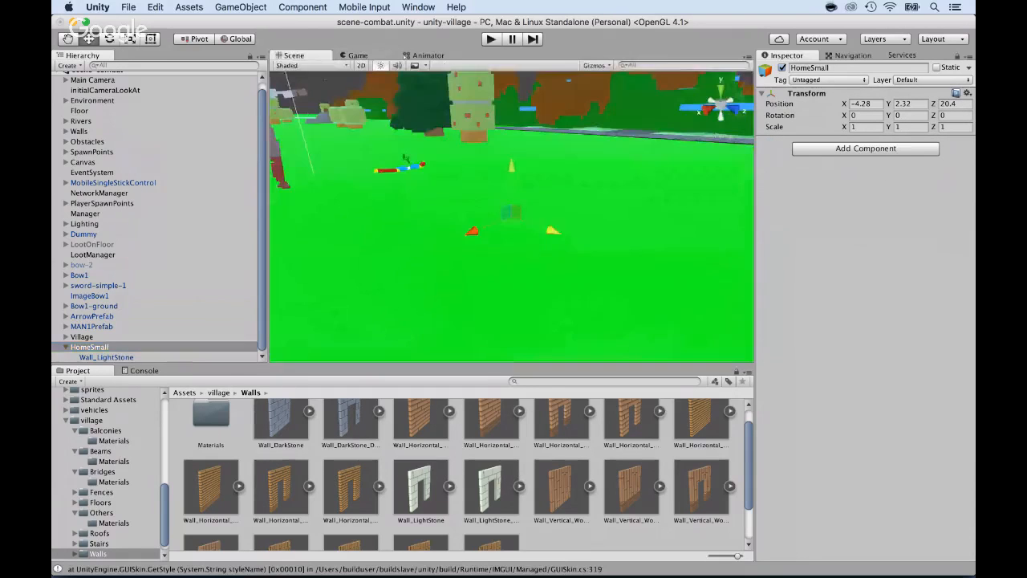
{"action": "double_click", "coordinate": [106, 357]}
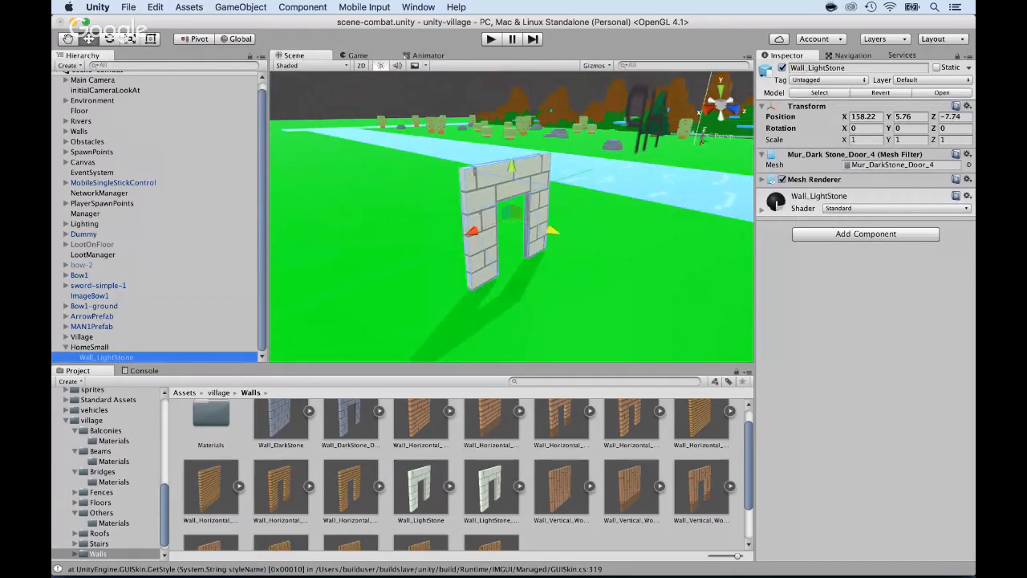
Set the Wall_LightStone object's position to 0, 0, 0
{"action": "left_click", "coordinate": [866, 116]}
{"action": "type", "text": "0"}
{"action": "key", "text": "Tab"}
{"action": "type", "text": "0"}
{"action": "key", "text": "Tab"}
{"action": "type", "text": "0"}
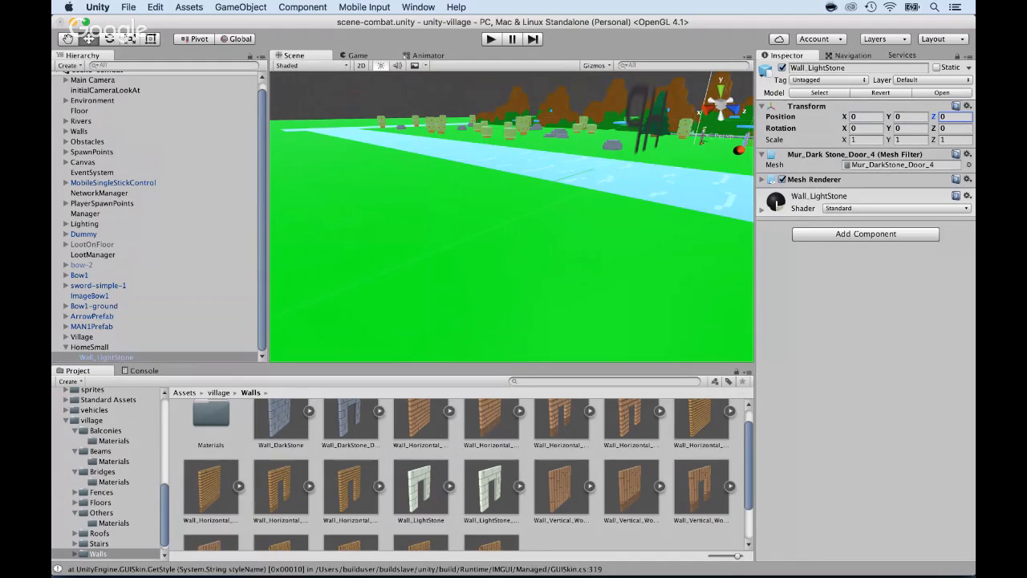
Add the Wall_Vertical_Wood_Big model from the village's Walls folder to the scene
{"action": "scroll", "coordinate": [457, 473], "scroll_direction": "down", "scroll_amount": 3}
{"action": "scroll", "coordinate": [457, 473], "scroll_direction": "up", "scroll_amount": 4}
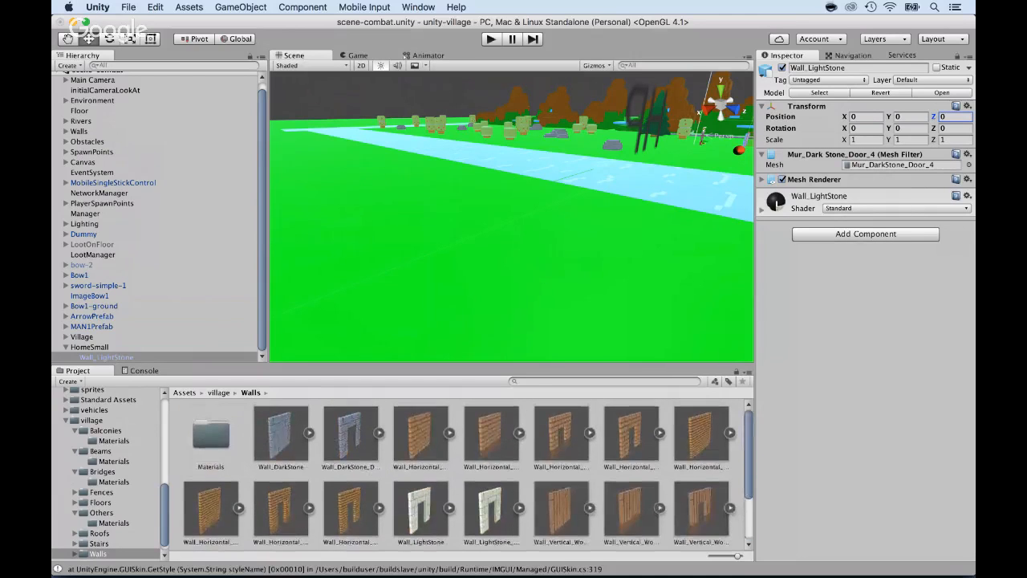
{"action": "scroll", "coordinate": [465, 474], "scroll_direction": "down", "scroll_amount": 2}
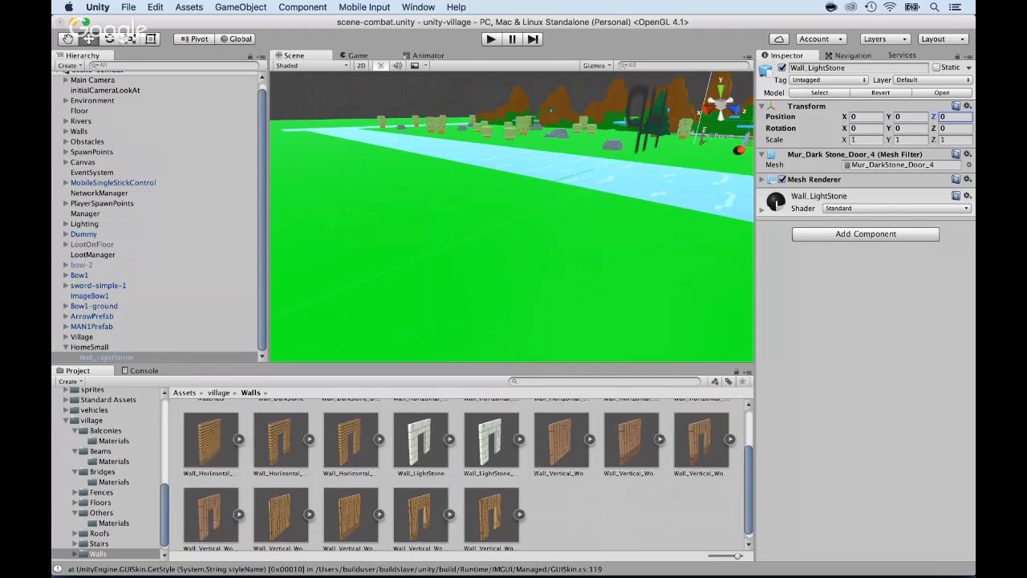
{"action": "left_click", "coordinate": [560, 440]}
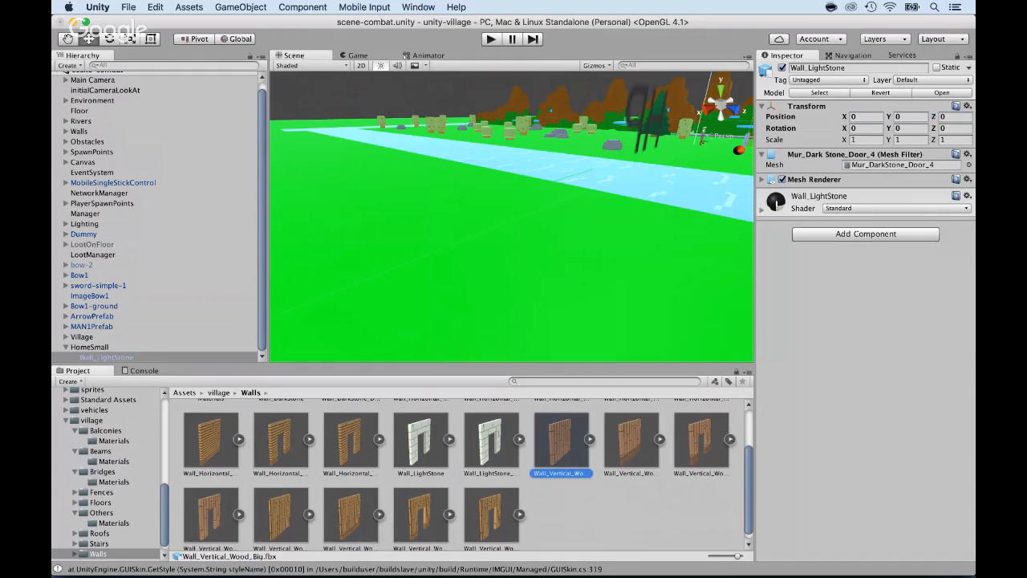
{"action": "left_click_drag", "start_coordinate": [560, 440], "coordinate": [102, 347]}
Set the newly added Wall_Vertical_Wood_Big object's position to 0, 0, 0
{"action": "left_click", "coordinate": [866, 117]}
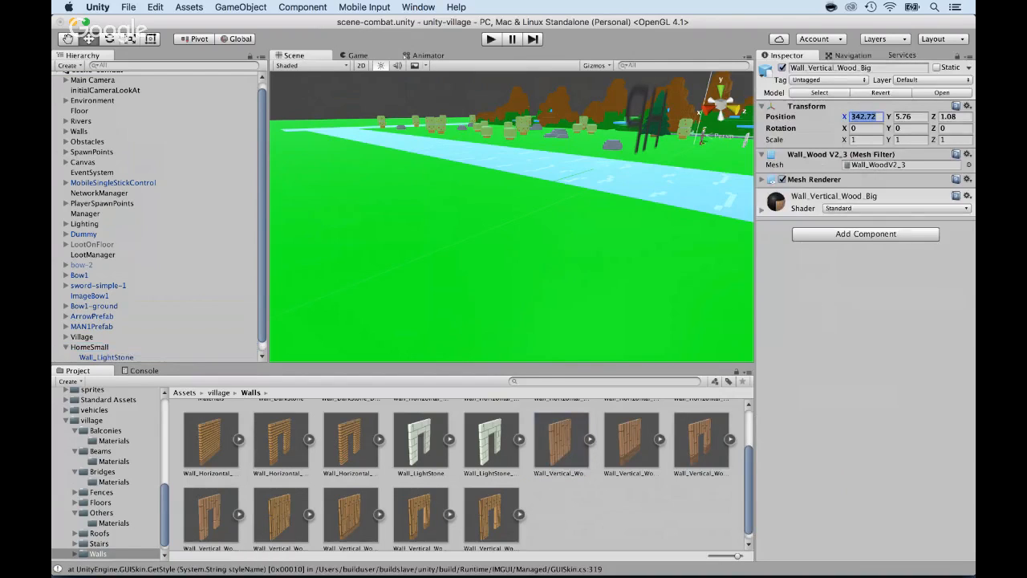
{"action": "type", "text": "0"}
{"action": "key", "text": "Tab"}
{"action": "type", "text": "0"}
{"action": "key", "text": "Tab"}
{"action": "type", "text": "0"}
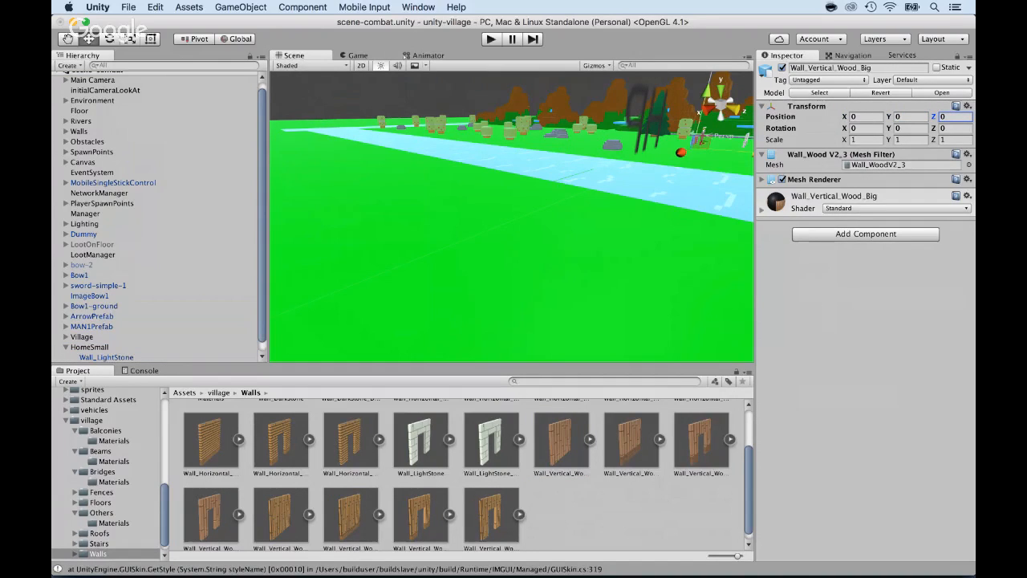
Add the Roof_Wood_Big_Tatched_2 model from the village's Roofs folder to the scene
{"action": "scroll", "coordinate": [466, 473], "scroll_direction": "up", "scroll_amount": 3}
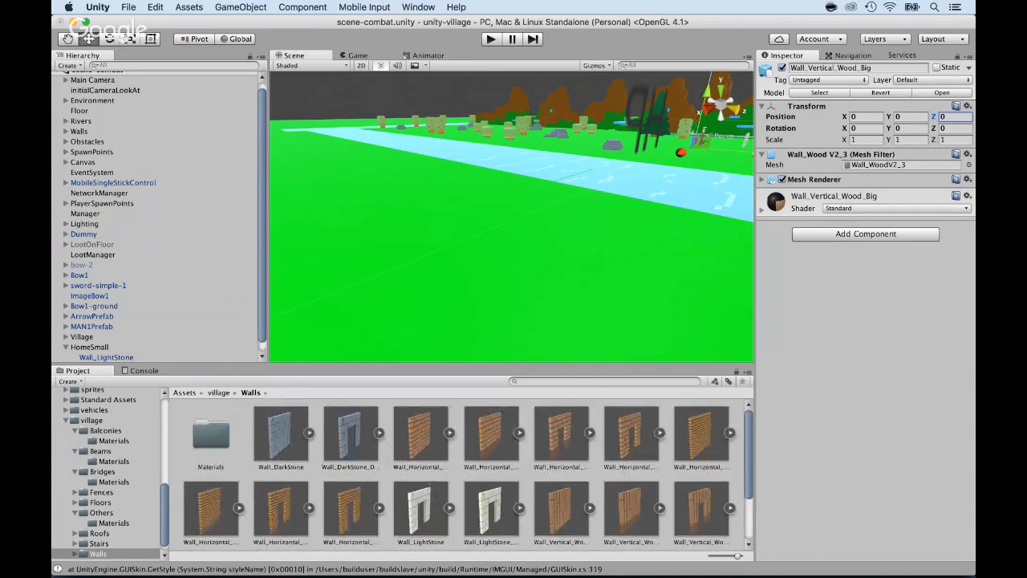
{"action": "scroll", "coordinate": [108, 474], "scroll_direction": "down", "scroll_amount": 1}
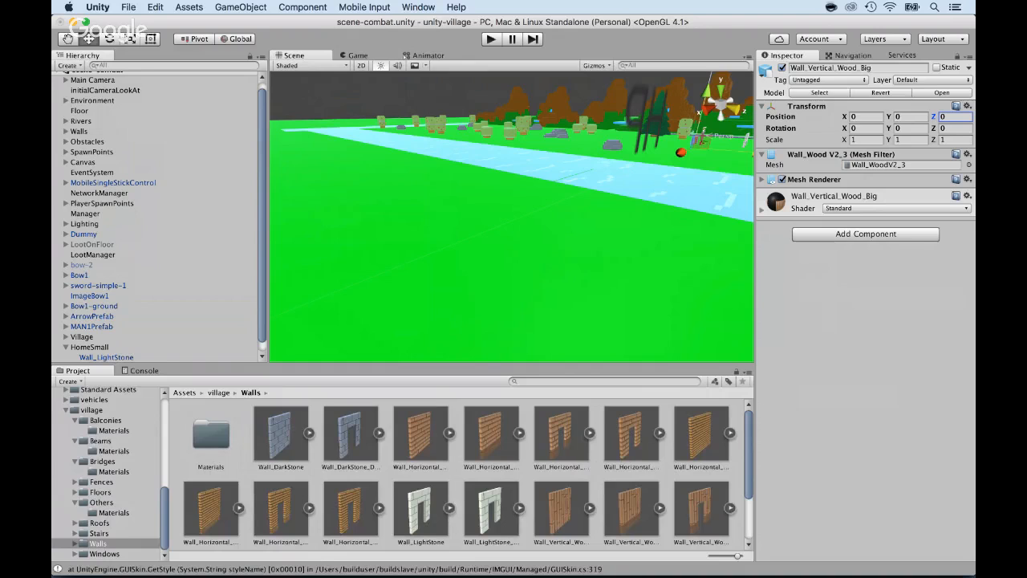
{"action": "left_click", "coordinate": [100, 522]}
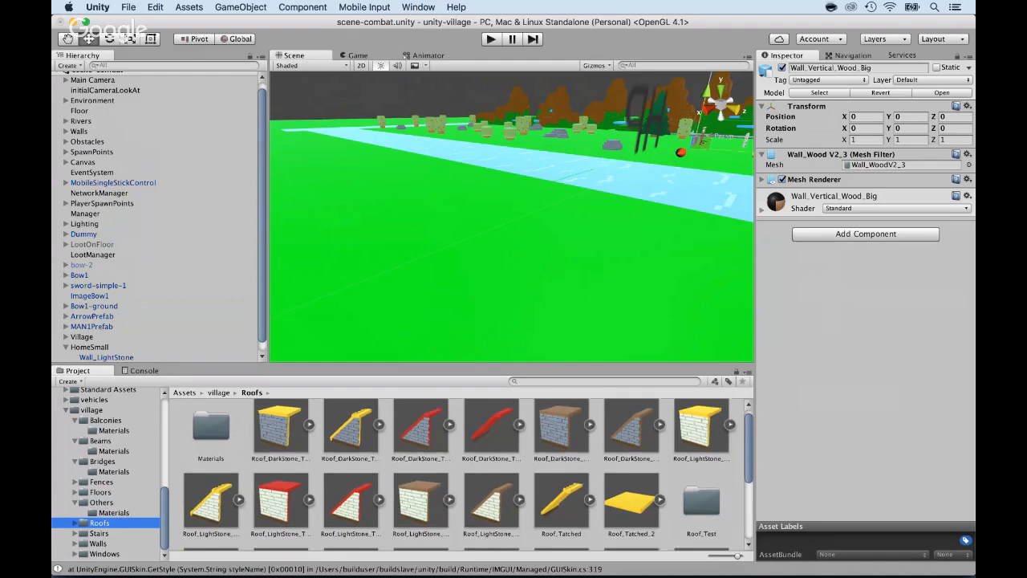
{"action": "scroll", "coordinate": [466, 473], "scroll_direction": "down", "scroll_amount": 2}
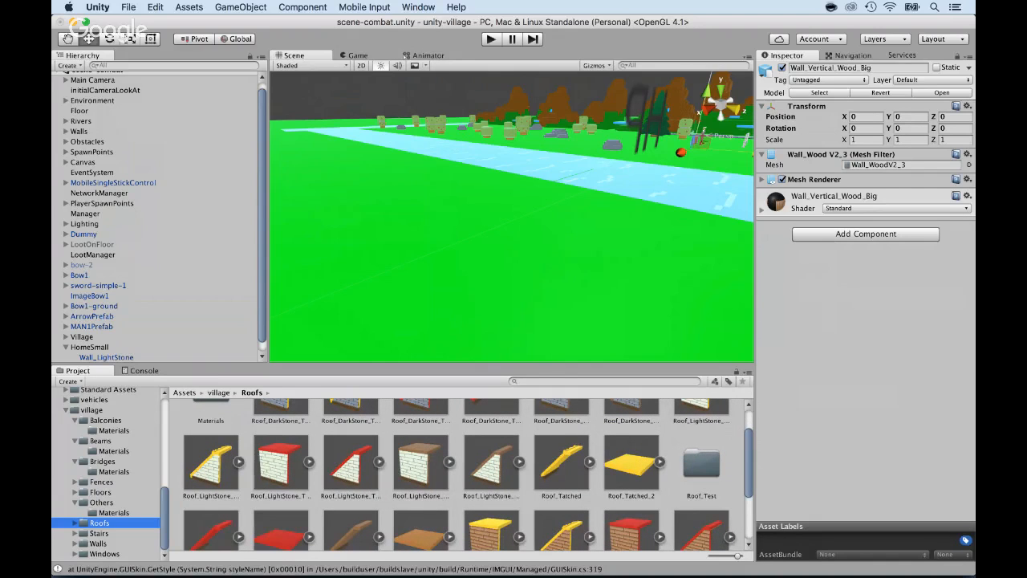
{"action": "scroll", "coordinate": [465, 473], "scroll_direction": "down", "scroll_amount": 1}
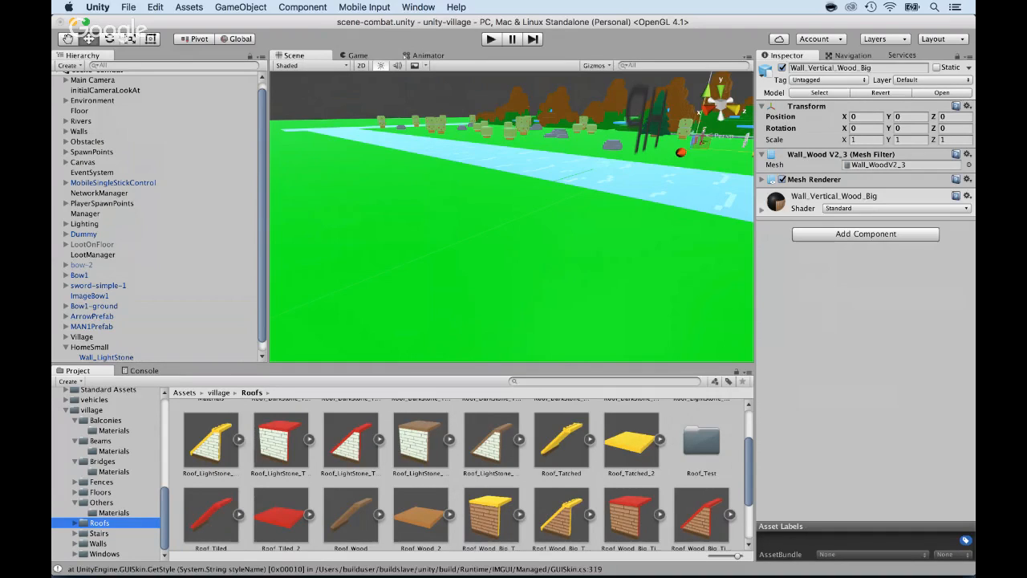
{"action": "left_click", "coordinate": [351, 441]}
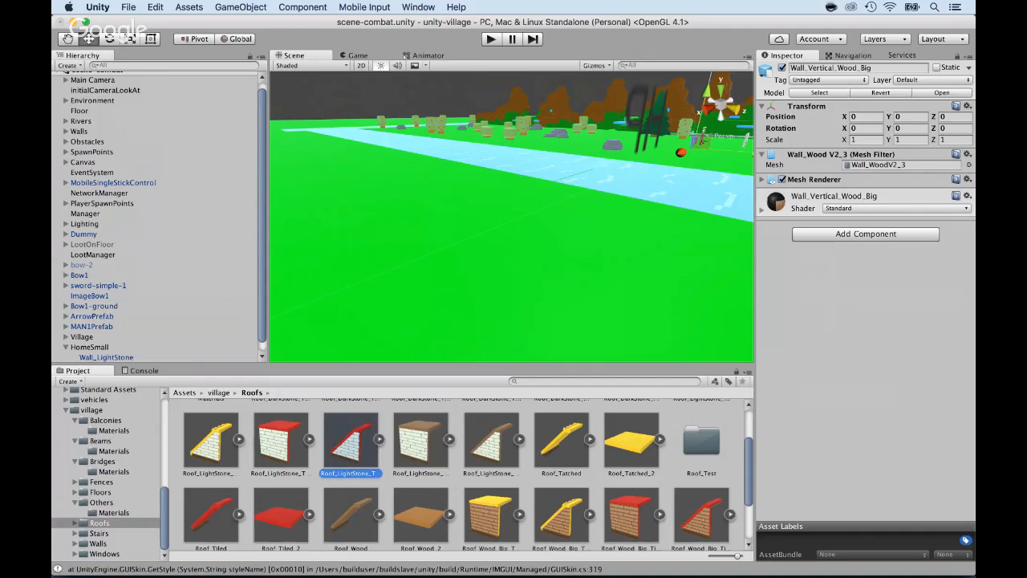
{"action": "left_click_drag", "start_coordinate": [350, 441], "coordinate": [387, 438]}
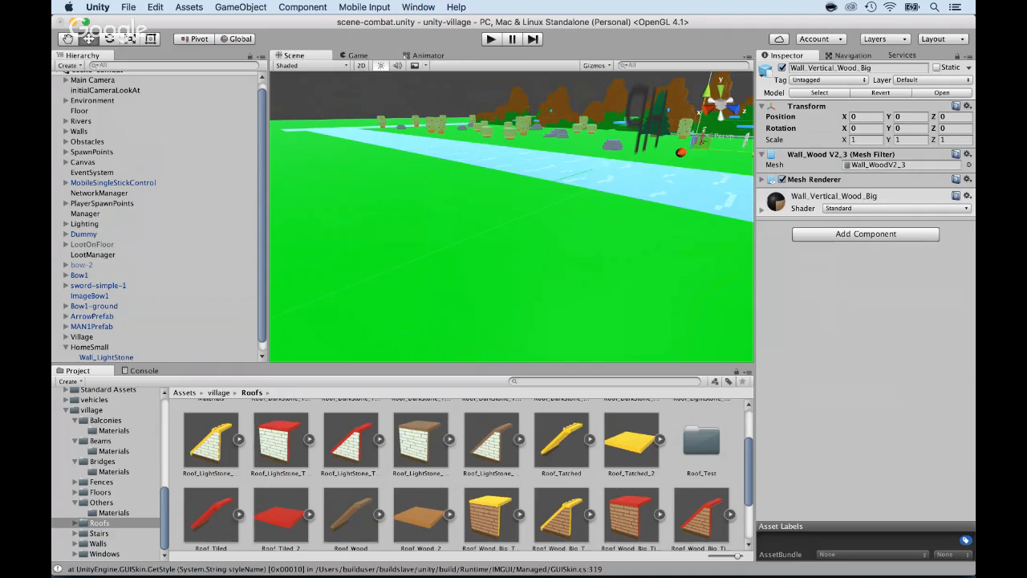
{"action": "scroll", "coordinate": [457, 474], "scroll_direction": "down", "scroll_amount": 2}
{"action": "left_click_drag", "start_coordinate": [562, 461], "coordinate": [168, 348]}
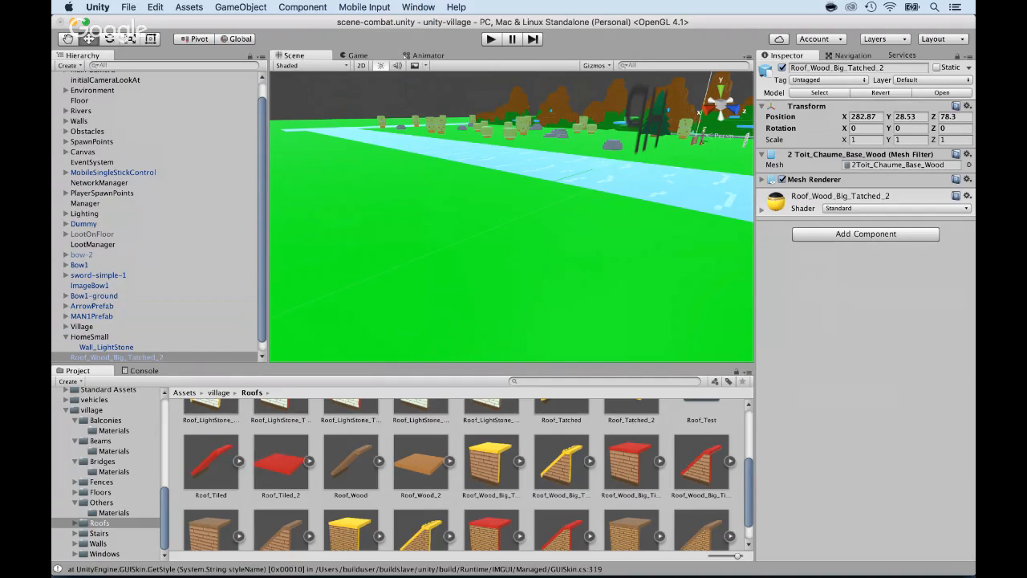
Make the roof and Wall_Vertical_Wood_Big children of HomeSmall and set the wooden wall's local position to 0, 0, 0
{"action": "scroll", "coordinate": [156, 215], "scroll_direction": "down", "scroll_amount": 1}
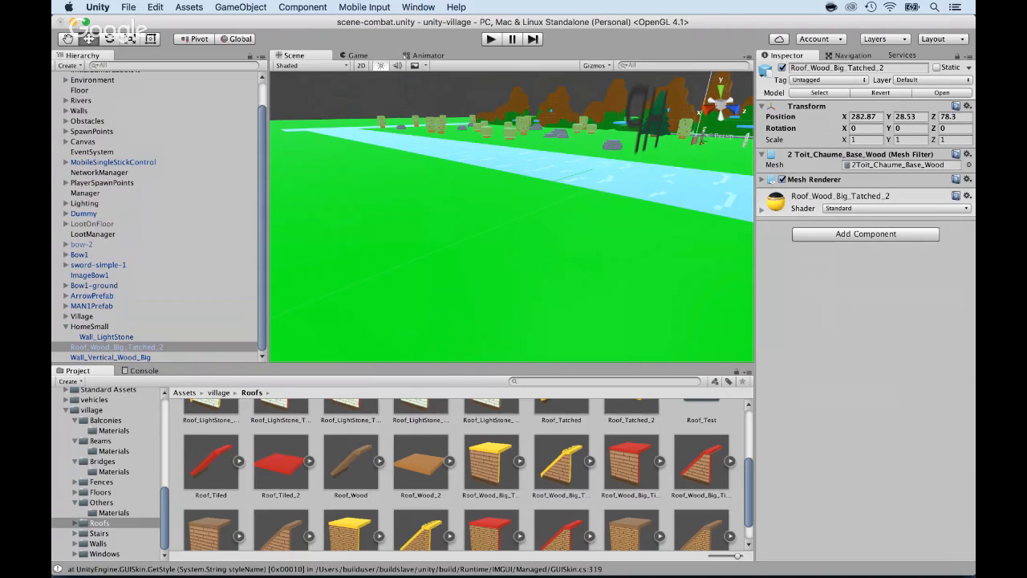
{"action": "left_click_drag", "start_coordinate": [99, 347], "coordinate": [92, 327]}
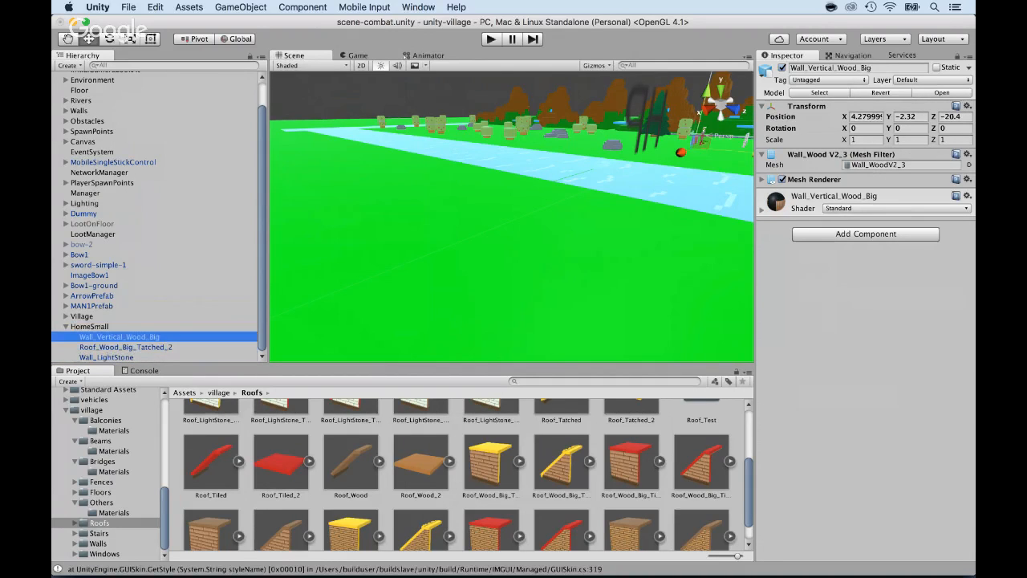
{"action": "left_click", "coordinate": [866, 117]}
{"action": "type", "text": "0"}
{"action": "key", "text": "Tab"}
{"action": "type", "text": "0"}
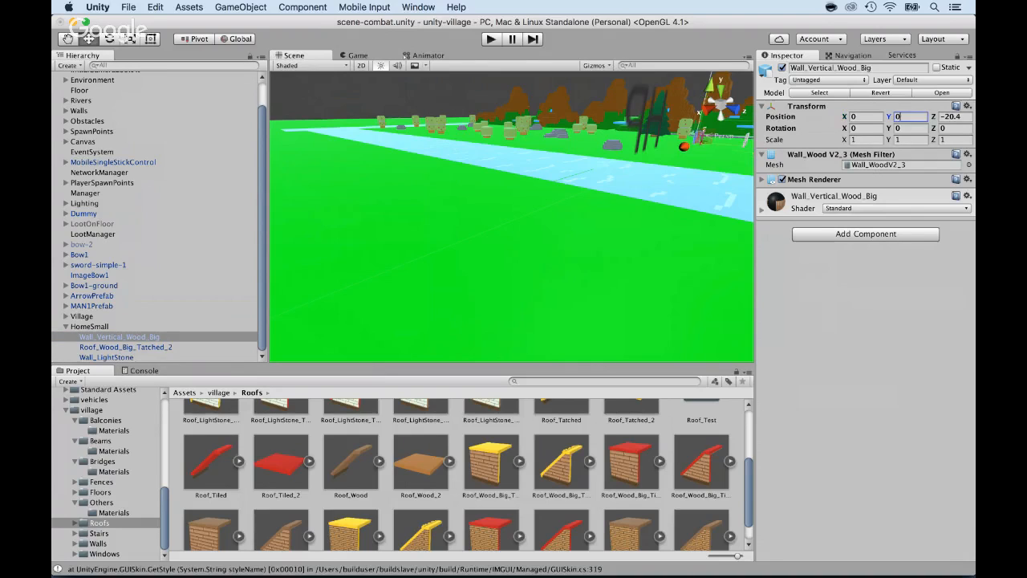
{"action": "key", "text": "Tab"}
{"action": "type", "text": "0"}
Set the Roof_Wood_Big_Tatched_2 object's local position to 0, 0, 0
{"action": "left_click", "coordinate": [125, 347]}
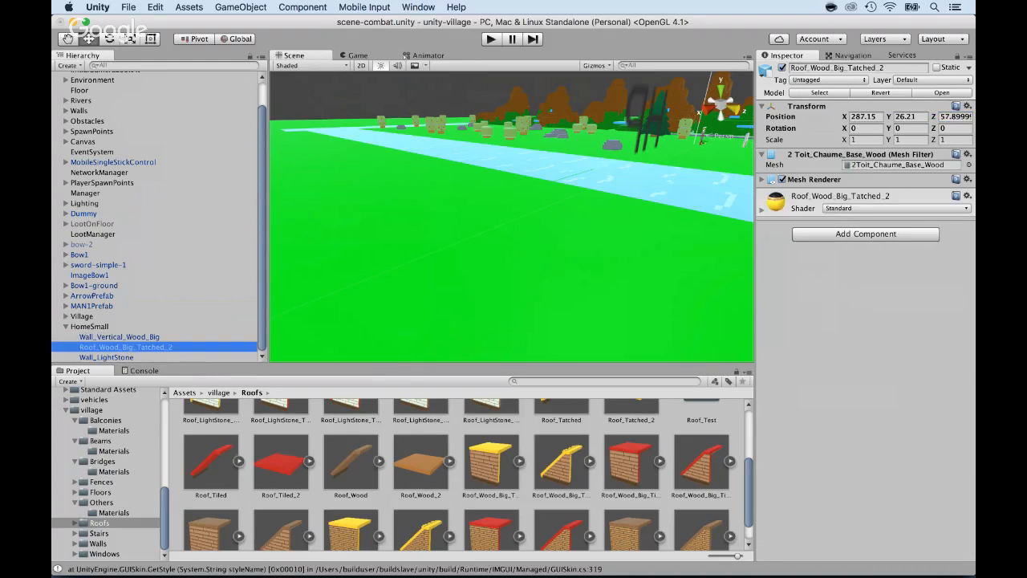
{"action": "left_click", "coordinate": [866, 116]}
{"action": "type", "text": "0"}
{"action": "key", "text": "Tab"}
{"action": "type", "text": "0"}
{"action": "key", "text": "Tab"}
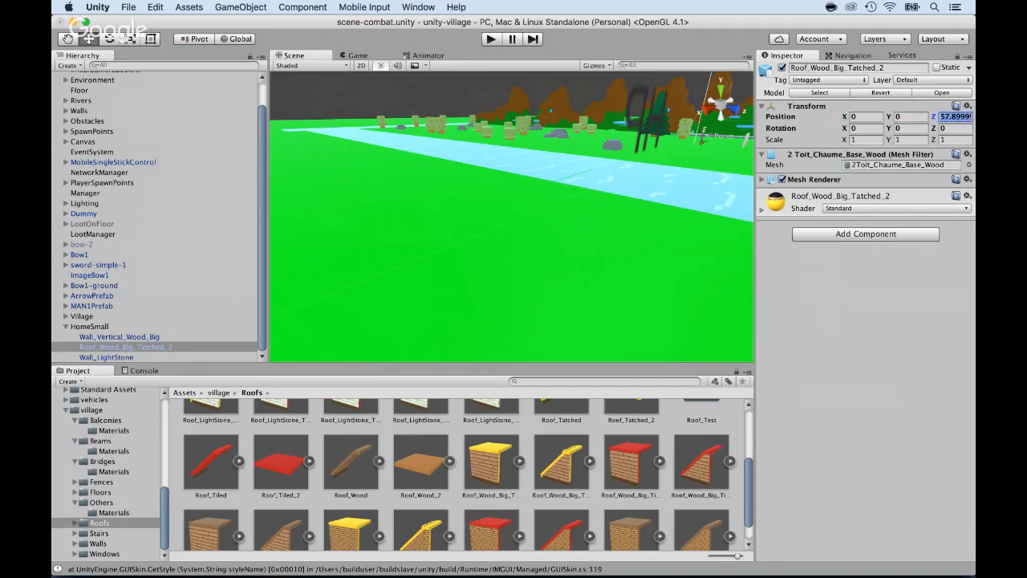
{"action": "type", "text": "0"}
Focus the Scene view on HomeSmall and raise the thatched roof piece high above the walls, to about Y 17.14
{"action": "double_click", "coordinate": [89, 326]}
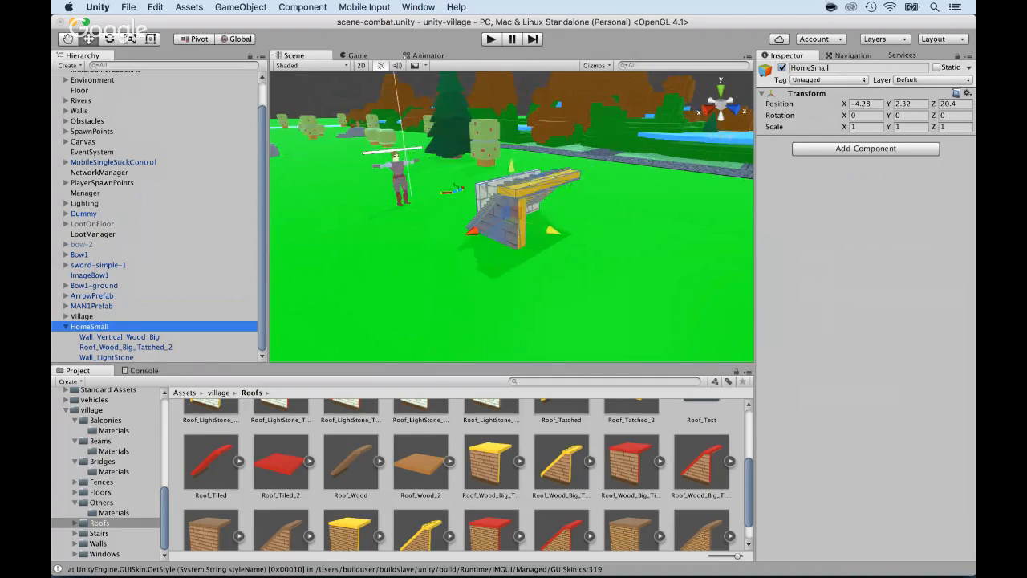
{"action": "scroll", "coordinate": [511, 216], "scroll_direction": "up", "scroll_amount": 5}
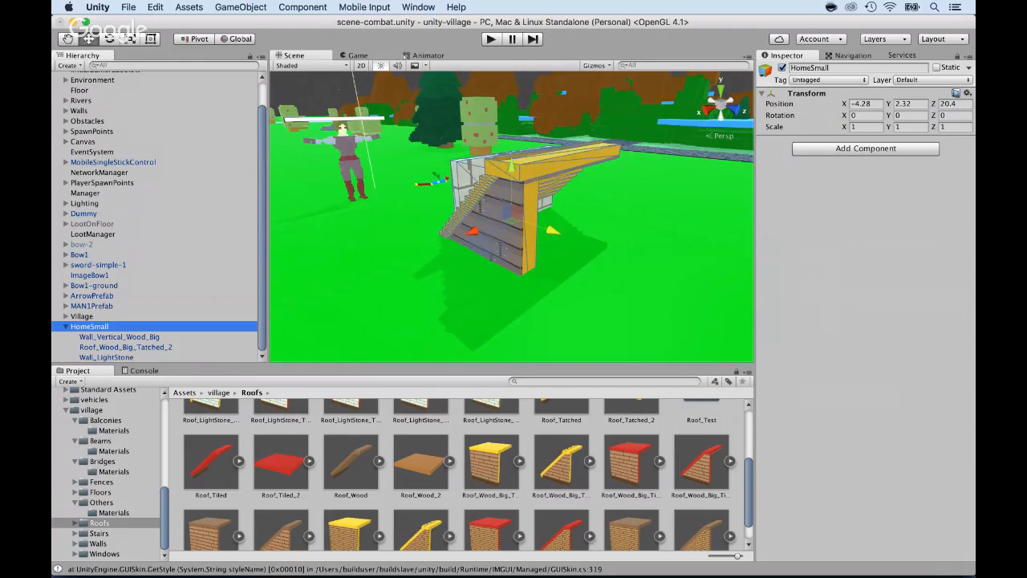
{"action": "left_click", "coordinate": [106, 357]}
{"action": "left_click", "coordinate": [125, 346]}
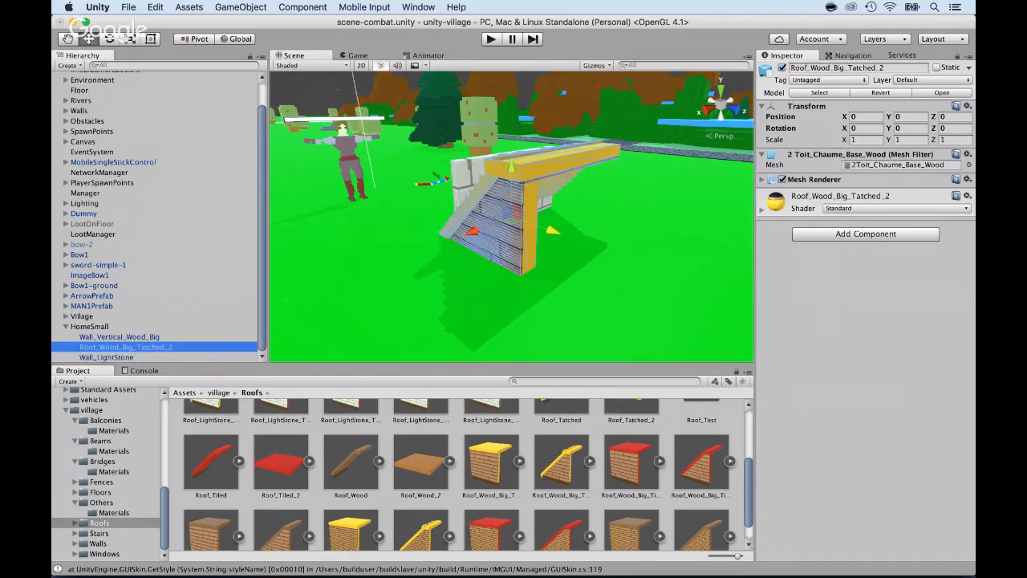
{"action": "left_click_drag", "start_coordinate": [511, 167], "coordinate": [511, 10]}
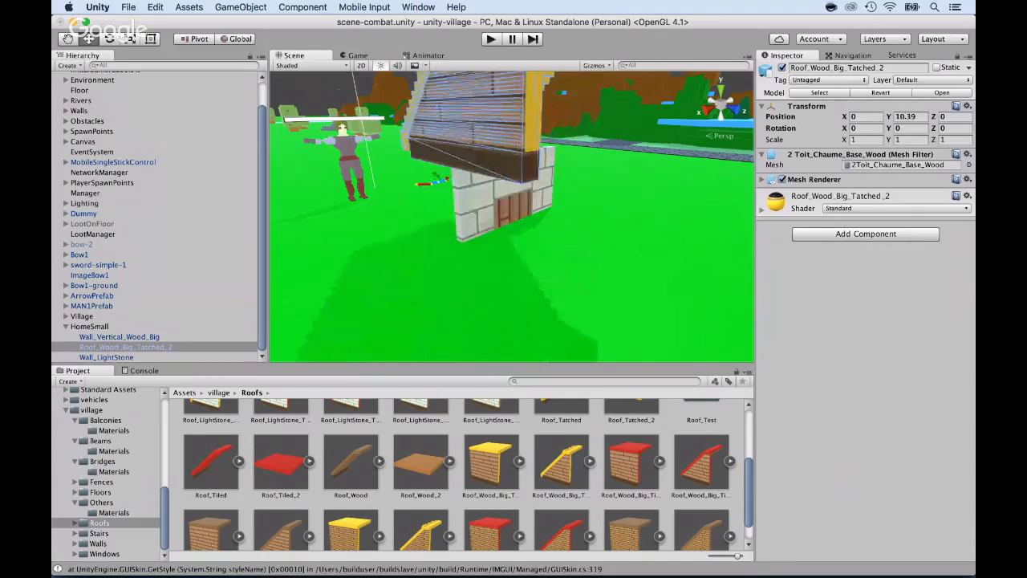
{"action": "left_click_drag", "start_coordinate": [889, 116], "coordinate": [976, 116]}
{"action": "scroll", "coordinate": [511, 216], "scroll_direction": "down", "scroll_amount": 4}
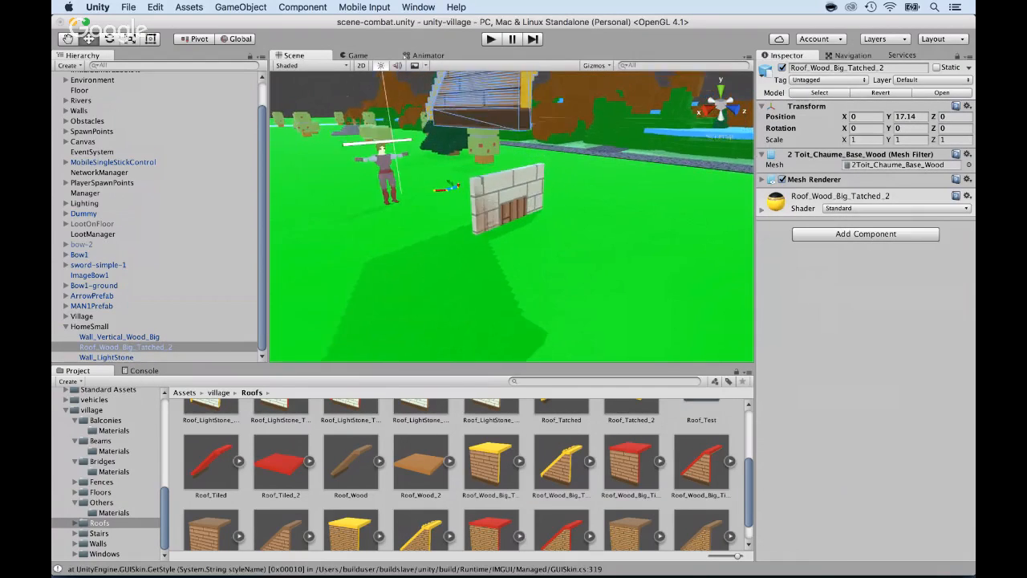
Delete Wall_LightStone from HomeSmall and raise Wall_Vertical_Wood_Big out of the ground to about Y 5.4
{"action": "left_click", "coordinate": [119, 336]}
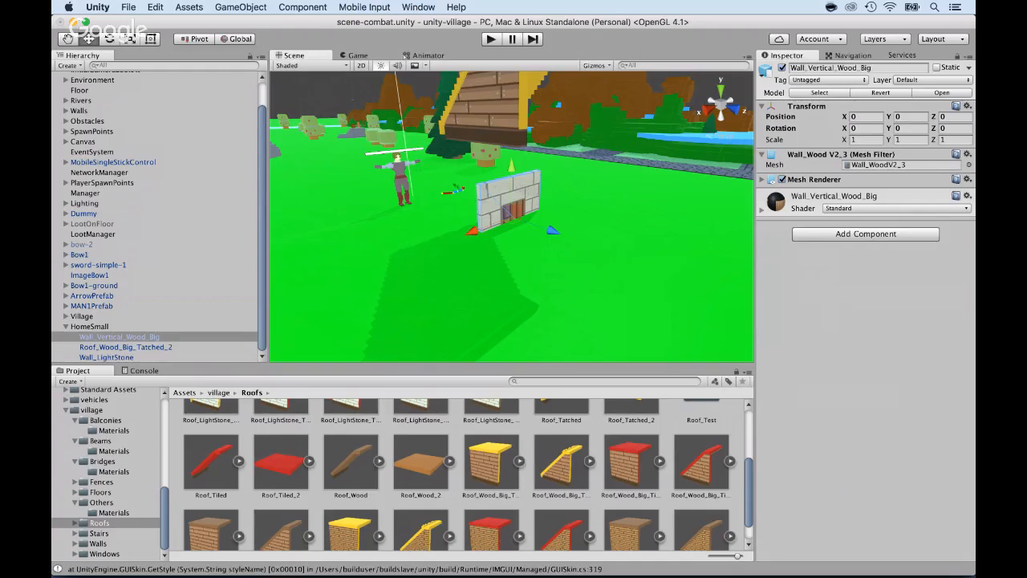
{"action": "left_click", "coordinate": [106, 357]}
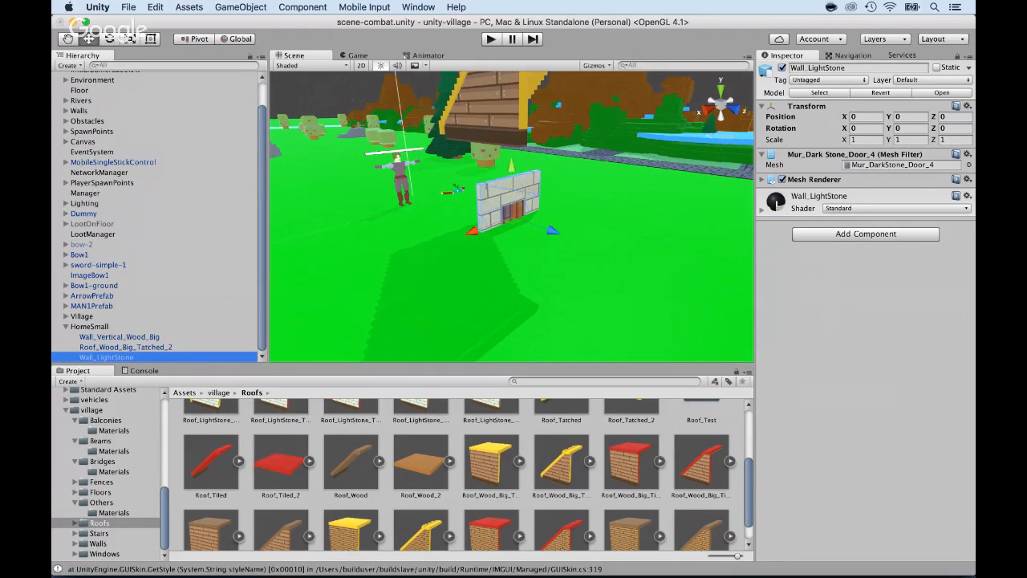
{"action": "key", "text": "super+BackSpace"}
{"action": "left_click", "coordinate": [119, 347]}
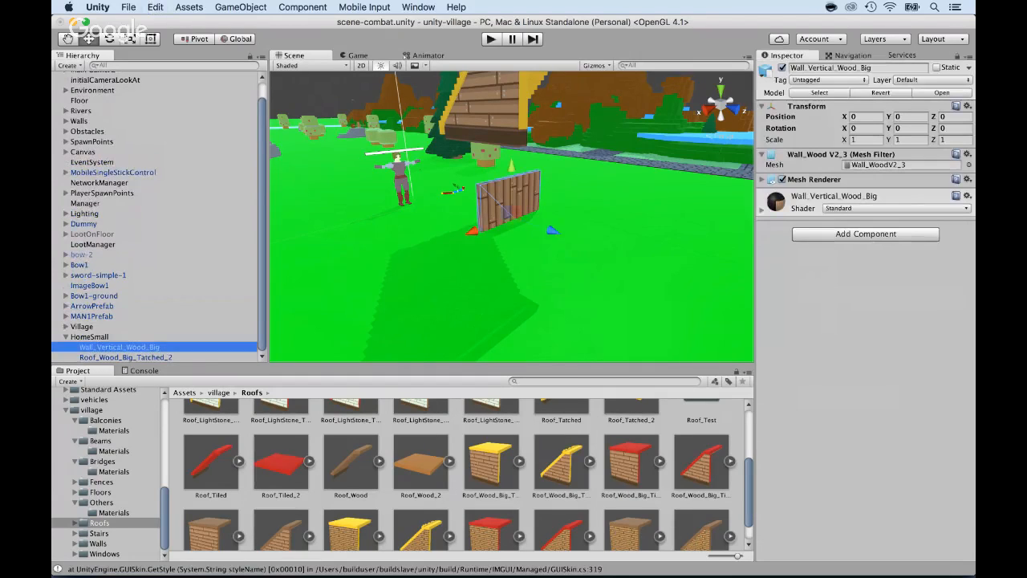
{"action": "left_click_drag", "start_coordinate": [511, 165], "coordinate": [511, 125]}
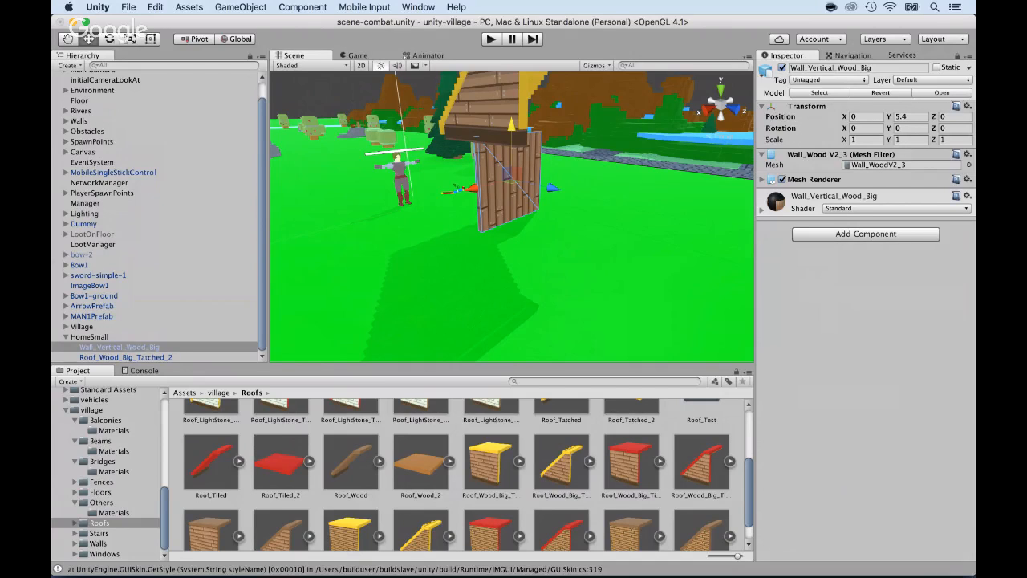
Add the Wall_Vertical_Wood_Big_Dado_Door model from the Walls folder as a child of HomeSmall at position 0, 0, 0
{"action": "scroll", "coordinate": [457, 474], "scroll_direction": "down", "scroll_amount": 2}
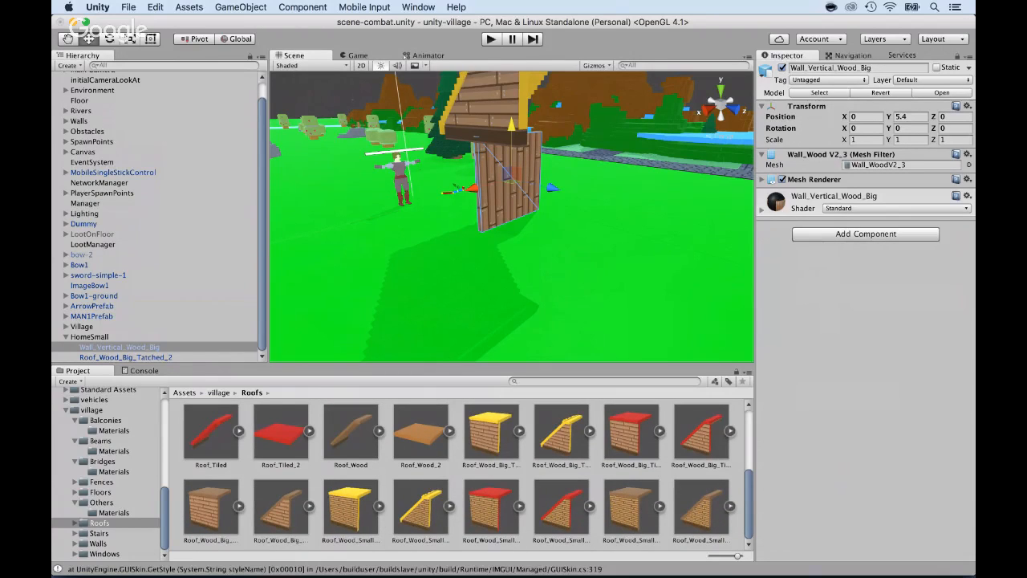
{"action": "left_click", "coordinate": [98, 543]}
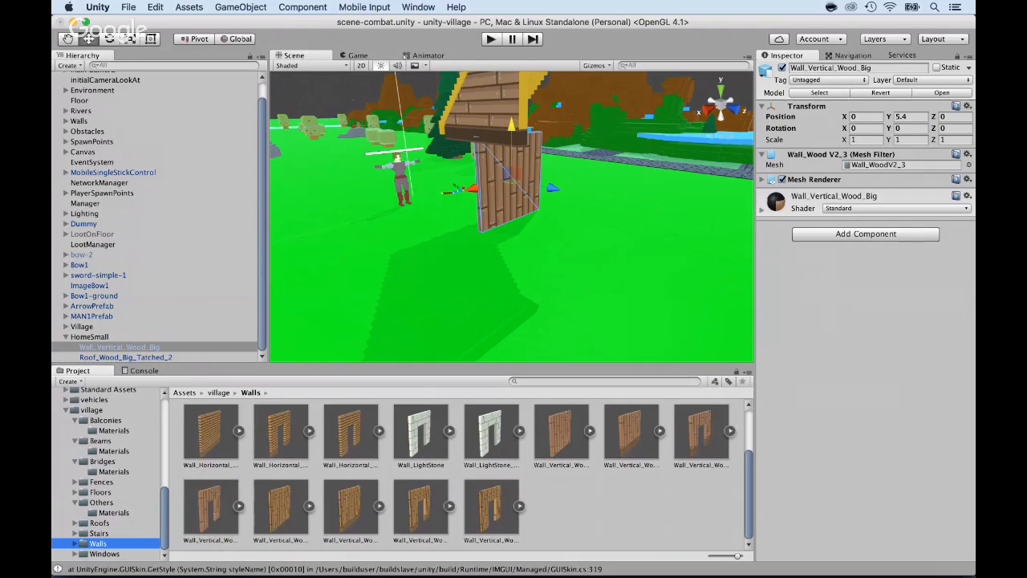
{"action": "left_click_drag", "start_coordinate": [701, 433], "coordinate": [80, 336]}
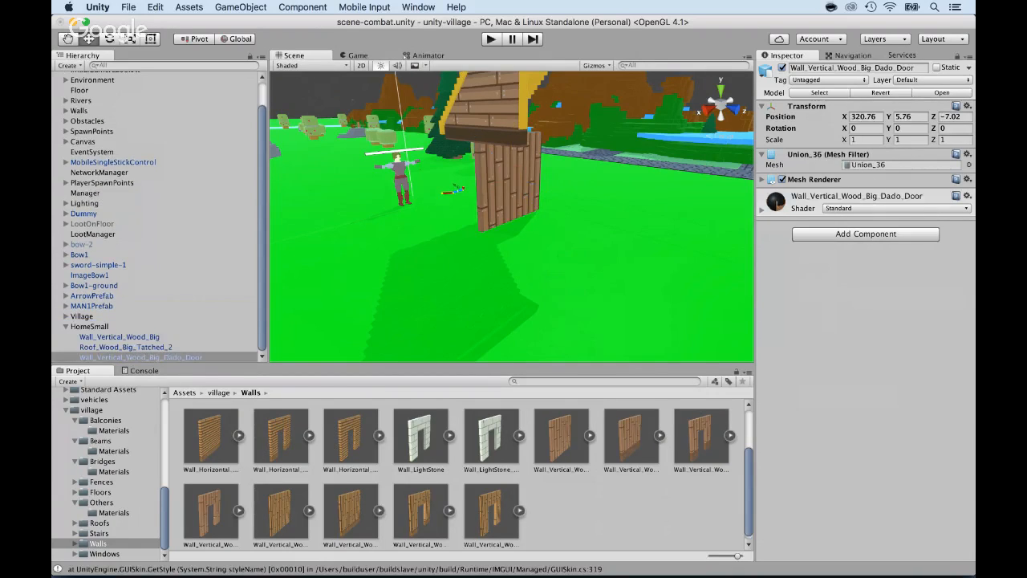
{"action": "left_click", "coordinate": [865, 116]}
{"action": "type", "text": "0"}
{"action": "key", "text": "Tab"}
{"action": "type", "text": "0"}
{"action": "key", "text": "Tab"}
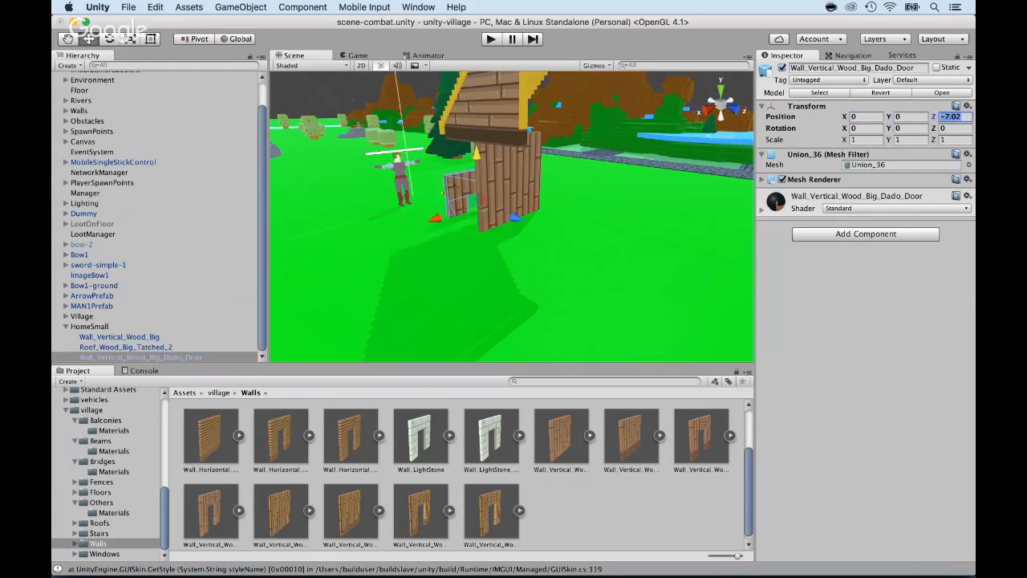
{"action": "type", "text": "0"}
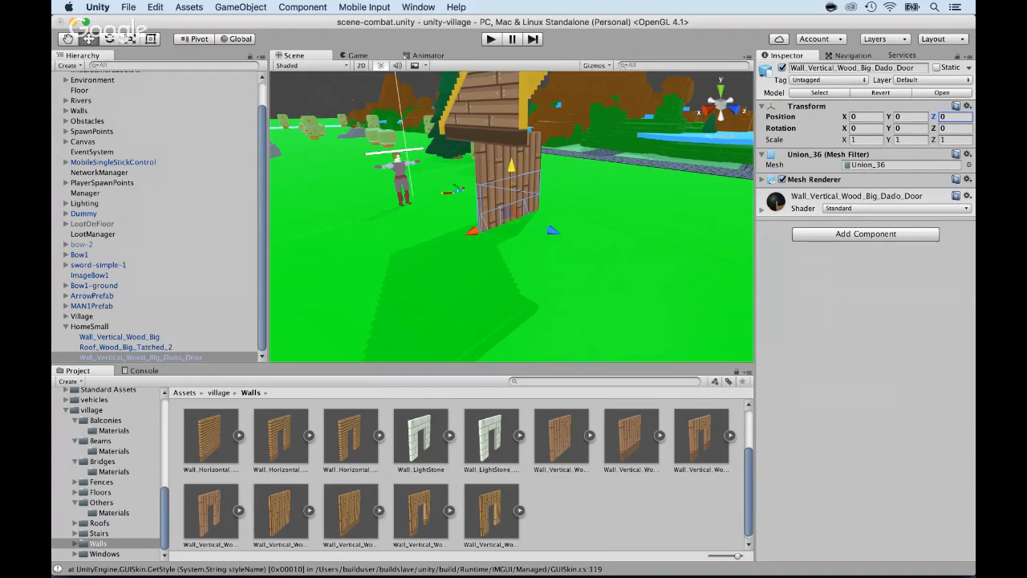
Move Wall_Vertical_Wood_Big_Dado_Door to about Y 5.09, Z 7.67 and set its Y rotation to 90
{"action": "left_click_drag", "start_coordinate": [552, 231], "coordinate": [604, 248]}
{"action": "left_click_drag", "start_coordinate": [559, 183], "coordinate": [563, 140]}
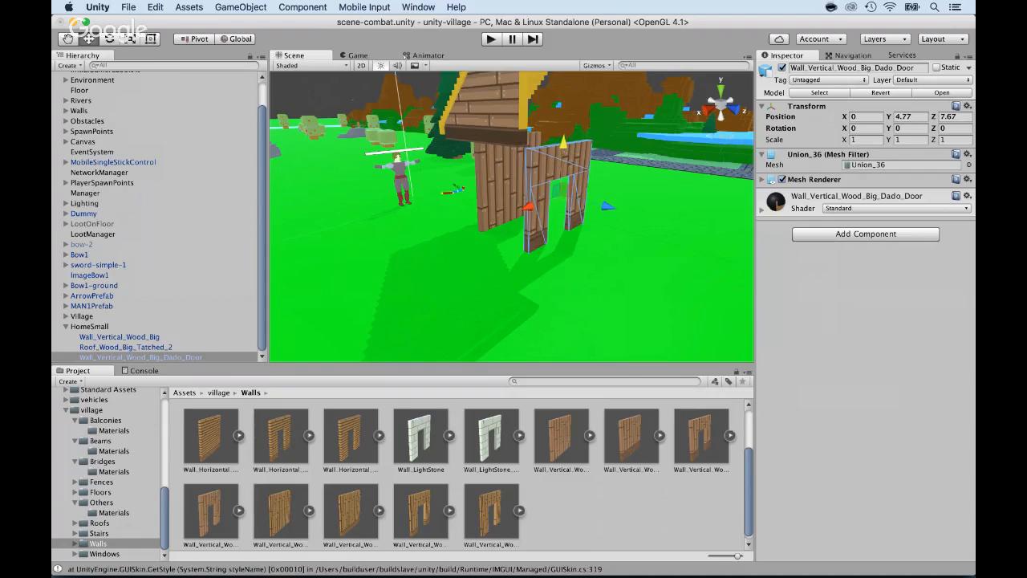
{"action": "key", "text": "e"}
{"action": "left_click", "coordinate": [910, 129]}
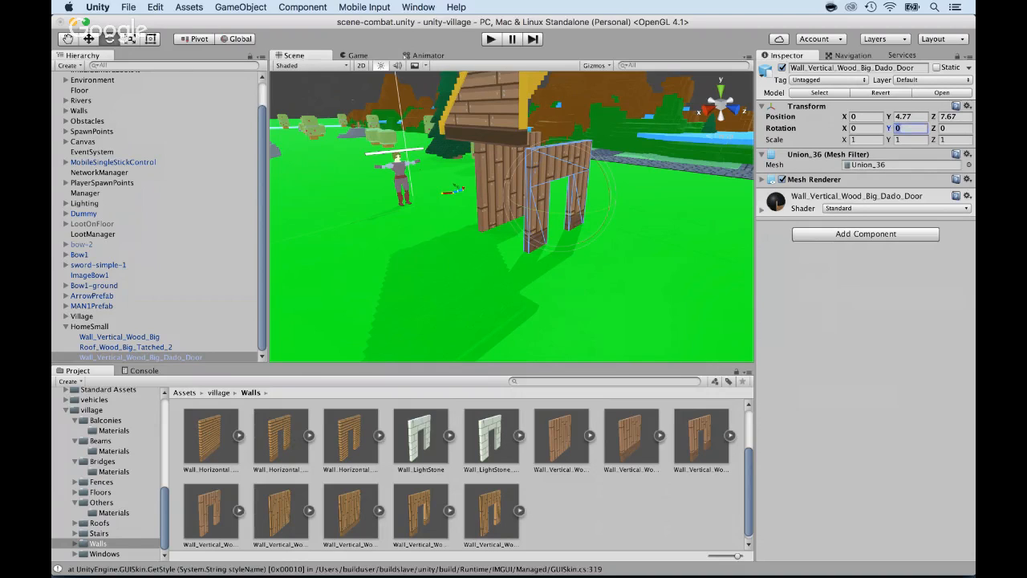
{"action": "type", "text": "90"}
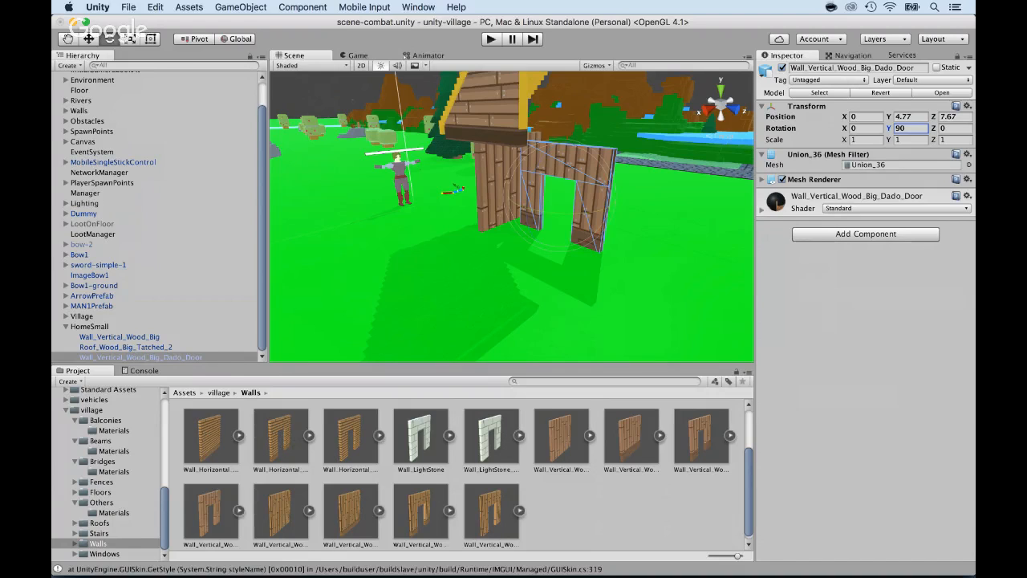
{"action": "left_click", "coordinate": [140, 357]}
{"action": "key", "text": "w"}
{"action": "left_click_drag", "start_coordinate": [564, 143], "coordinate": [564, 141]}
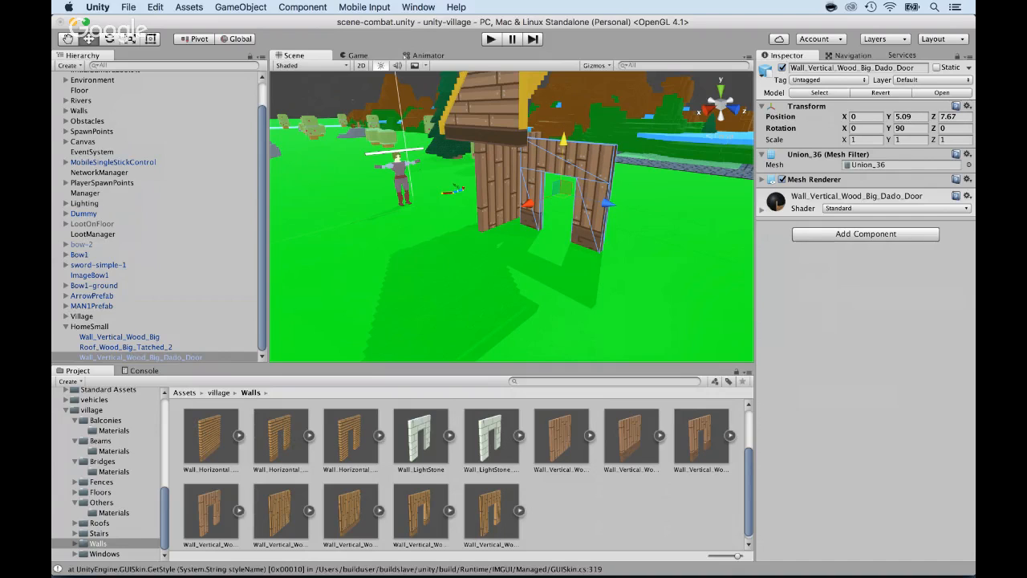
Set Wall_Vertical_Wood_Big's Y rotation to 90 and move it beside the door wall, at about Y 4.97, Z 19.19
{"action": "left_click", "coordinate": [499, 186]}
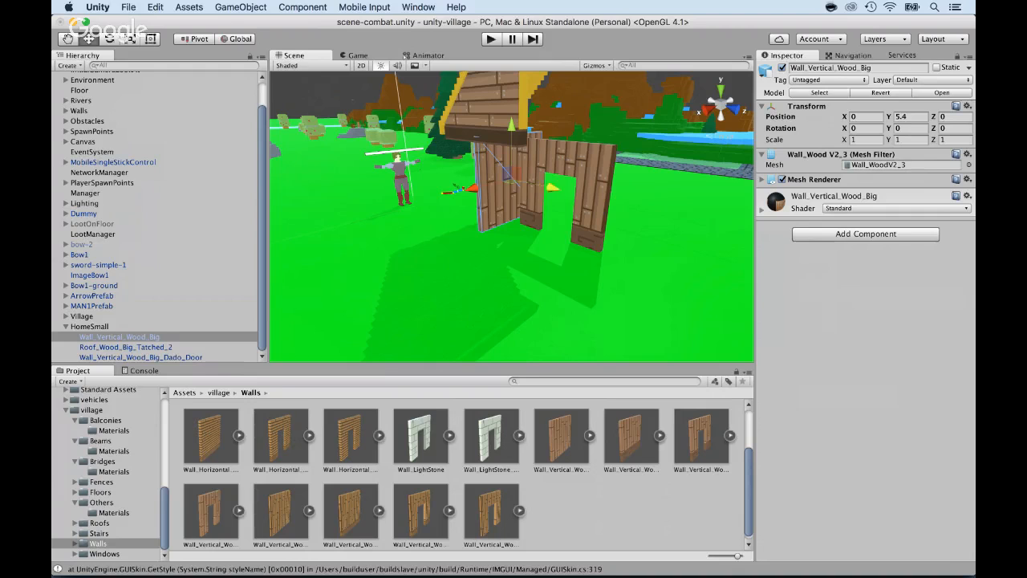
{"action": "left_click_drag", "start_coordinate": [552, 187], "coordinate": [678, 215]}
{"action": "left_click", "coordinate": [910, 127]}
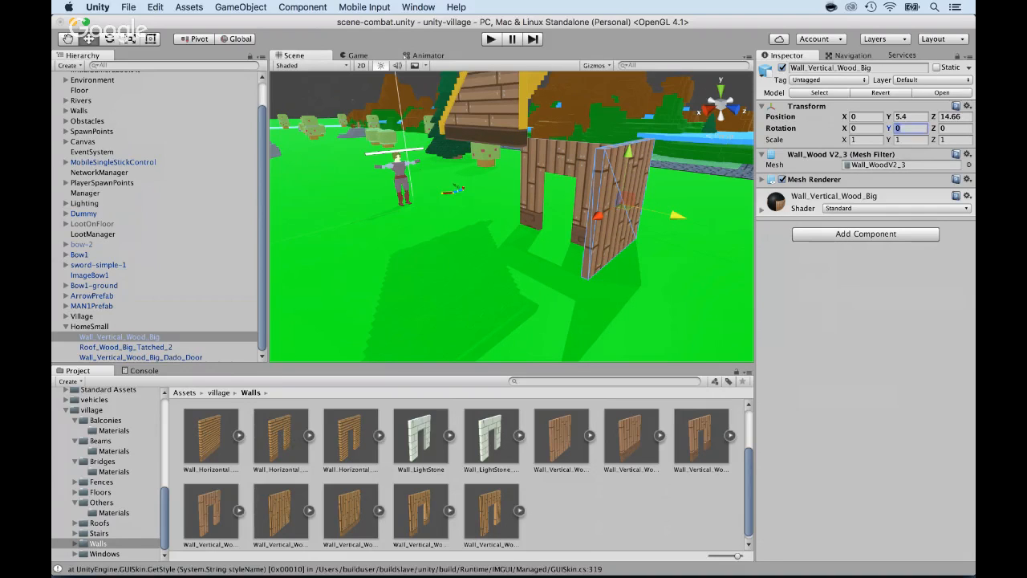
{"action": "type", "text": "90"}
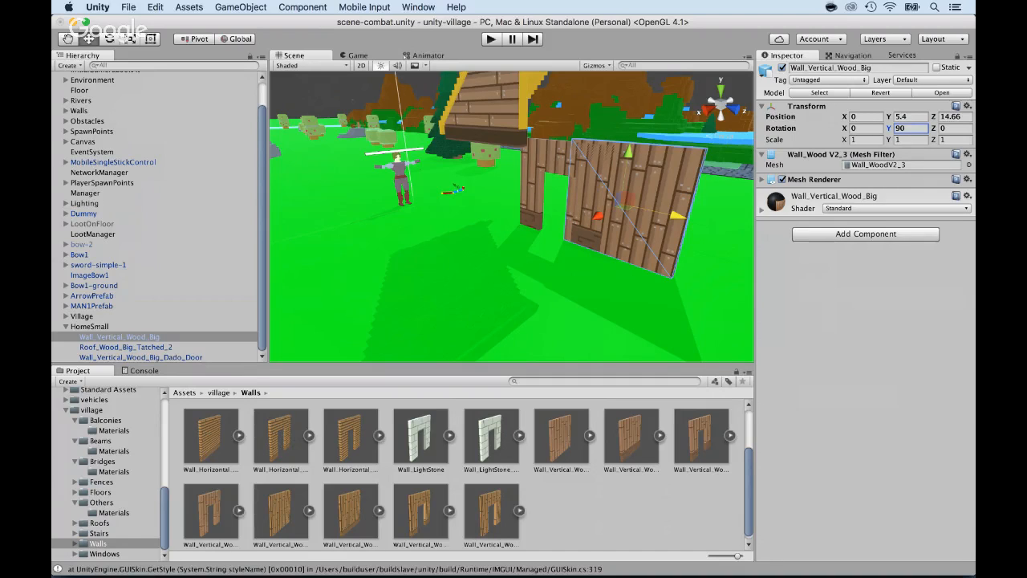
{"action": "left_click_drag", "start_coordinate": [678, 215], "coordinate": [736, 229]}
{"action": "scroll", "coordinate": [736, 228], "scroll_direction": "down", "scroll_amount": 2}
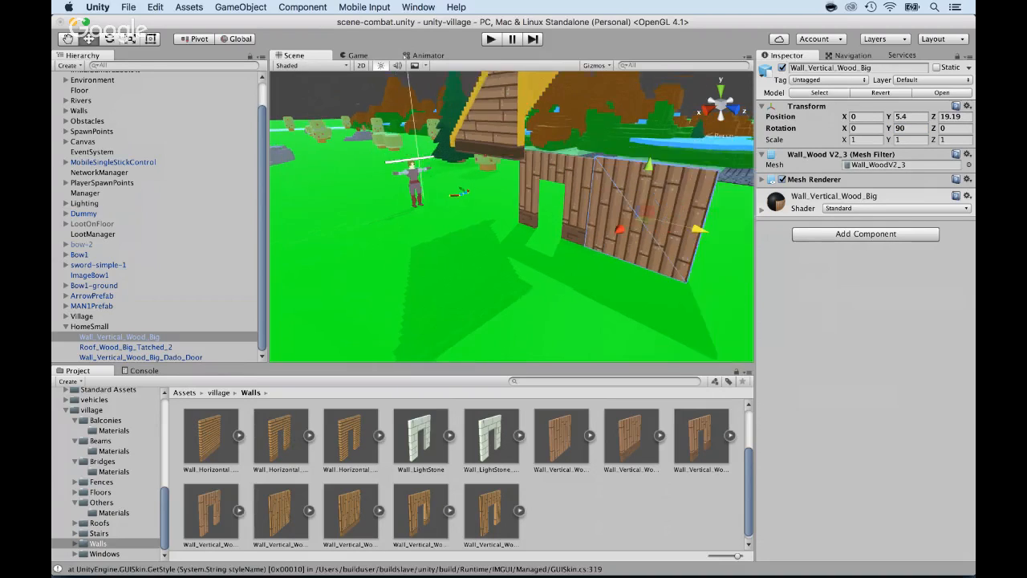
{"action": "left_click_drag", "start_coordinate": [633, 157], "coordinate": [632, 164]}
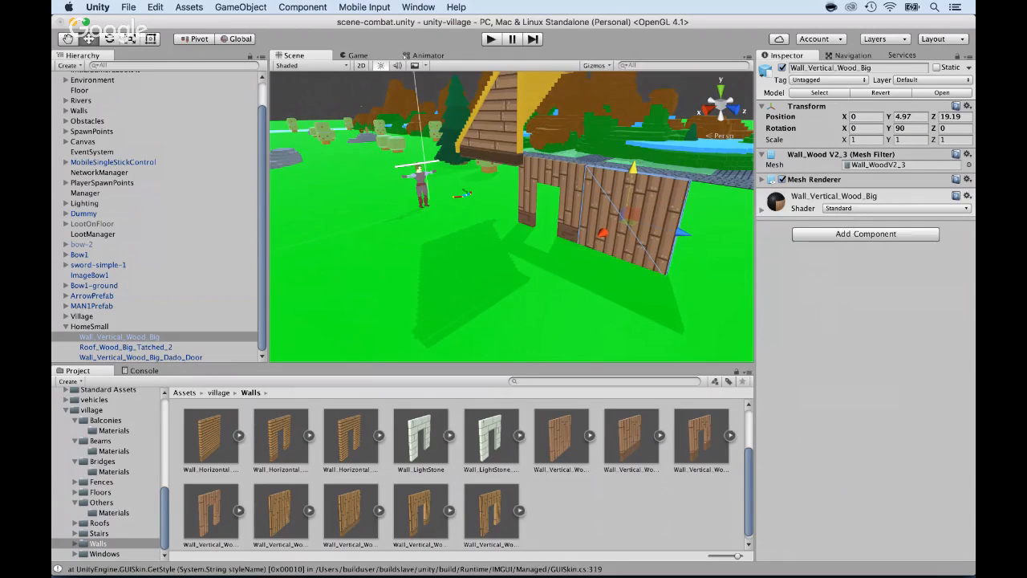
Raise Roof_Wood_Big_Tatched_2 above the walls to about Y 18.5
{"action": "left_click", "coordinate": [125, 346]}
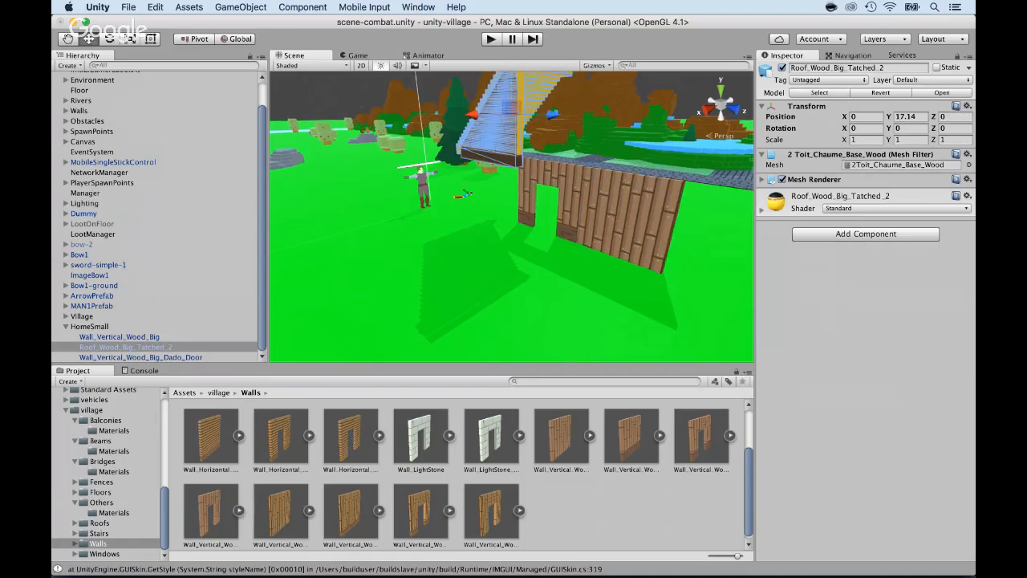
{"action": "key", "text": "f"}
{"action": "scroll", "coordinate": [512, 217], "scroll_direction": "down", "scroll_amount": 2}
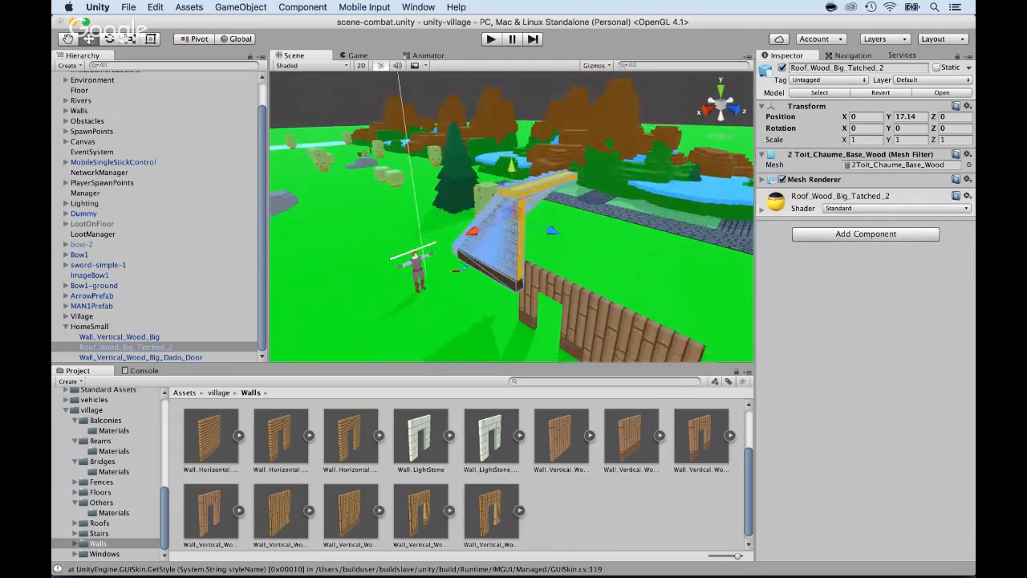
{"action": "left_click_drag", "start_coordinate": [511, 241], "coordinate": [562, 184], "text": "alt"}
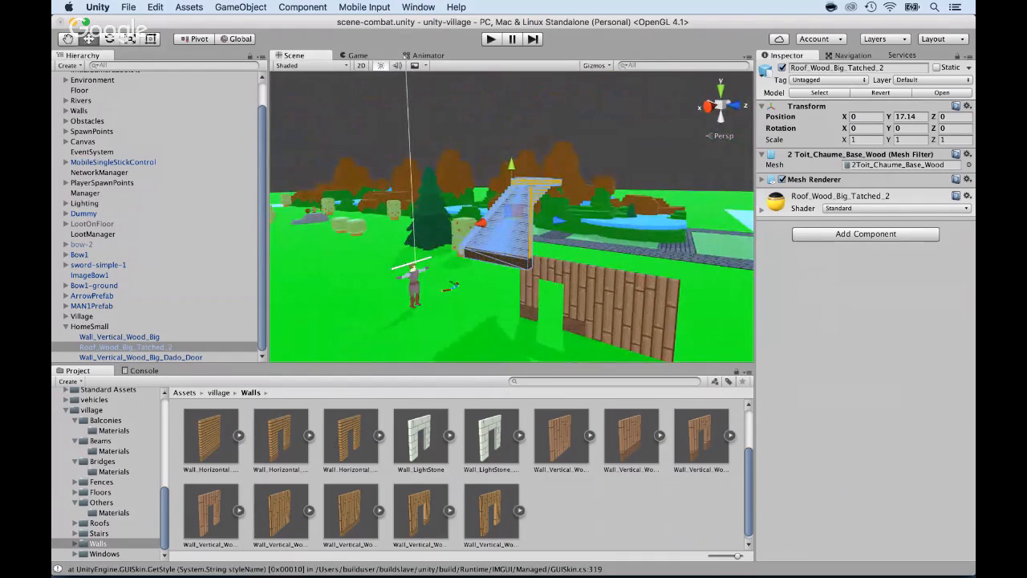
{"action": "left_click_drag", "start_coordinate": [511, 164], "coordinate": [510, 155]}
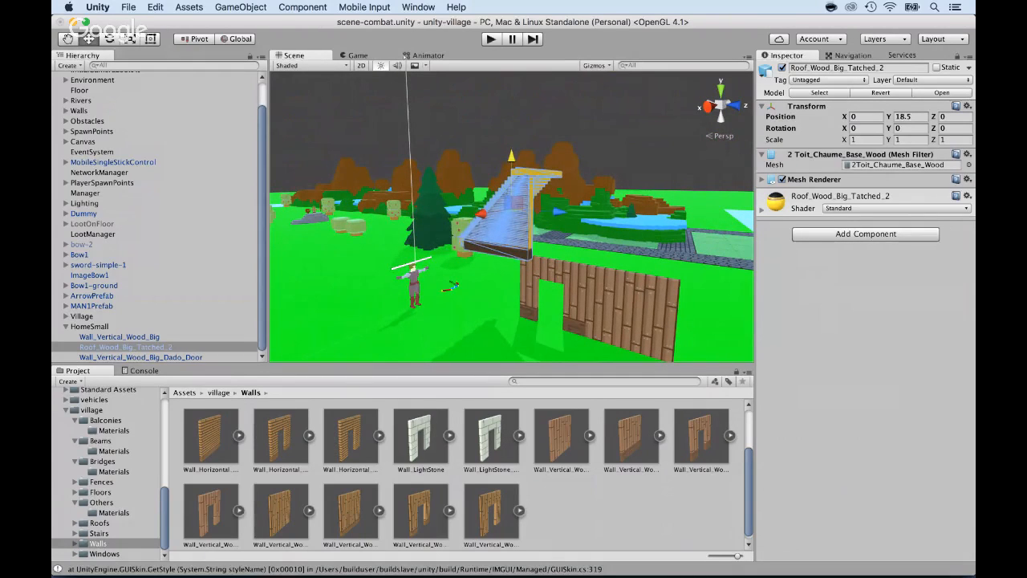
Duplicate the thatched roof piece and set the copy's Y rotation to 180
{"action": "key", "text": "super+d"}
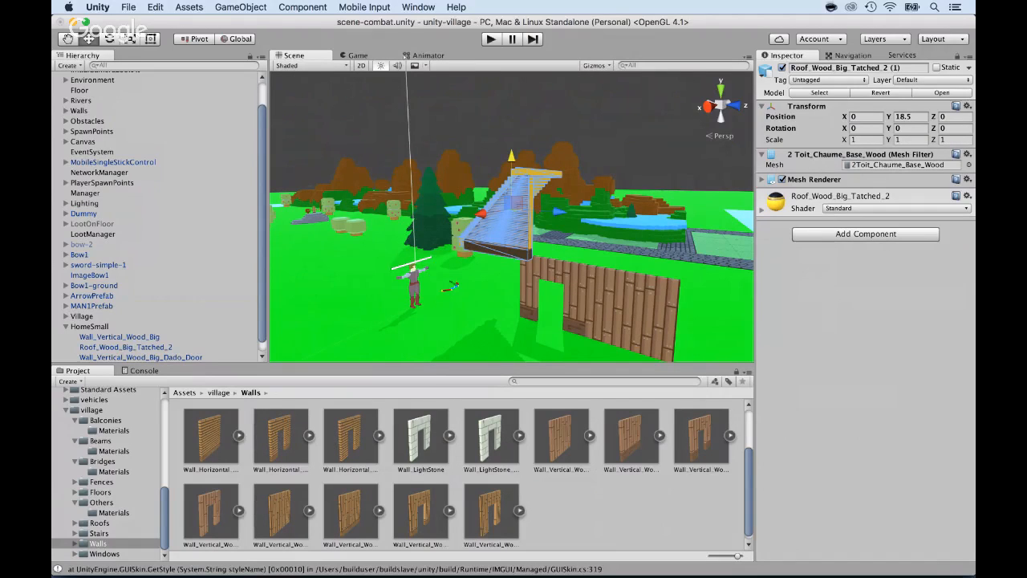
{"action": "key", "text": "e"}
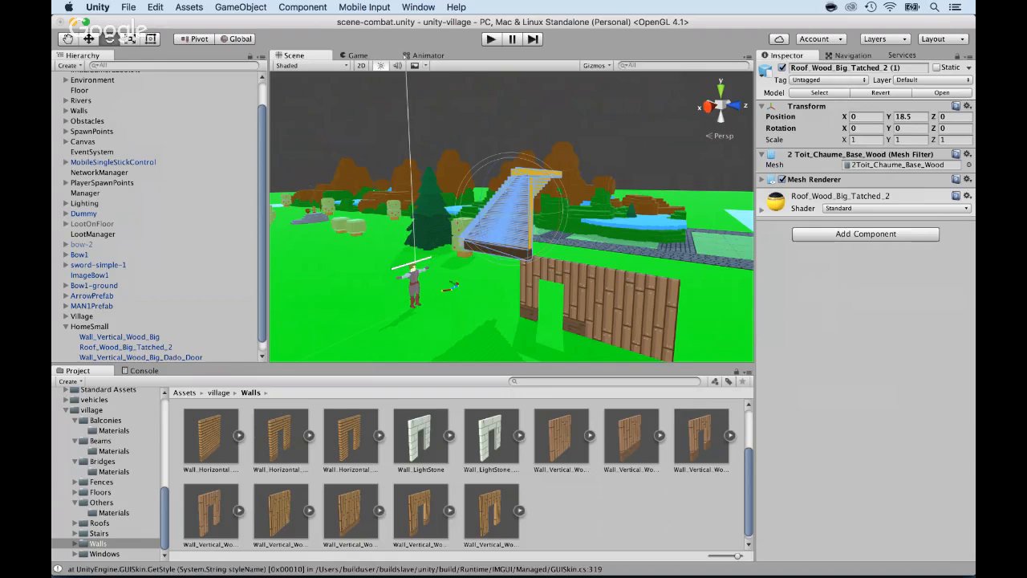
{"action": "left_click_drag", "start_coordinate": [511, 227], "coordinate": [248, 226]}
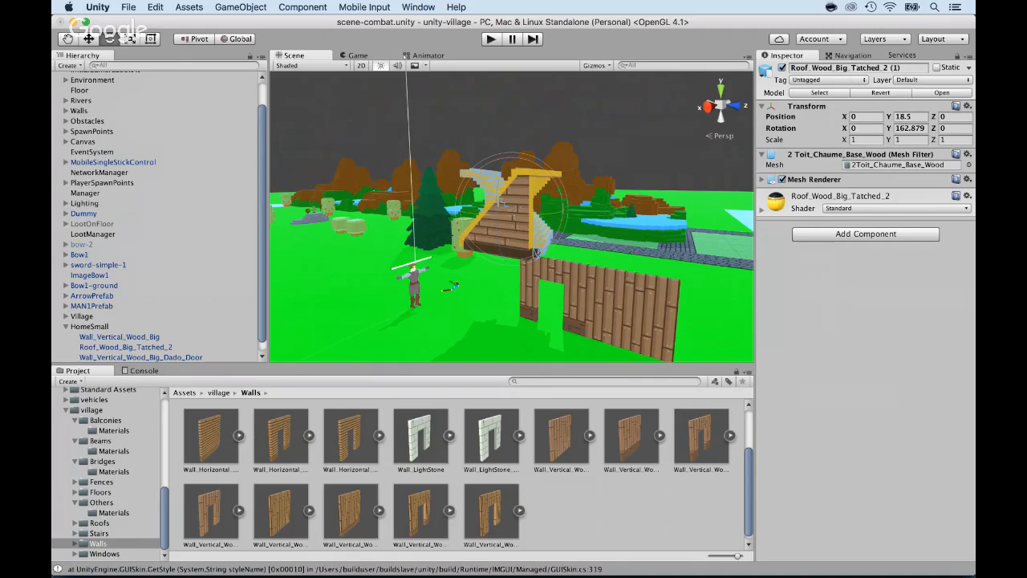
{"action": "left_click_drag", "start_coordinate": [536, 253], "coordinate": [534, 251]}
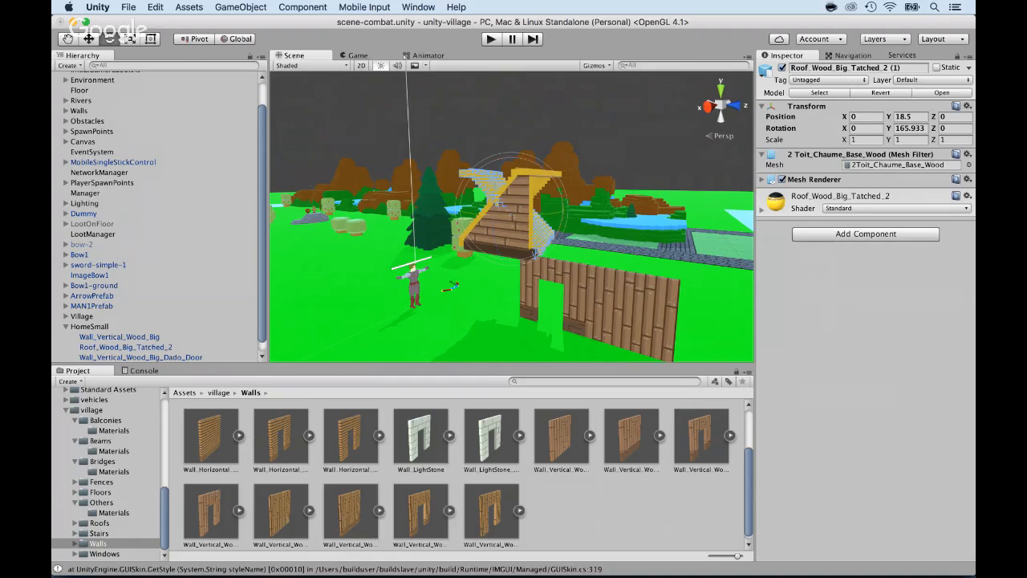
{"action": "left_click", "coordinate": [910, 128]}
{"action": "type", "text": "1"}
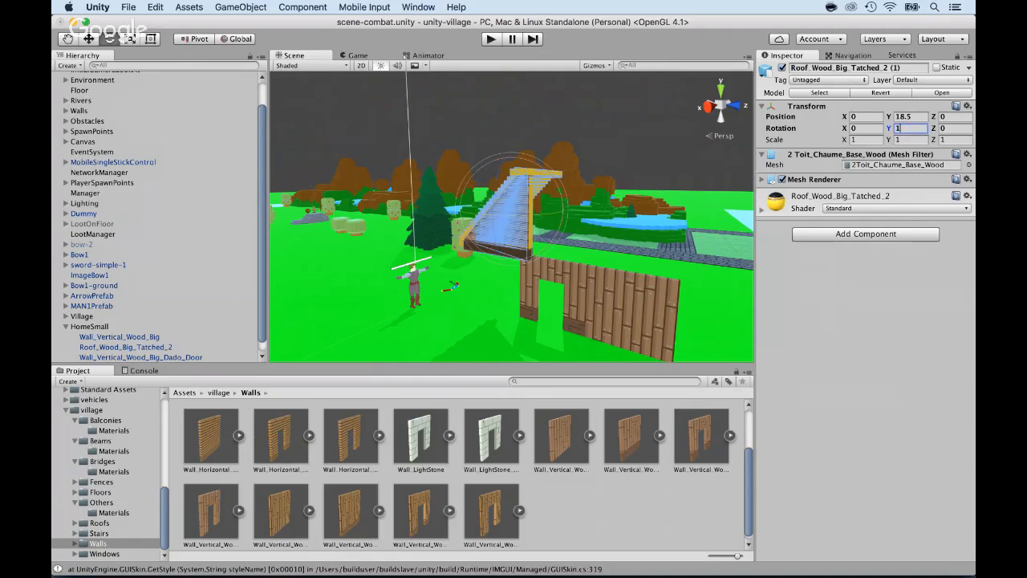
{"action": "type", "text": "80"}
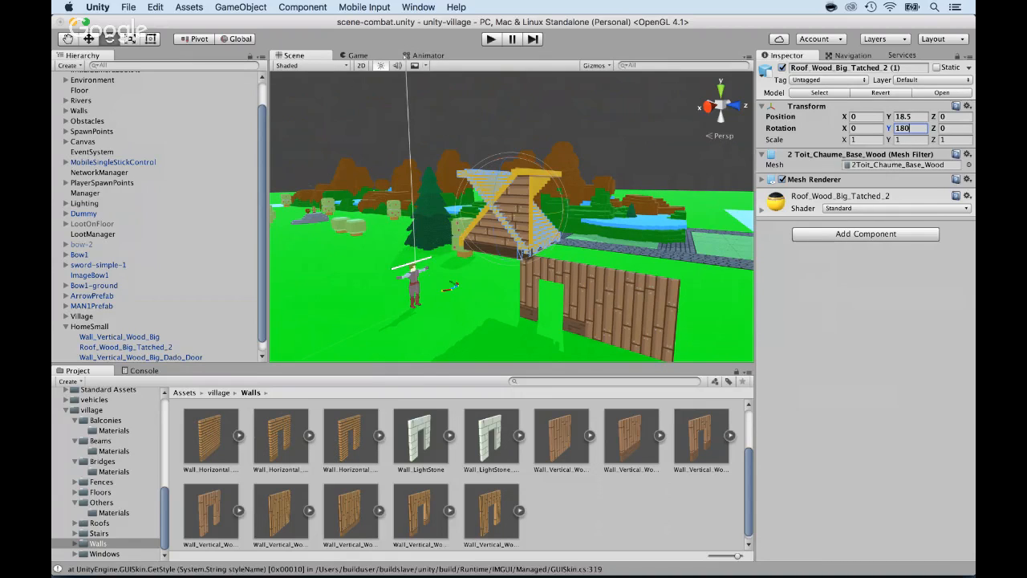
Move the rotated roof copy away from the original along the Z axis, to about Z 17.55
{"action": "left_click", "coordinate": [131, 357]}
{"action": "key", "text": "w"}
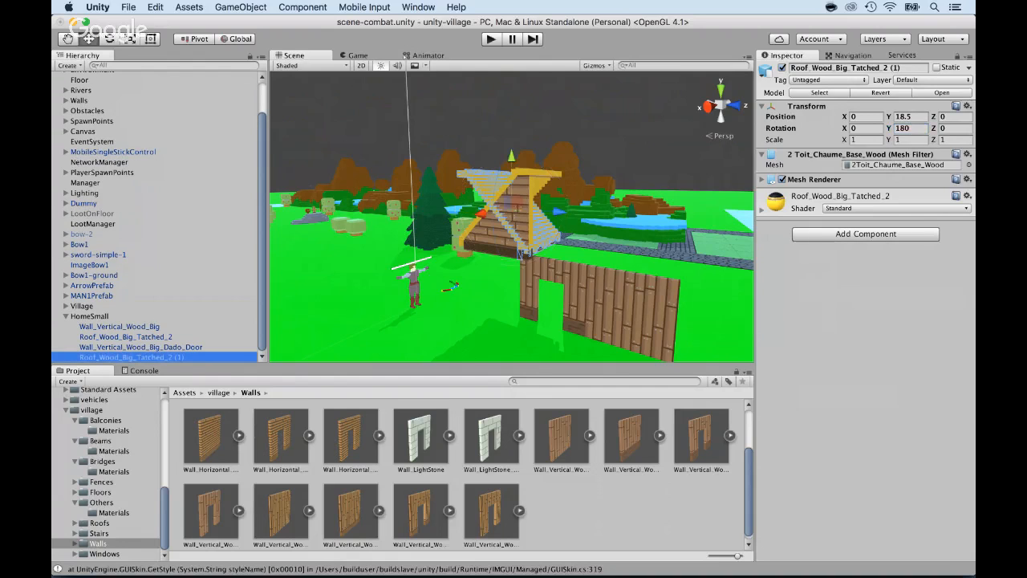
{"action": "left_click_drag", "start_coordinate": [560, 212], "coordinate": [663, 194]}
{"action": "key", "text": "alt"}
Duplicate the original Roof_Wood_Big_Tatched_2 piece once more inside HomeSmall
{"action": "left_click", "coordinate": [504, 207]}
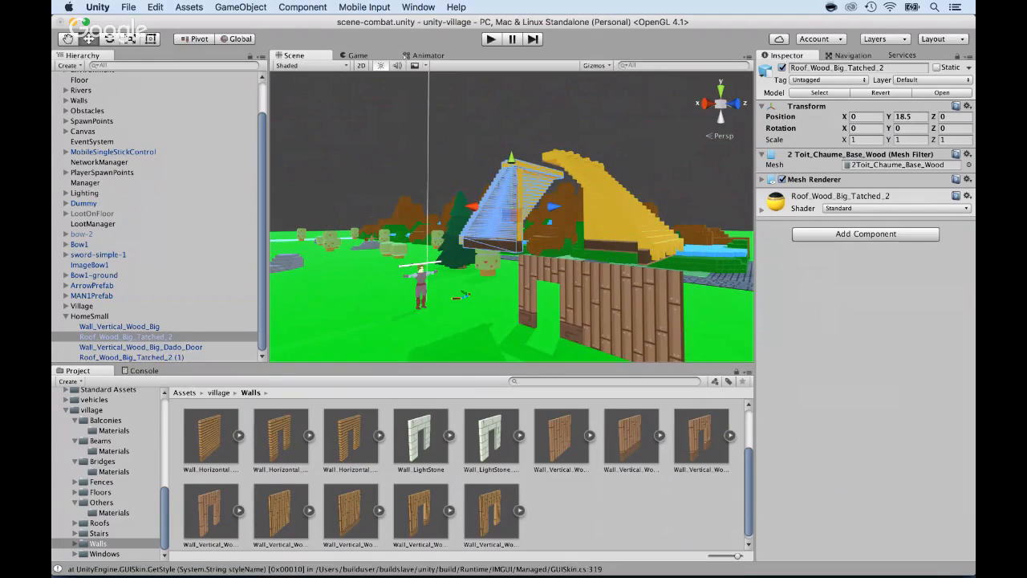
{"action": "key", "text": "super+d"}
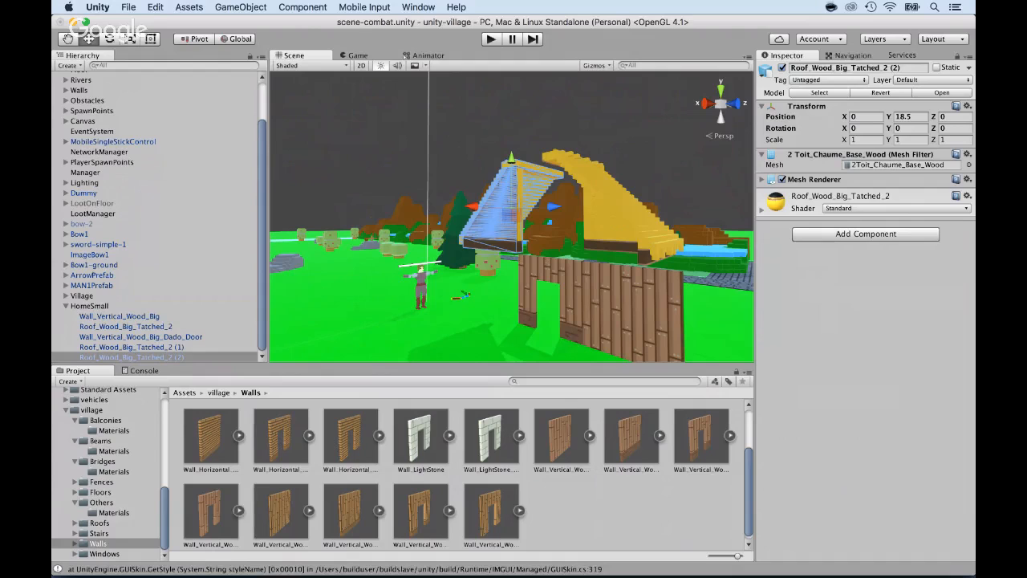
{"action": "left_click", "coordinate": [854, 140]}
{"action": "left_click", "coordinate": [853, 139]}
{"action": "type", "text": "-"}
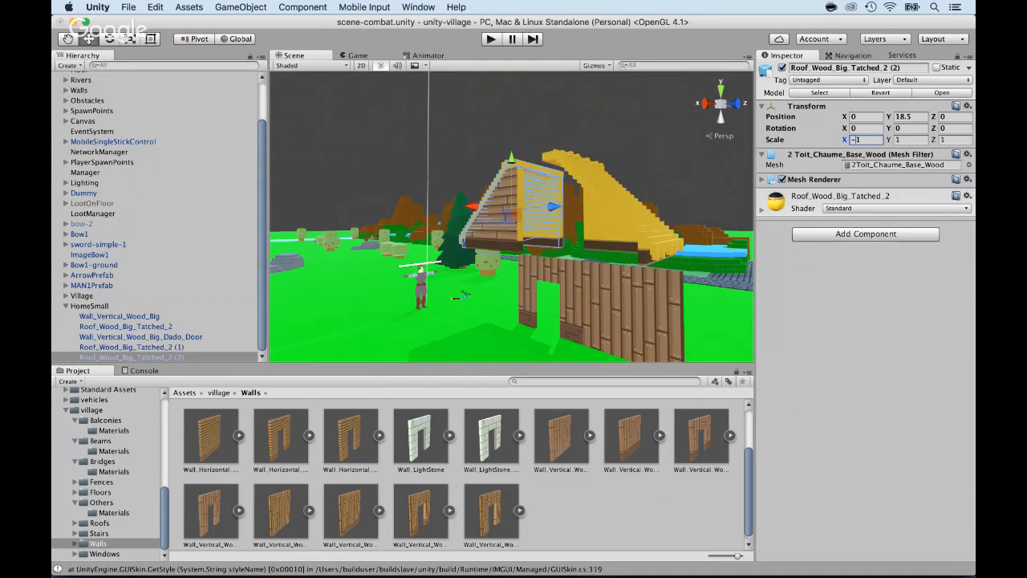
{"action": "key", "text": "BackSpace"}
Mirror the second roof copy with a Z scale of -1 and move it to about Z 12.88, joining the original
{"action": "left_click", "coordinate": [942, 140]}
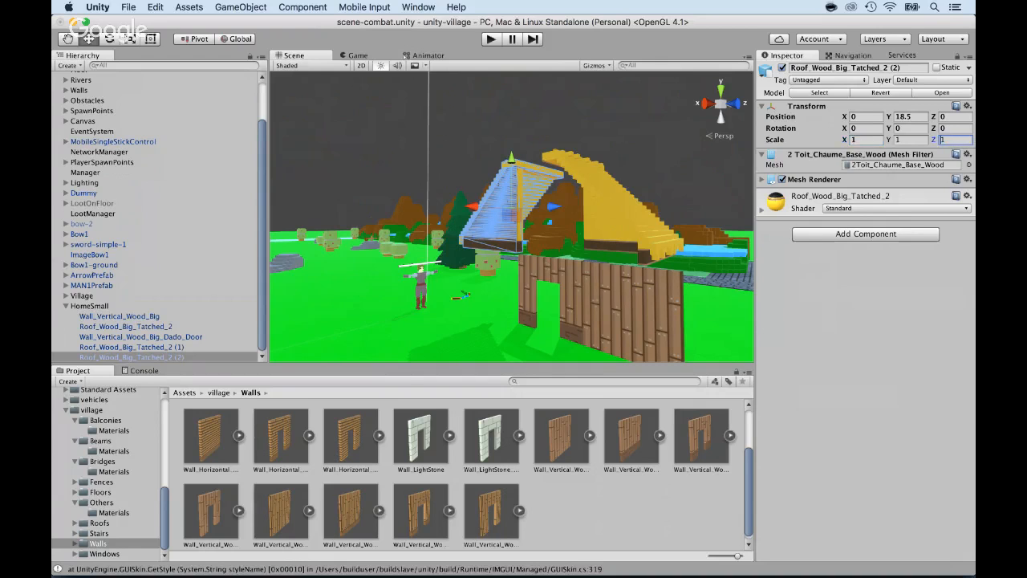
{"action": "type", "text": "-"}
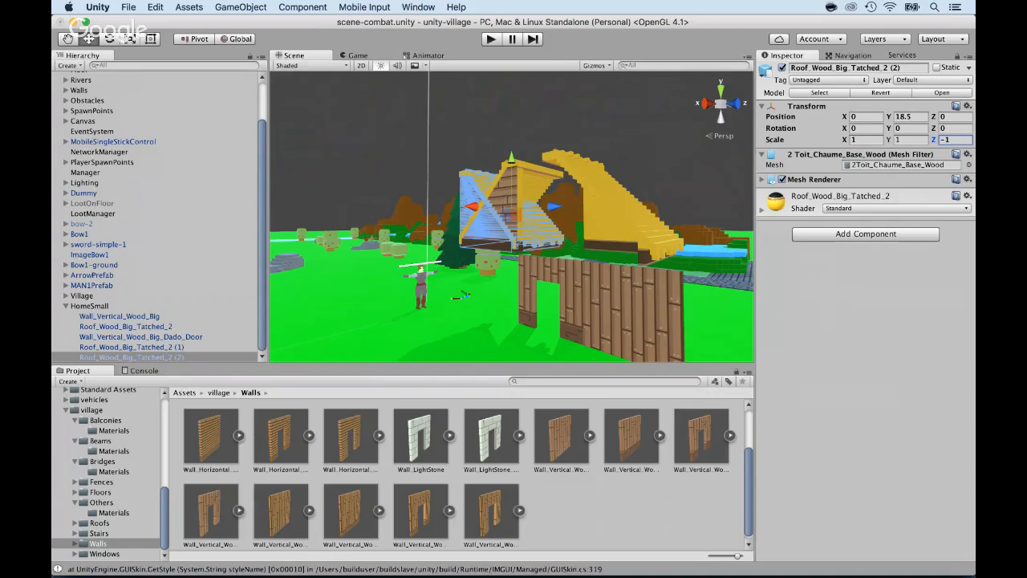
{"action": "left_click_drag", "start_coordinate": [481, 208], "coordinate": [549, 268], "text": "alt"}
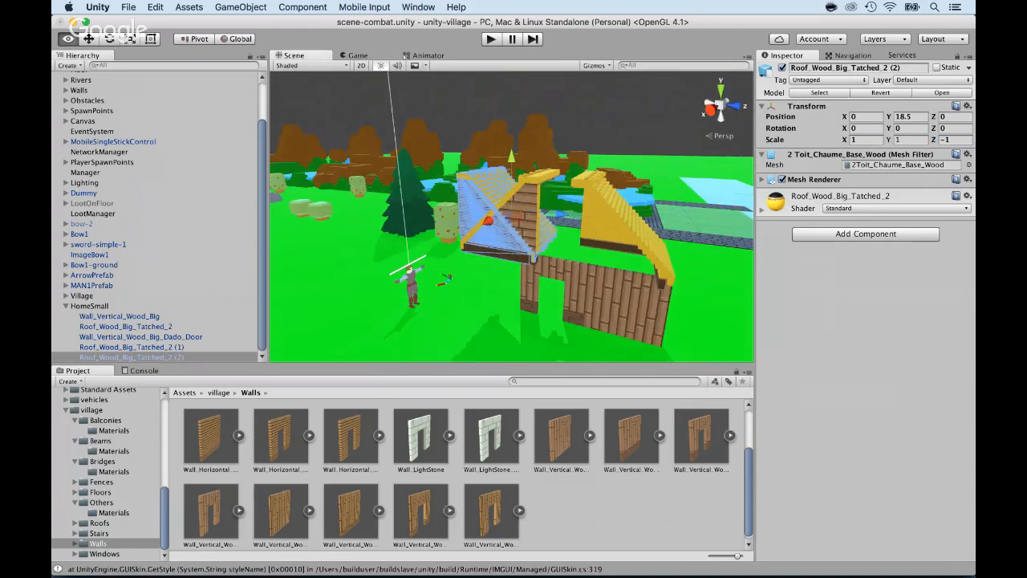
{"action": "left_click_drag", "start_coordinate": [560, 215], "coordinate": [642, 223]}
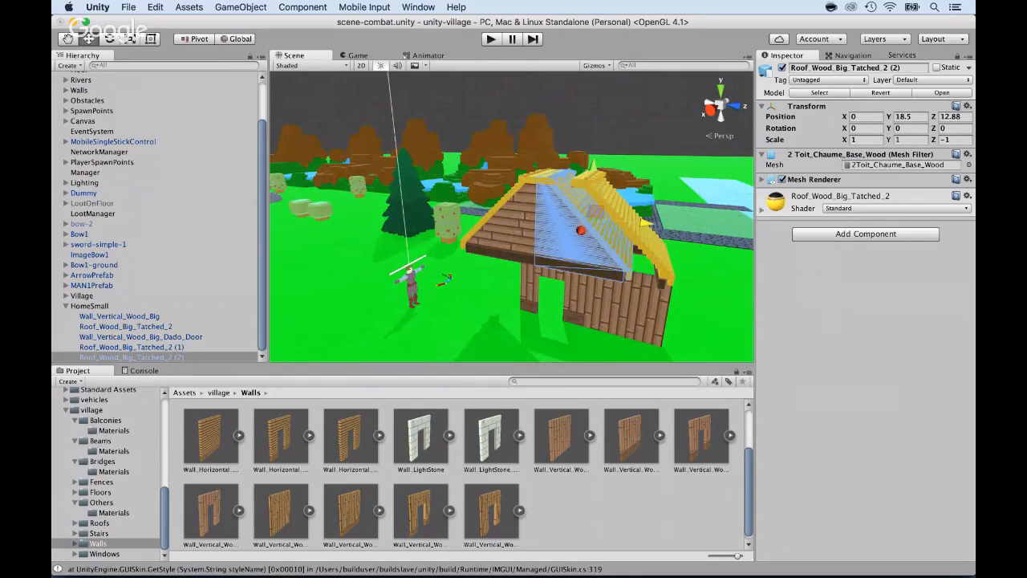
Move the original roof piece and its mirrored copy together along the X axis to about X 7.76
{"action": "left_click", "coordinate": [125, 326], "text": "super"}
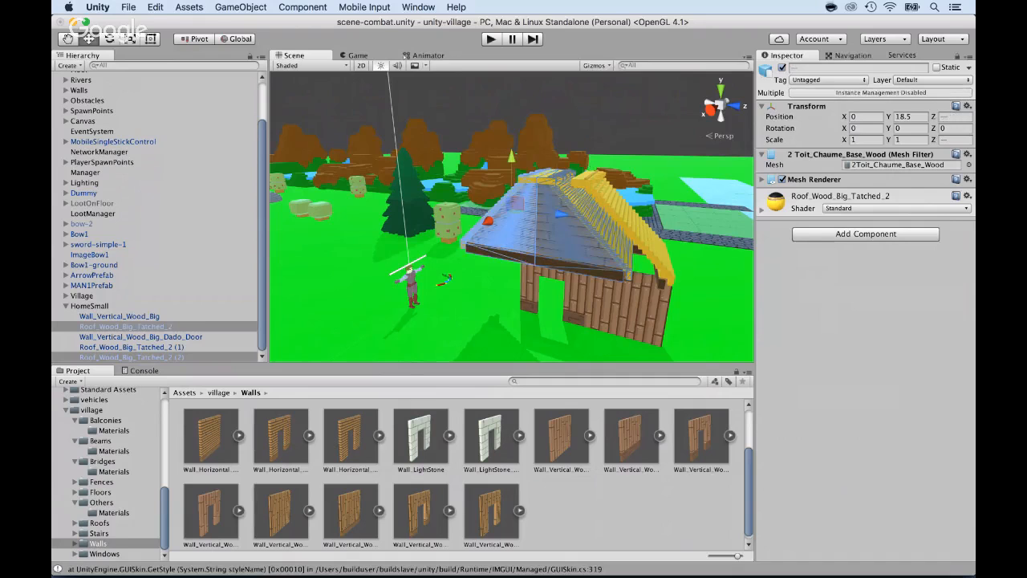
{"action": "left_click_drag", "start_coordinate": [489, 220], "coordinate": [461, 235]}
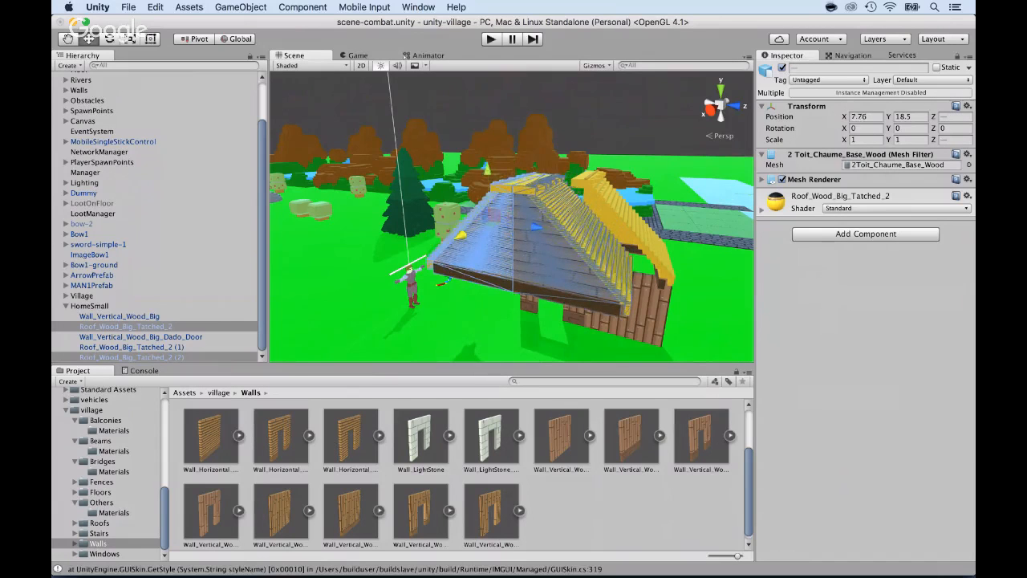
{"action": "left_click", "coordinate": [412, 285]}
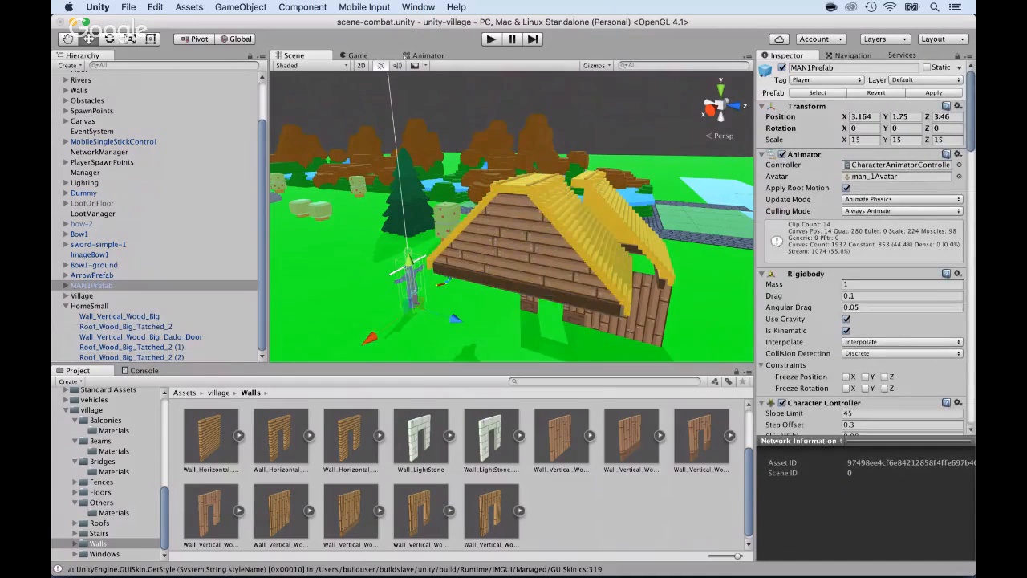
Move the 180-degree roof copy, Roof_Wood_Big_Tatched_2 (1), to about X -4.77, Z 12.77 behind the mirrored piece
{"action": "left_click_drag", "start_coordinate": [411, 284], "coordinate": [337, 208], "text": "alt"}
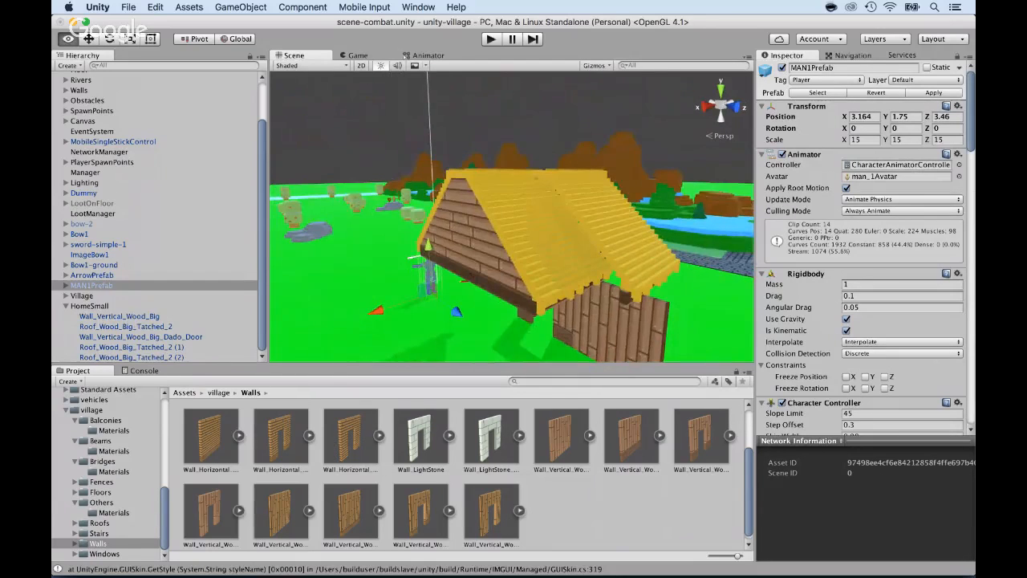
{"action": "key", "text": "f"}
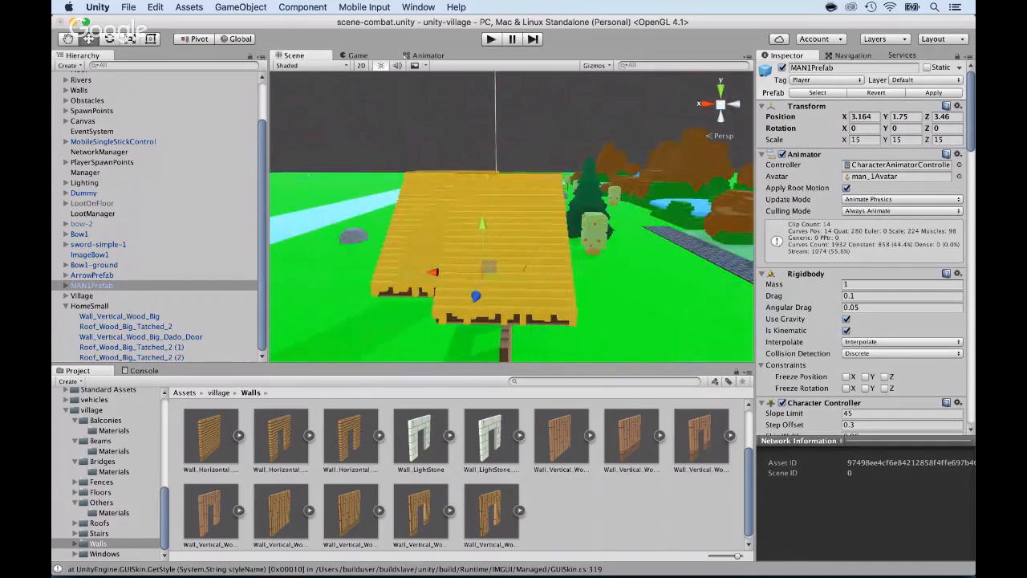
{"action": "left_click", "coordinate": [525, 268]}
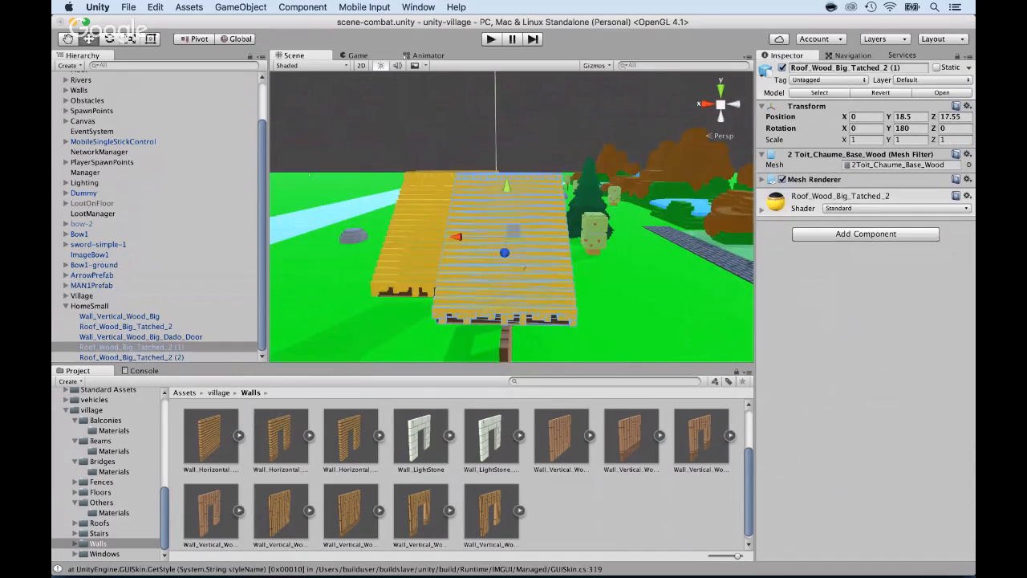
{"action": "left_click_drag", "start_coordinate": [453, 237], "coordinate": [487, 236]}
{"action": "left_click_drag", "start_coordinate": [524, 268], "coordinate": [283, 342], "text": "alt"}
{"action": "left_click_drag", "start_coordinate": [342, 241], "coordinate": [377, 239]}
{"action": "scroll", "coordinate": [377, 238], "scroll_direction": "up", "scroll_amount": 3}
{"action": "scroll", "coordinate": [511, 216], "scroll_direction": "up", "scroll_amount": 2}
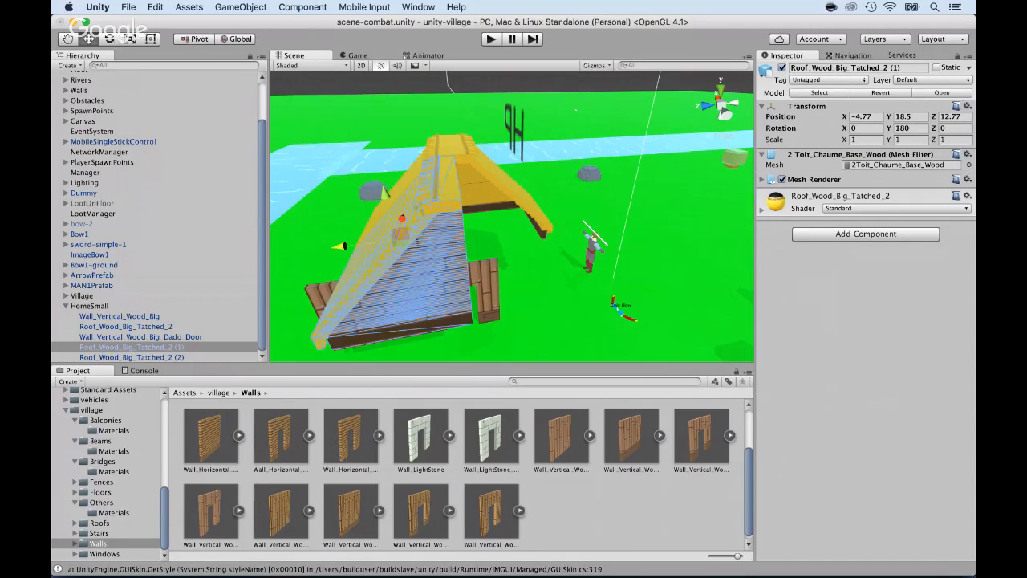
{"action": "left_click_drag", "start_coordinate": [511, 365], "coordinate": [511, 389]}
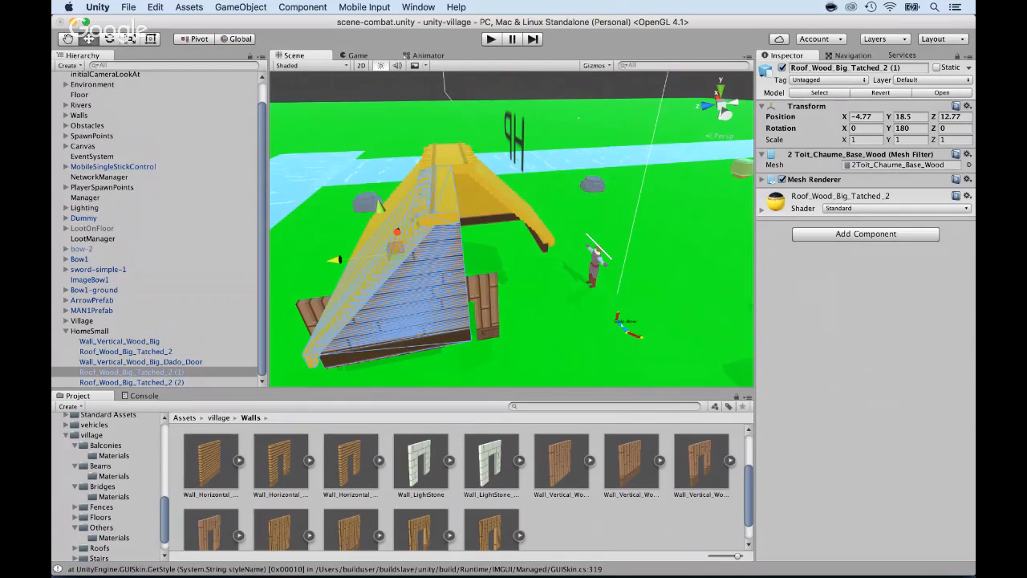
Move the rotated roof copy Roof_Wood_Big_Tatched_2 (1) to about X -4.44, Z 12.83, against the neighbouring roof piece
{"action": "key", "text": "f"}
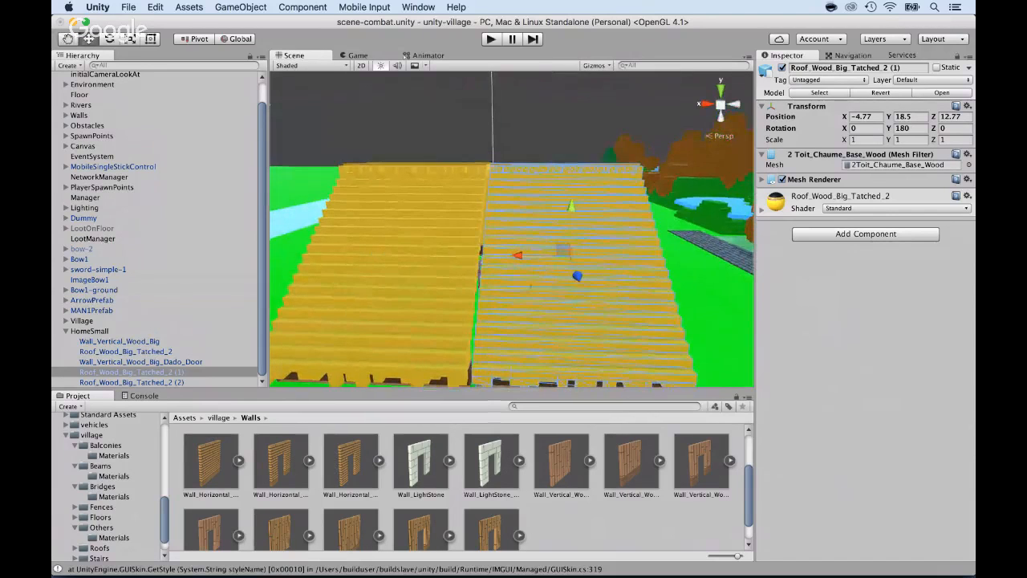
{"action": "left_click_drag", "start_coordinate": [518, 255], "coordinate": [296, 321]}
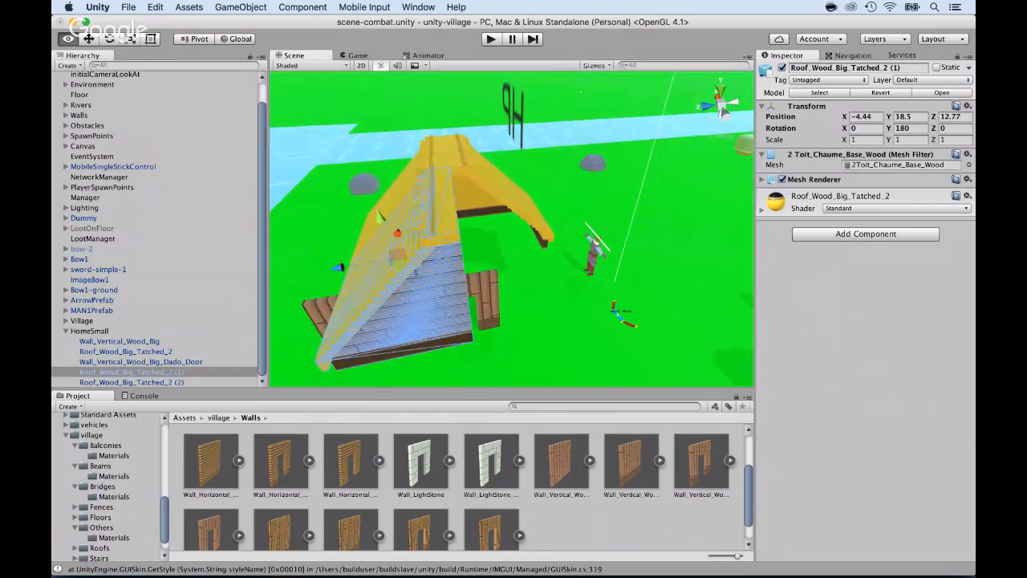
{"action": "left_click_drag", "start_coordinate": [339, 267], "coordinate": [336, 268]}
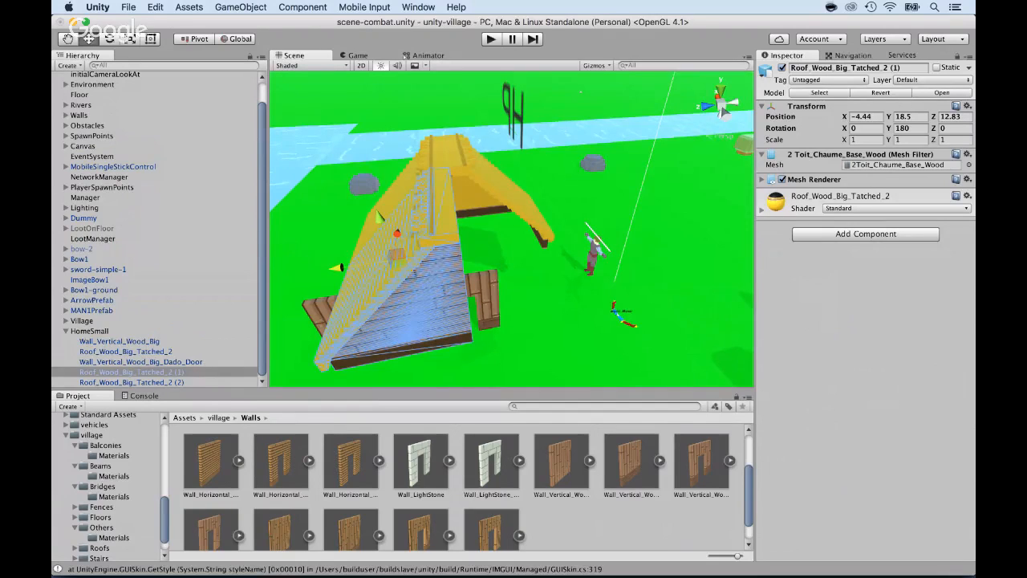
Duplicate the rotated roof piece, mirror the copy with a Z scale of -1 and move it to about Z -0.1
{"action": "key", "text": "super+d"}
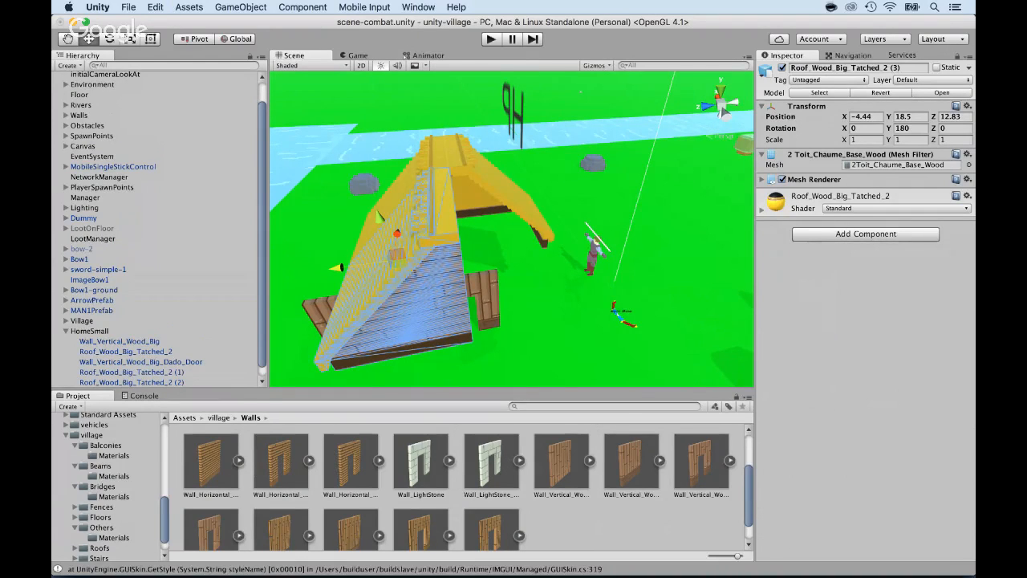
{"action": "left_click", "coordinate": [954, 139]}
{"action": "type", "text": "-1"}
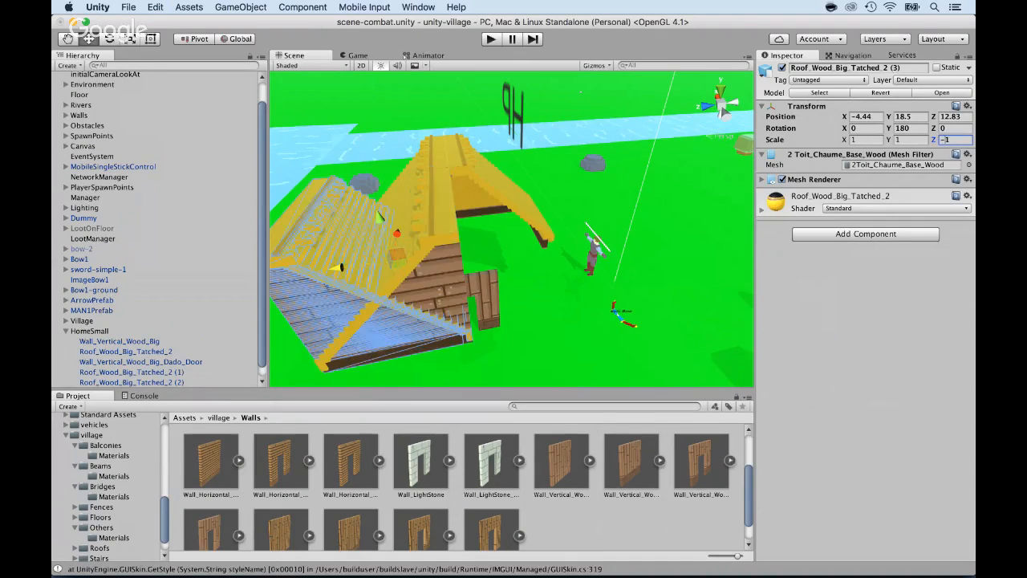
{"action": "left_click_drag", "start_coordinate": [338, 267], "coordinate": [722, 192]}
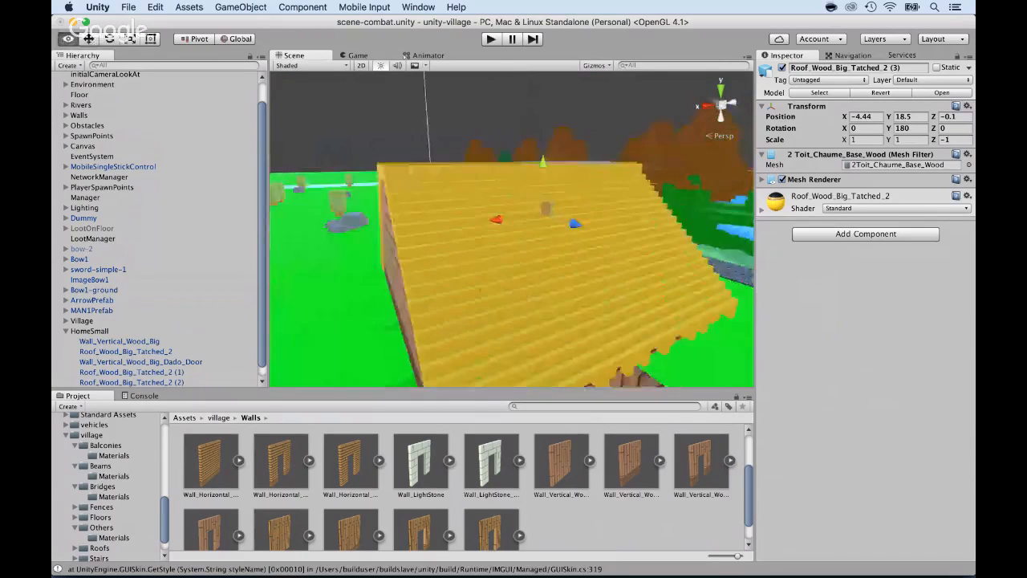
{"action": "left_click_drag", "start_coordinate": [480, 290], "coordinate": [601, 281], "text": "alt"}
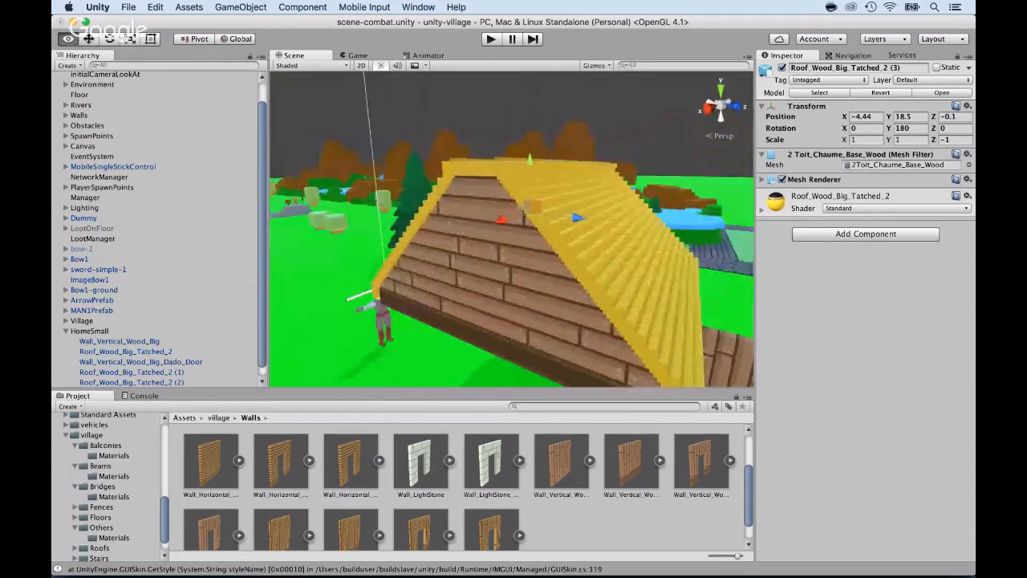
{"action": "scroll", "coordinate": [511, 228], "scroll_direction": "down", "scroll_amount": 5}
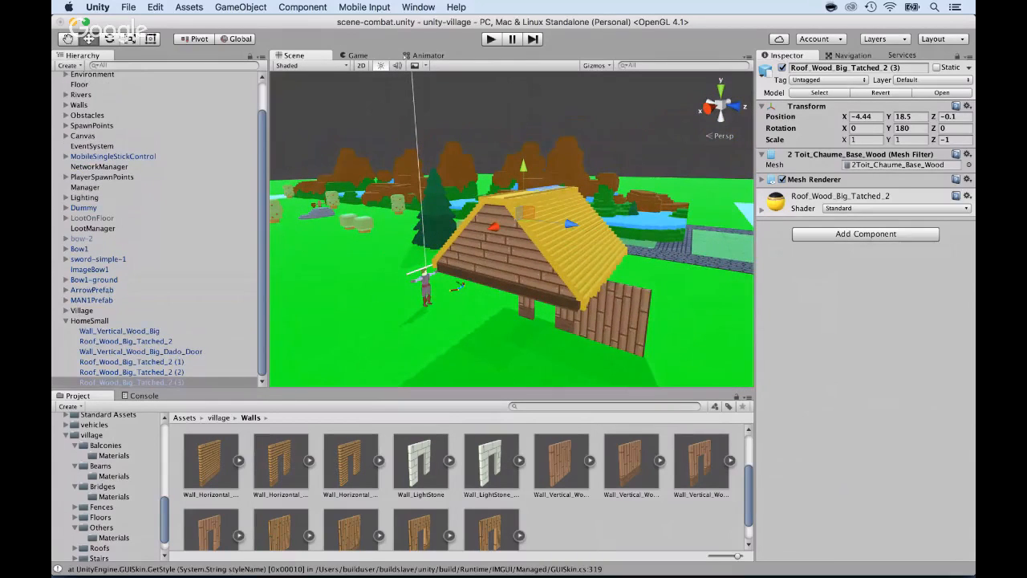
Create an empty child object named Roof inside HomeSmall
{"action": "left_click", "coordinate": [89, 320]}
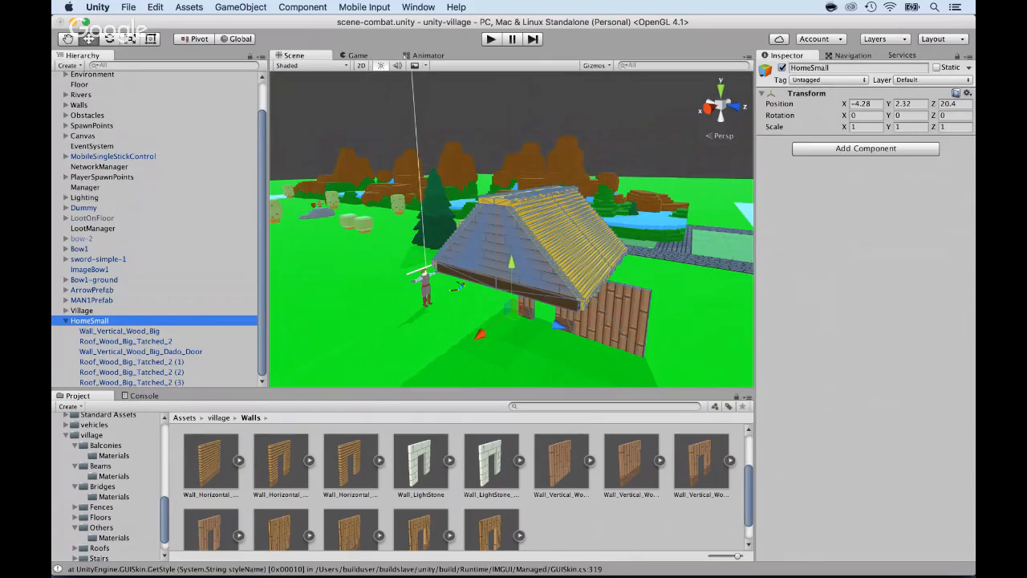
{"action": "right_click", "coordinate": [93, 320]}
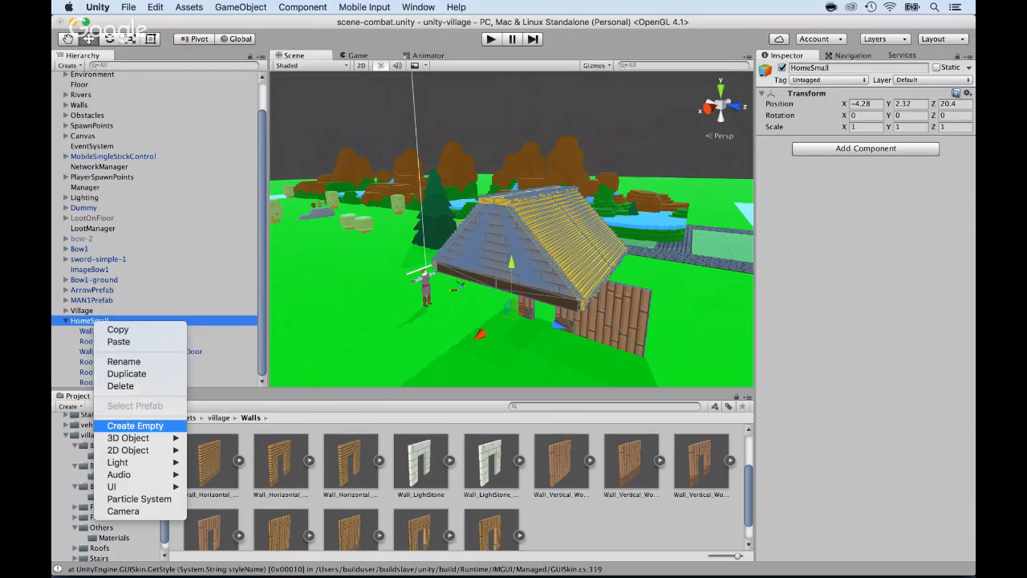
{"action": "left_click", "coordinate": [134, 425]}
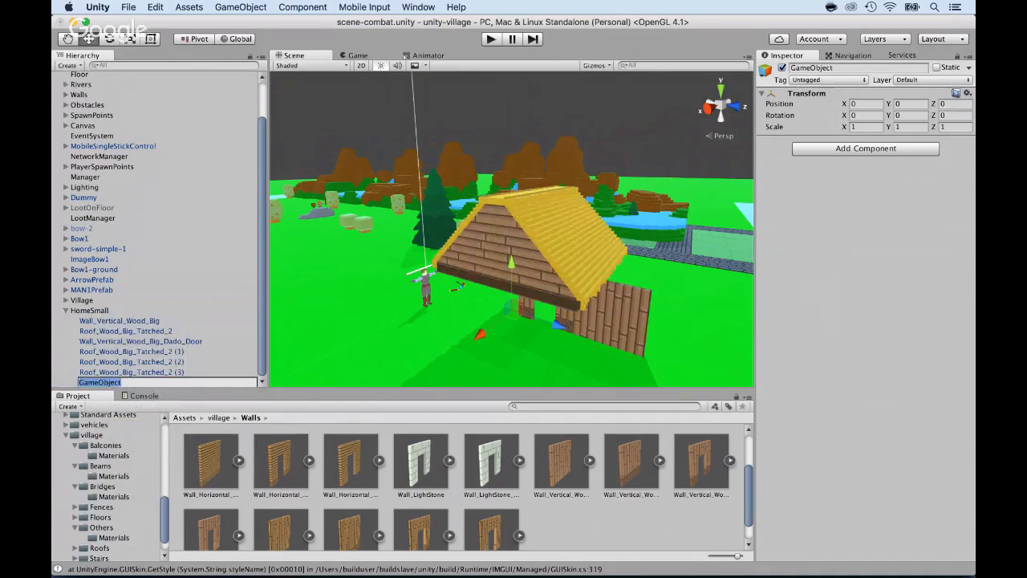
{"action": "type", "text": "Roof"}
{"action": "key", "text": "Return"}
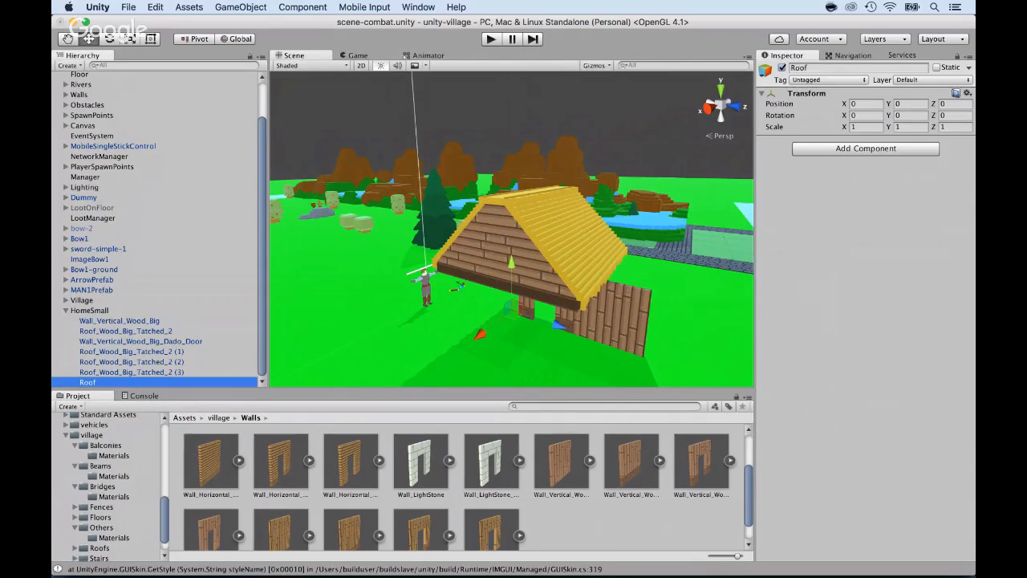
Group all four Roof_Wood_Big_Tatched_2 pieces under the Roof object
{"action": "left_click", "coordinate": [131, 352]}
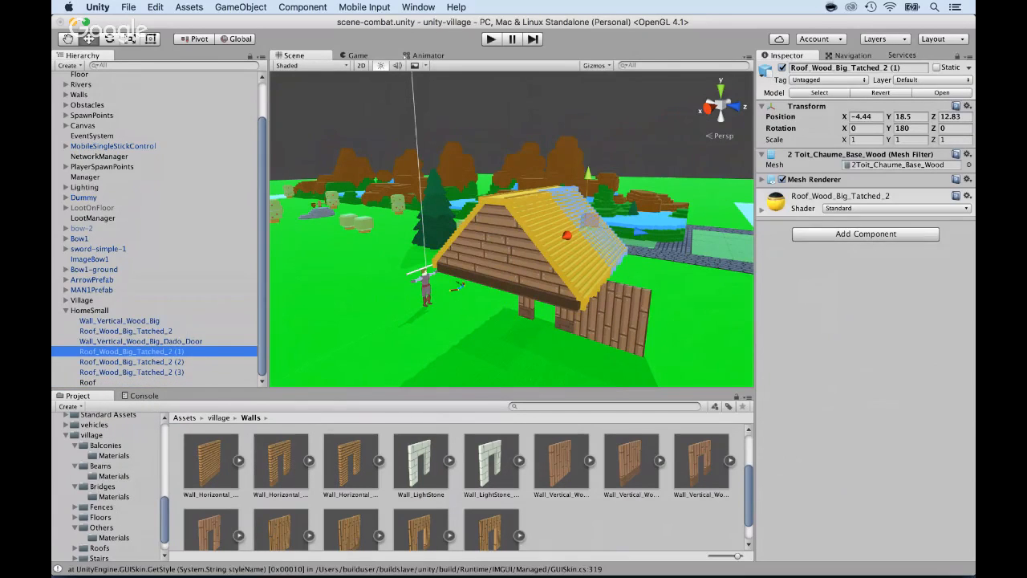
{"action": "left_click", "coordinate": [125, 331], "text": "super"}
{"action": "left_click", "coordinate": [131, 361], "text": "super"}
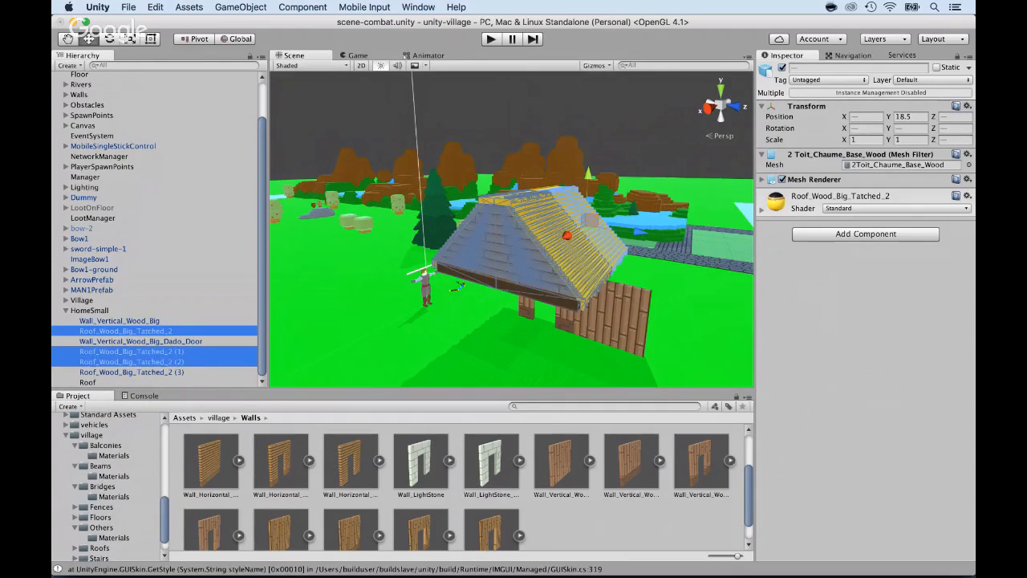
{"action": "left_click", "coordinate": [131, 372], "text": "super"}
{"action": "mouse_move", "coordinate": [120, 371]}
{"action": "left_mouse_down"}
{"action": "mouse_move", "coordinate": [119, 381]}
{"action": "mouse_move", "coordinate": [103, 377]}
{"action": "left_mouse_up"}
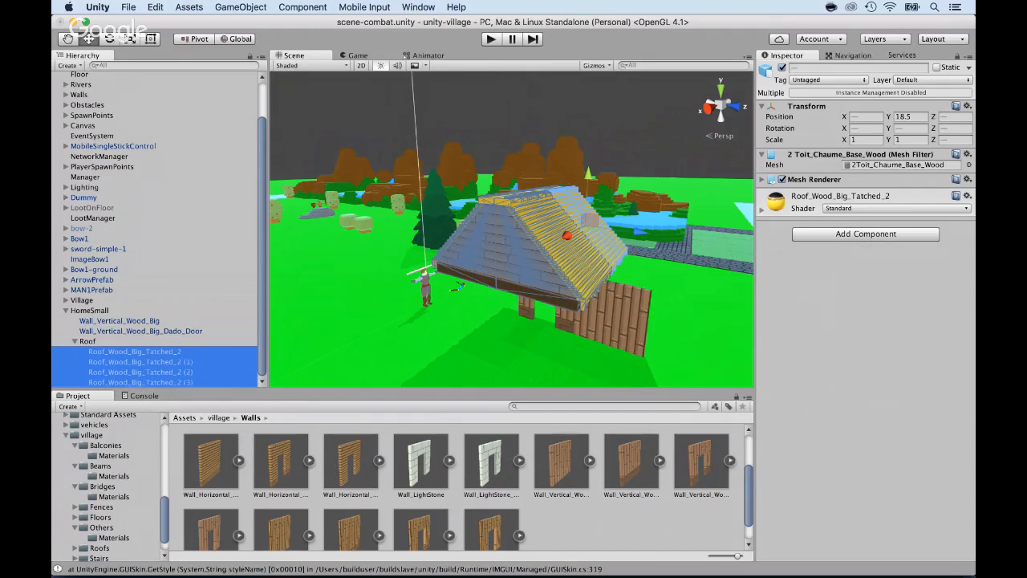
{"action": "scroll", "coordinate": [155, 230], "scroll_direction": "up", "scroll_amount": 2}
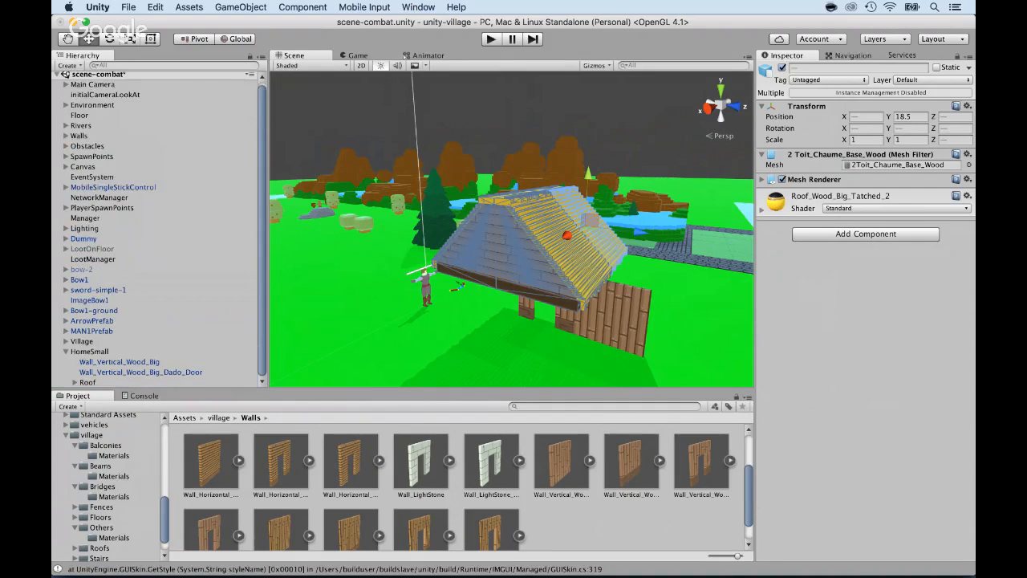
Move Wall_Vertical_Wood_Big and Wall_Vertical_Wood_Big_Dado_Door together along the X axis to about X 13.03
{"action": "left_click", "coordinate": [119, 361]}
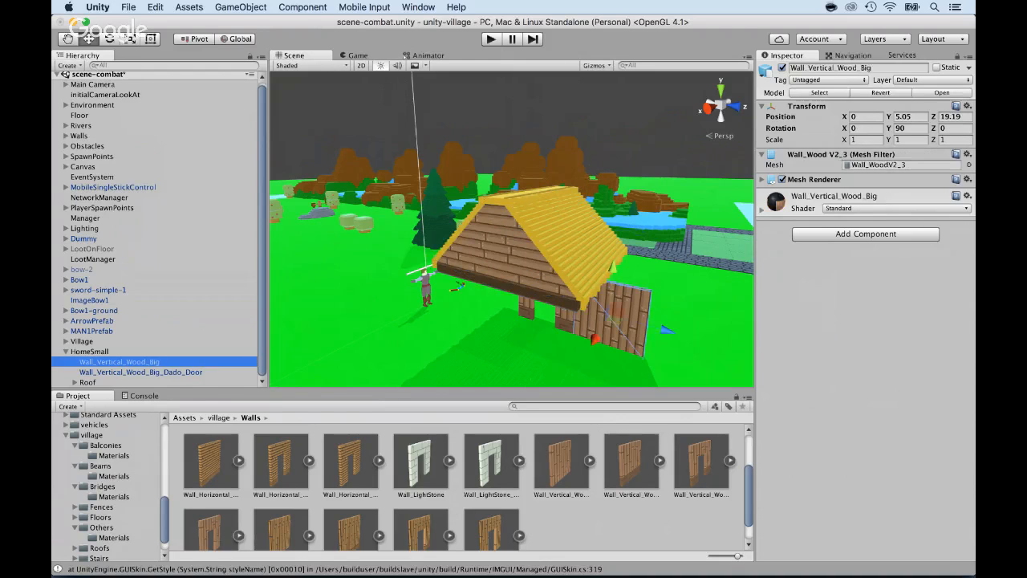
{"action": "left_click", "coordinate": [140, 371], "text": "shift"}
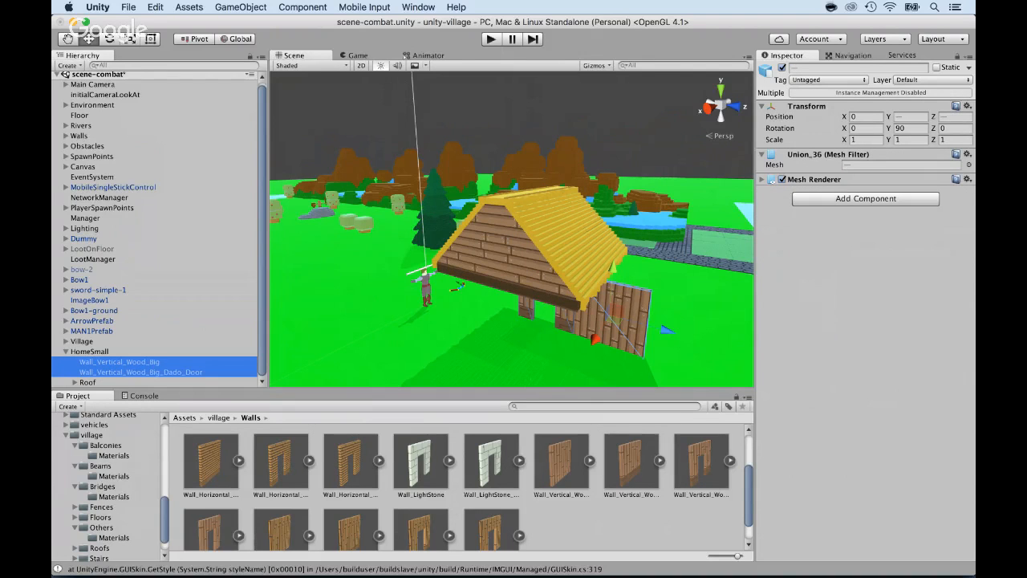
{"action": "left_click_drag", "start_coordinate": [595, 340], "coordinate": [634, 381]}
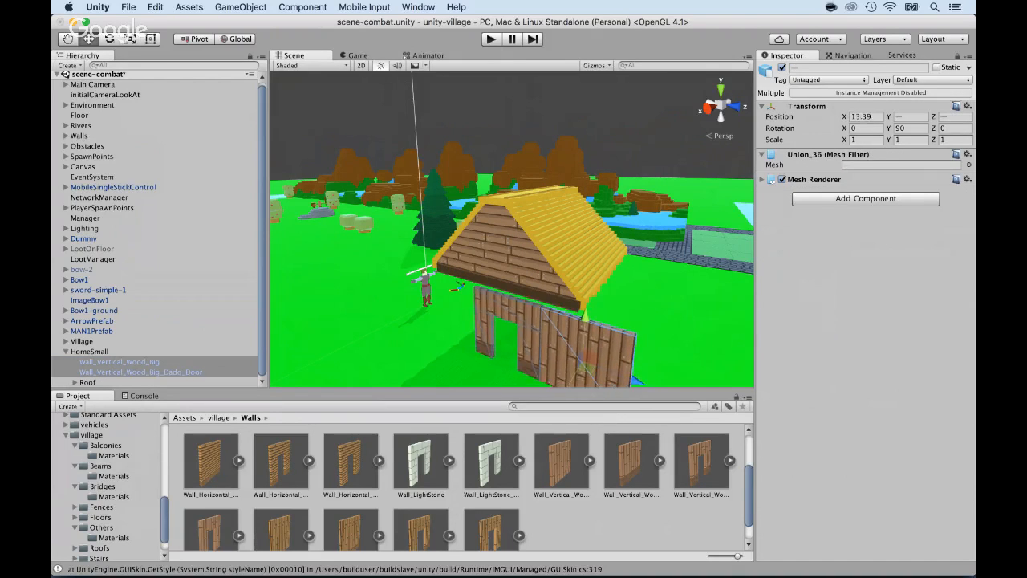
{"action": "left_click_drag", "start_coordinate": [560, 385], "coordinate": [568, 377]}
{"action": "scroll", "coordinate": [554, 353], "scroll_direction": "down", "scroll_amount": 3}
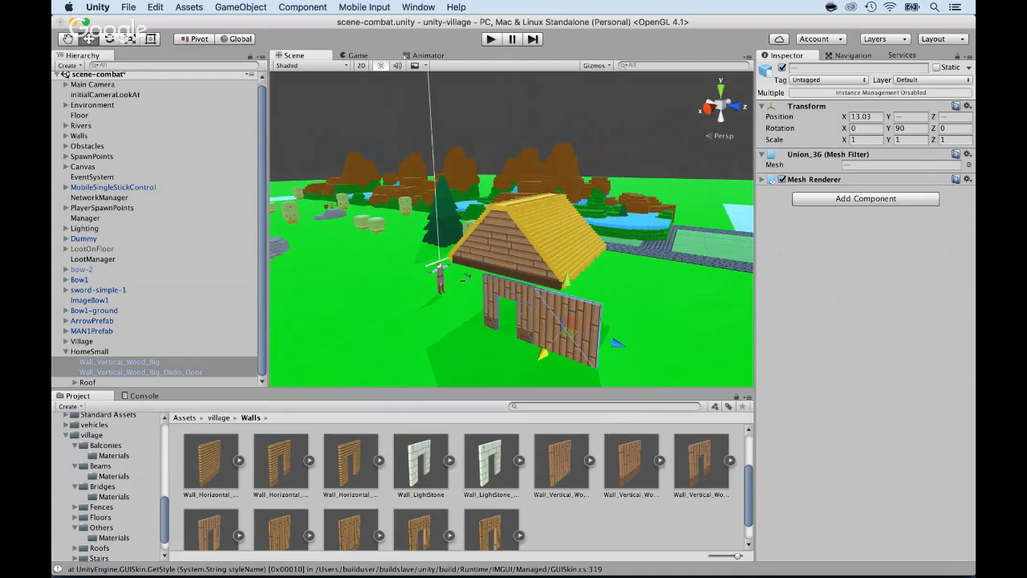
Shift the Roof group to about X -5.5 and lower it to about Y -3.2, level with the wall tops
{"action": "left_click", "coordinate": [89, 350]}
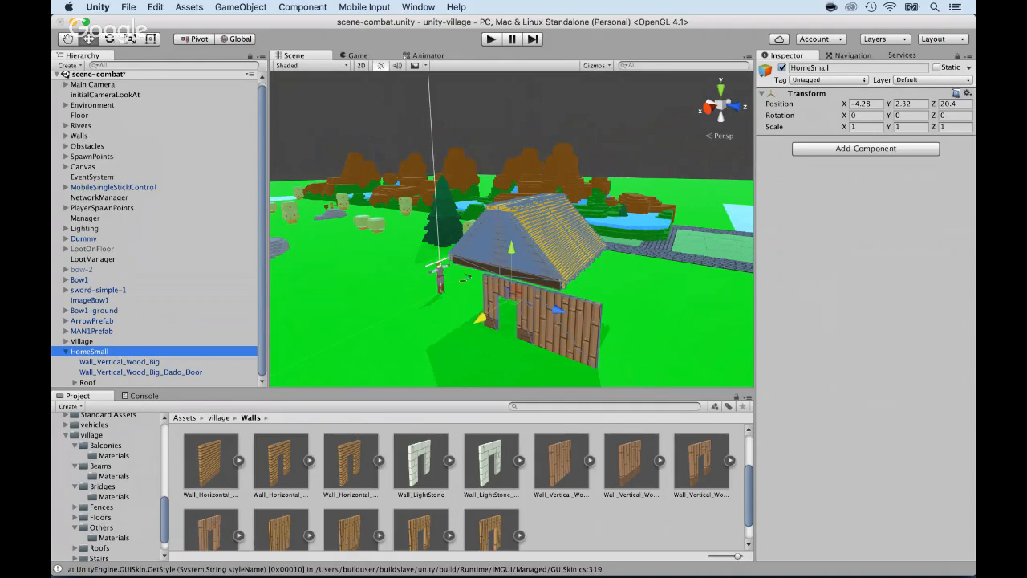
{"action": "left_click", "coordinate": [88, 381]}
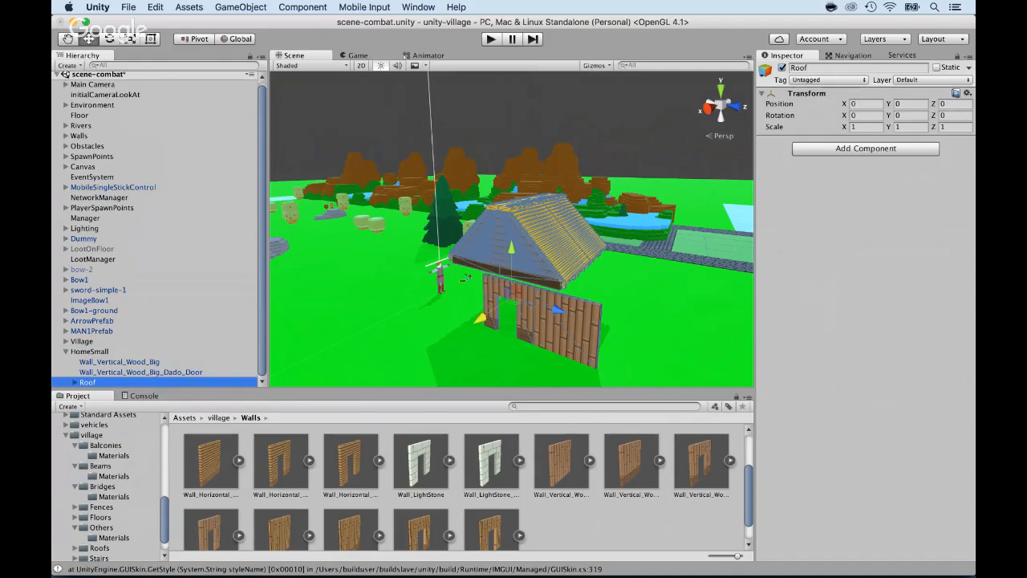
{"action": "left_click_drag", "start_coordinate": [511, 249], "coordinate": [511, 254]}
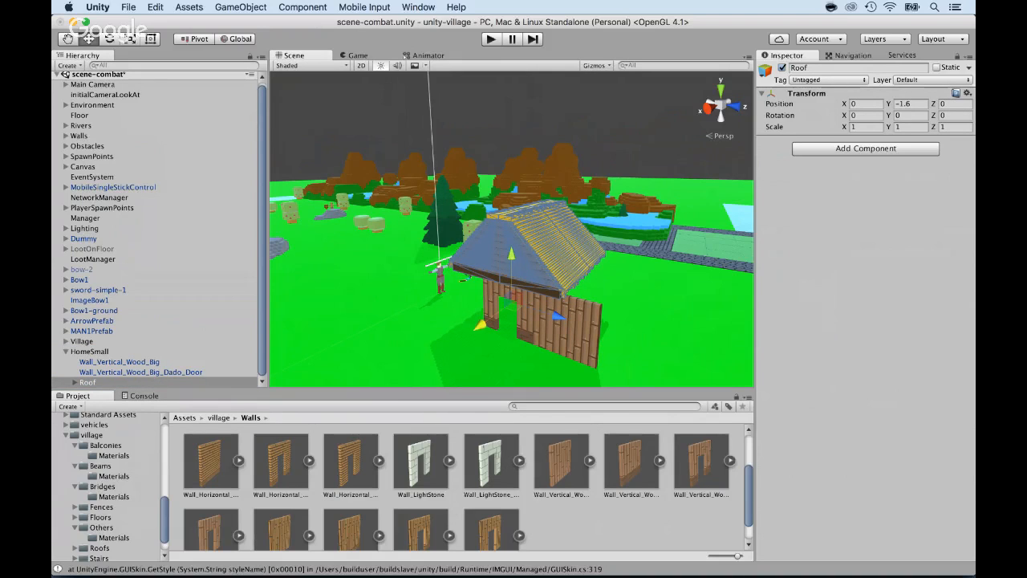
{"action": "left_click_drag", "start_coordinate": [480, 324], "coordinate": [493, 315]}
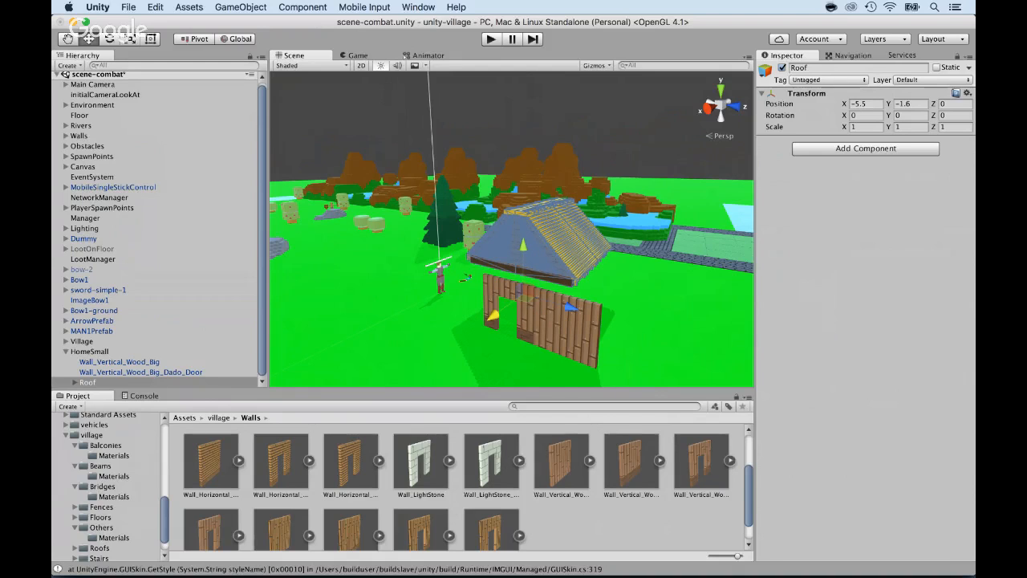
{"action": "left_click_drag", "start_coordinate": [492, 315], "coordinate": [601, 269], "text": "alt"}
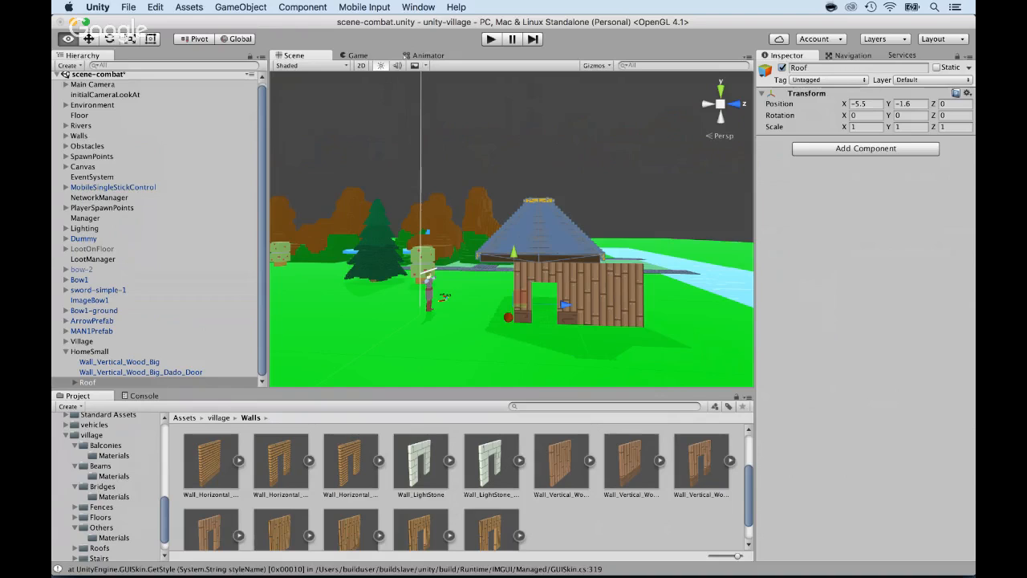
{"action": "left_click_drag", "start_coordinate": [522, 228], "coordinate": [514, 250], "text": "alt"}
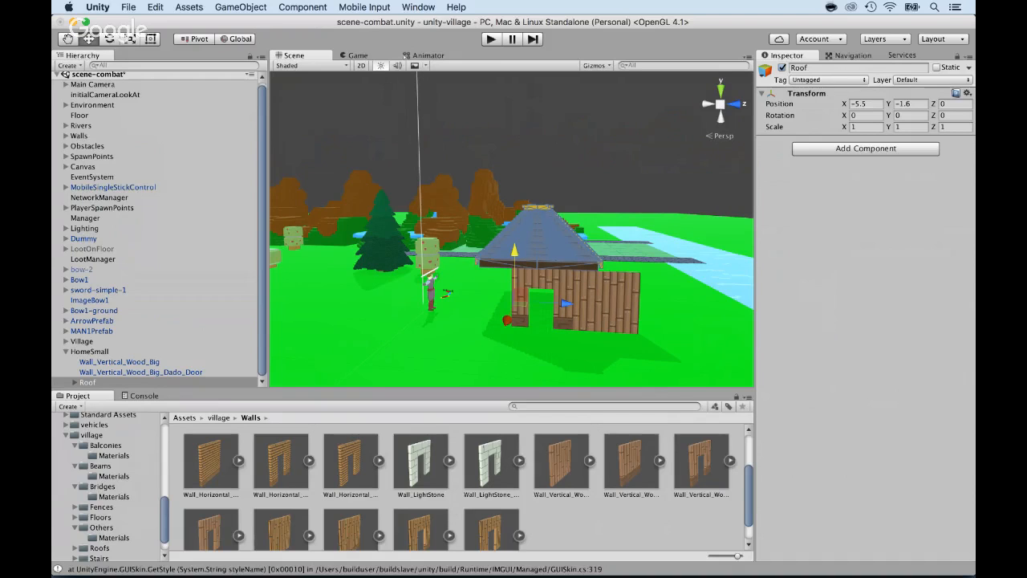
{"action": "left_click_drag", "start_coordinate": [515, 253], "coordinate": [514, 249]}
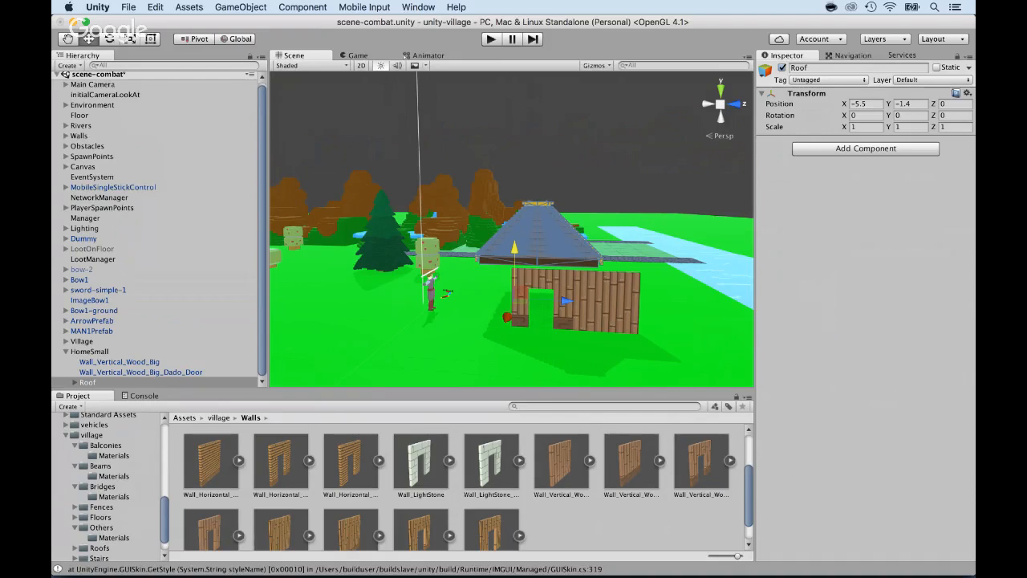
{"action": "left_click_drag", "start_coordinate": [514, 248], "coordinate": [514, 255]}
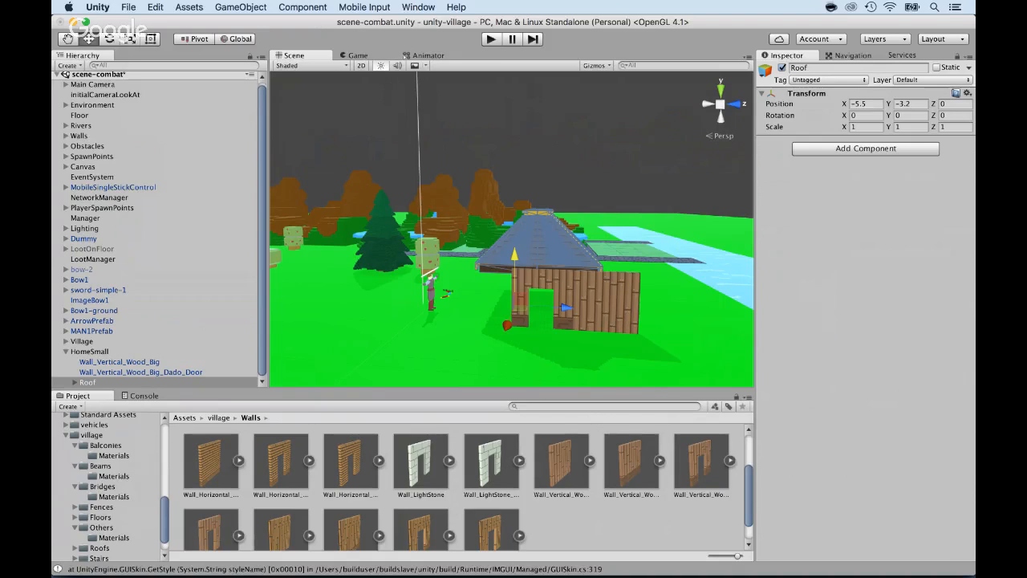
Center the Roof group over the front walls at about Z 7.7 and slide it along the X axis until it rests above them
{"action": "left_click_drag", "start_coordinate": [567, 307], "coordinate": [597, 309]}
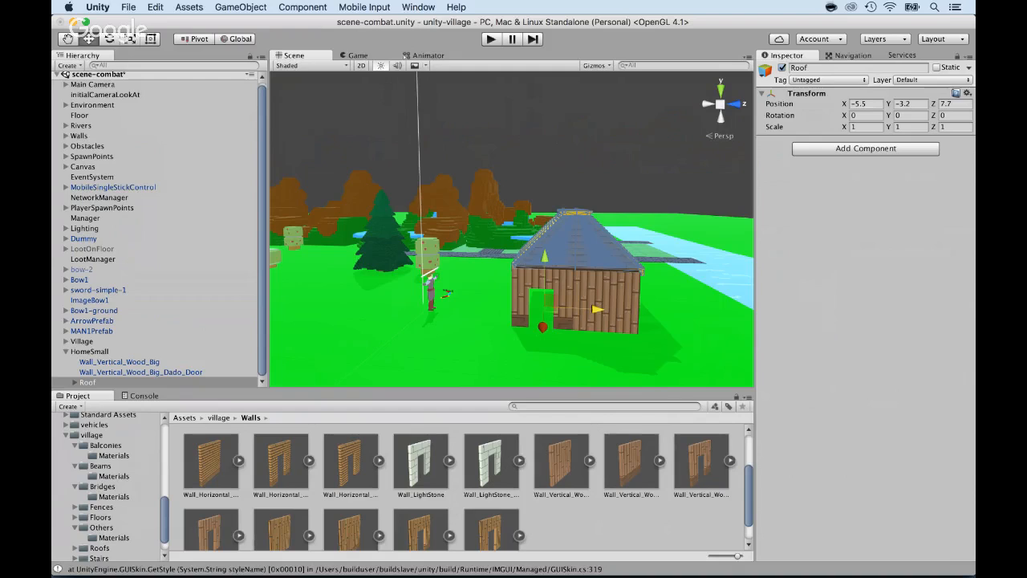
{"action": "left_click_drag", "start_coordinate": [385, 309], "coordinate": [642, 309], "text": "alt"}
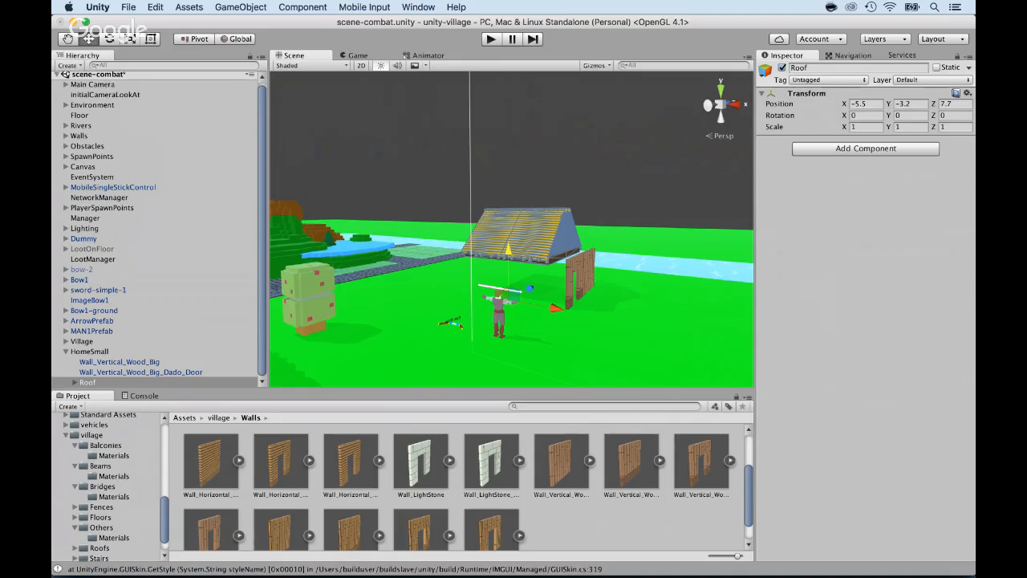
{"action": "left_click_drag", "start_coordinate": [555, 307], "coordinate": [401, 309]}
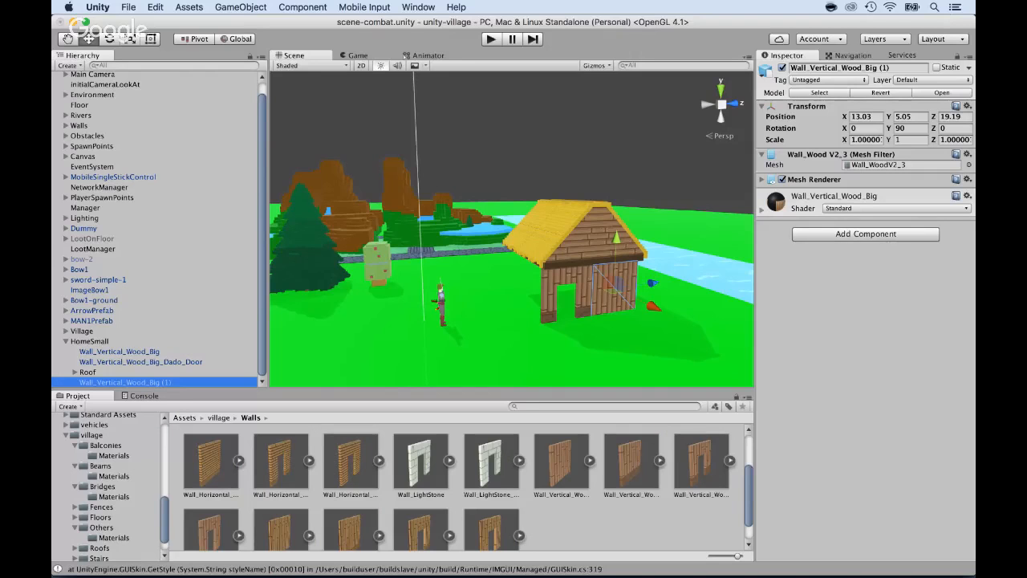
Set the Y rotation of Wall_Vertical_Wood_Big (1) to 0 and move it to about X 7.03, Z 1.8 as a side wall
{"action": "left_click", "coordinate": [909, 128]}
{"action": "type", "text": "0"}
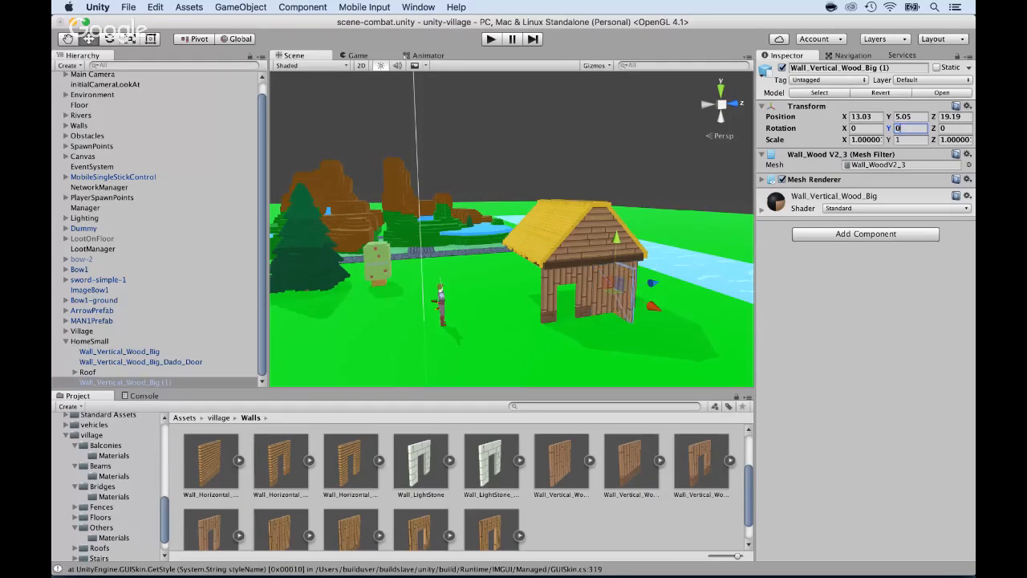
{"action": "key", "text": "Return"}
{"action": "left_click_drag", "start_coordinate": [652, 282], "coordinate": [540, 303]}
{"action": "left_click_drag", "start_coordinate": [564, 281], "coordinate": [578, 281]}
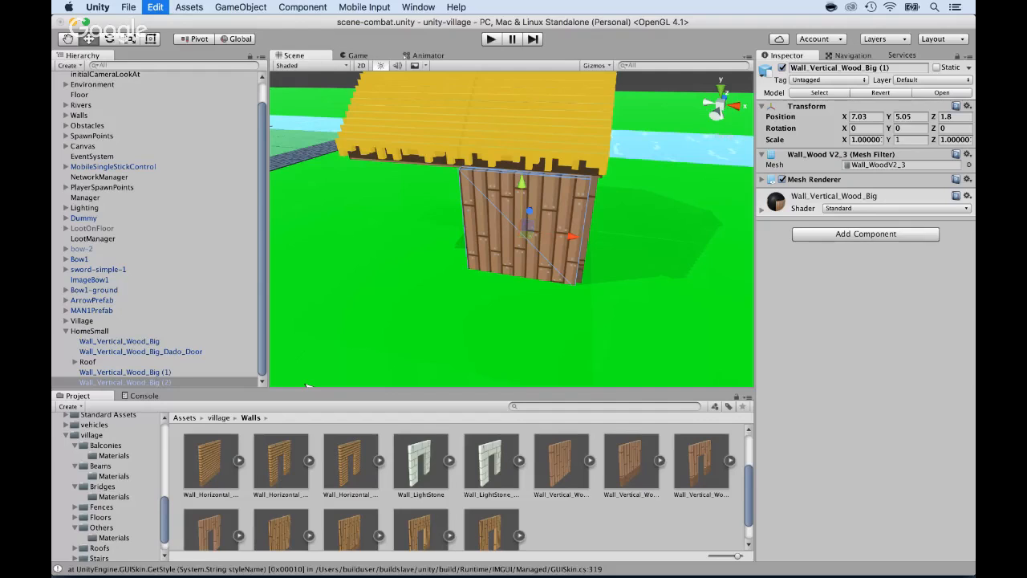
Move the side wall's duplicate, Wall_Vertical_Wood_Big (2), along the X axis to about X -5.09, beside the first side wall
{"action": "left_click_drag", "start_coordinate": [572, 237], "coordinate": [454, 223]}
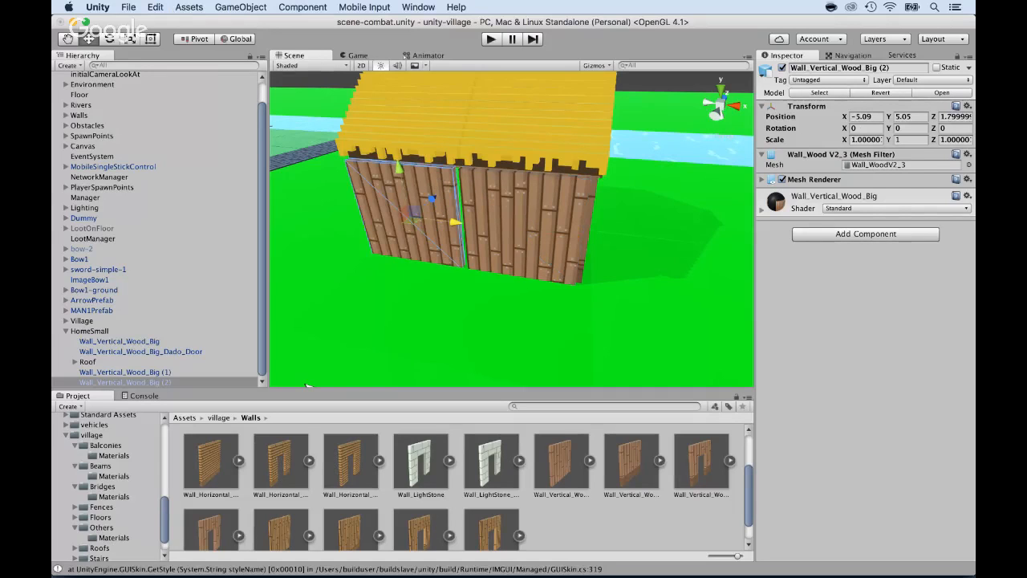